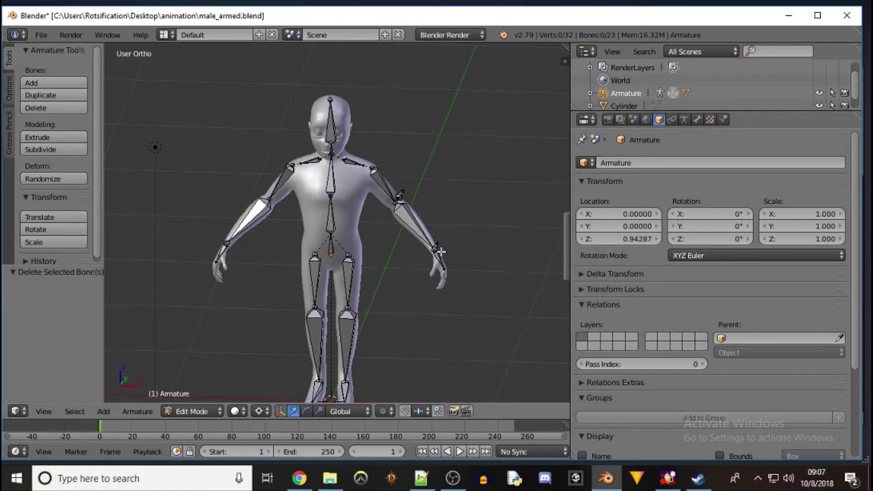
Open male_wave.blend from the animation folder and play its waving animation to preview the finished movement
click(43, 35)
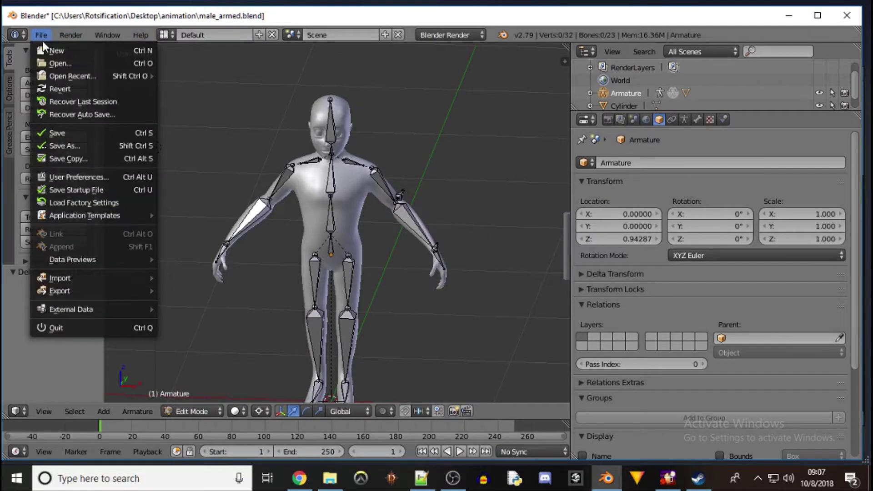
click(64, 65)
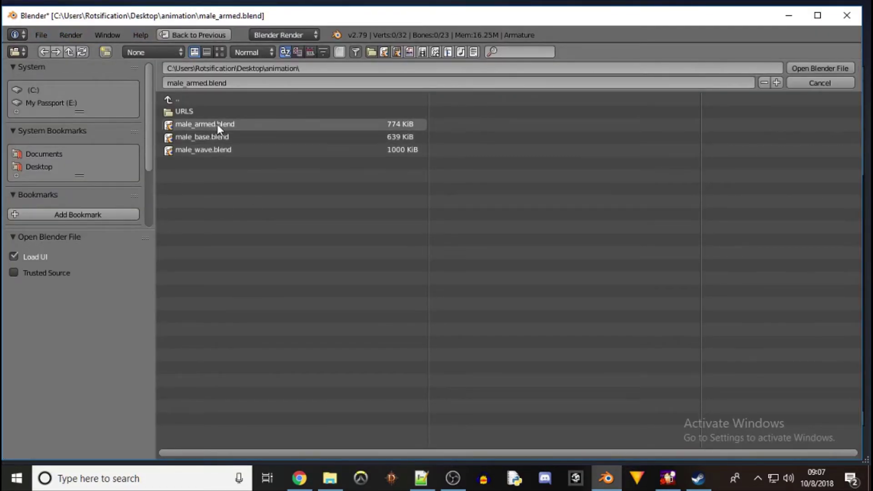
double_click(216, 150)
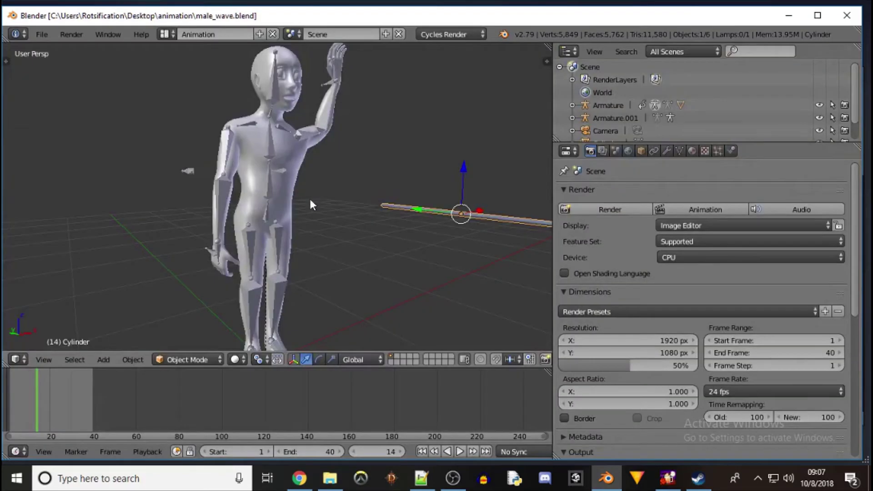
click(461, 450)
middle_drag(447, 173, 383, 184)
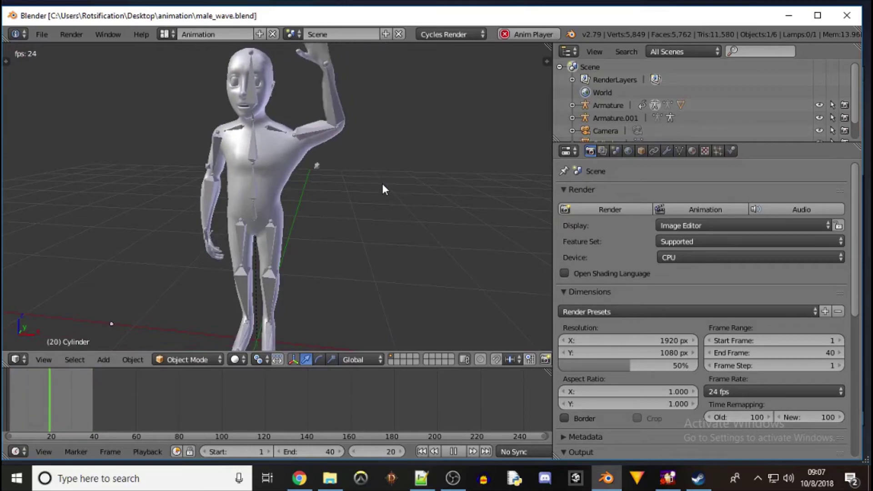
scroll(383, 183, down, 3)
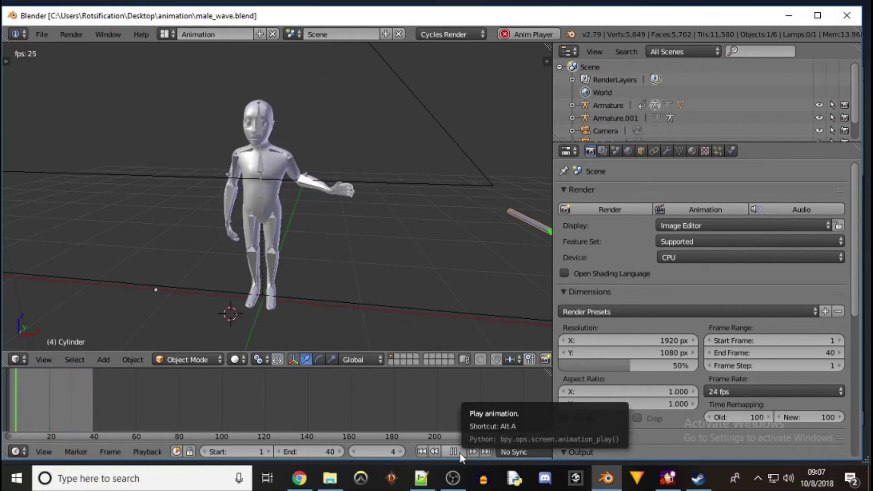
Extend the animation's end frame to 70 and stop the playback
click(338, 452)
click(339, 451)
click(338, 452)
click(339, 452)
click(338, 452)
click(339, 451)
click(338, 452)
click(338, 451)
click(339, 452)
click(339, 451)
click(339, 452)
click(339, 452)
click(339, 452)
click(338, 452)
click(339, 452)
click(338, 451)
click(338, 452)
click(339, 452)
click(339, 451)
click(338, 451)
click(338, 452)
click(338, 452)
click(339, 451)
click(338, 451)
click(338, 451)
click(339, 451)
click(338, 451)
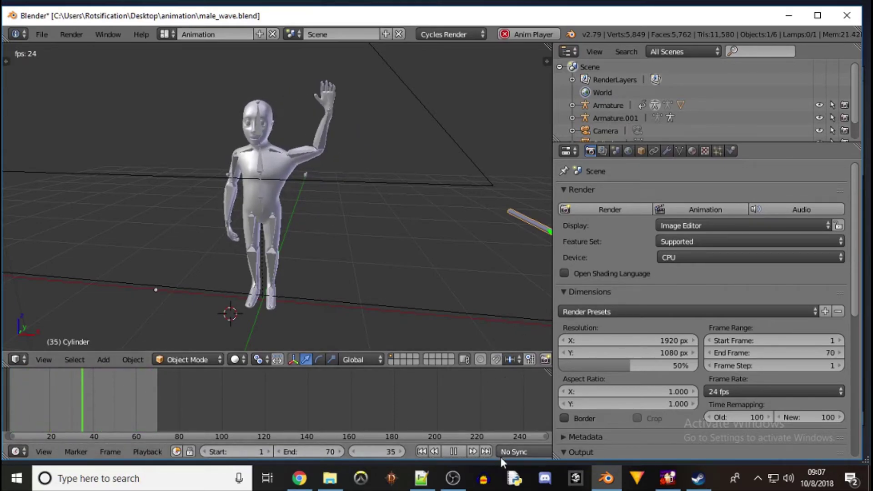
click(453, 452)
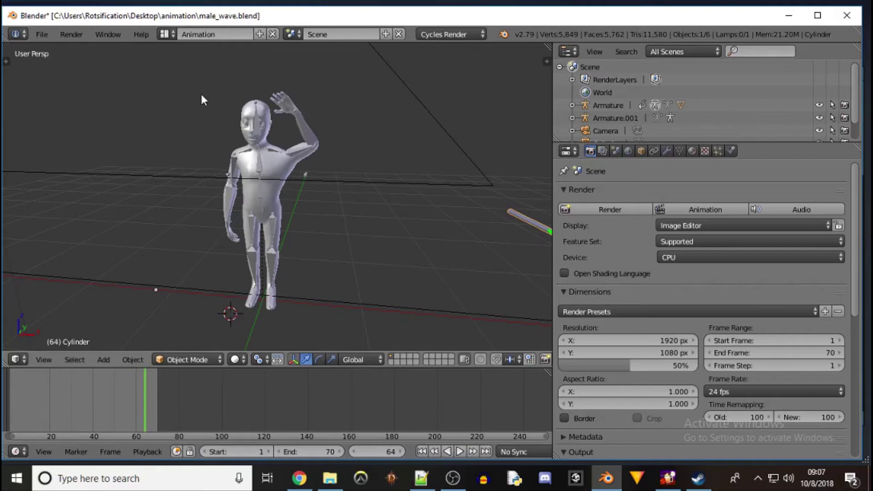
Open male_armed.blend from the animation folder
click(42, 34)
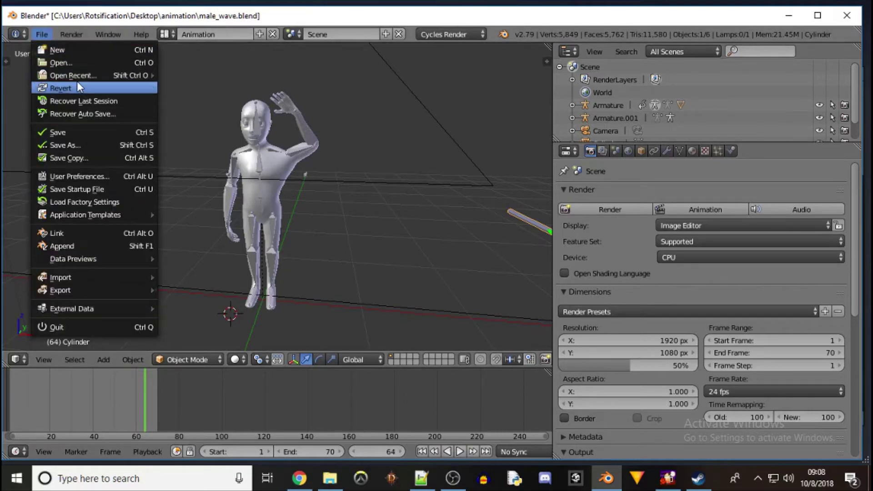
click(73, 61)
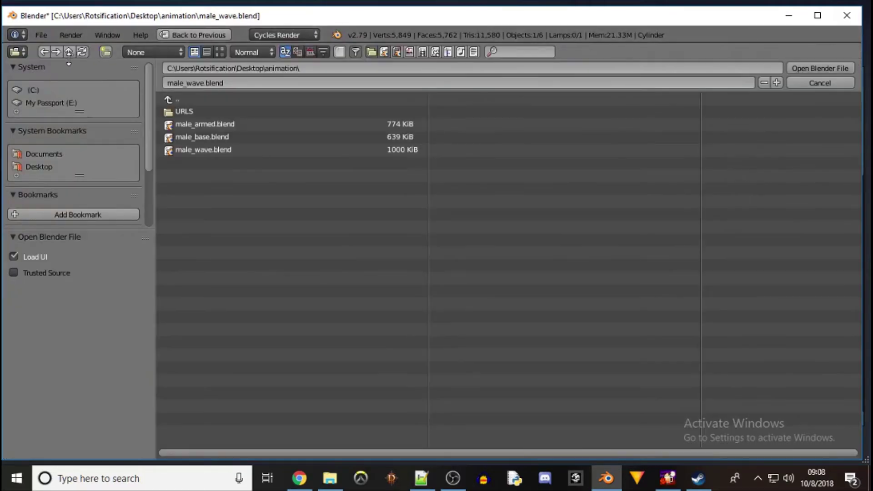
double_click(207, 123)
Display the character in solid shading and examine the arms and armature from the front and at an angle
scroll(208, 211, down, 5)
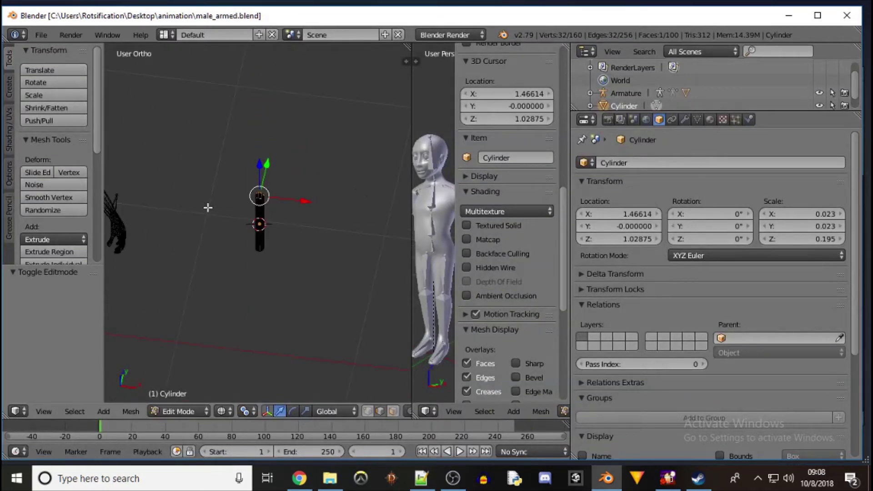
middle_drag(209, 207, 205, 235)
shift+middle_drag(160, 278, 278, 252)
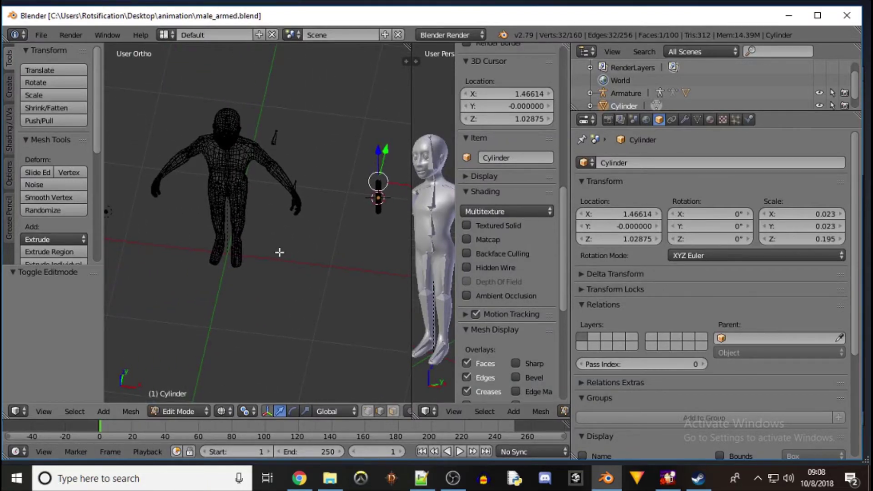
scroll(265, 190, up, 3)
scroll(264, 188, down, 5)
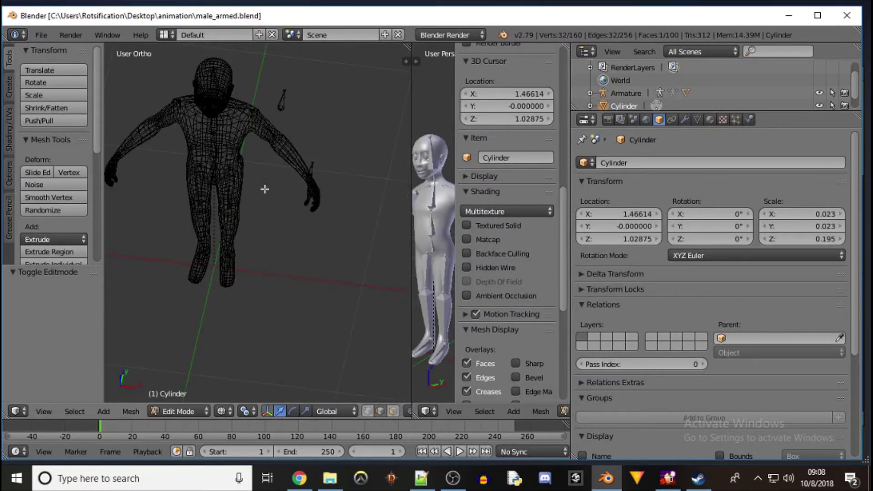
key(z)
middle_drag(200, 211, 239, 169)
scroll(241, 199, up, 2)
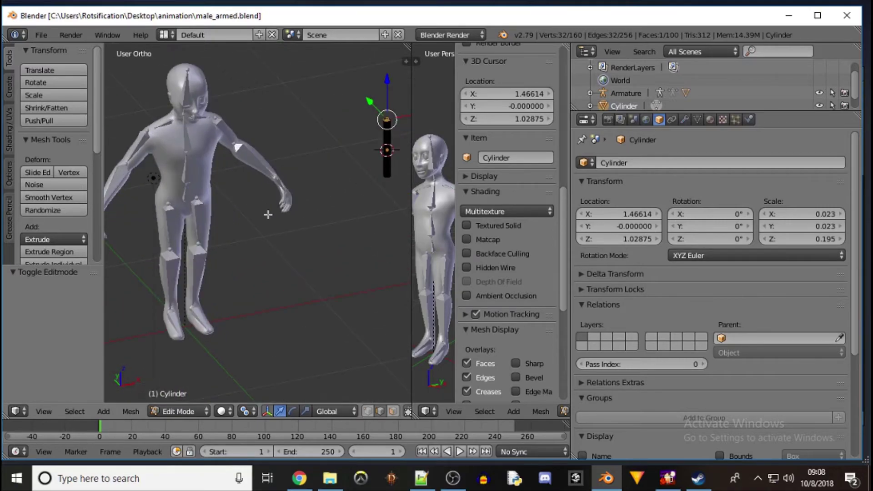
key(KP_1)
shift+middle_drag(269, 212, 327, 212)
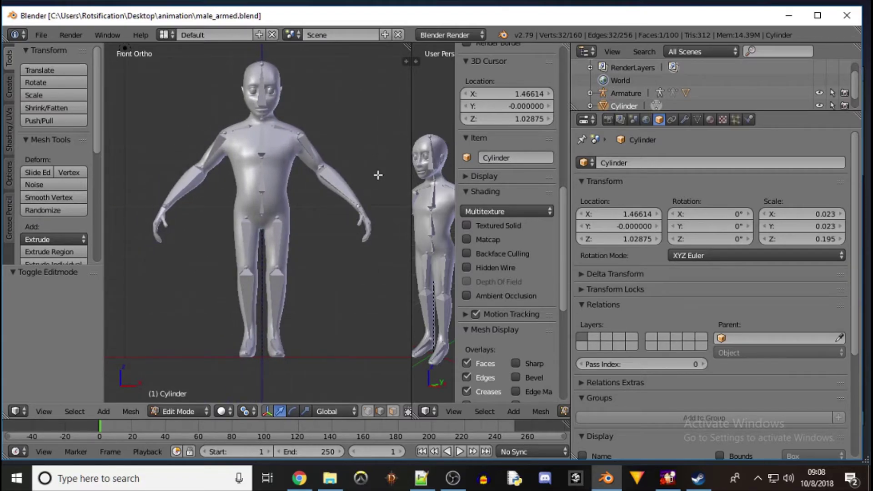
middle_drag(378, 175, 303, 277)
Leave Edit Mode on the cylinder, select the character's armature and put it in Edit Mode
click(193, 406)
click(189, 397)
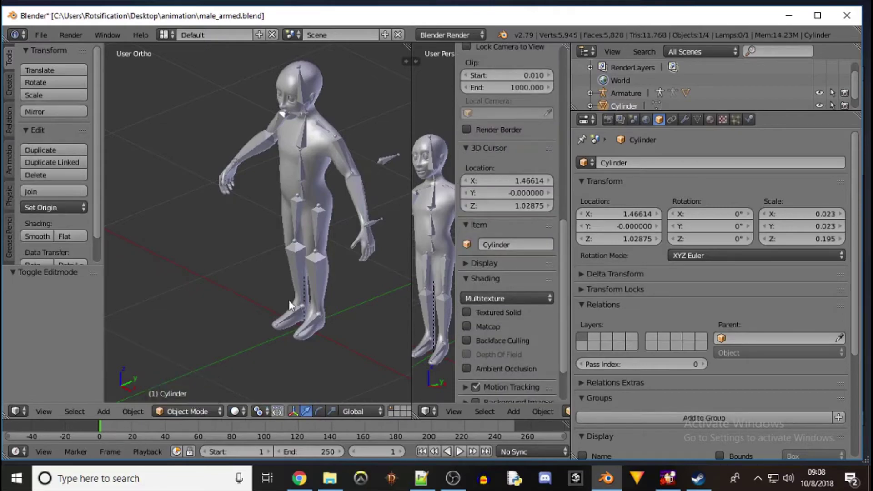
right_click(304, 140)
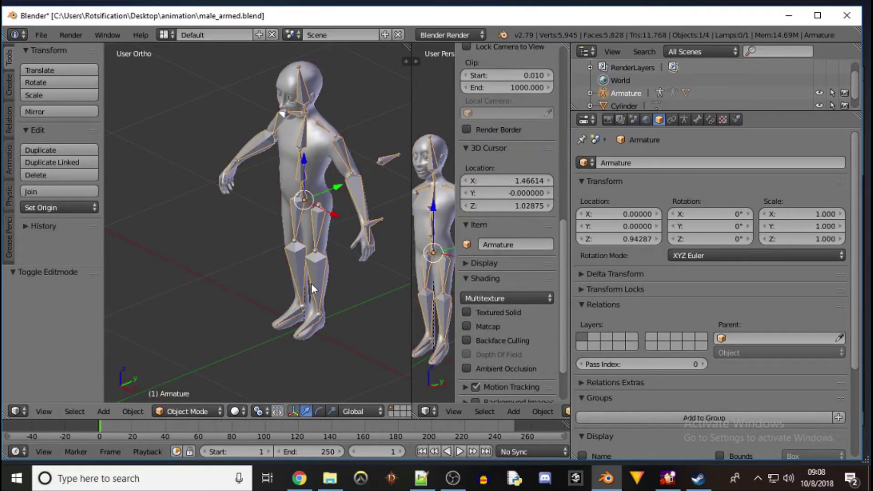
click(212, 411)
click(208, 381)
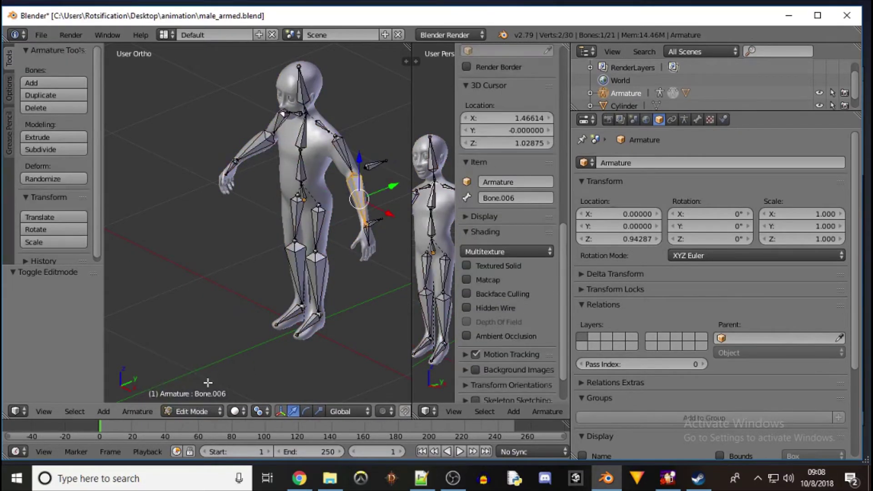
Select the existing detached wrist and elbow control bones behind the character's left arm one after the other to examine them
right_click(373, 222)
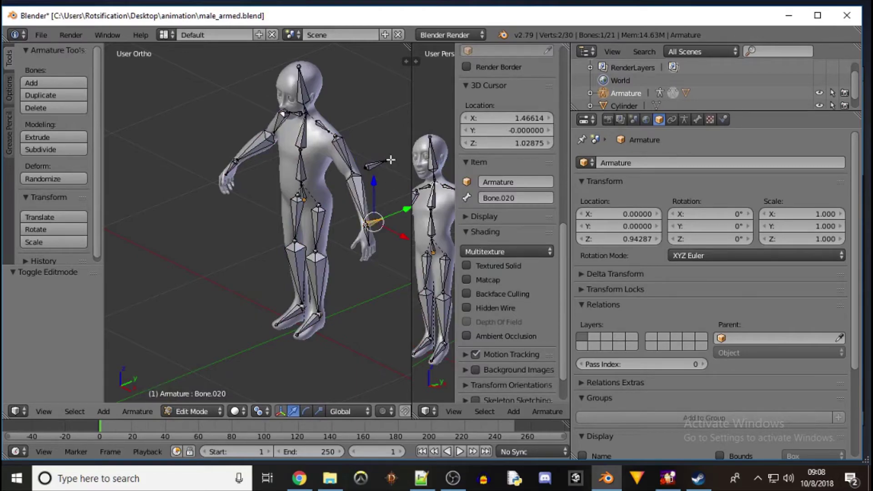
right_click(372, 162)
middle_drag(237, 206, 198, 207)
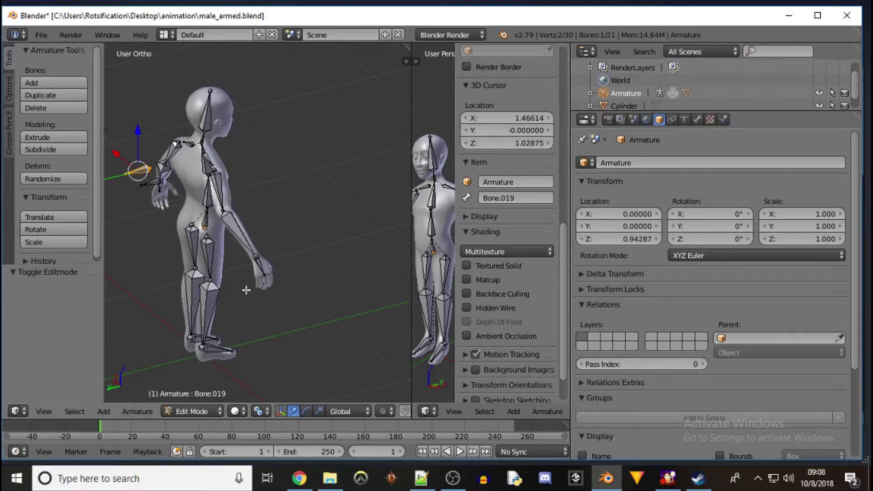
Extrude a new bone about 0.164 along global Y from the wrist joint of the character's right arm
right_click(255, 257)
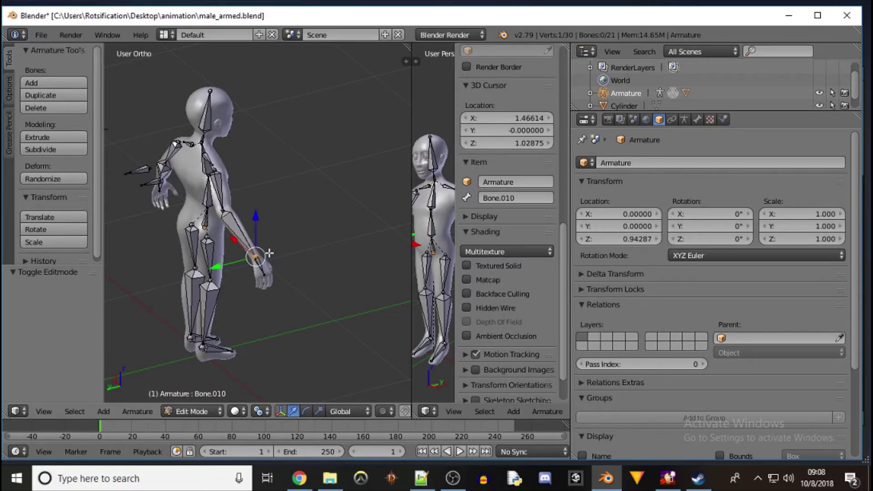
key(e)
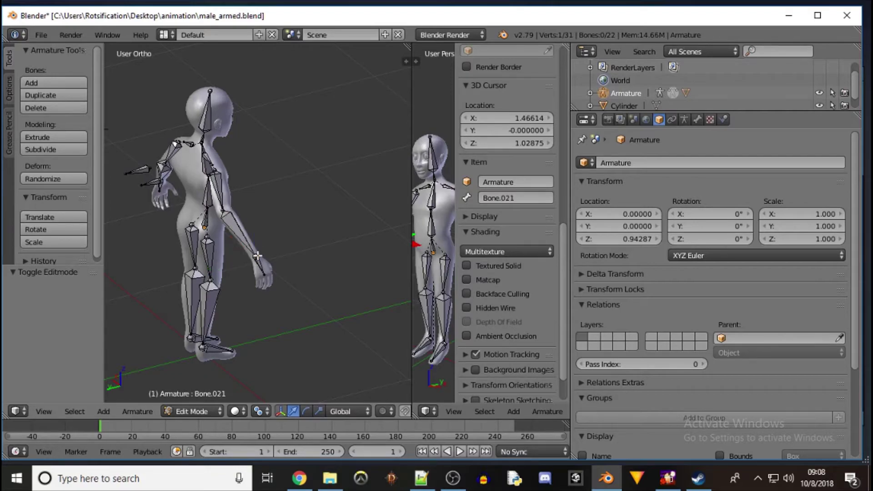
key(y)
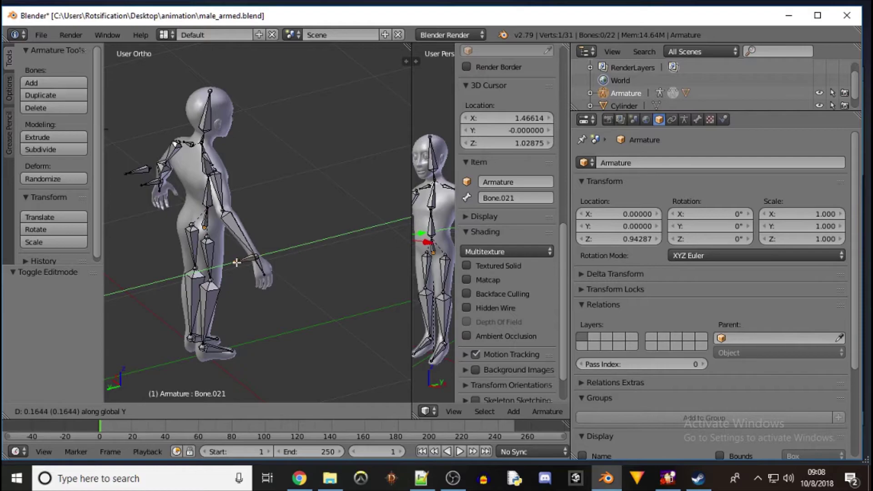
click(236, 262)
Select the new right wrist bone and clear its parent
right_click(245, 260)
key(alt+p)
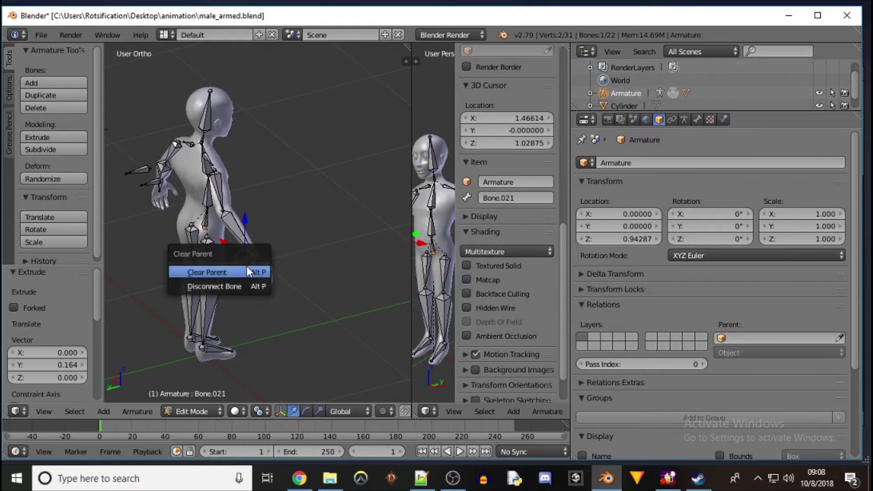
click(246, 271)
Start the Screencast Keys display and merge the second 3D viewport into the main one
scroll(501, 296, down, 2)
scroll(501, 295, down, 1)
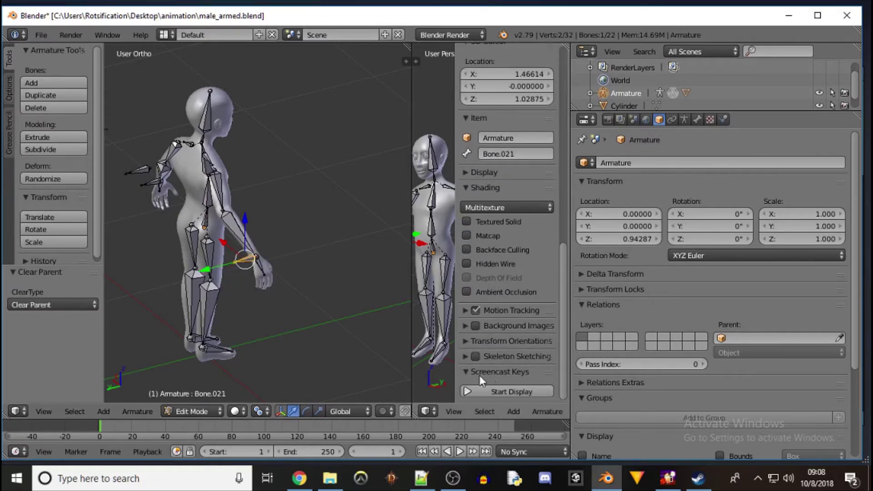
click(489, 391)
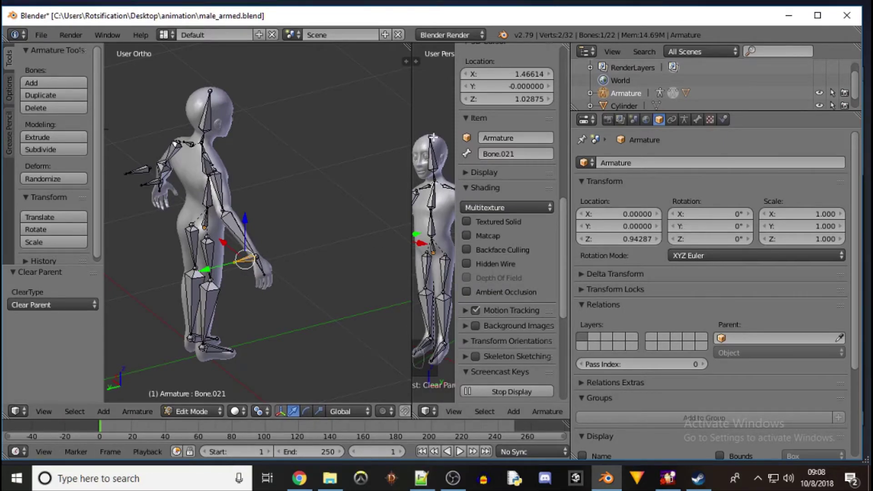
drag(408, 45, 426, 74)
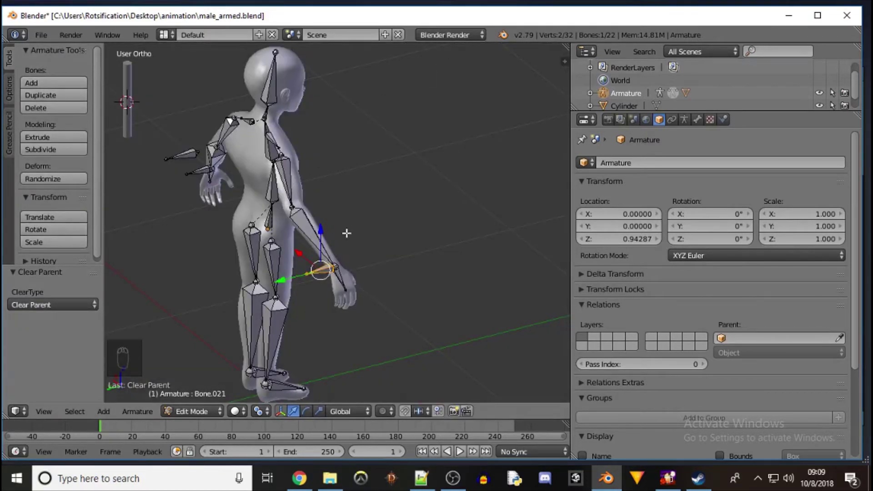
Extrude a new bone about 0.15 along global Y from the elbow joint of the character's right arm
right_click(291, 207)
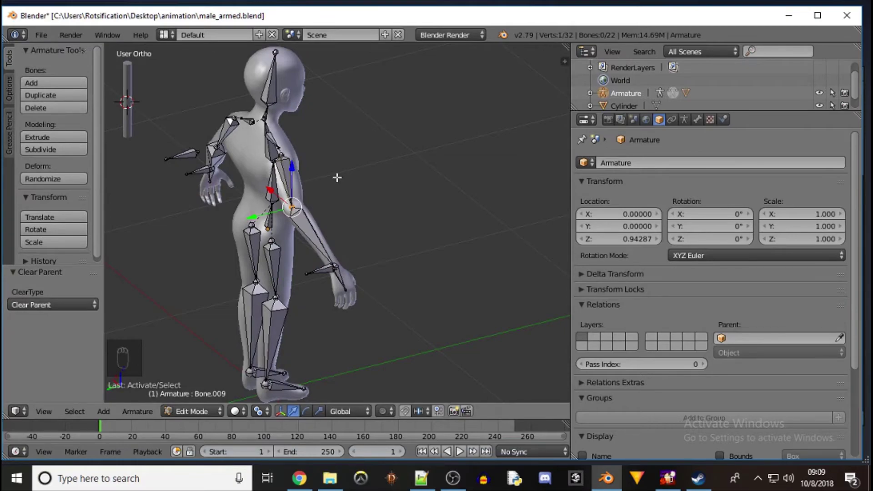
key(e)
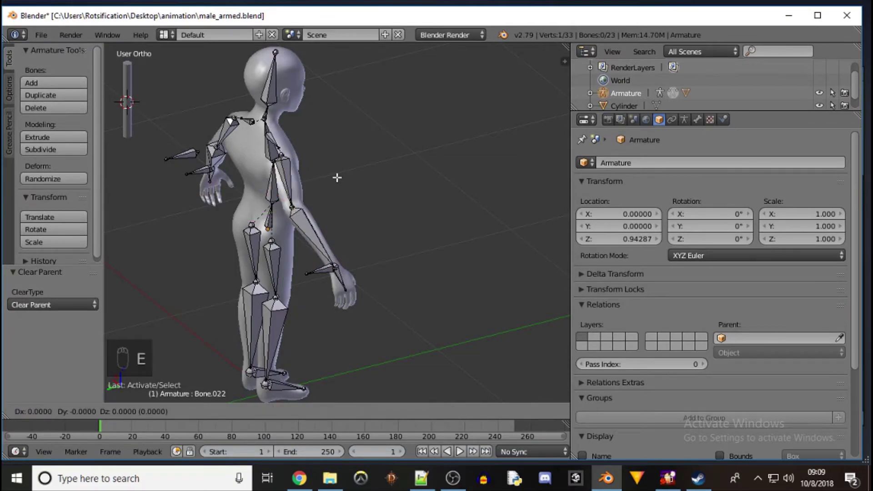
key(y)
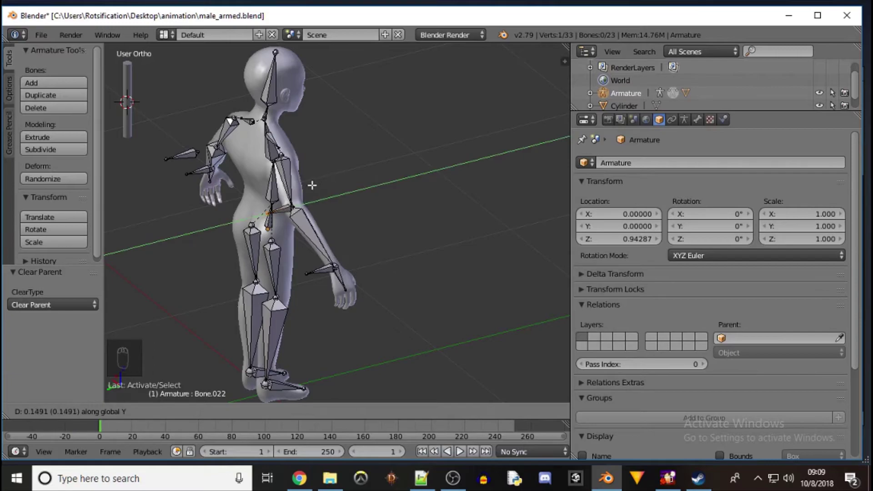
click(312, 185)
Select the new right elbow bone and clear its parent
right_click(287, 209)
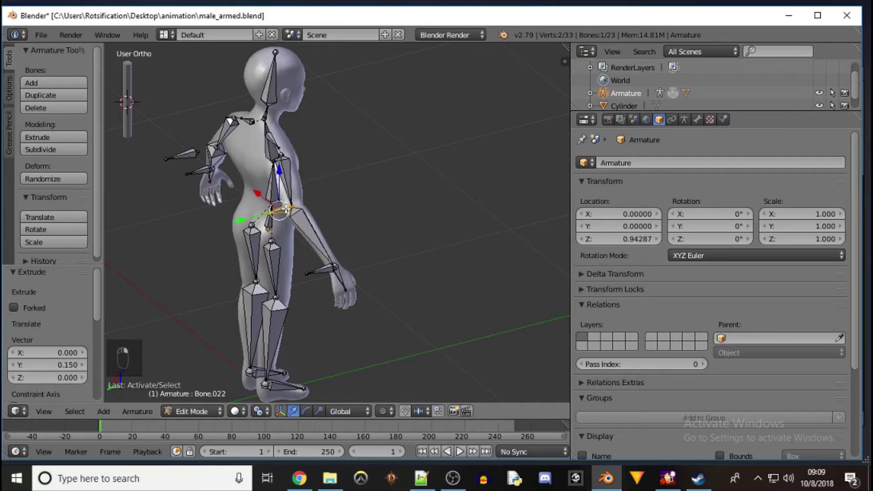
key(alt+p)
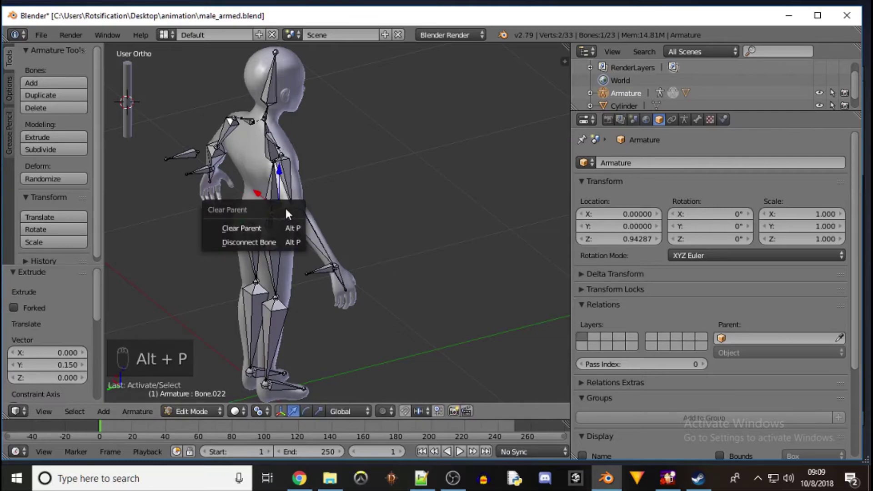
click(277, 225)
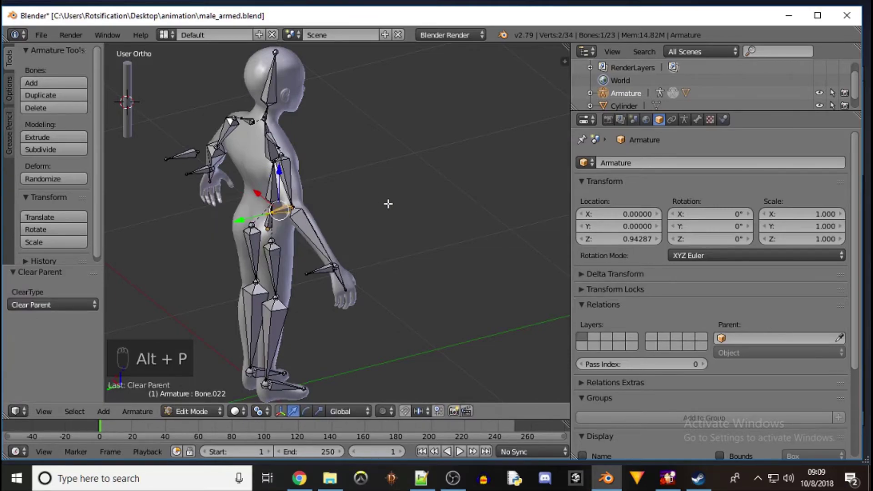
Move the right elbow control bone about 0.135 along global Y, behind the character's back
key(KP_3)
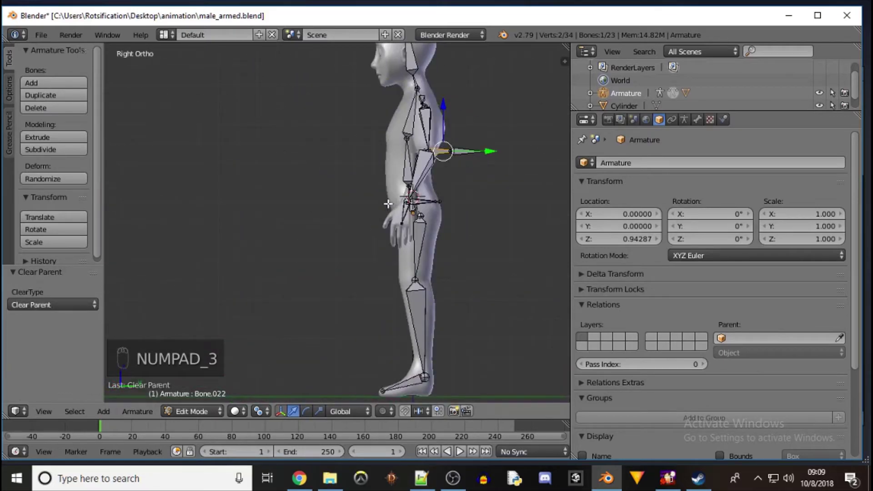
key(KP_9)
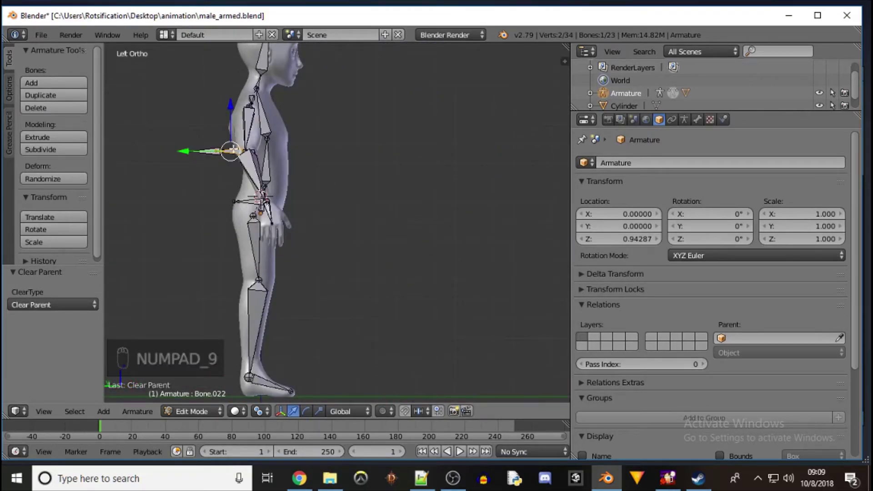
key(g)
key(y)
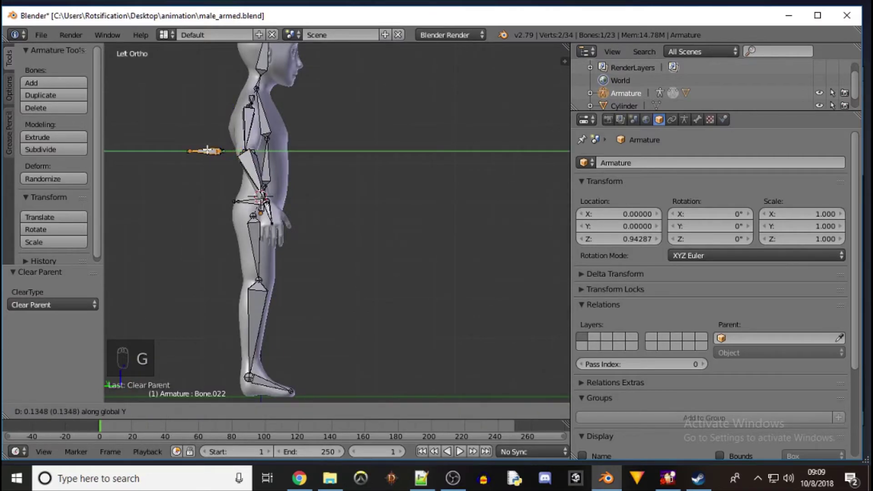
click(207, 150)
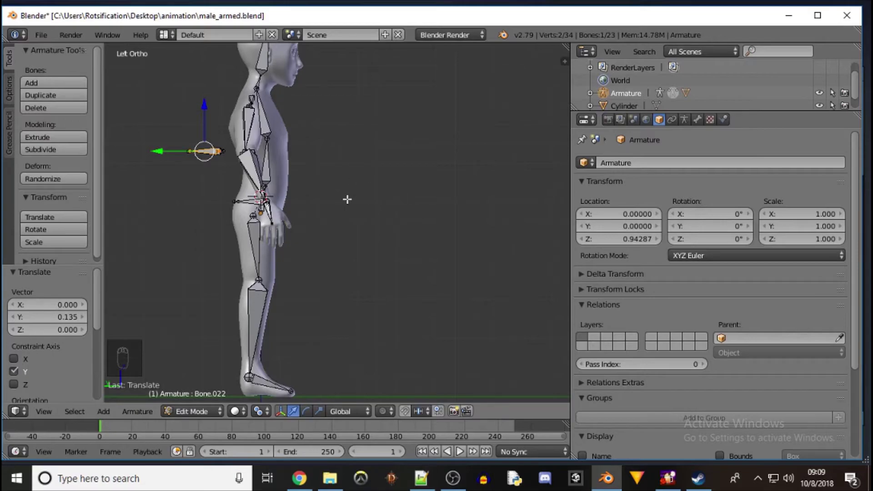
Switch to Pose Mode and test the left arm's existing IK by moving its wrist control bone, cancelling the move
right_click(254, 201)
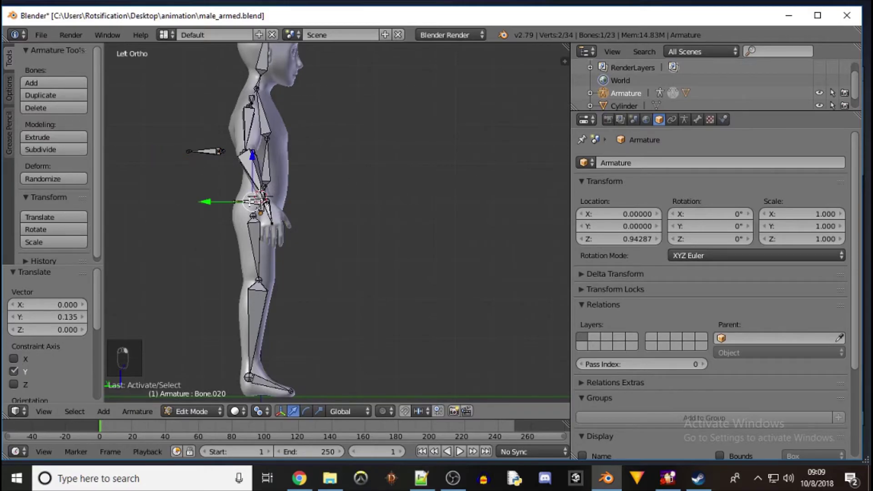
right_click(258, 200)
mouse_move(215, 195)
middle_down()
mouse_move(236, 187)
mouse_move(220, 193)
middle_up()
right_click(199, 190)
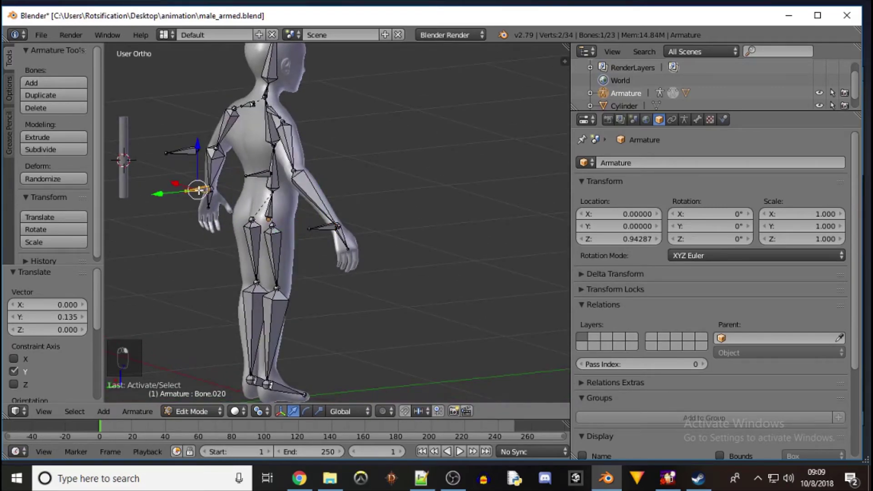
click(191, 412)
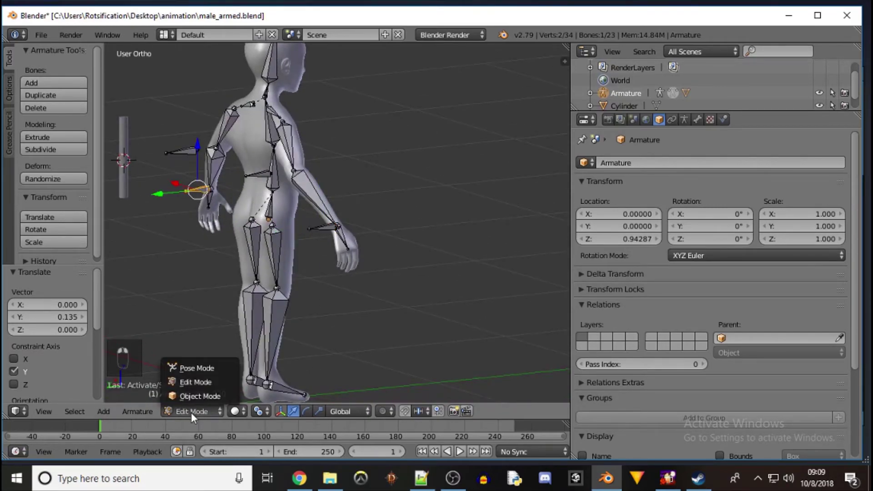
click(198, 369)
key(KP_1)
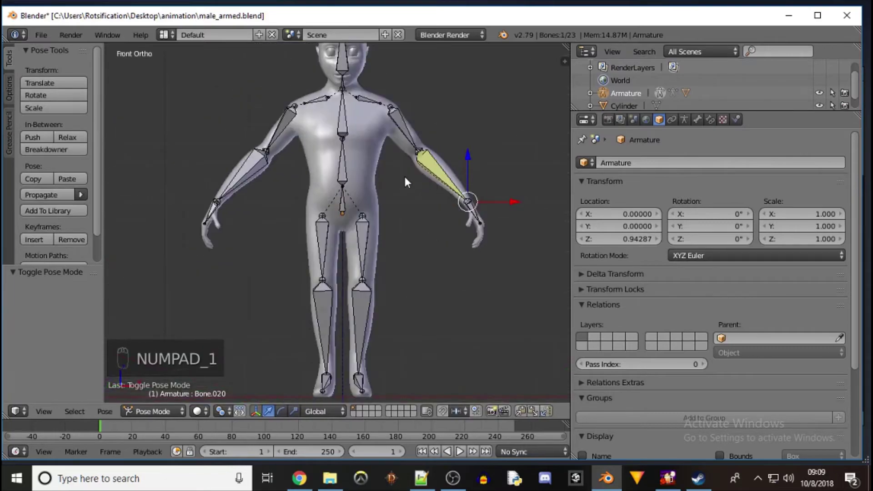
mouse_move(509, 163)
middle_down()
mouse_move(456, 199)
mouse_move(424, 202)
mouse_move(499, 175)
middle_up()
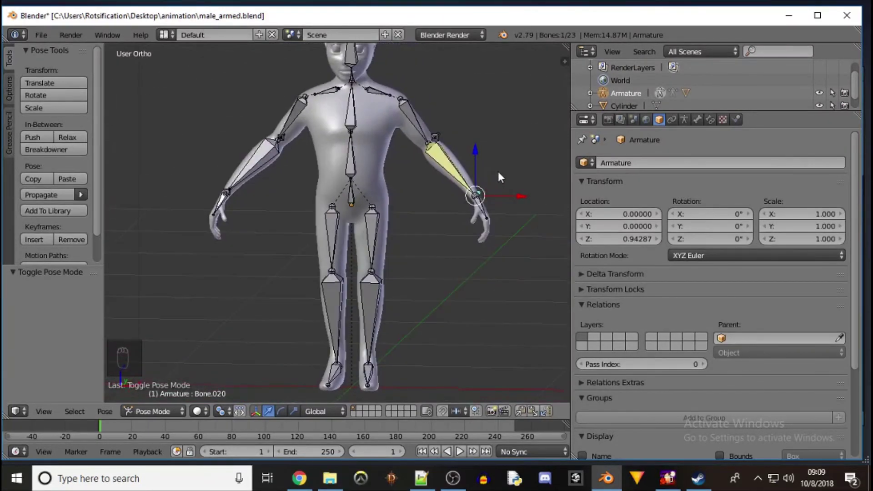
key(g)
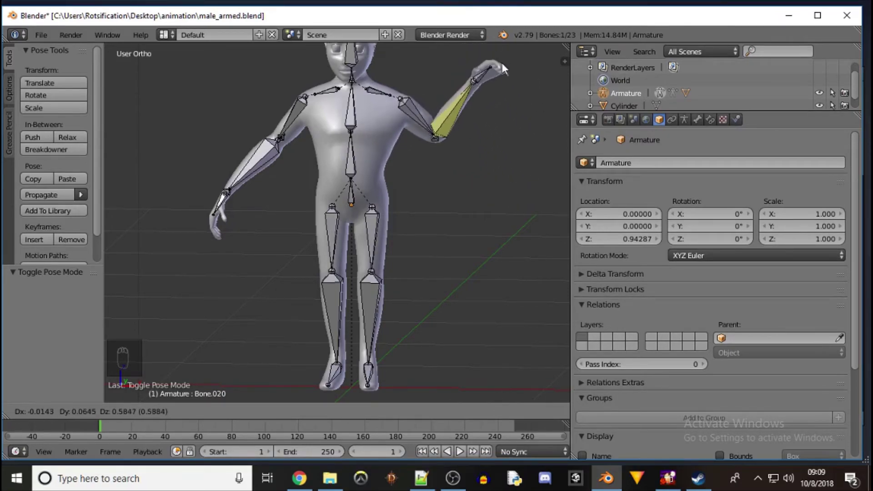
key(Escape)
Test the left elbow control bone behind the character by moving it freely, cancelling the move
middle_drag(498, 169, 385, 188)
right_click(476, 186)
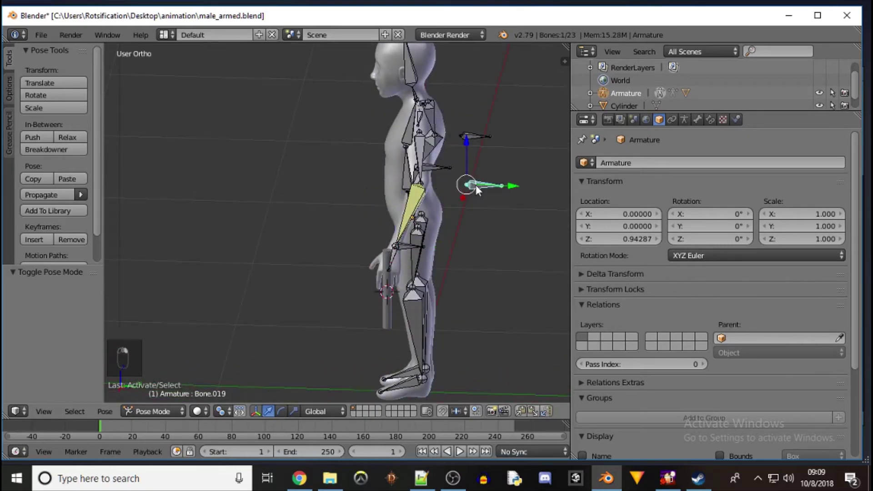
key(g)
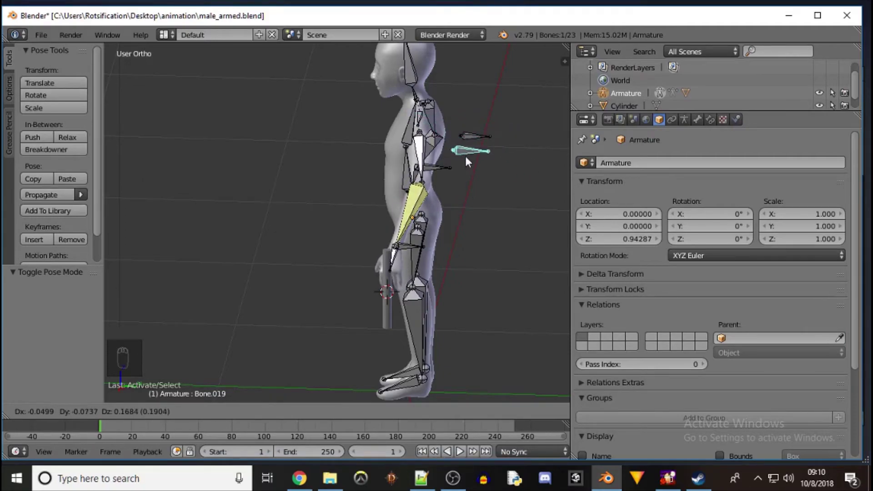
right_click(482, 186)
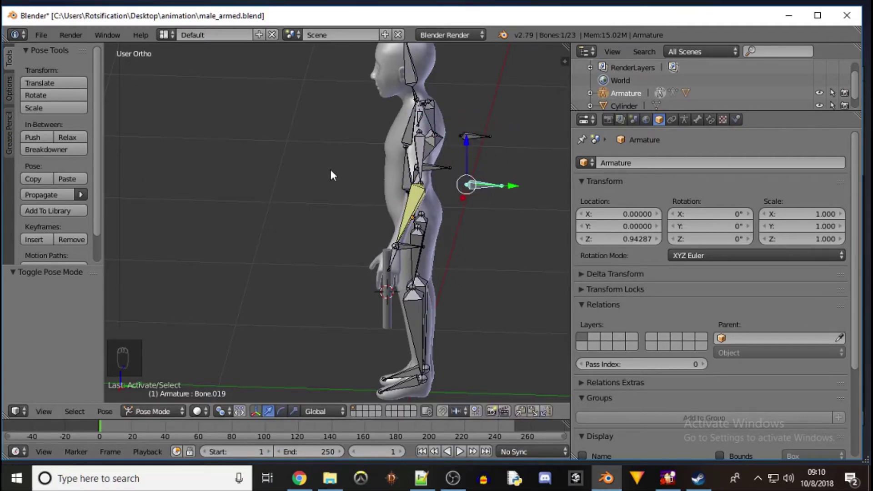
Return to Edit Mode and examine the right wrist control bone and right forearm bone by selecting each
click(165, 412)
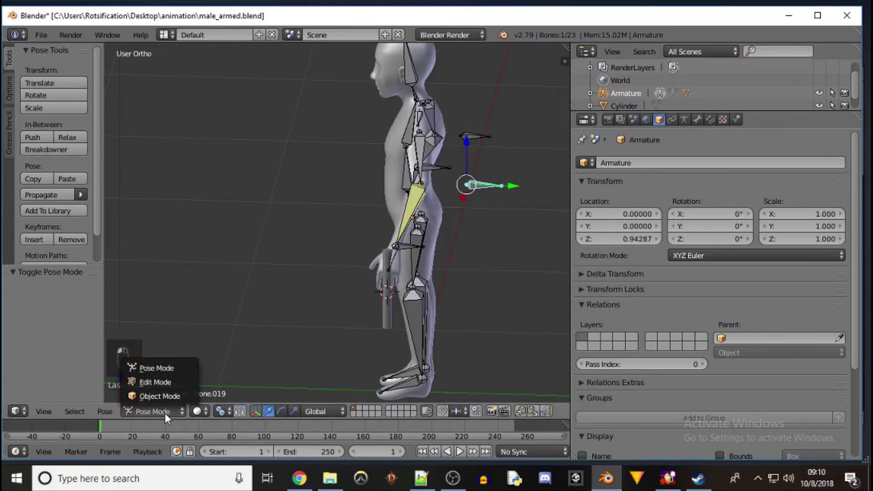
click(169, 381)
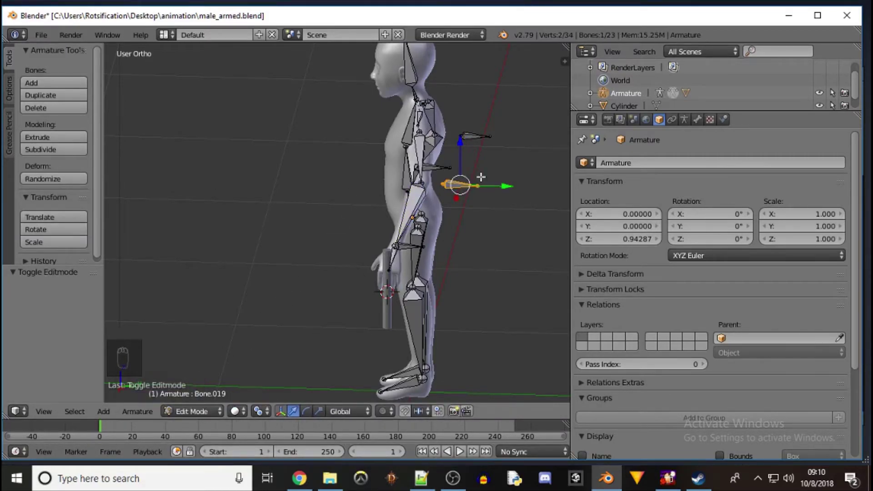
key(KP_3)
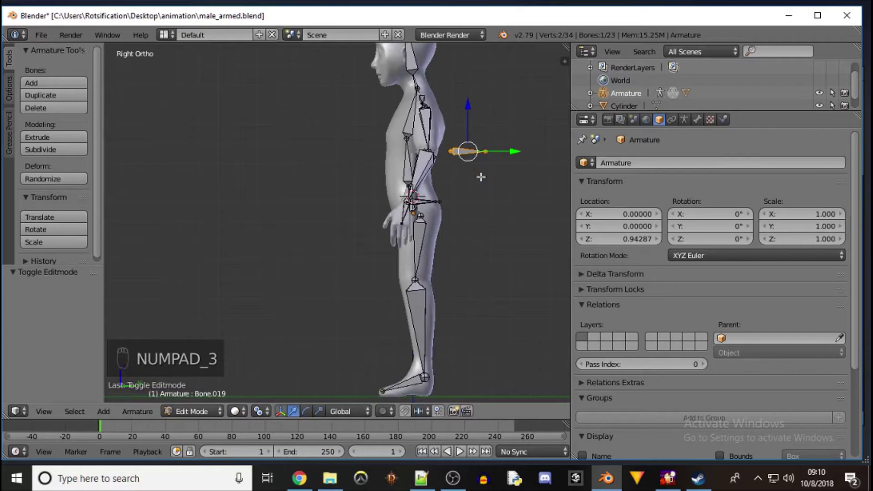
key(KP_9)
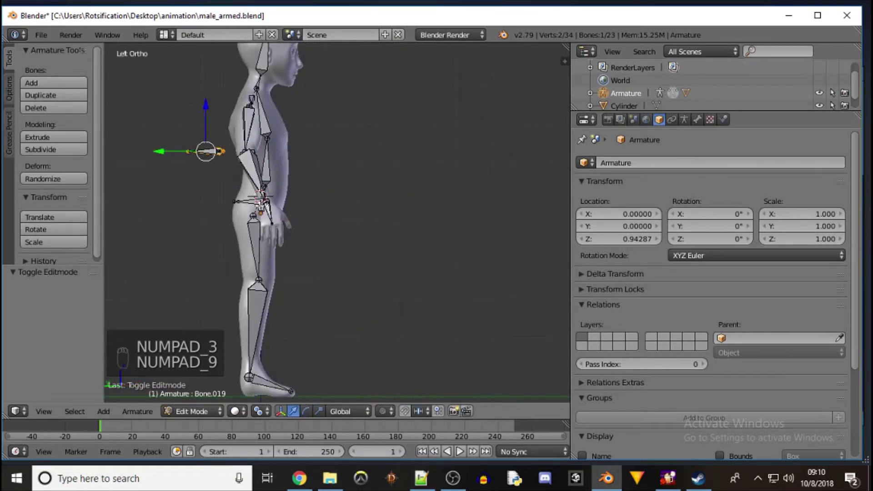
right_click(255, 191)
right_click(252, 182)
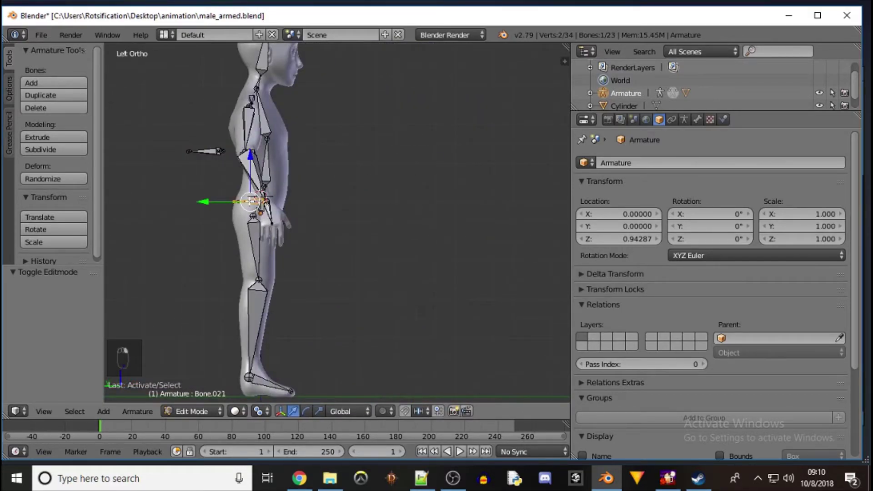
middle_drag(175, 203, 210, 220)
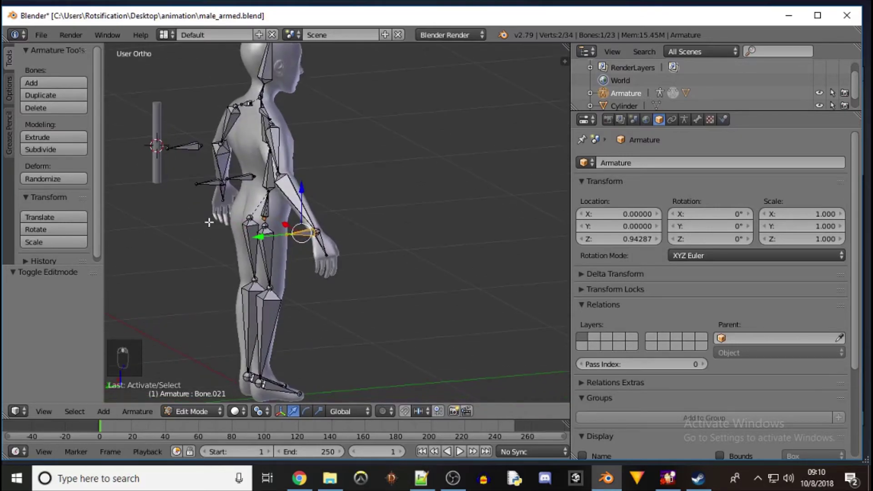
right_click(293, 196)
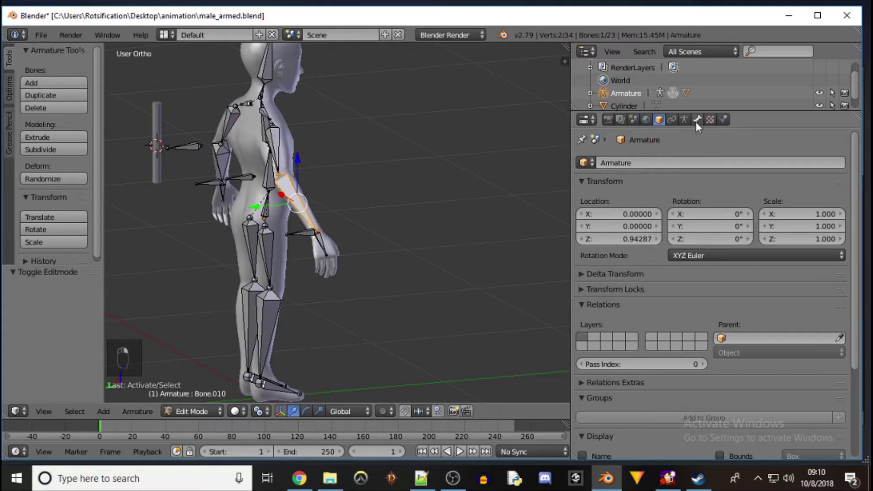
right_click(309, 235)
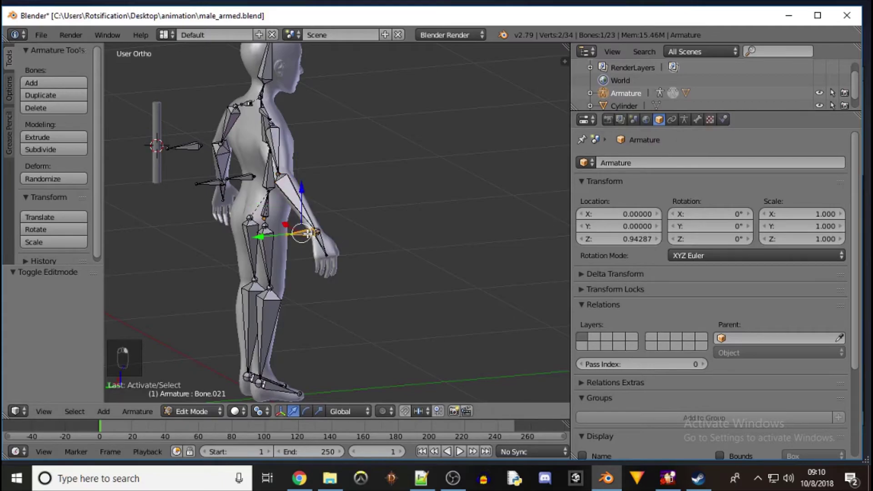
right_click(293, 196)
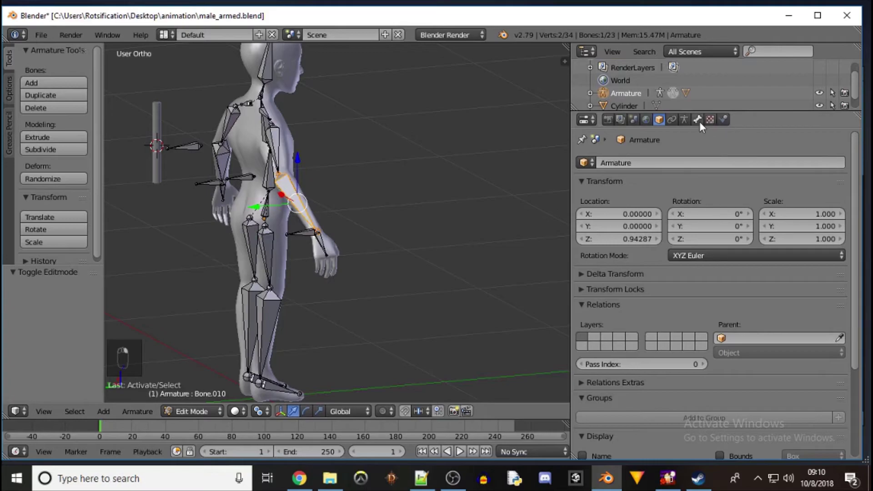
Add an Inverse Kinematics constraint to the right forearm bone in Pose Mode
click(214, 411)
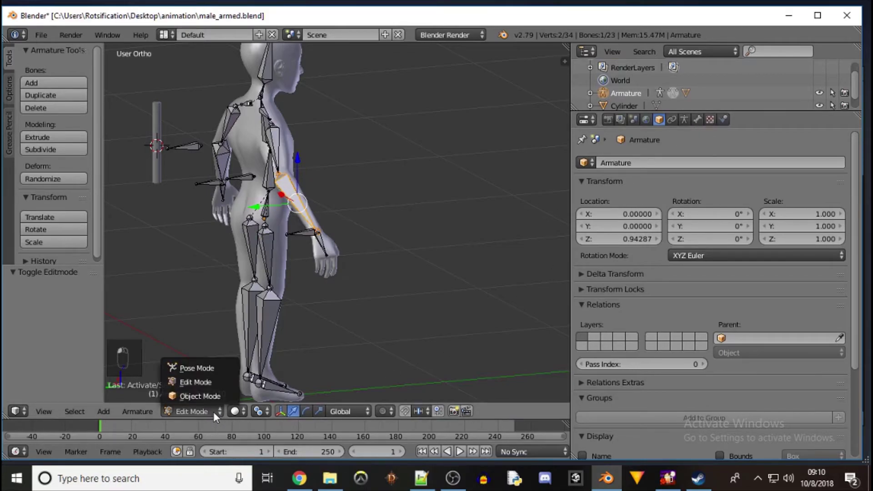
click(215, 367)
right_click(295, 204)
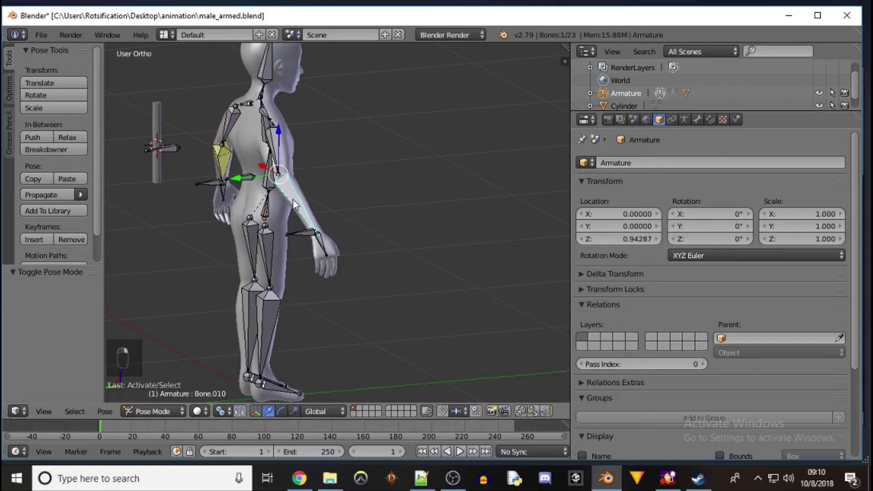
click(710, 119)
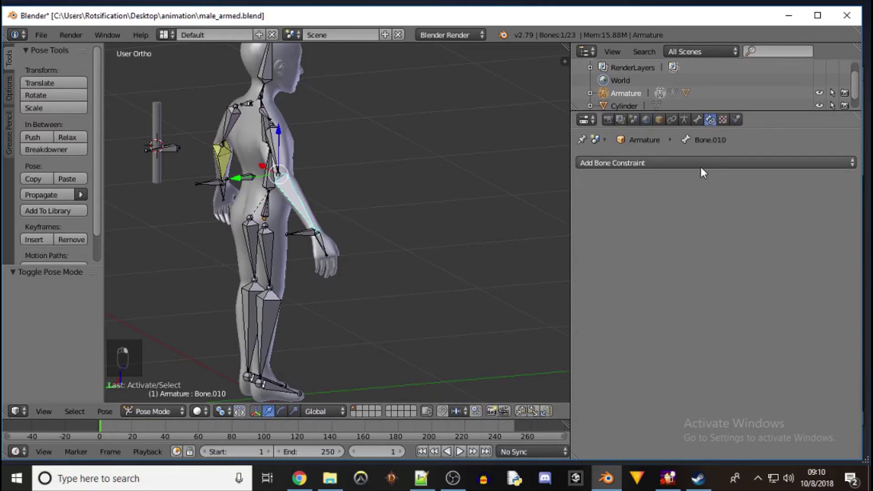
click(716, 161)
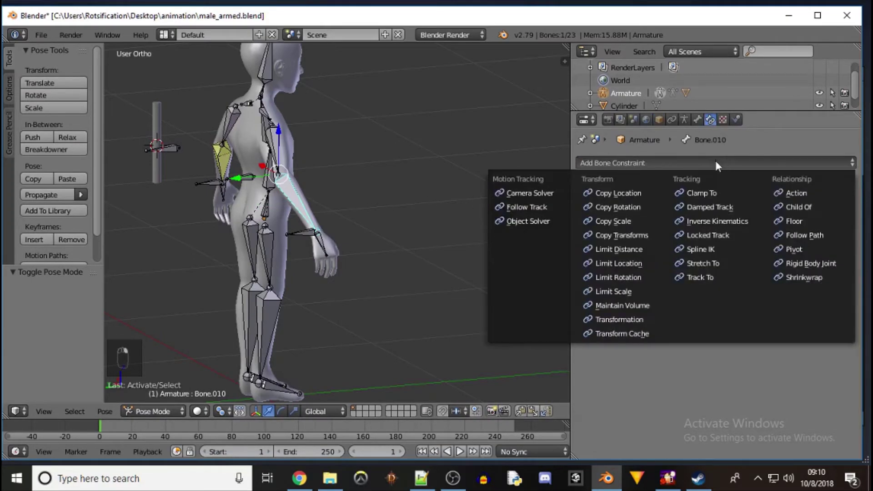
click(711, 220)
Target the IK constraint at Bone.021 of the Armature and set the chain length to 2
click(722, 206)
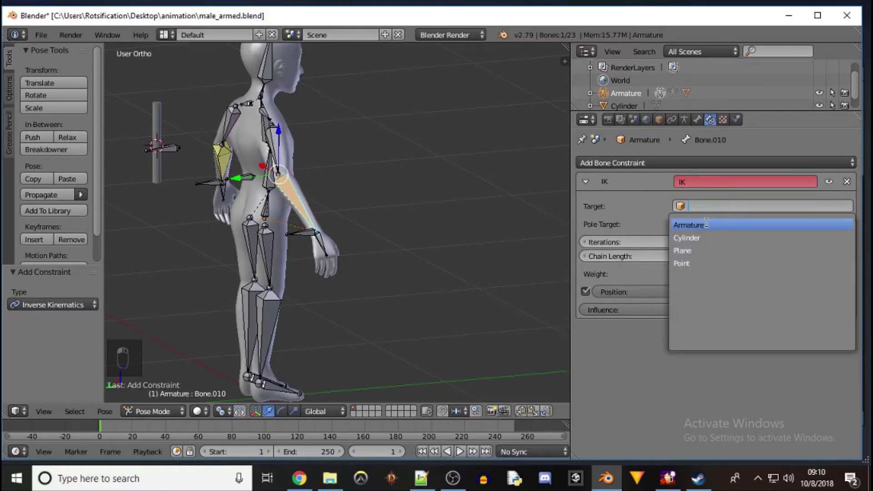
click(704, 224)
click(711, 222)
scroll(712, 298, down, 2)
scroll(705, 355, down, 5)
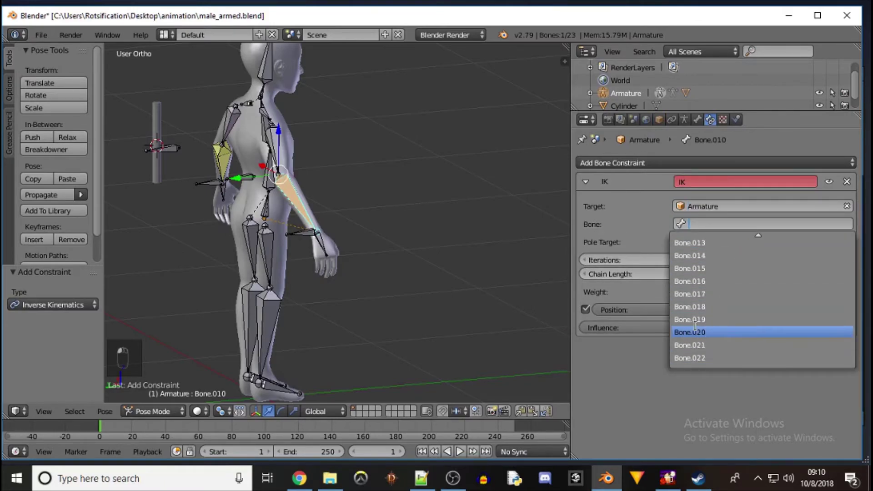
click(695, 344)
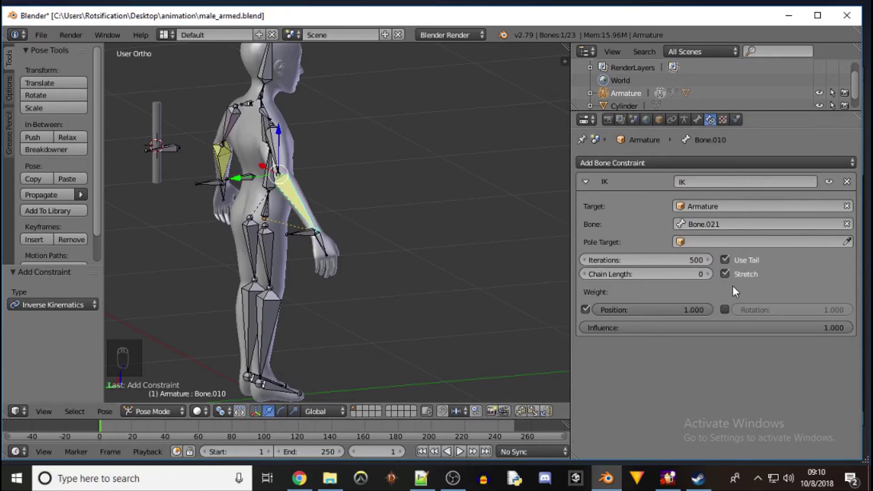
click(709, 274)
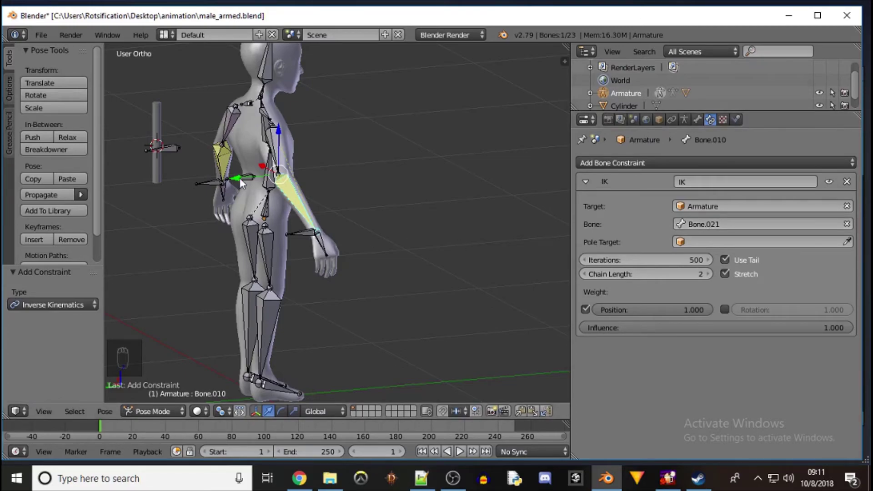
Set the IK constraint's pole target to Bone.022 of the Armature
click(723, 242)
click(708, 262)
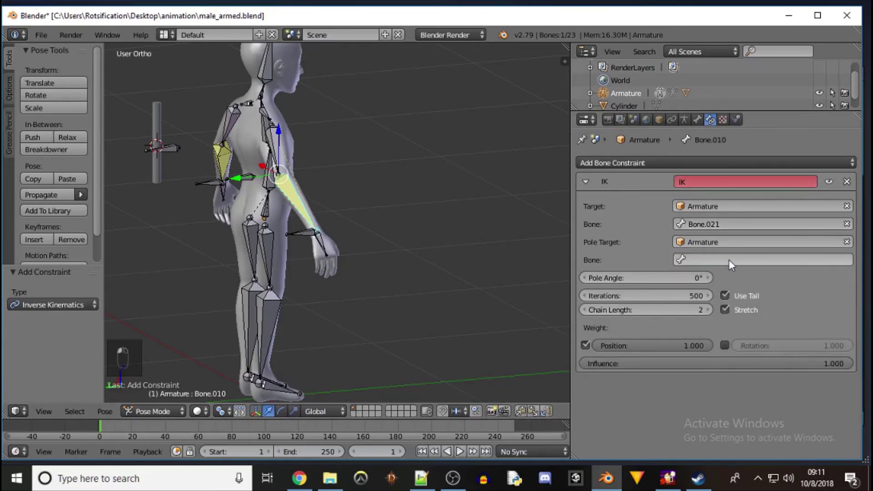
click(729, 261)
scroll(734, 349, down, 10)
scroll(734, 349, down, 9)
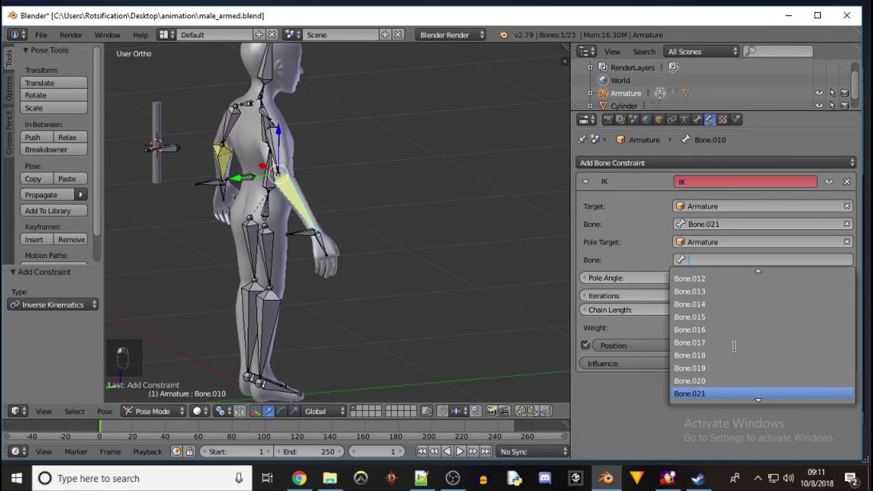
click(702, 395)
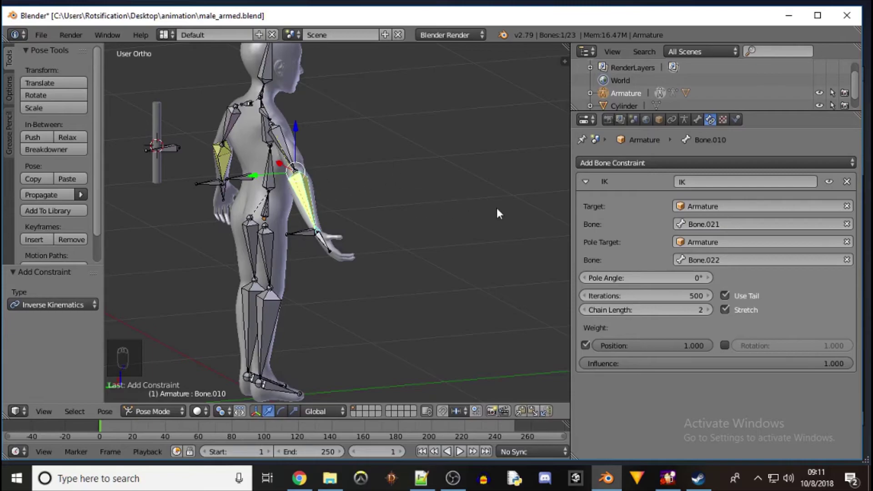
Set the pole angle of the right forearm's IK constraint to 90°
click(707, 279)
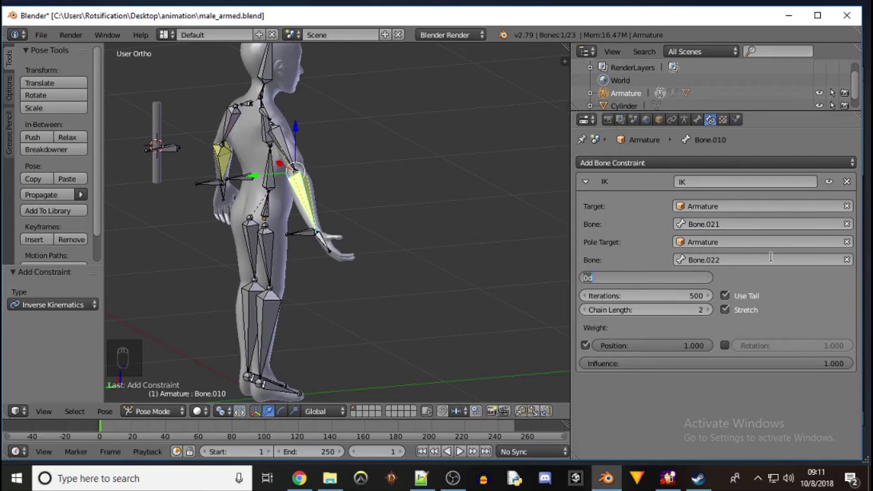
text(90)
key(Return)
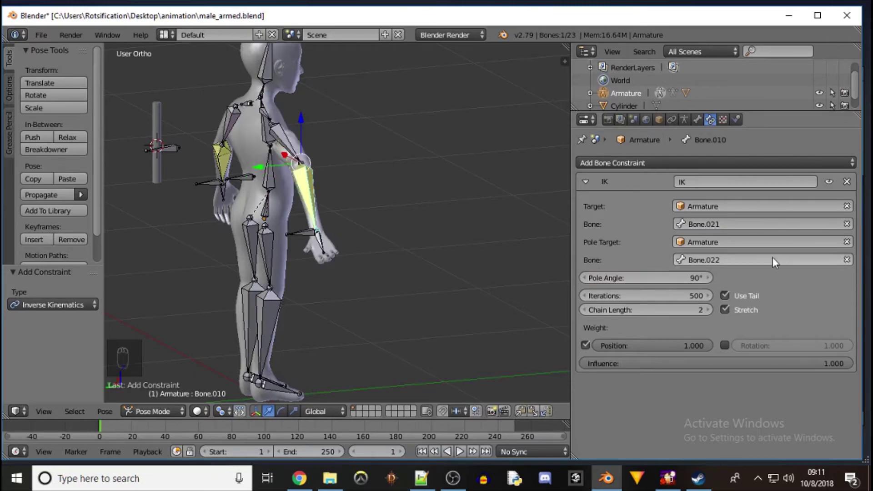
Set the pole angle of the right forearm's IK constraint to -90° and check the arm's bend from behind
click(702, 278)
key(BackSpace)
key(Return)
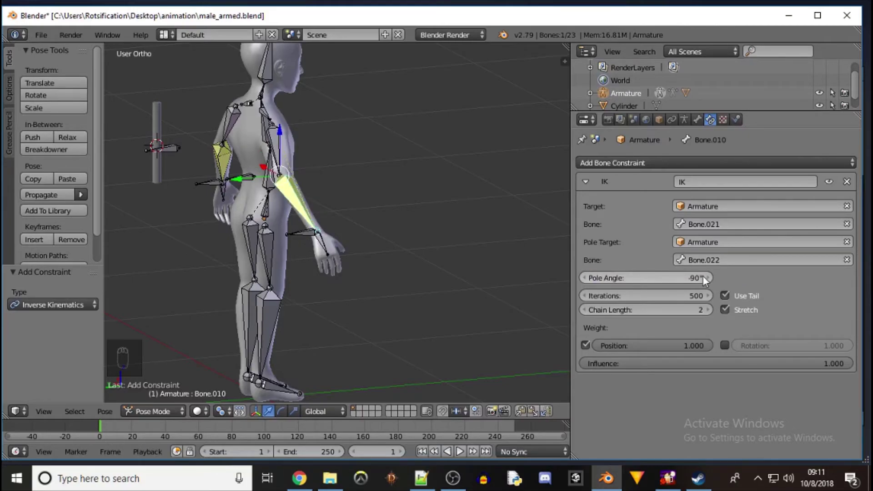
middle_drag(418, 212, 372, 228)
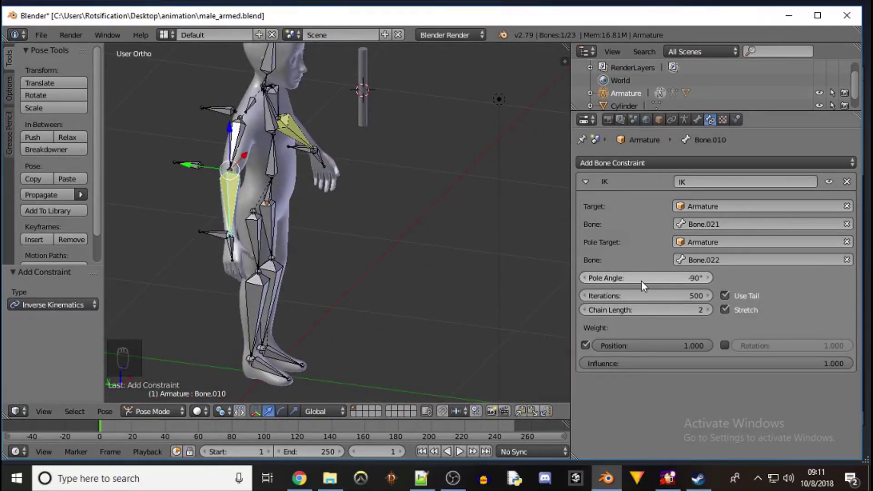
middle_drag(211, 177, 336, 186)
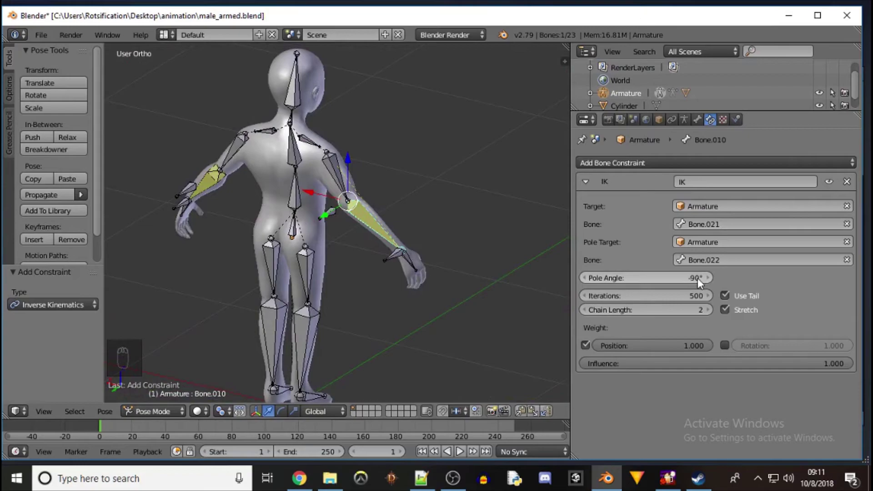
right_click(335, 180)
right_click(359, 208)
right_click(339, 182)
right_click(363, 208)
right_click(341, 183)
right_click(362, 211)
right_click(345, 185)
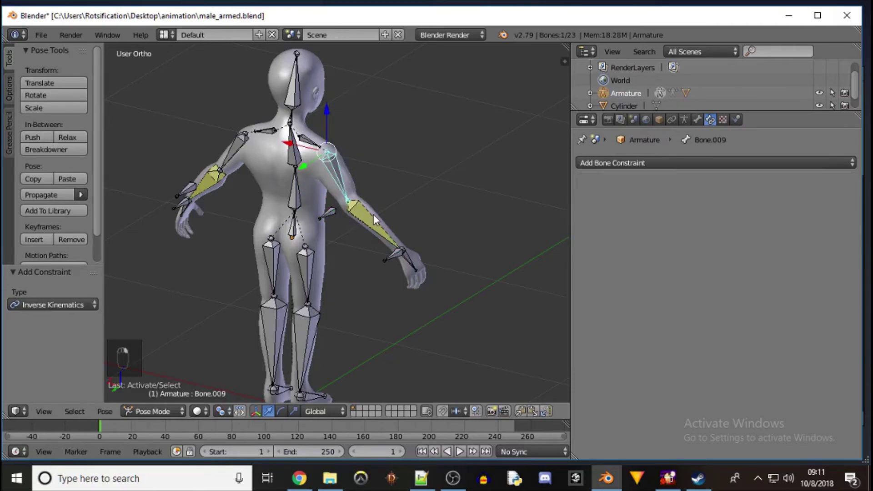
Try moving the elbow control bones Bone.022 and Bone.019 to test how each arm's IK chain responds
right_click(331, 211)
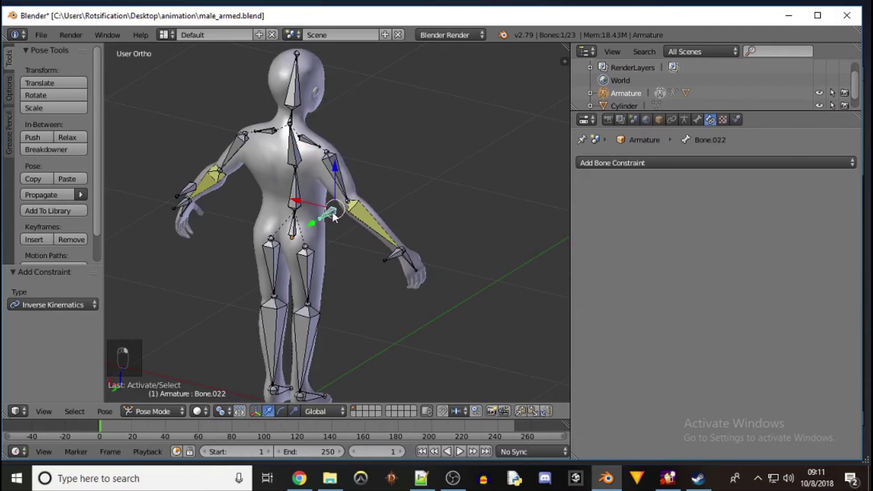
middle_drag(401, 183, 253, 288)
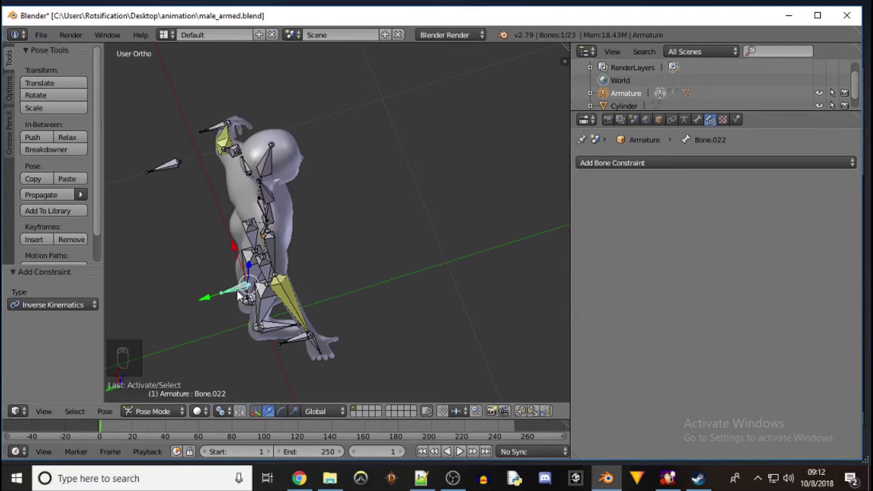
key(g)
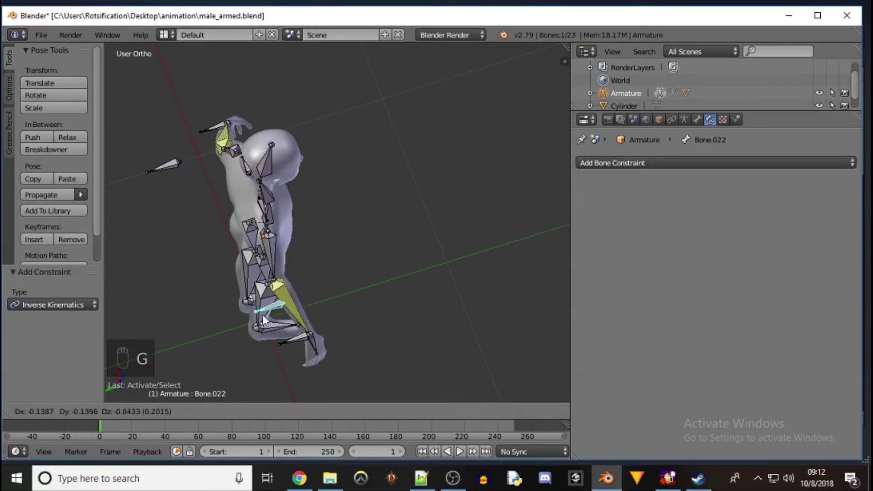
click(222, 299)
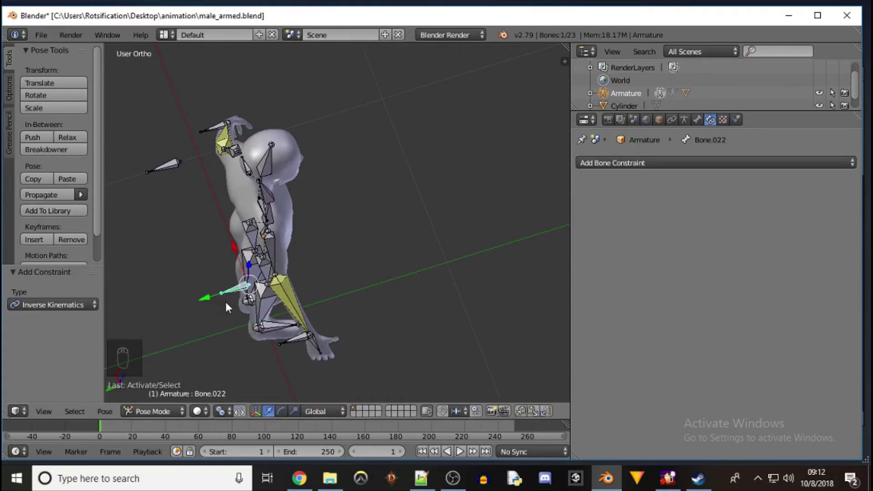
right_click(173, 167)
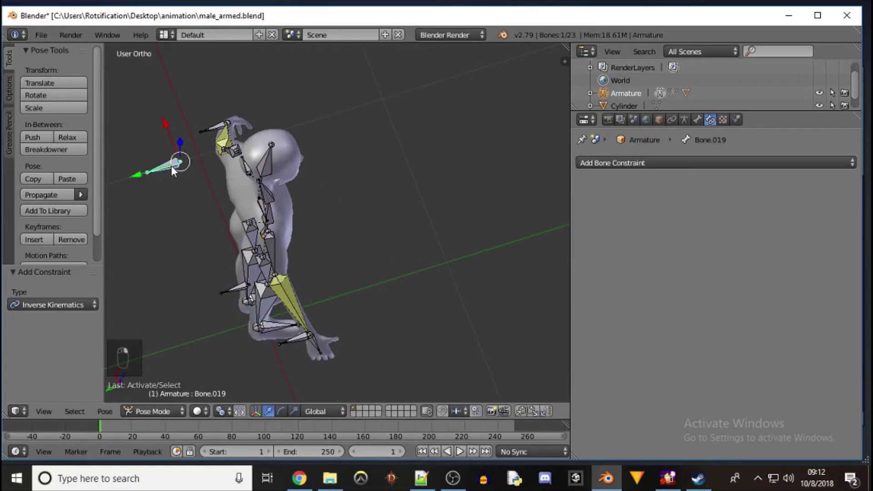
key(g)
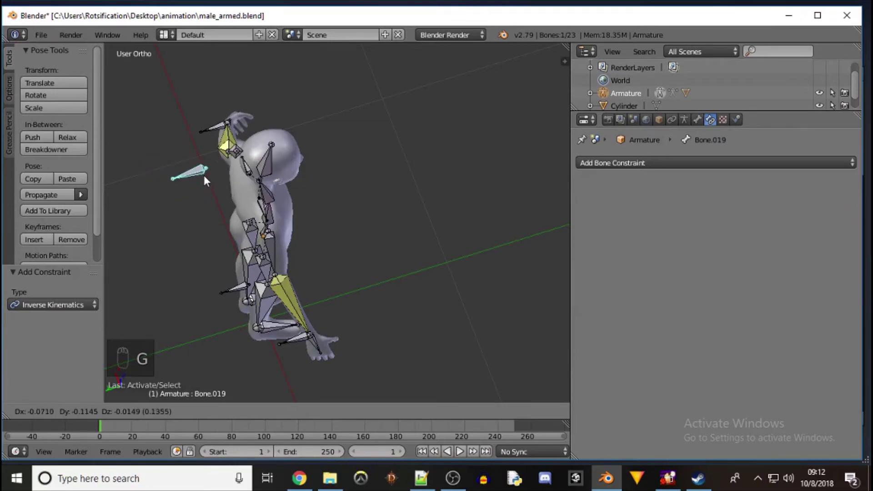
click(180, 176)
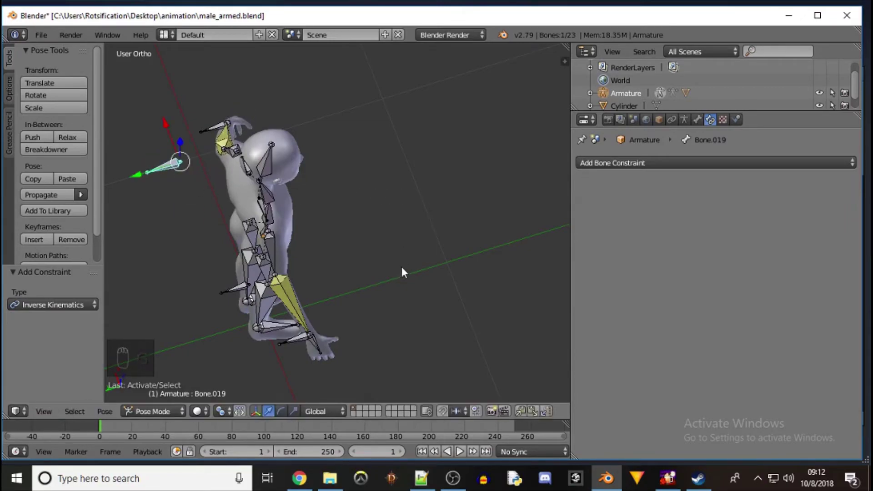
Raise the right arm in front view by moving wrist control bone Bone.021 about -0.059 in X and 0.746 in Z
middle_drag(393, 288, 262, 218)
right_click(194, 205)
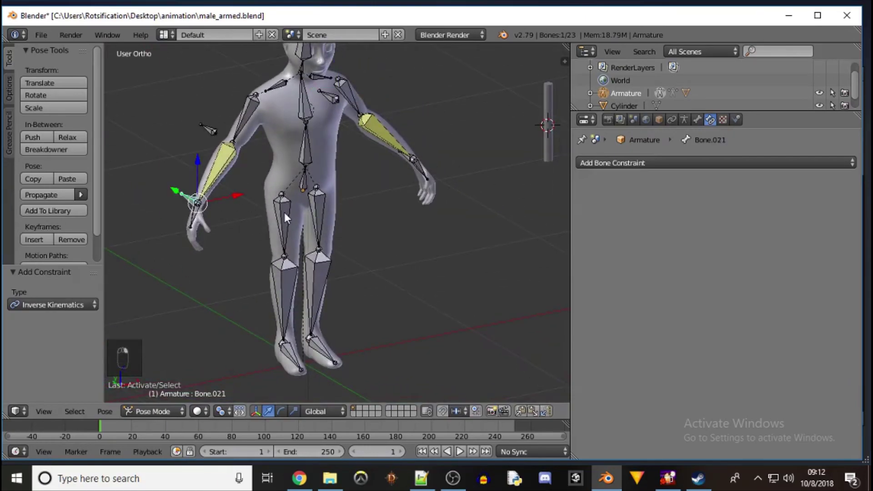
key(KP_1)
key(KP_2)
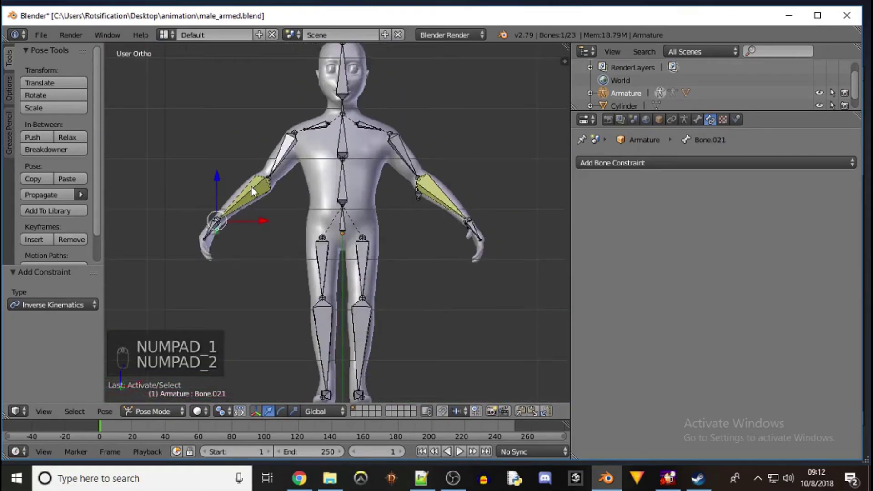
key(KP_2)
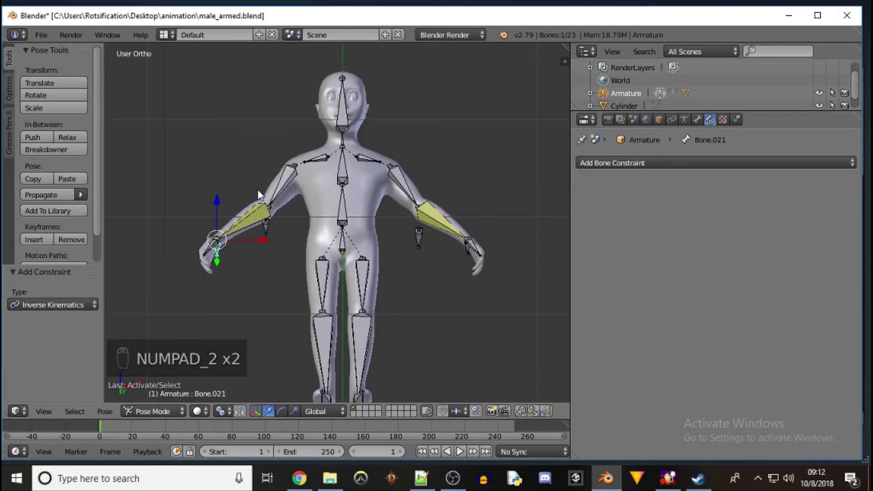
key(KP_1)
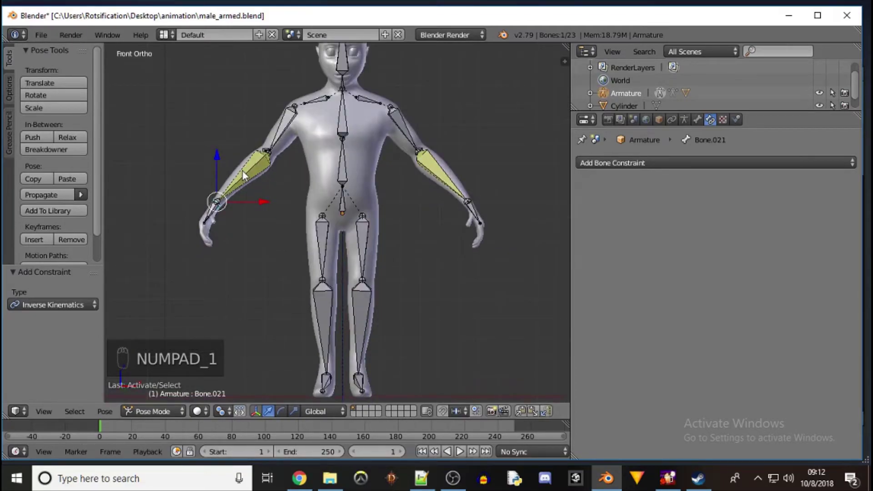
key(g)
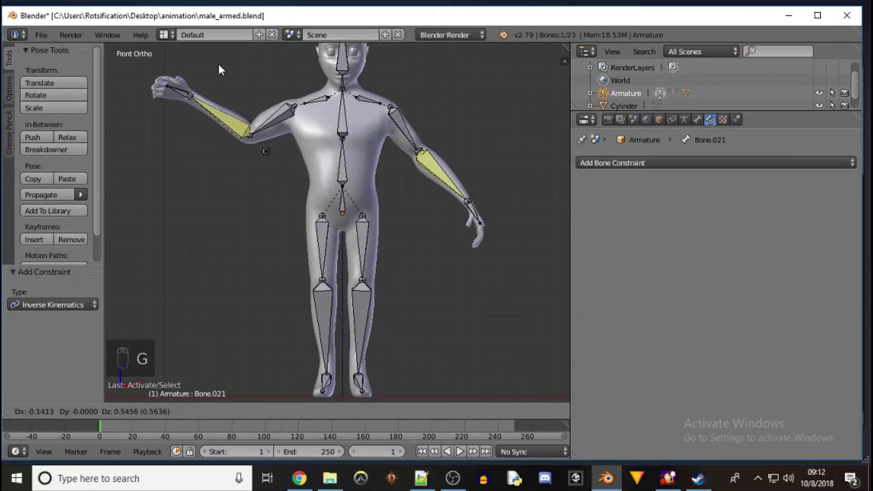
click(233, 381)
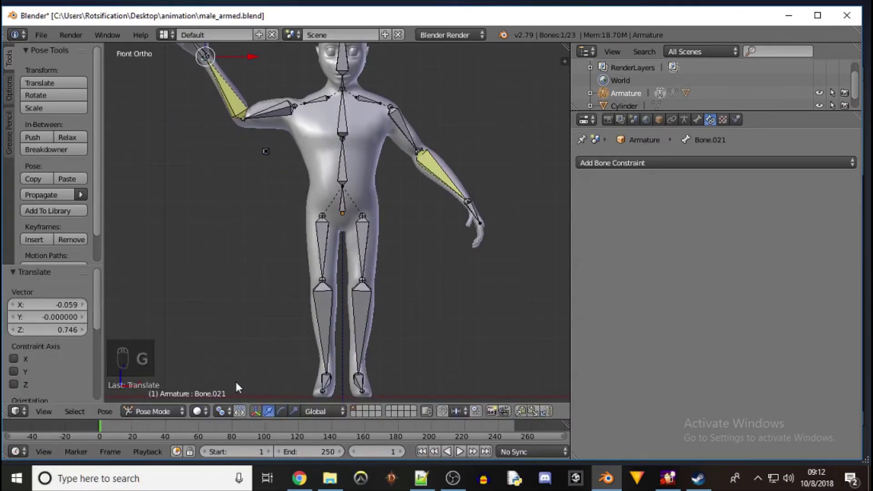
Try repositioning the right elbow control bone Bone.022 in front view with the arm raised
right_click(265, 152)
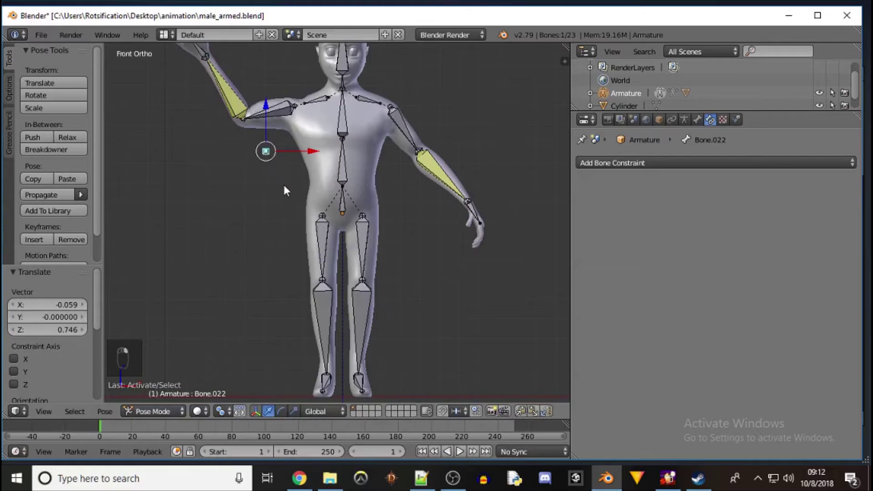
key(g)
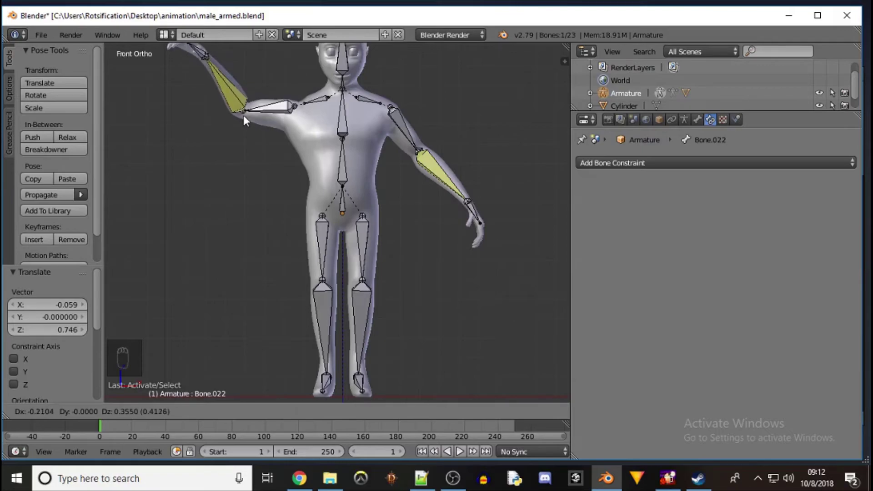
right_click(264, 190)
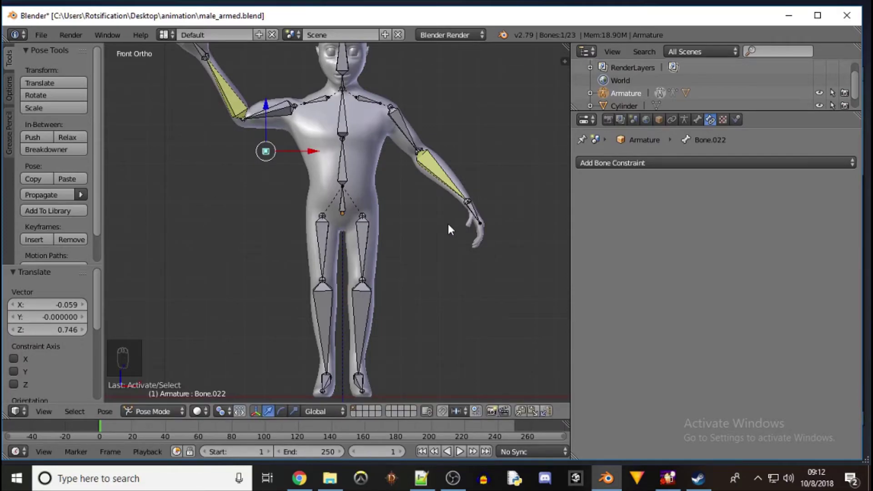
Move the right elbow control bone Bone.022 farther behind the body by about 0.112 along the global Y axis
middle_drag(231, 195, 267, 174)
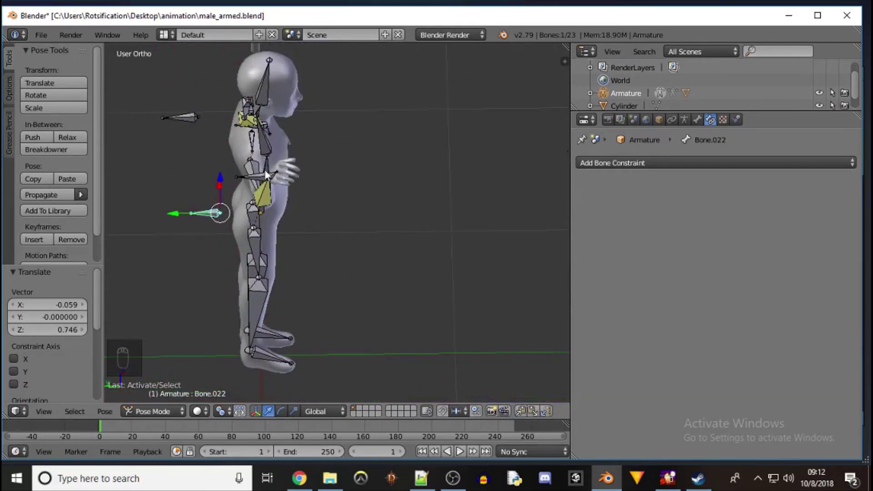
right_click(195, 118)
right_click(206, 214)
right_click(195, 126)
right_click(210, 214)
key(KP_3)
key(KP_9)
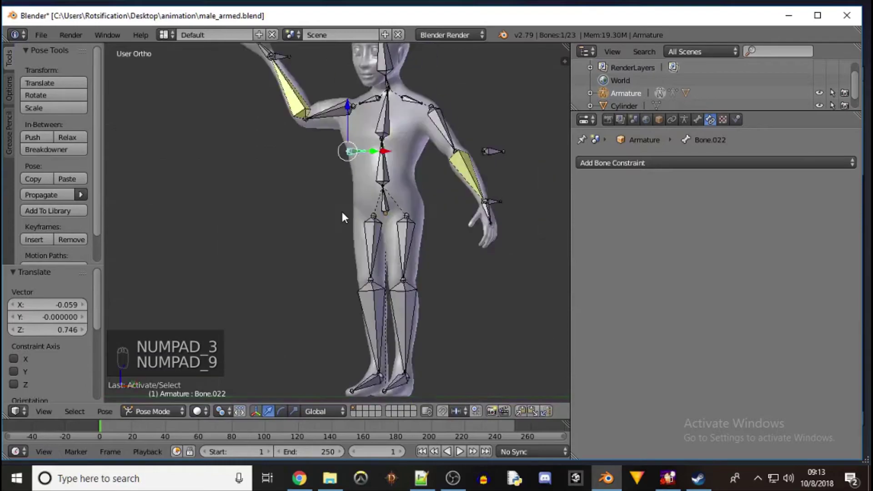
key(g)
key(y)
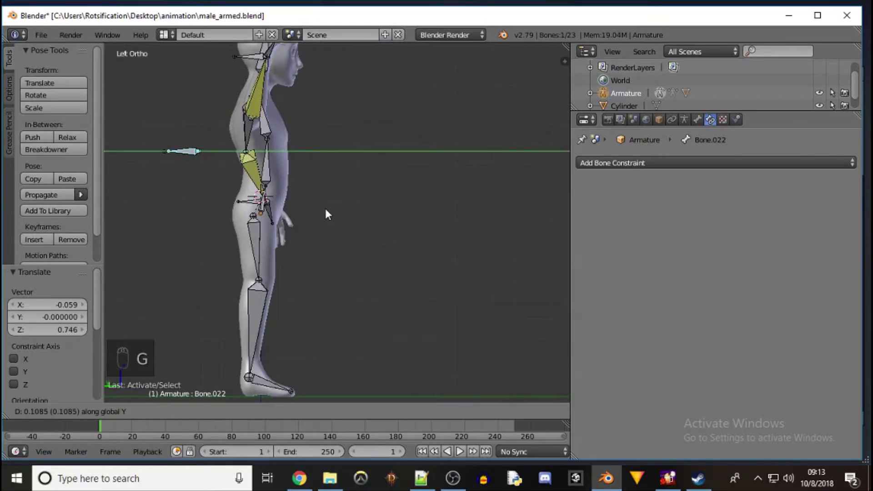
click(325, 209)
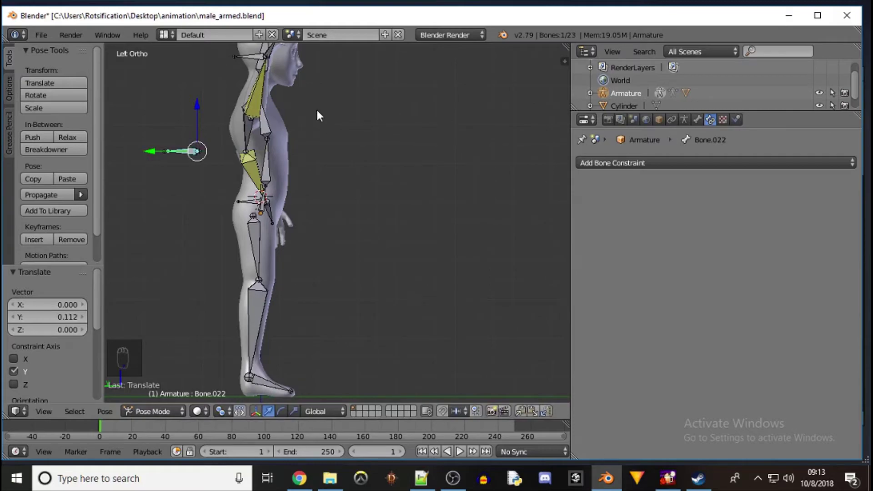
Move the right wrist control bone Bone.021 by about -0.259 in X, -0.099 in Y and -0.313 in Z
middle_drag(341, 137, 238, 166)
scroll(240, 150, down, 2)
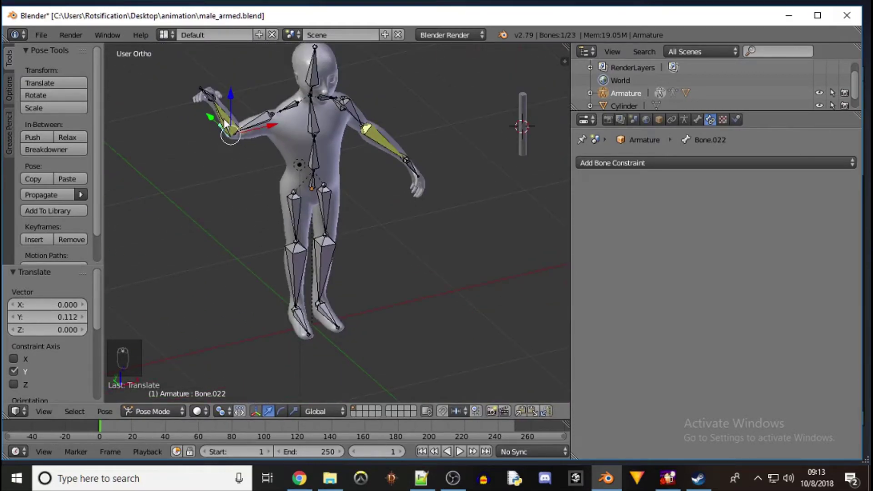
middle_drag(171, 86, 220, 143)
right_click(217, 150)
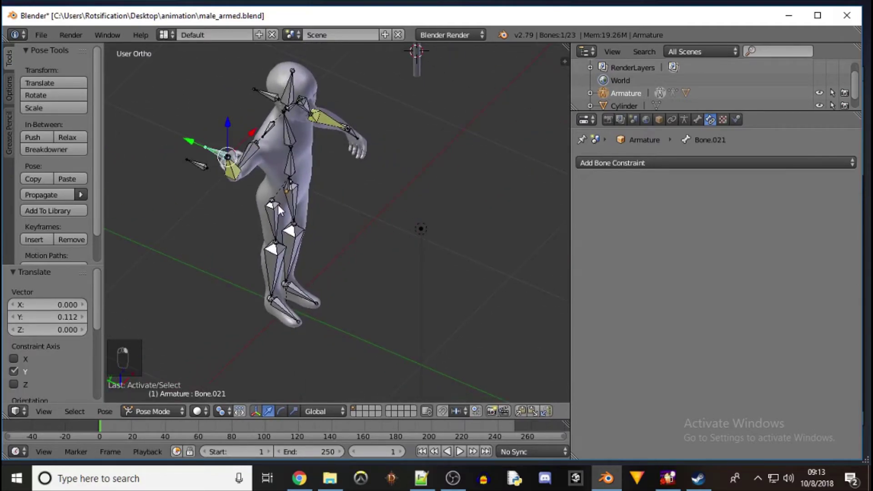
key(g)
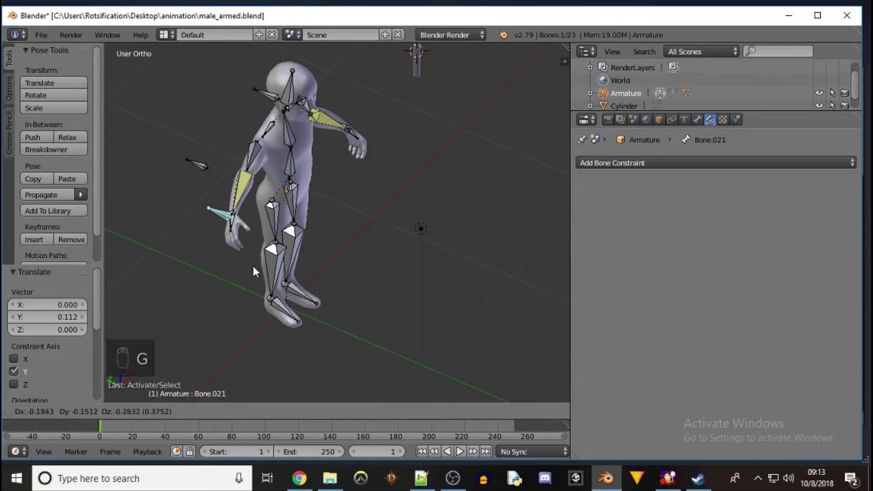
click(239, 270)
Lower the right arm beside the body in front view, moving Bone.021 about 0.603 in X and -0.556 in Z
key(KP_1)
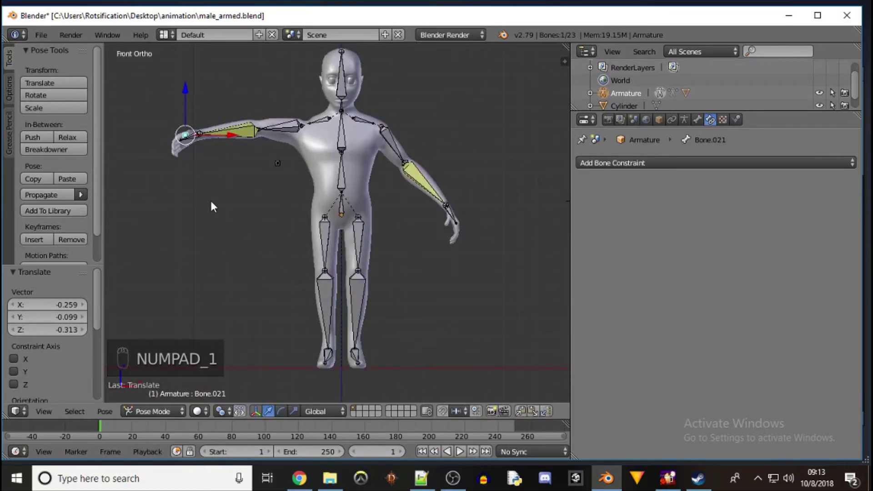
key(g)
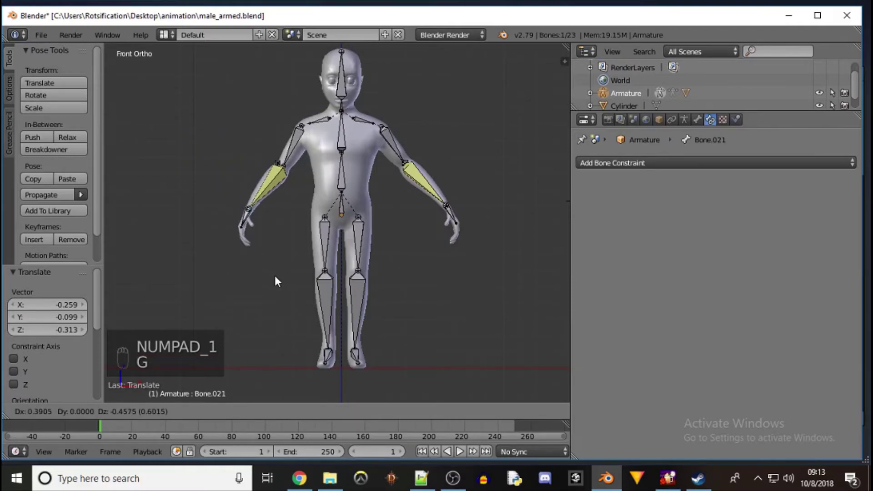
click(309, 291)
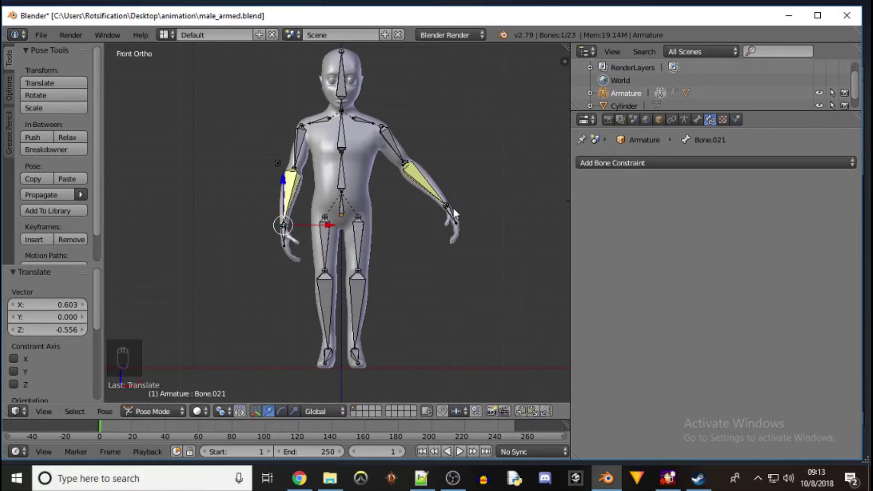
Lower the left arm beside the body in front view, moving wrist control bone Bone.020 about -0.276 in X and -0.130 in Z
middle_drag(473, 161, 411, 183)
right_click(468, 212)
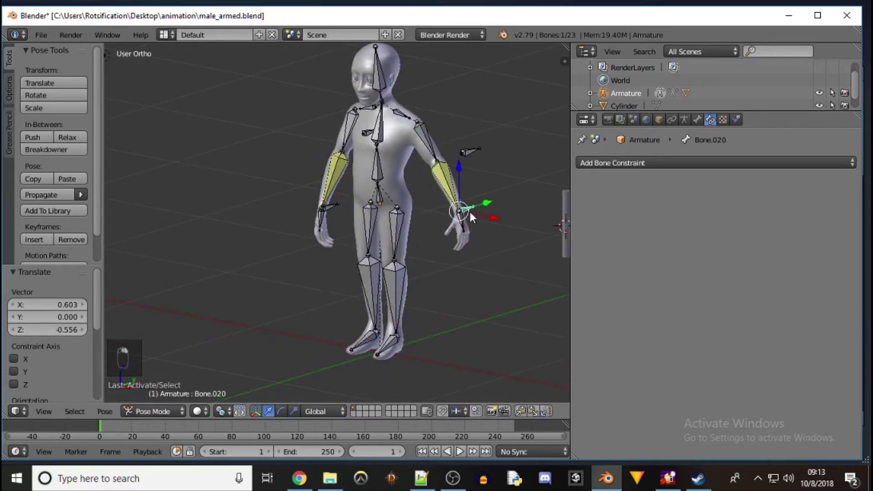
key(KP_1)
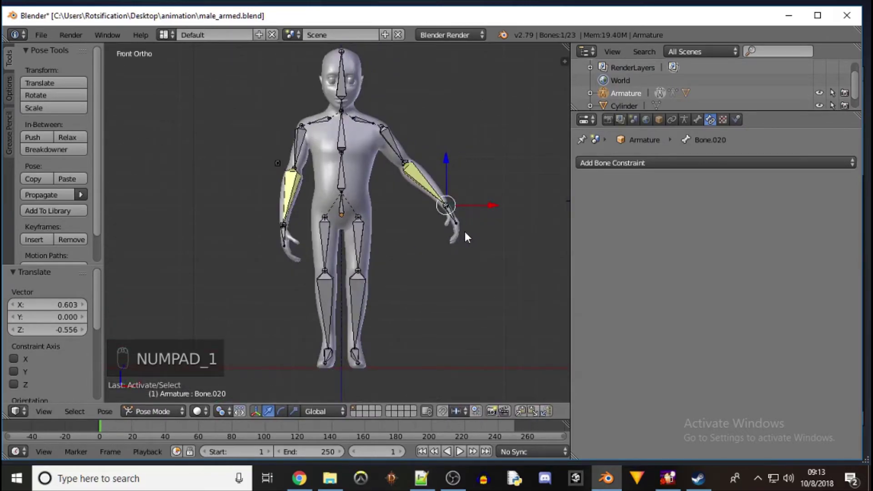
key(g)
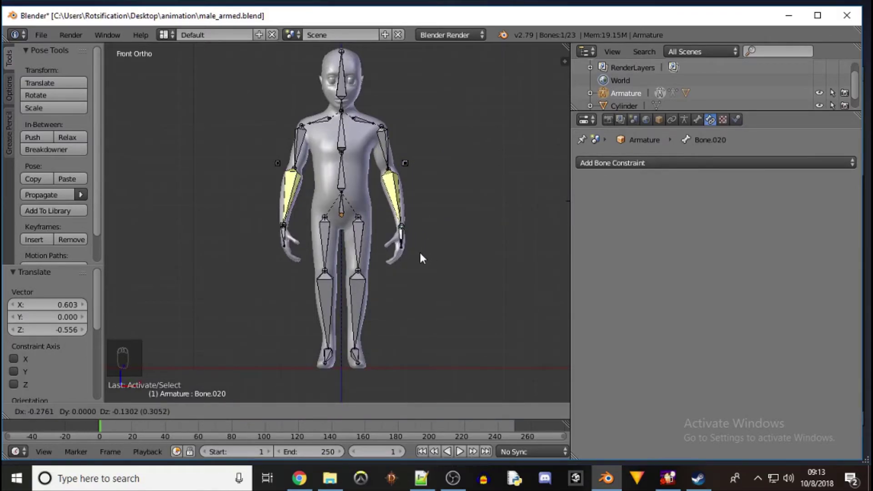
click(421, 254)
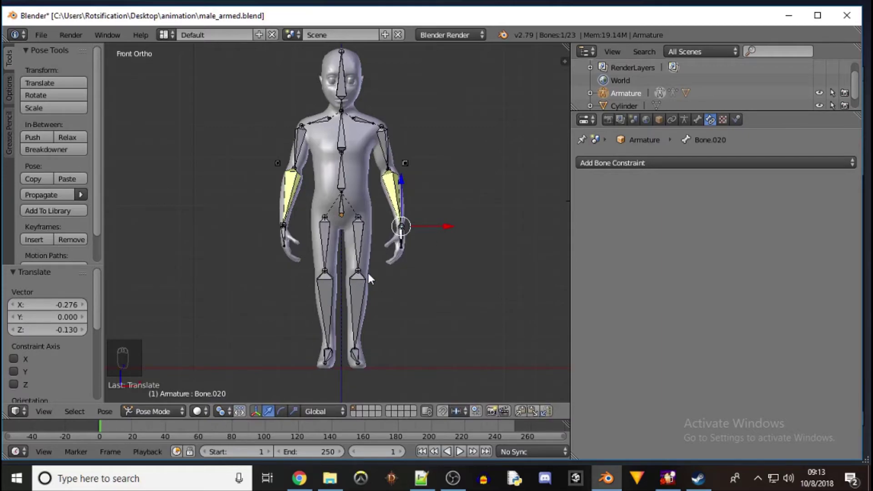
middle_drag(294, 319, 441, 364)
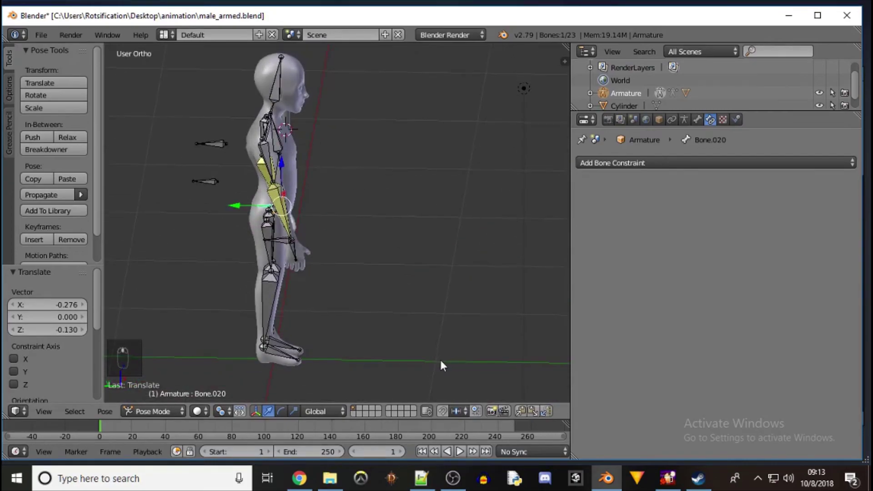
In Edit Mode, extrude a control bone about 0.166 backward along global Y from the right ankle joint at the end of Bone.017
right_click(264, 352)
click(171, 410)
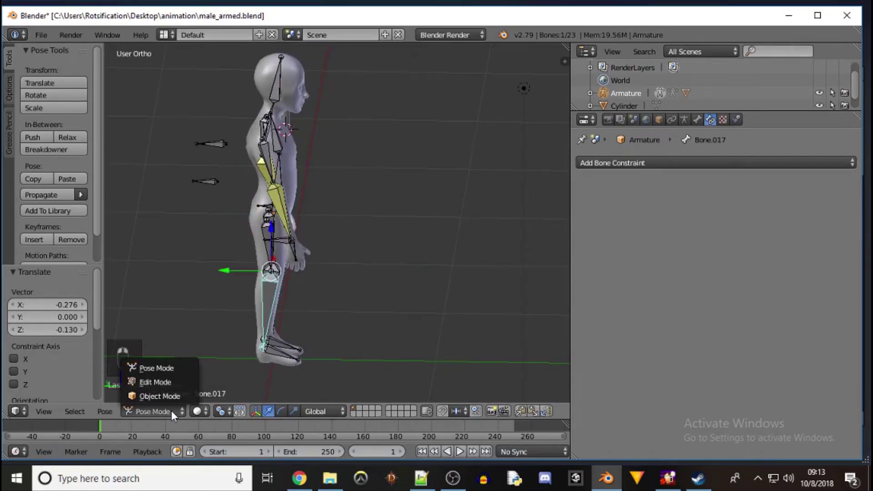
click(170, 384)
right_click(264, 348)
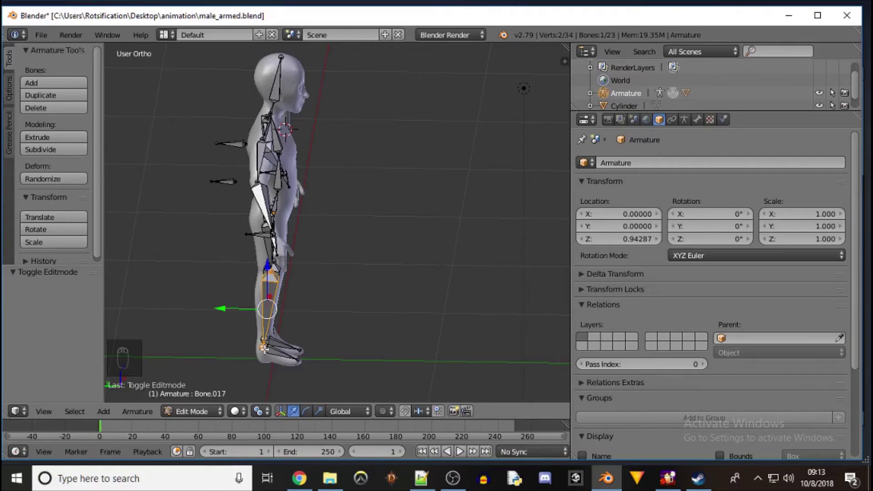
right_click(264, 349)
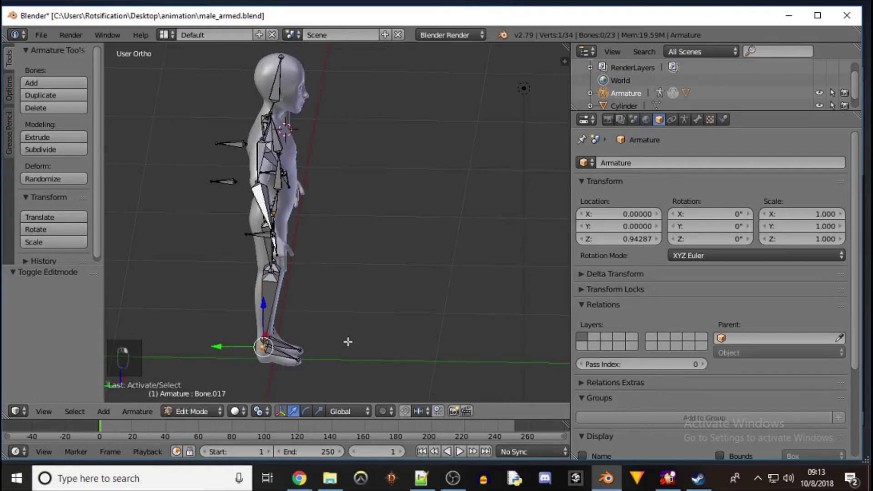
key(e)
key(y)
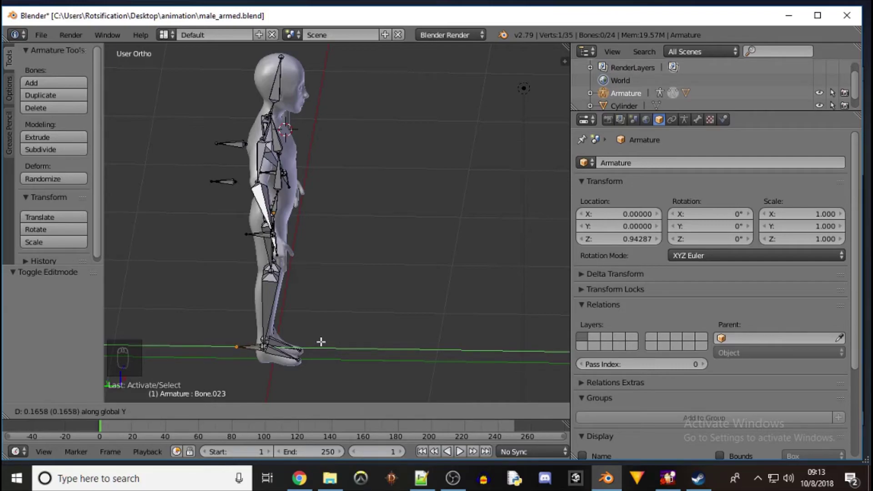
click(321, 341)
Detach the new right ankle control bone from the leg by clearing its parent
right_click(258, 348)
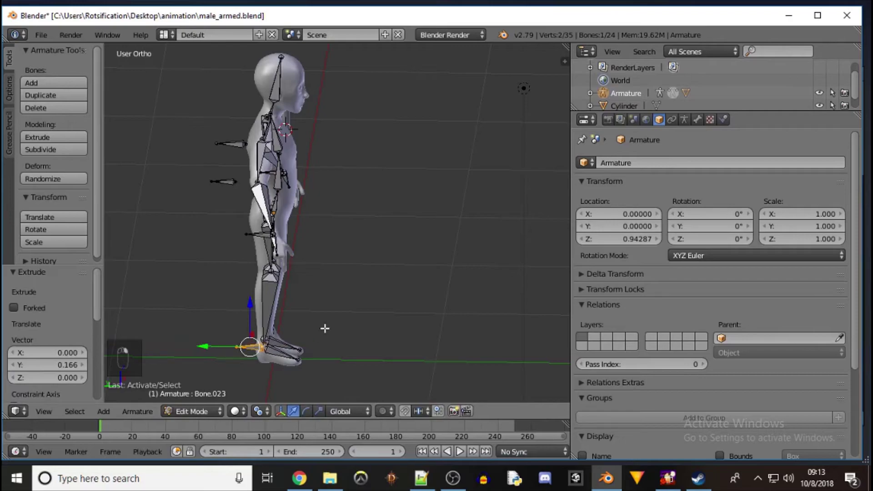
key(alt+p)
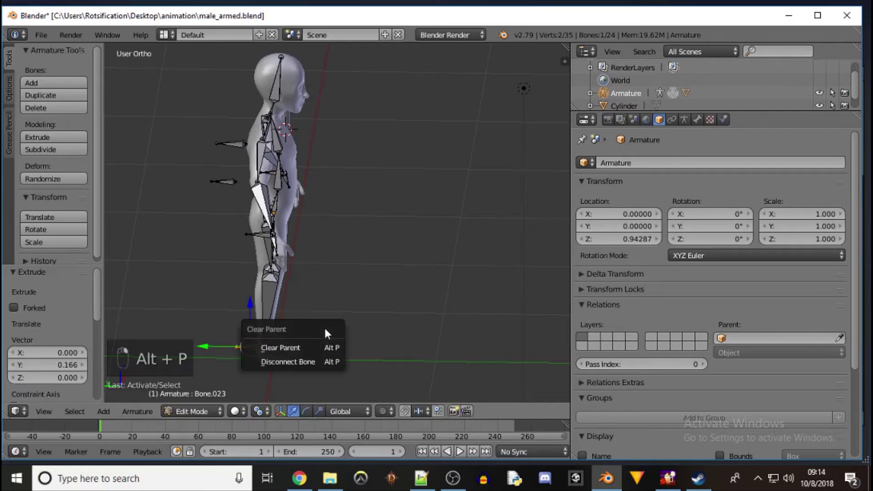
click(298, 346)
Extrude a matching control bone about 0.174 backward along global Y from the left ankle joint at the end of Bone.014
key(KP_3)
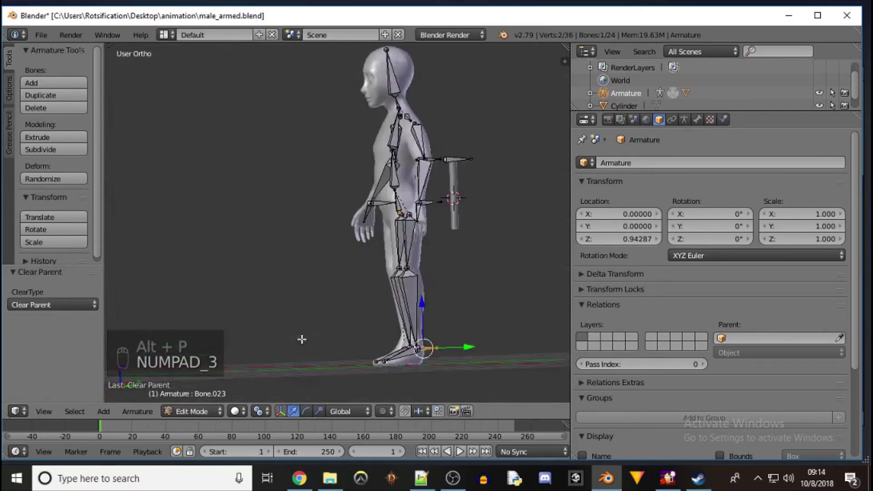
click(410, 352)
middle_drag(473, 304, 454, 347)
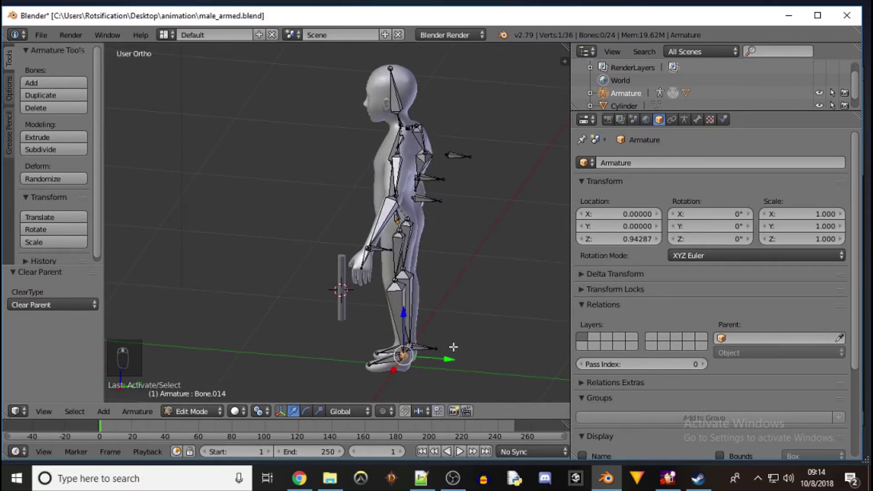
key(e)
key(y)
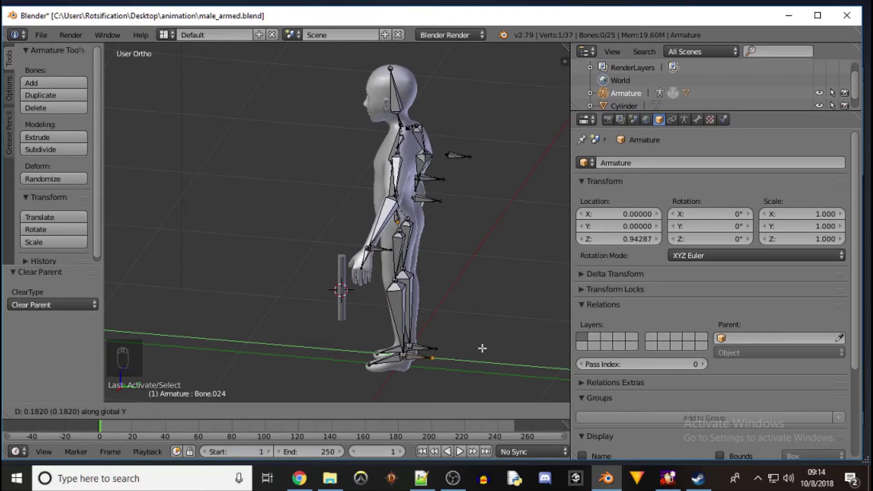
click(480, 349)
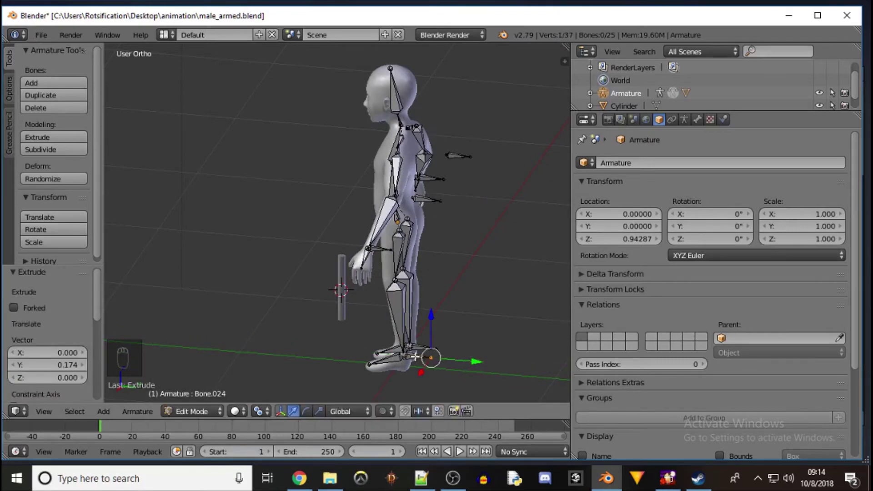
Rename both ankle control bones, giving the right one the name legIK.R
click(698, 119)
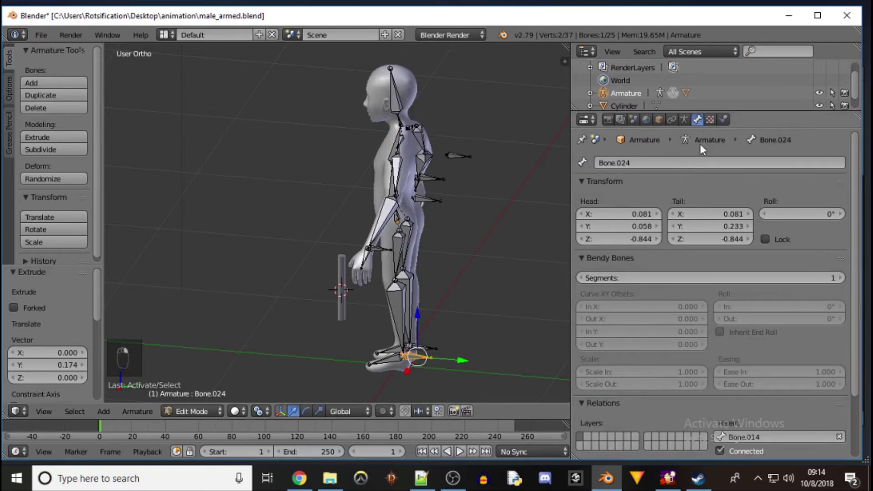
click(646, 163)
key(BackSpace)
key(Return)
right_click(422, 348)
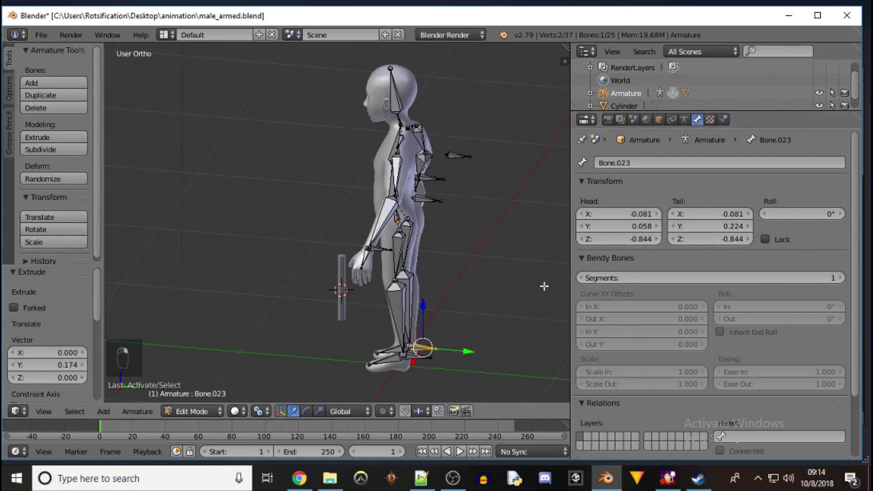
click(642, 163)
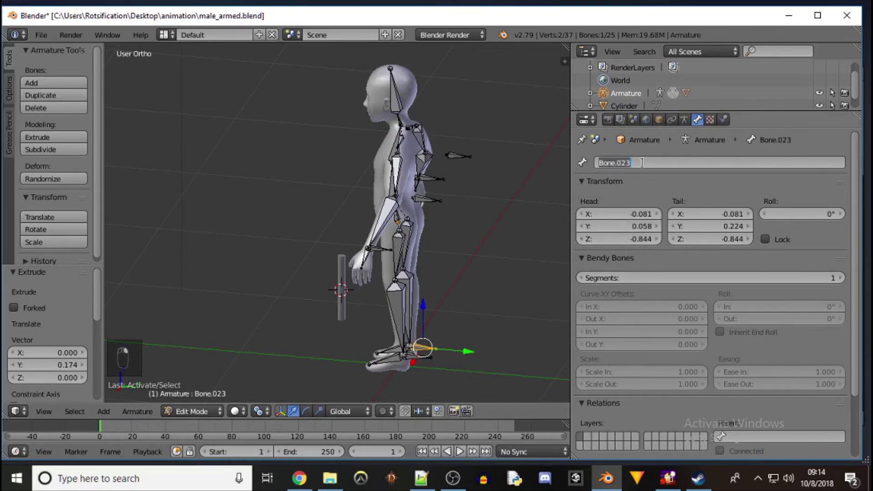
text(legIK.R)
key(Return)
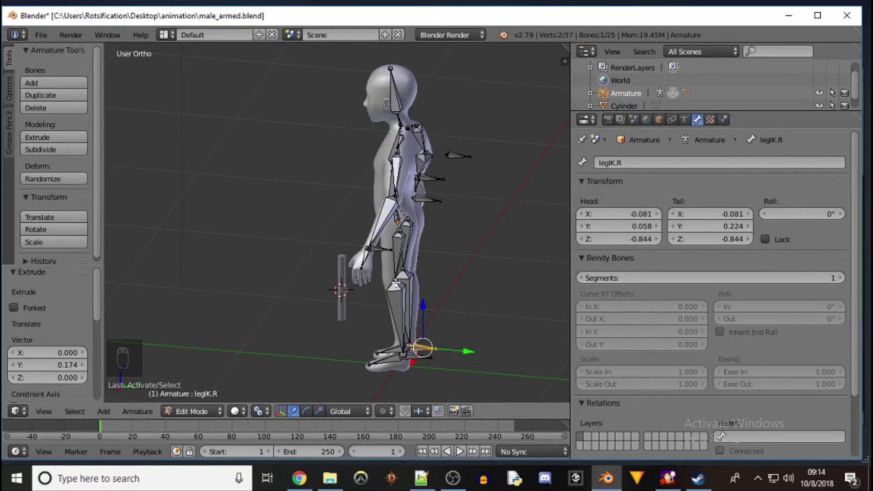
Extrude knee control bones forward along global Y, about -0.157 from the left knee joint and -0.154 from the right
right_click(395, 280)
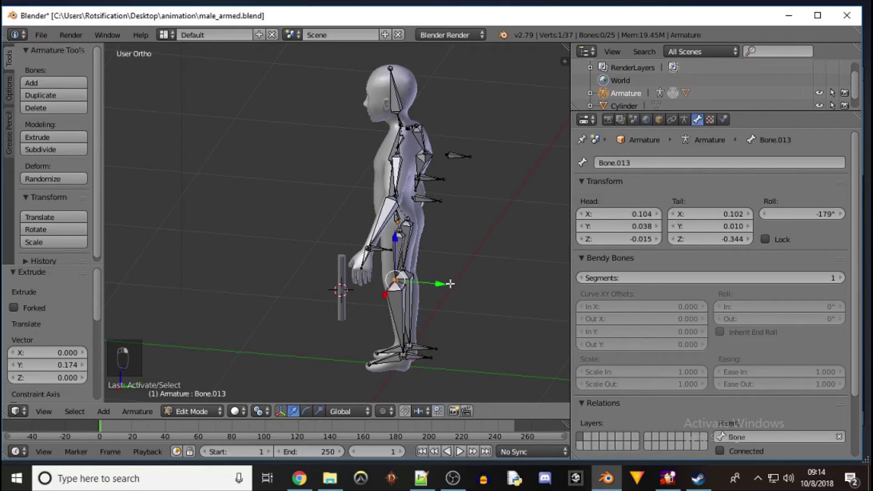
key(e)
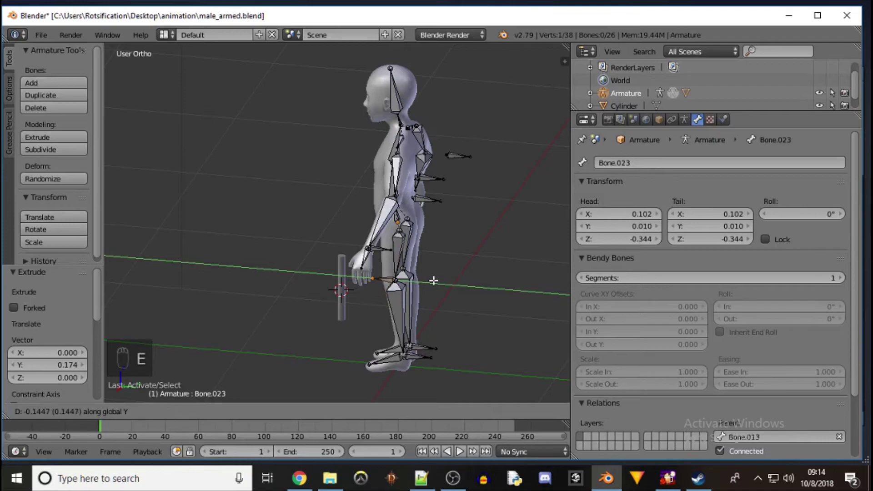
click(433, 280)
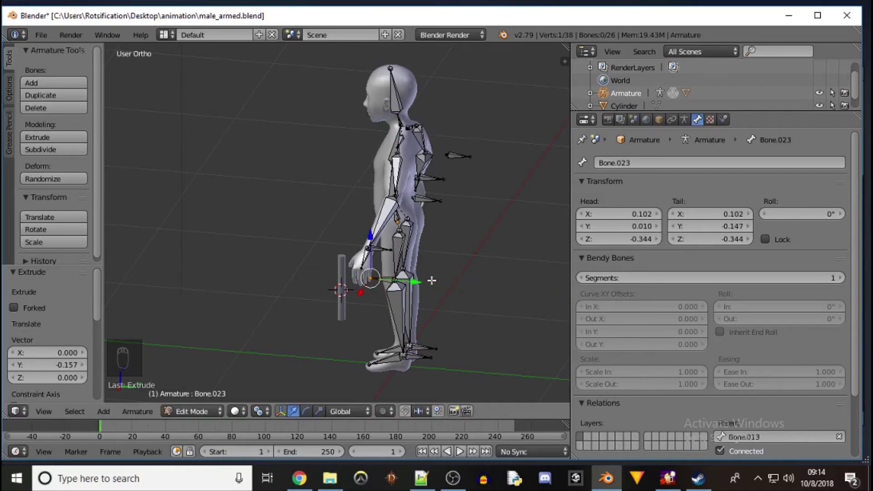
right_click(405, 270)
key(e)
middle_click(462, 269)
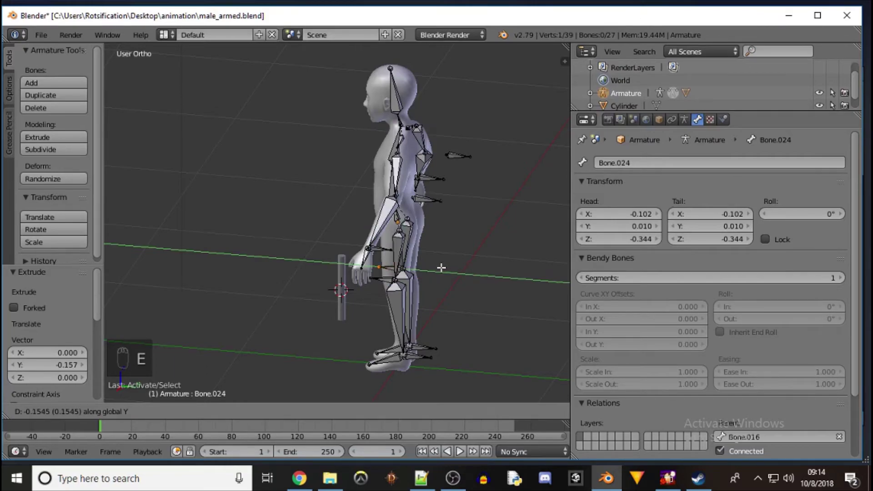
click(441, 268)
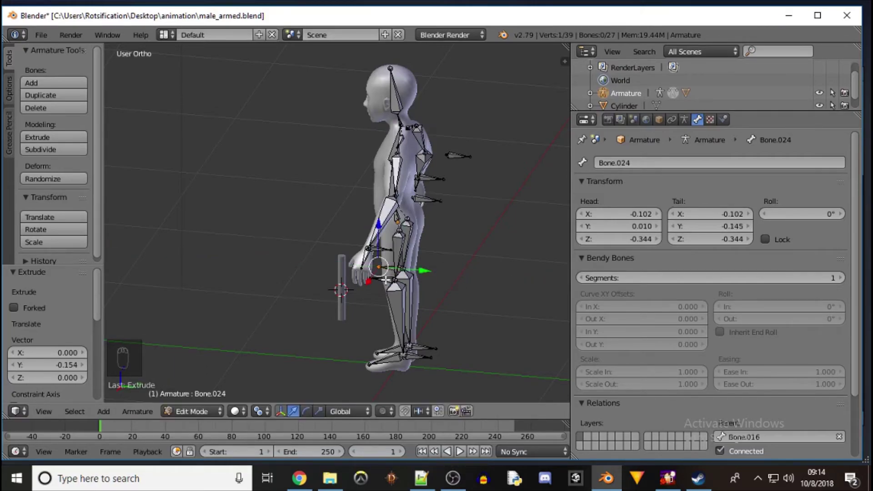
Rename the left knee control bone as knee.L and the right one as knee.R
right_click(385, 279)
click(645, 162)
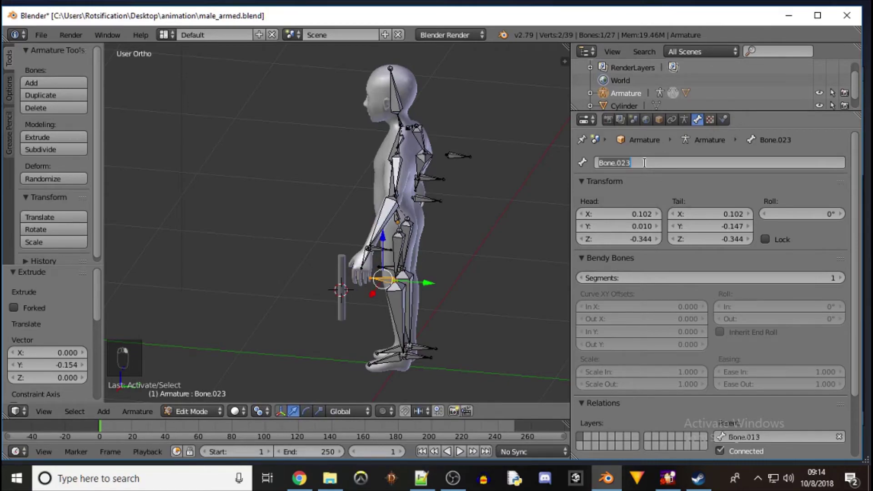
text(knee.L)
key(Return)
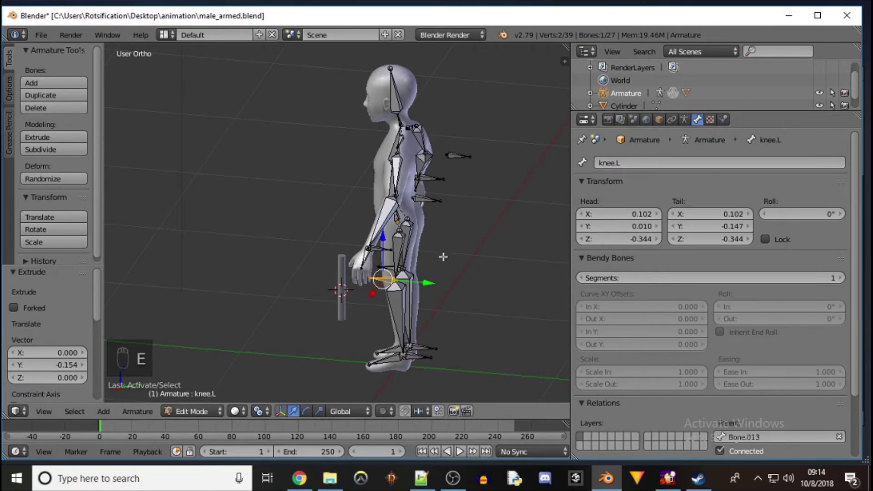
right_click(391, 268)
click(654, 162)
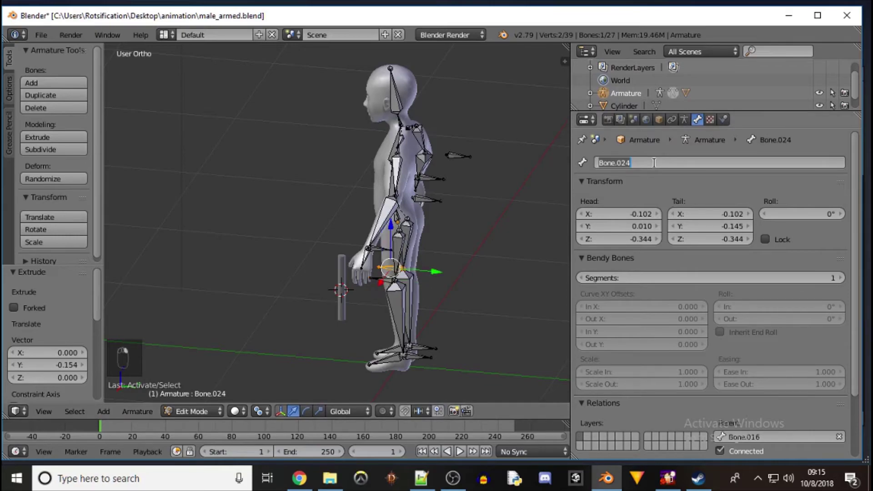
text(knee.R)
key(Return)
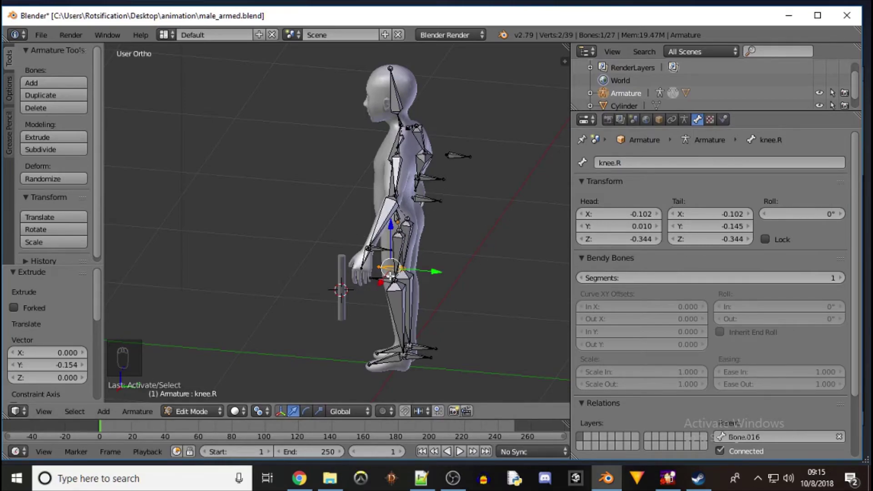
middle_drag(386, 193, 364, 107)
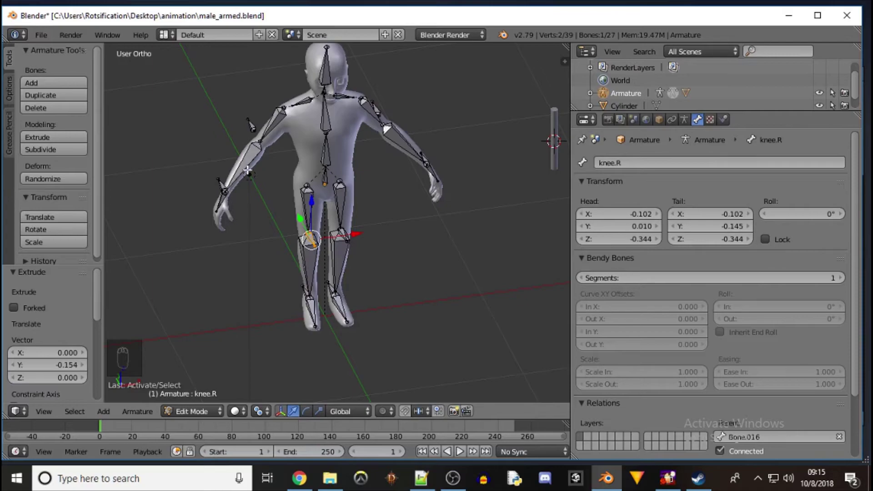
middle_drag(489, 144, 439, 140)
middle_drag(471, 308, 243, 294)
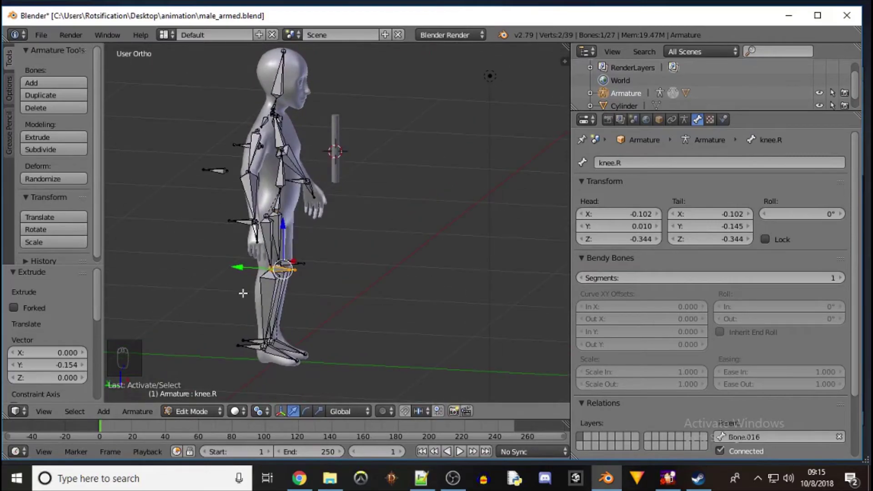
shift+right_click(297, 263)
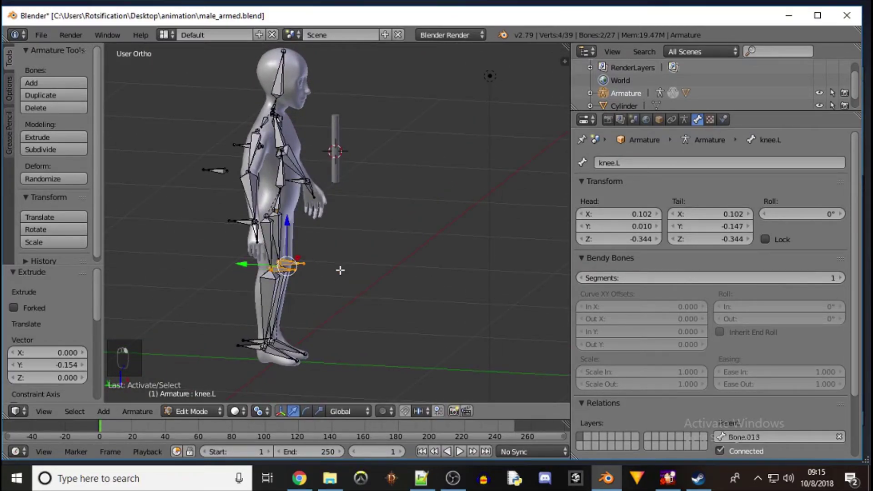
key(KP_3)
key(g)
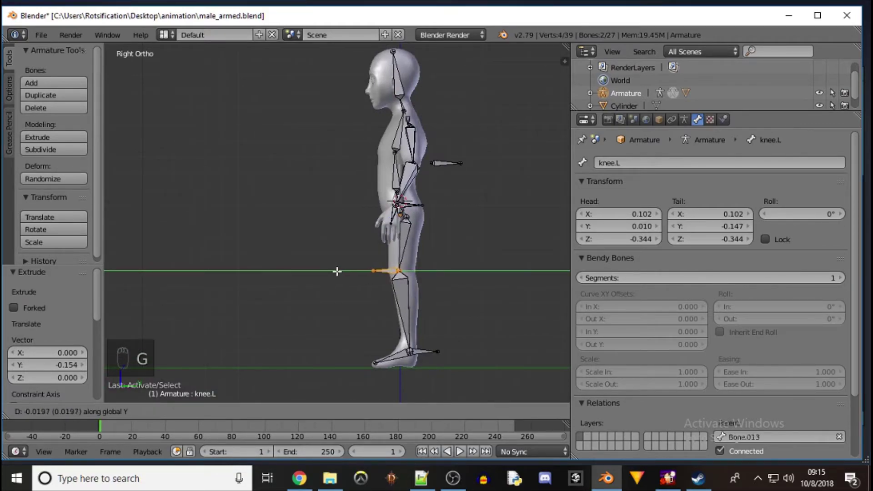
right_click(334, 272)
Detach knee.L and knee.R from the thigh bones by clearing the parent of each
right_click(389, 271)
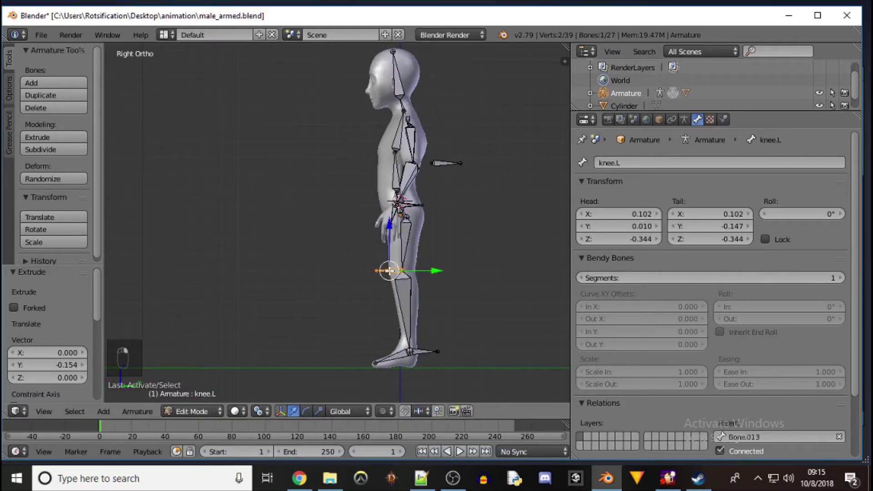
key(alt+p)
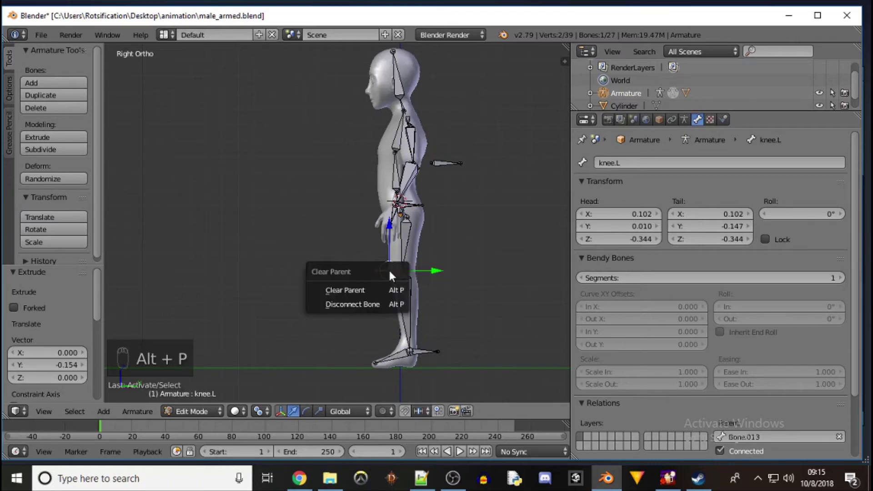
click(368, 295)
middle_drag(331, 255, 363, 305)
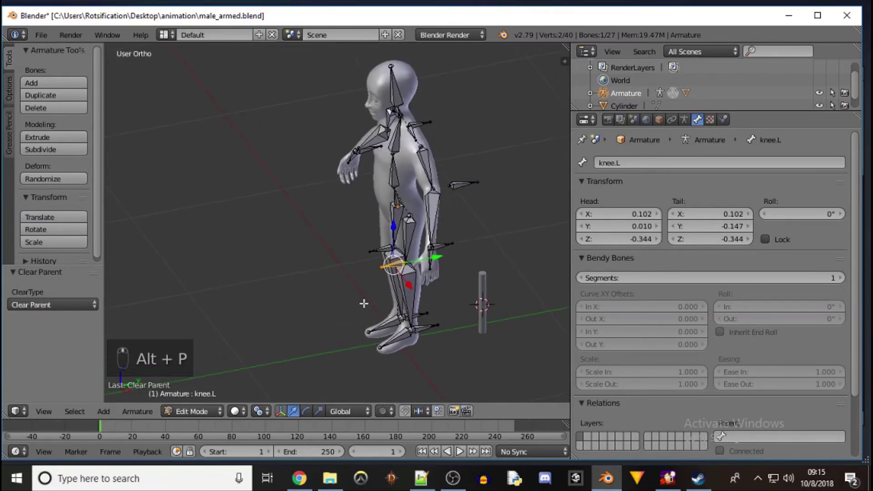
shift+right_click(382, 250)
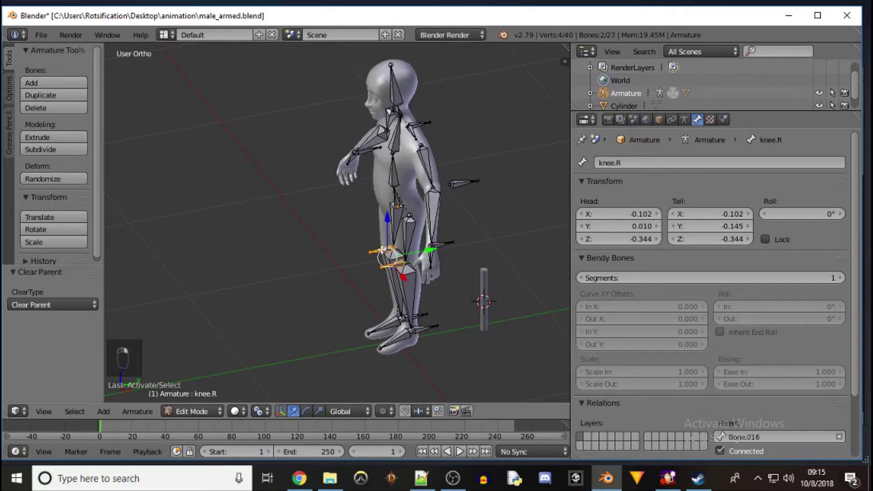
right_click(384, 249)
right_click(384, 250)
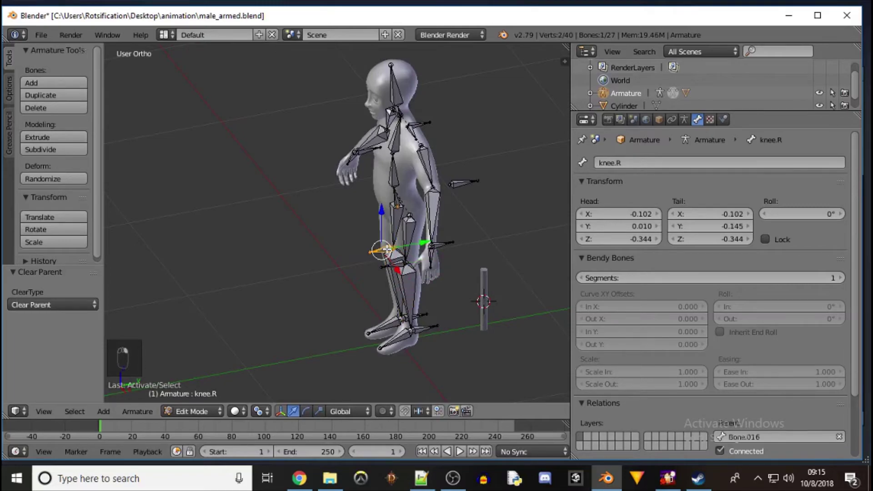
key(alt+p)
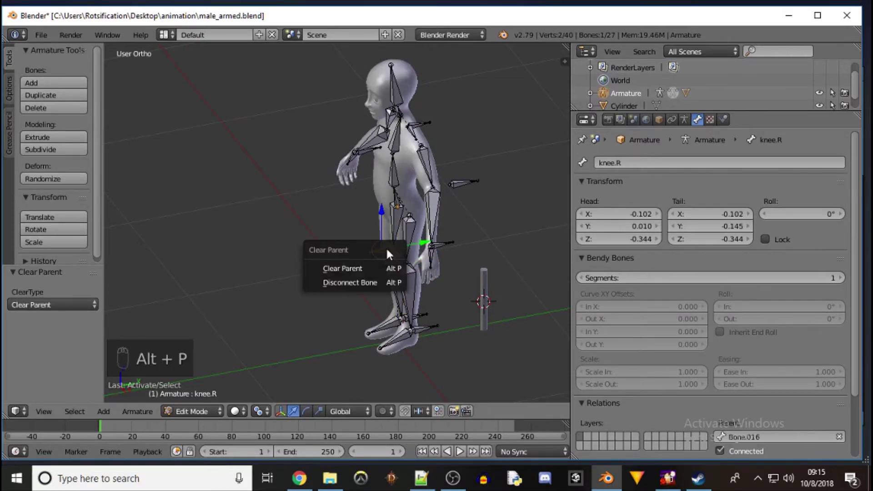
click(368, 264)
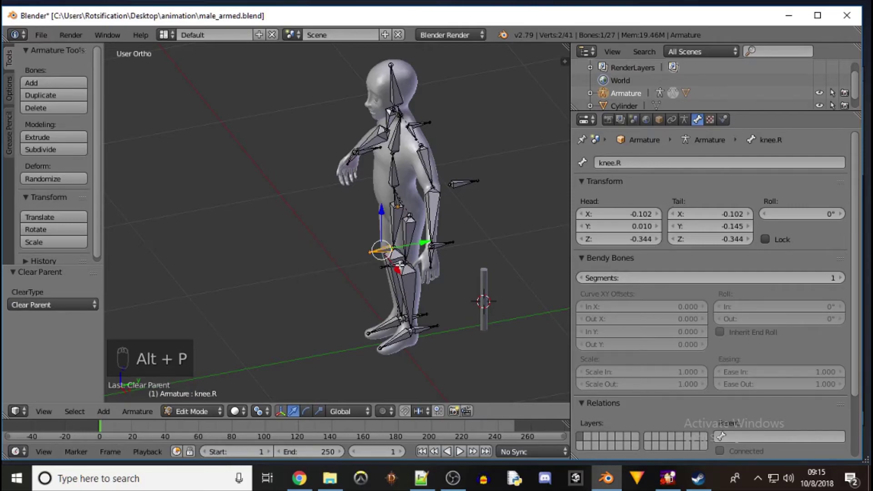
Move the knee.L and knee.R control bones together about -0.406 along global Y, in front of the legs
shift+right_click(400, 265)
shift+right_click(399, 265)
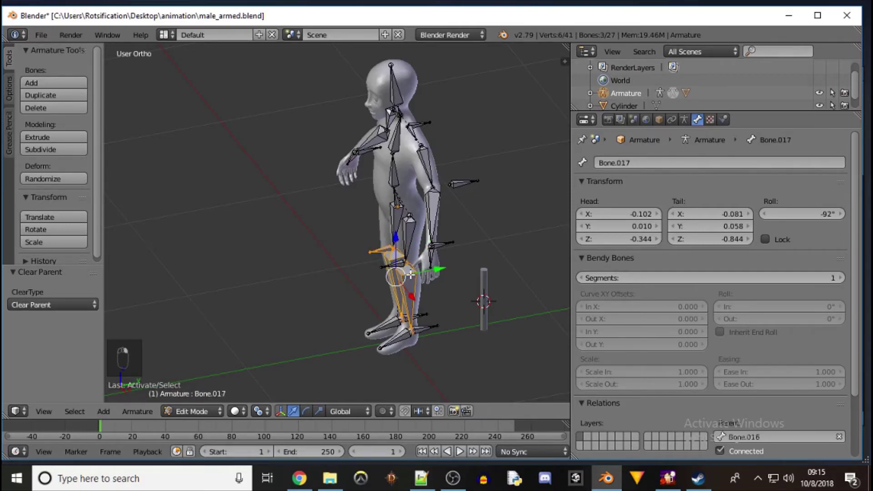
shift+right_click(401, 264)
shift+right_click(401, 264)
shift+right_click(402, 264)
shift+right_click(401, 264)
middle_drag(318, 267, 482, 272)
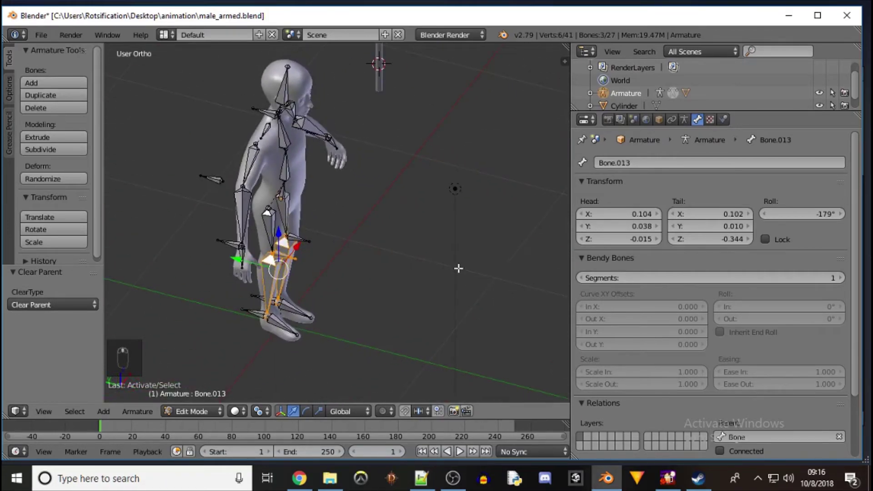
shift+right_click(298, 240)
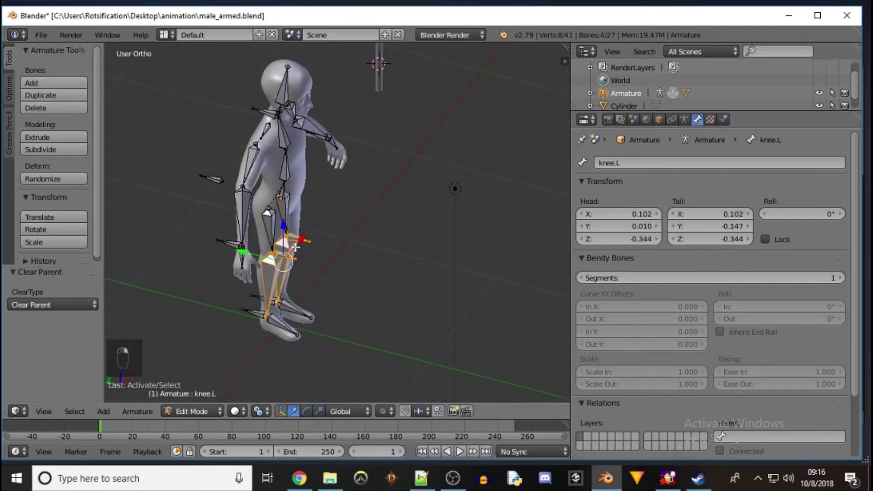
shift+right_click(277, 273)
shift+right_click(271, 285)
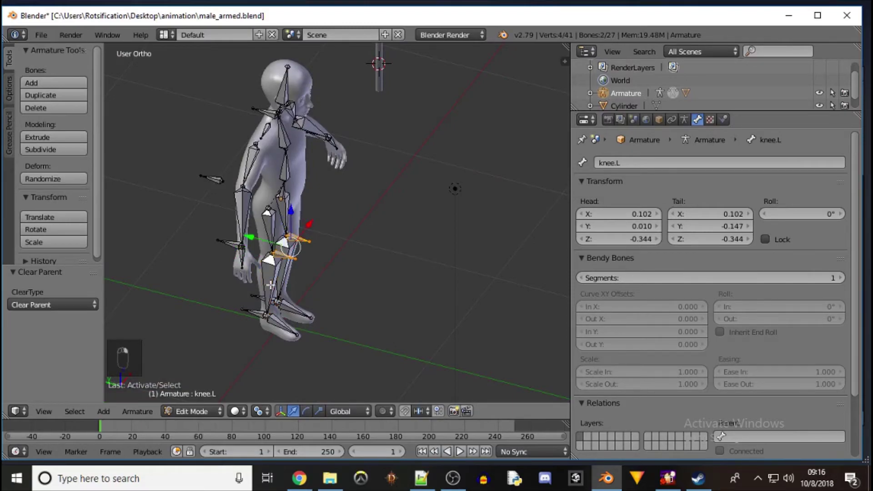
middle_drag(388, 269, 124, 213)
key(KP_3)
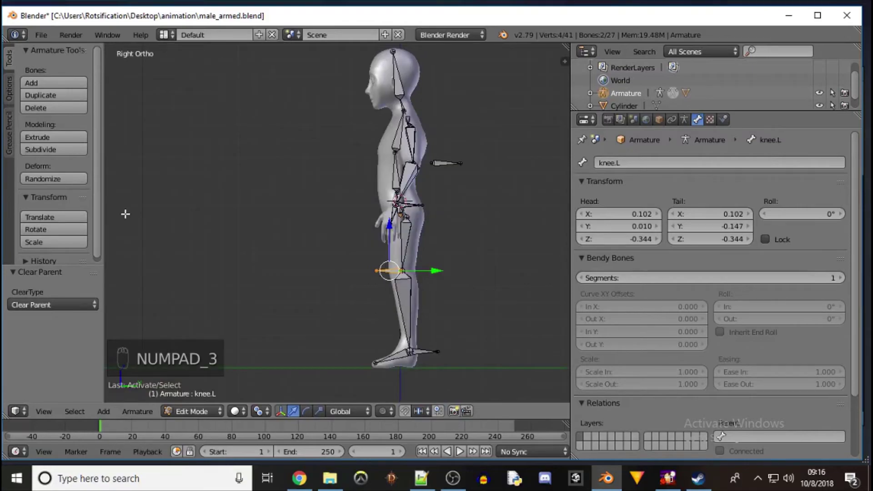
key(g)
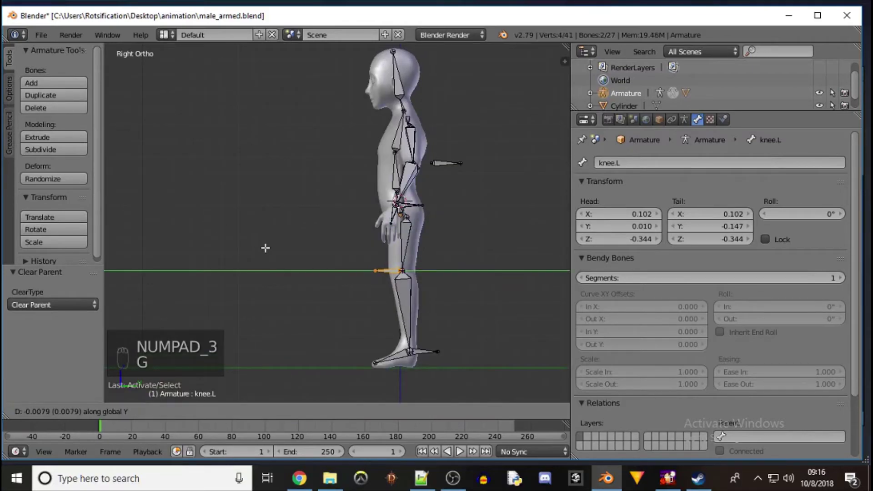
click(203, 246)
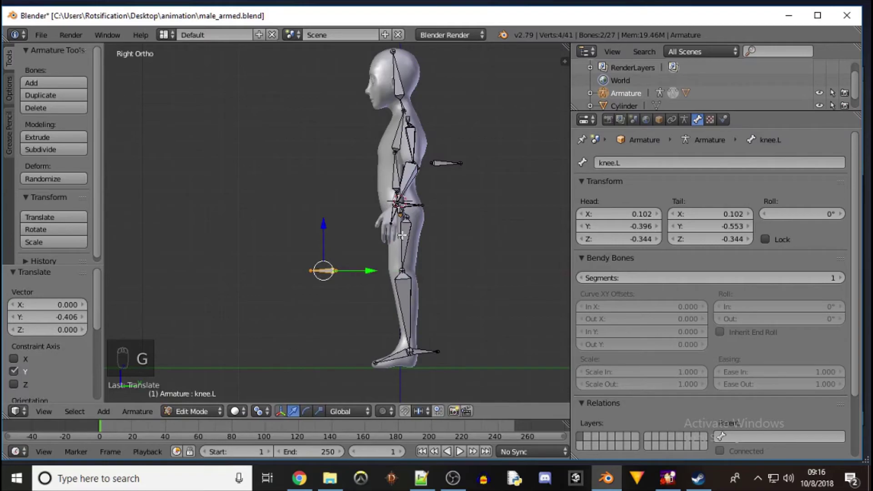
Shift both knee joints forward about -0.035 along global Y so the legs bend slightly
right_click(403, 271)
middle_drag(356, 255, 397, 264)
right_click(393, 265)
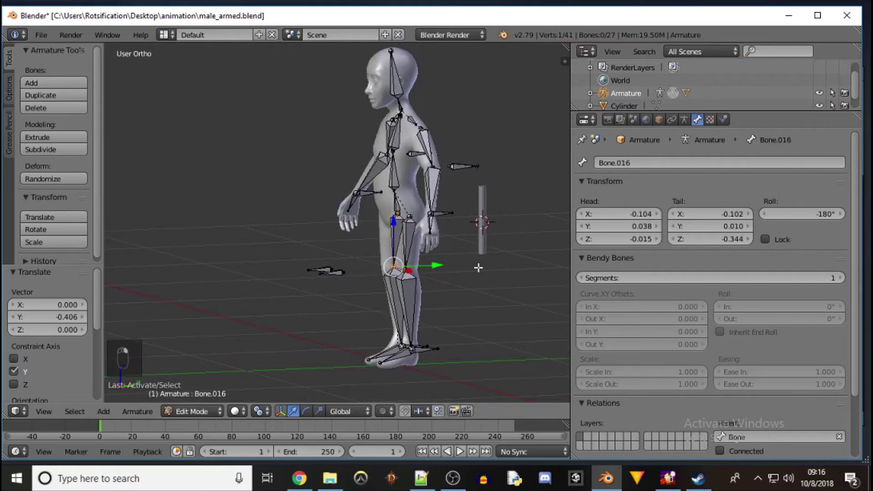
right_click(405, 271)
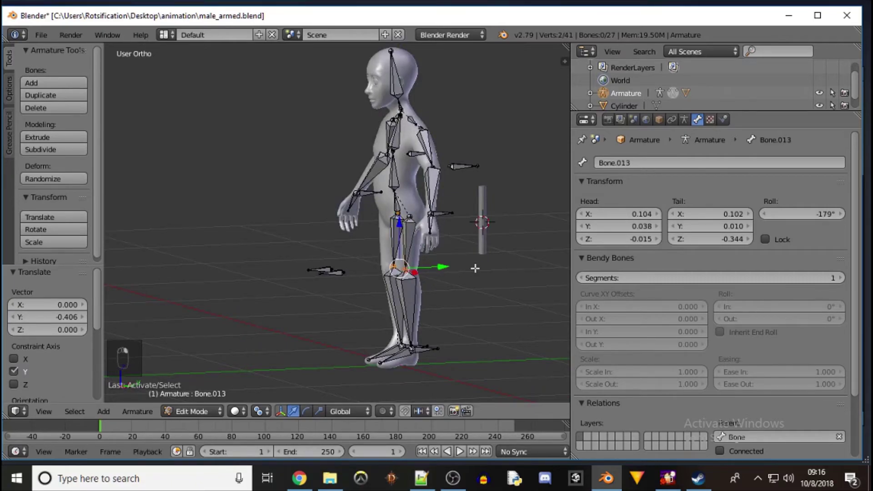
key(KP_3)
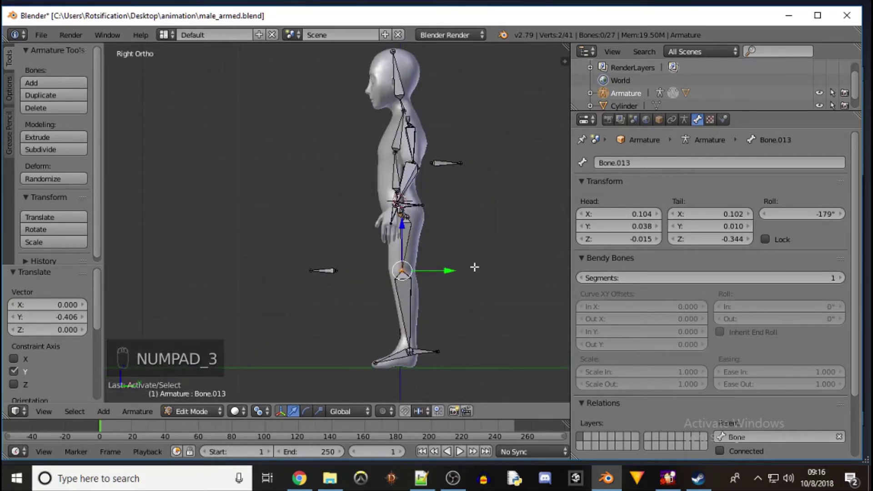
key(g)
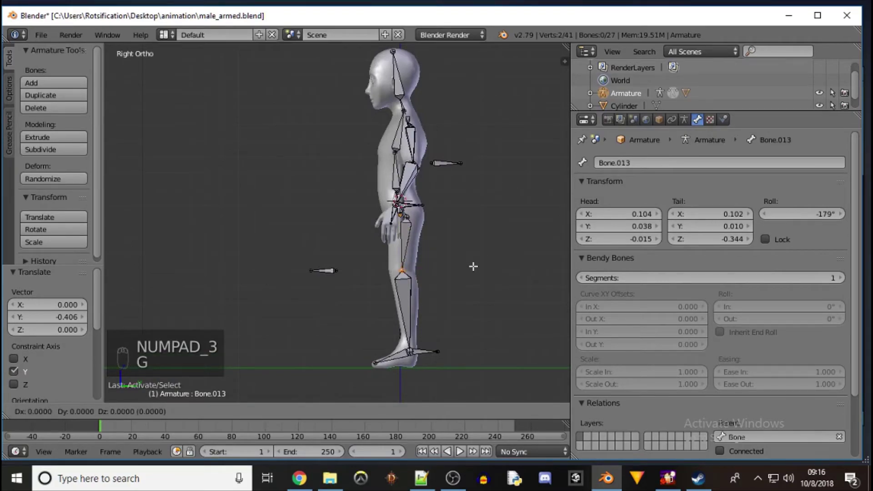
click(468, 268)
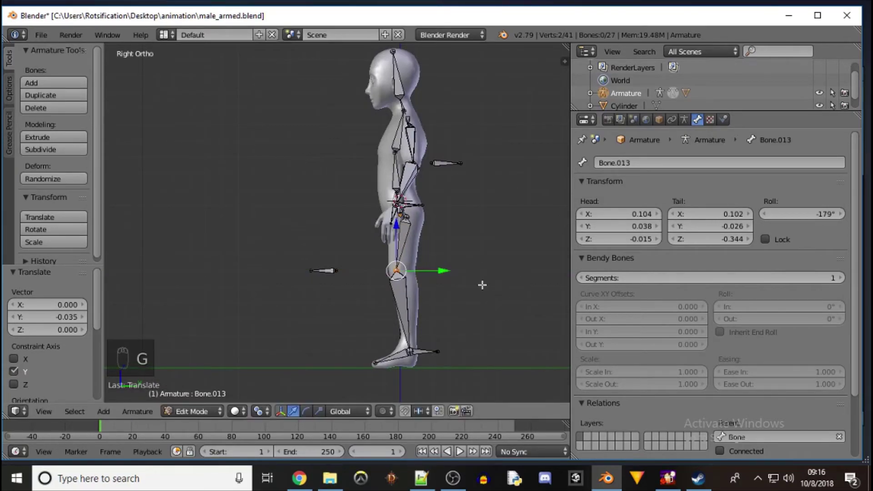
Switch the armature to Pose Mode and select the right shin bone
middle_drag(322, 230, 528, 270)
click(201, 412)
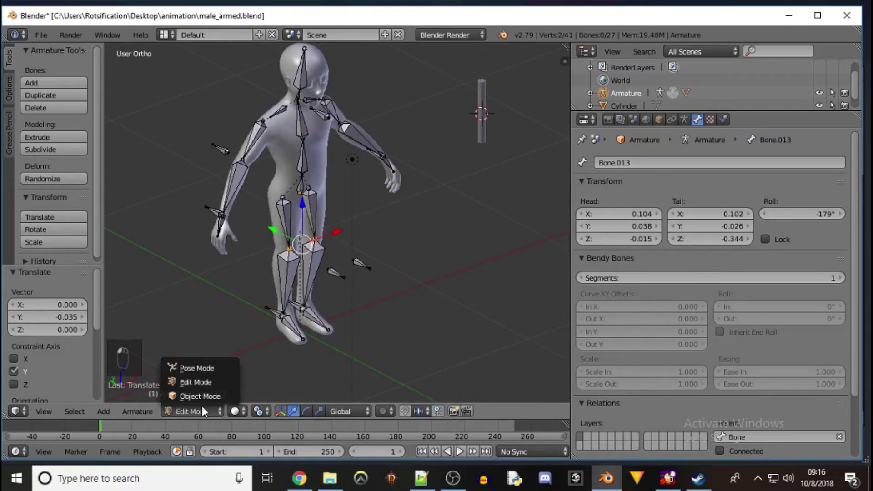
click(203, 367)
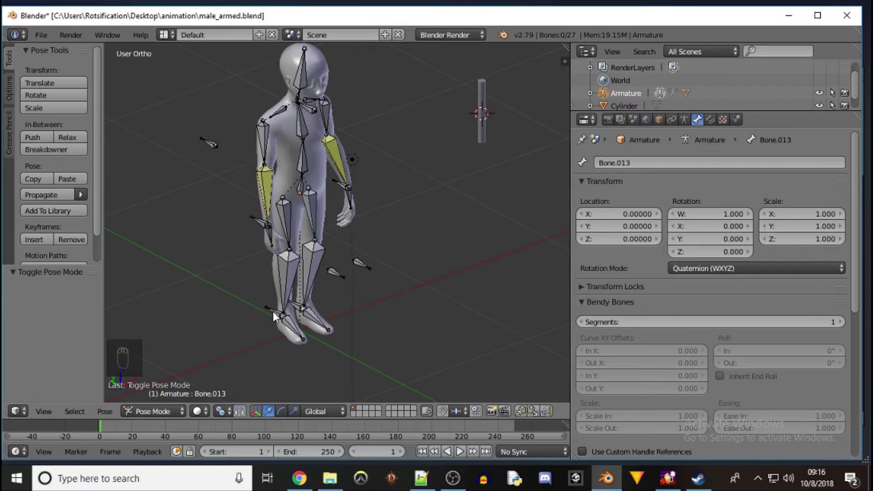
click(288, 271)
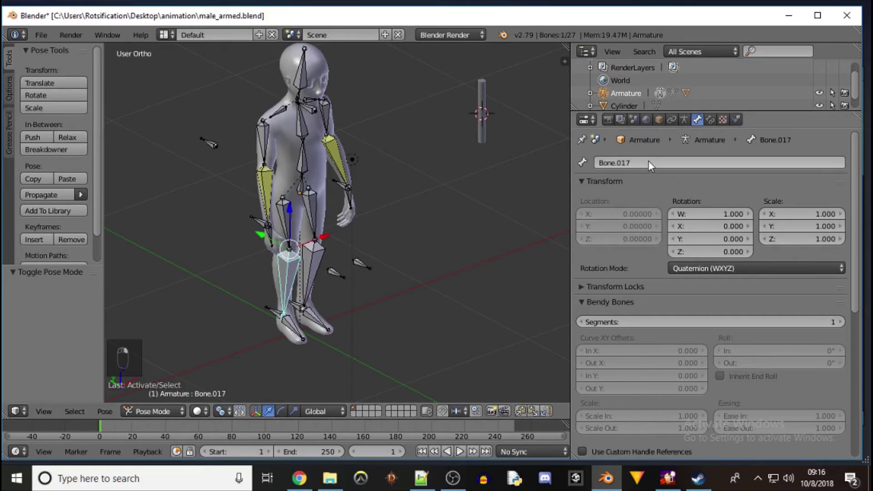
click(167, 412)
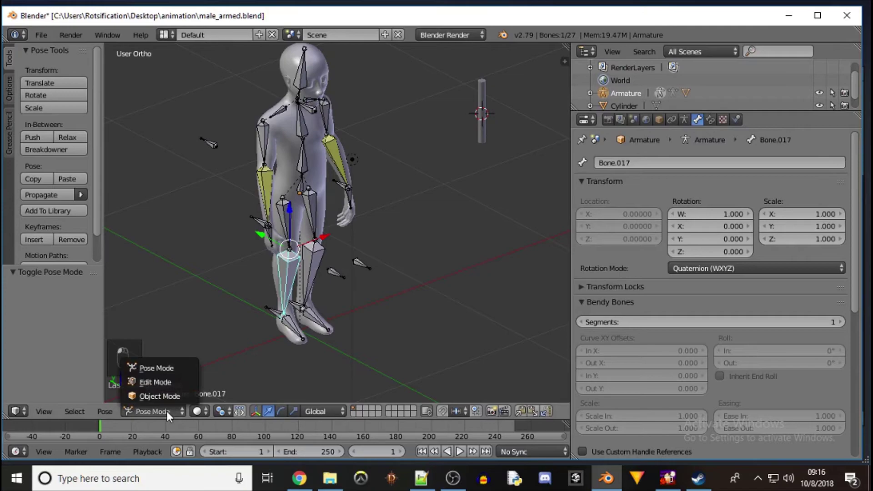
click(168, 381)
right_click(289, 272)
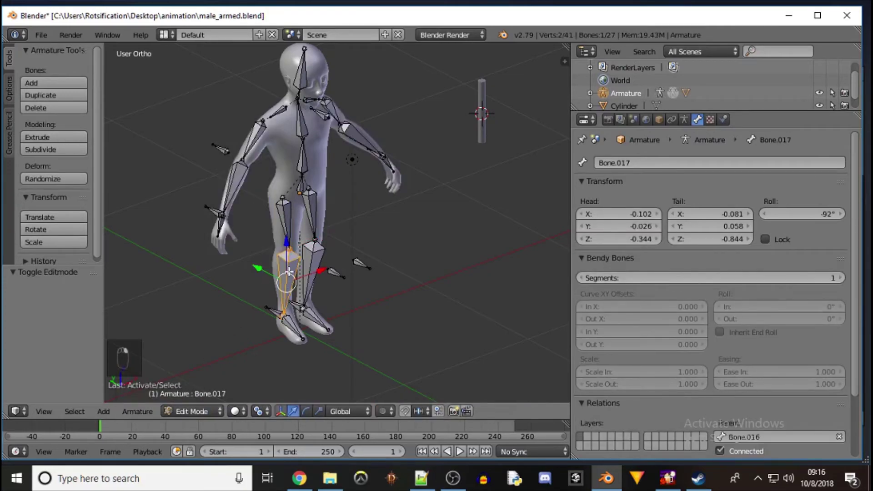
click(210, 410)
click(218, 367)
right_click(287, 272)
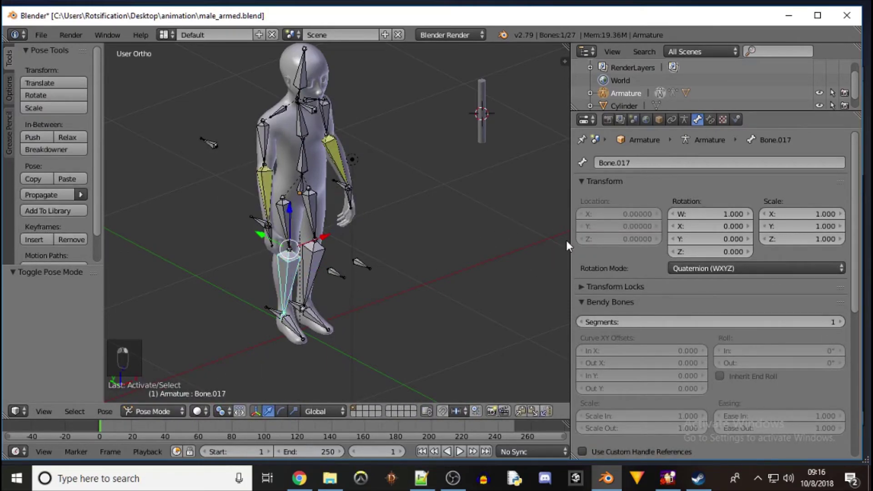
Add an Inverse Kinematics constraint to the right shin bone, targeting legIK.R of the Armature, with a chain length of 2
click(710, 121)
click(708, 165)
click(712, 220)
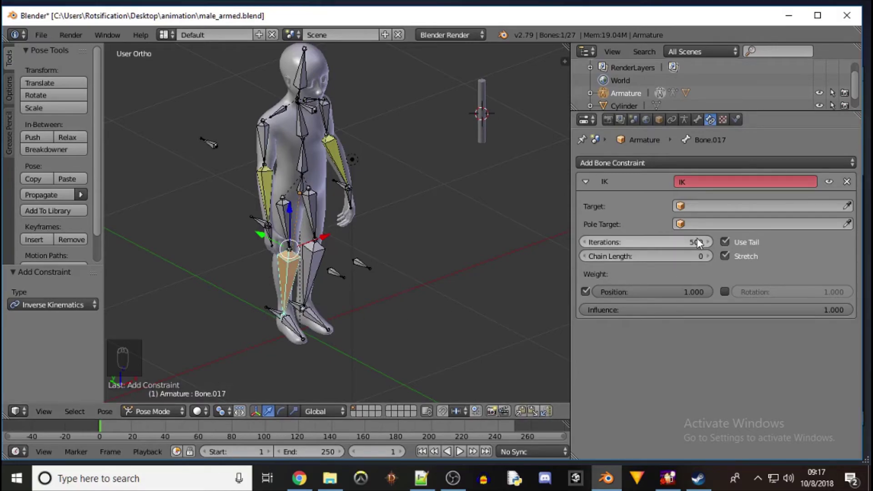
click(788, 204)
click(727, 227)
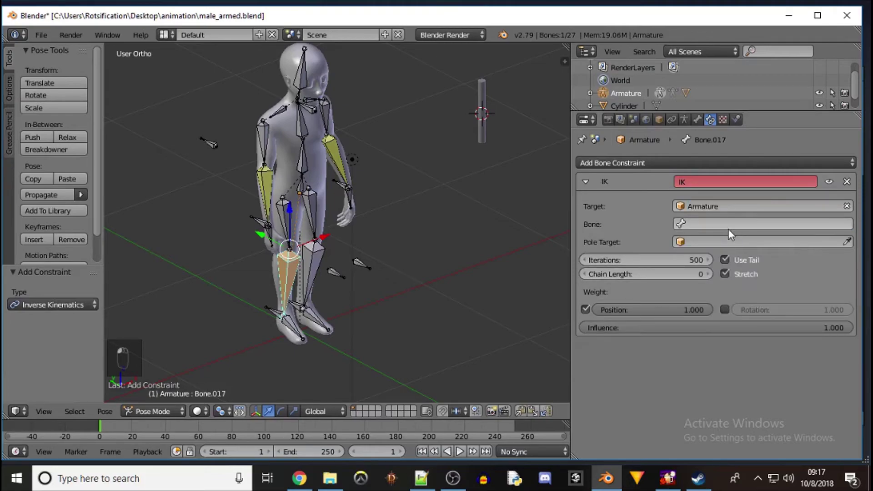
click(730, 223)
scroll(717, 301, down, 10)
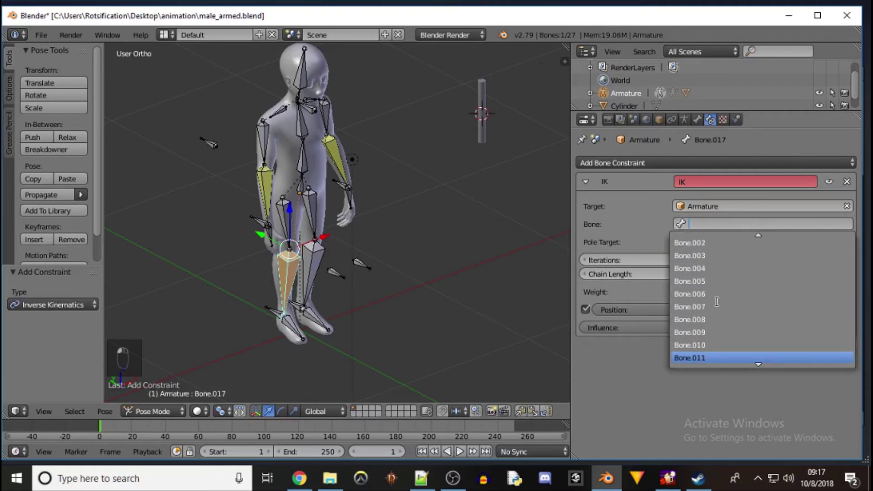
scroll(702, 351, down, 1)
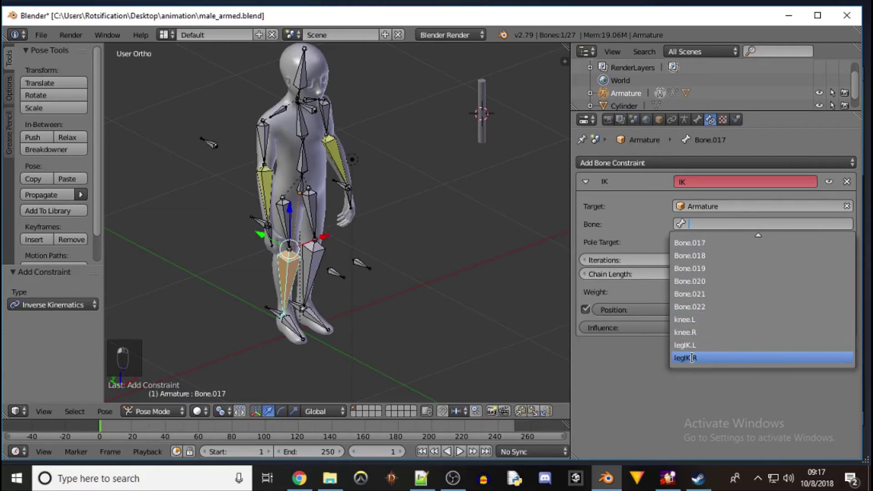
click(699, 358)
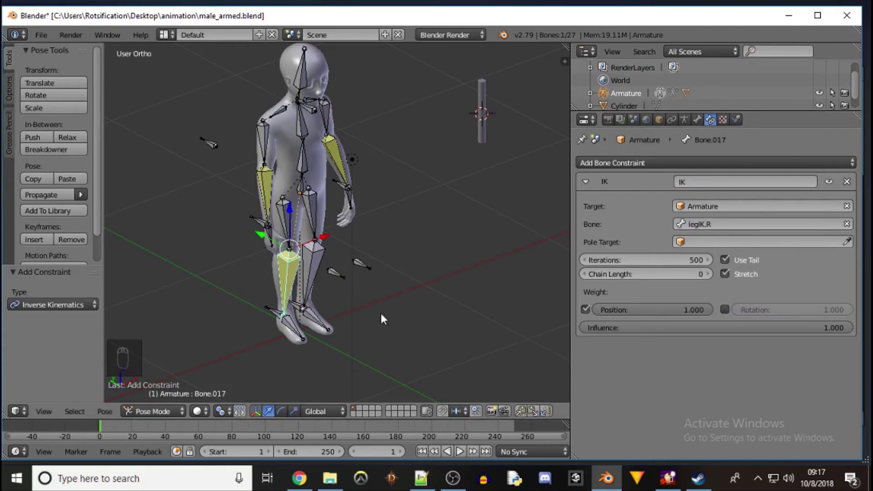
click(707, 274)
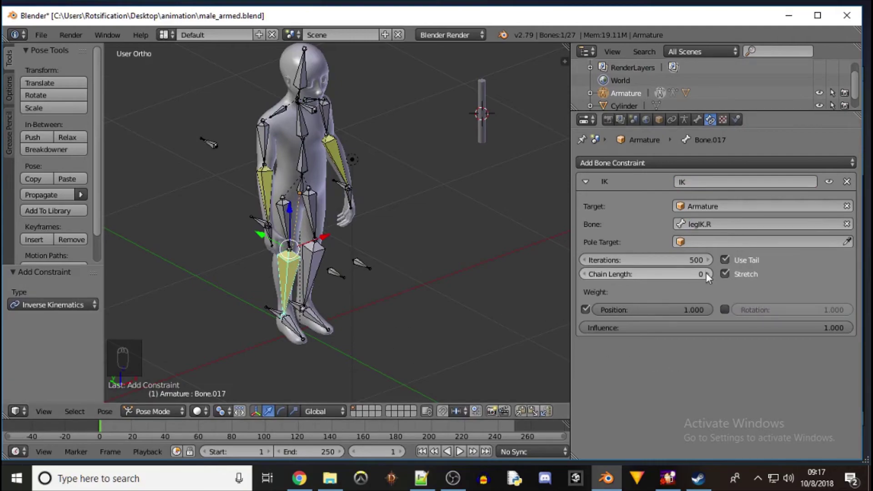
click(707, 274)
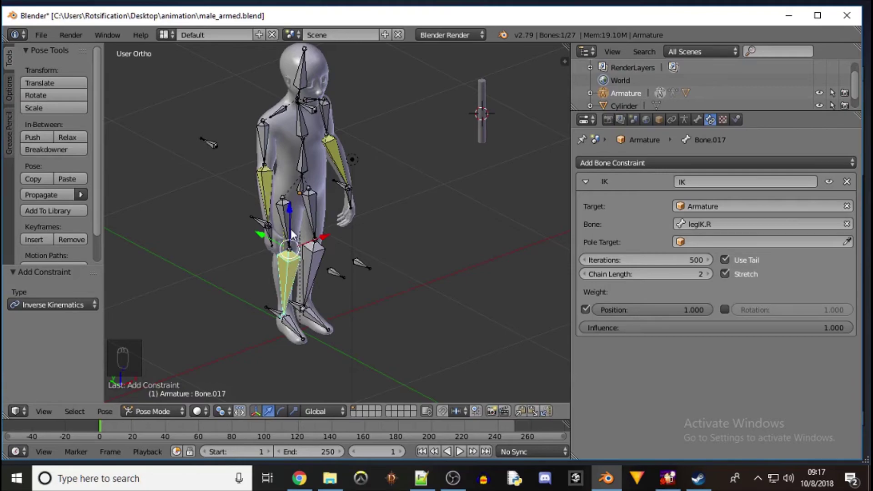
Test the right leg's IK by moving legIK.R around twice, cancelling each move
right_click(276, 315)
key(g)
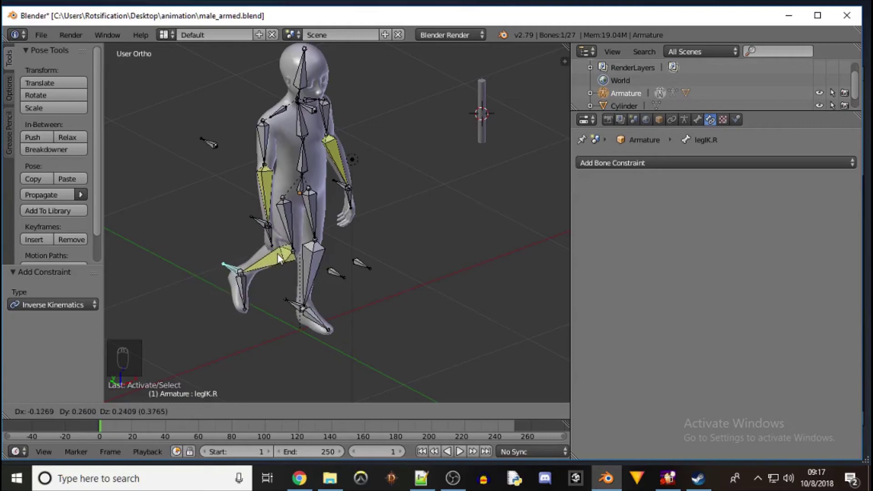
key(Escape)
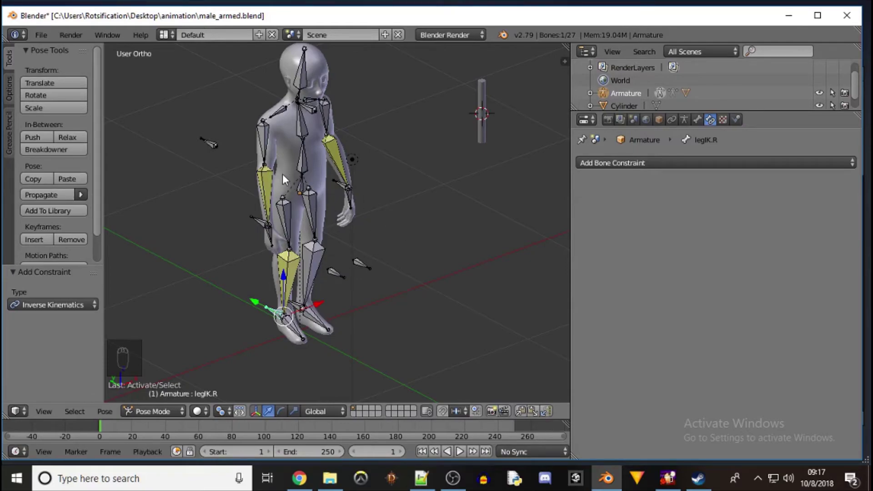
key(g)
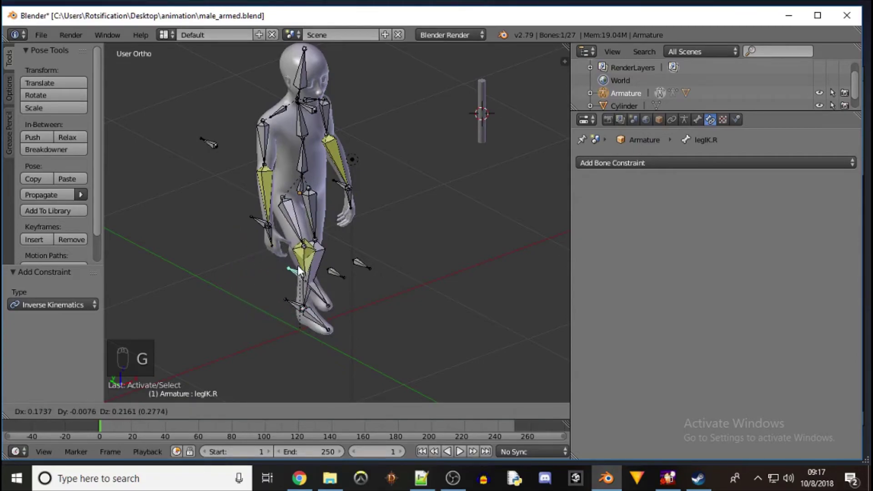
key(Escape)
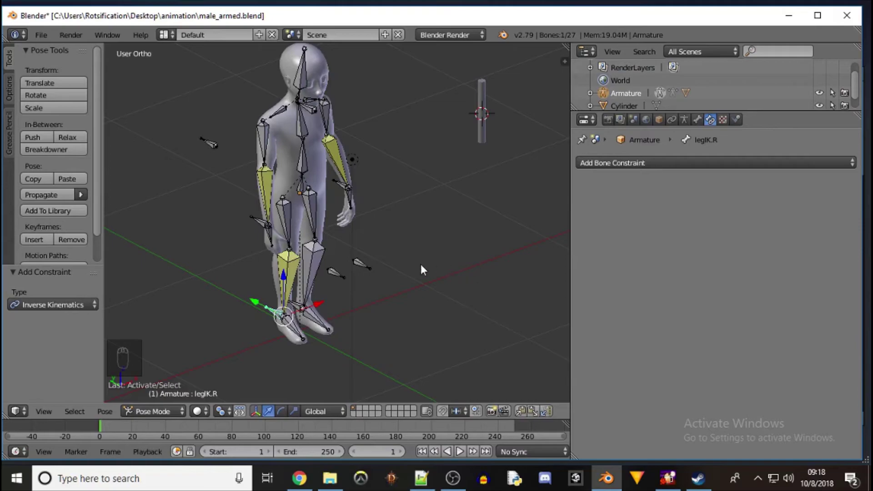
Add an Inverse Kinematics constraint to the left shin bone, targeting legIK.L of the Armature, with a chain length of 2
right_click(303, 279)
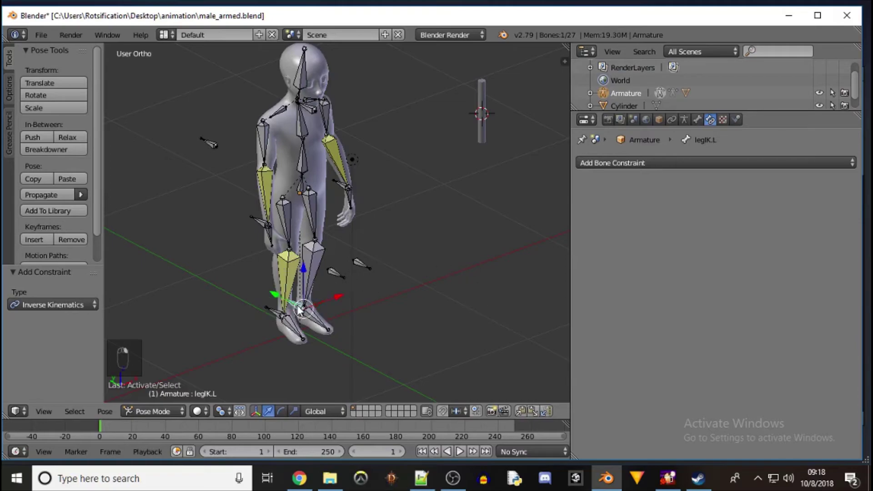
right_click(314, 262)
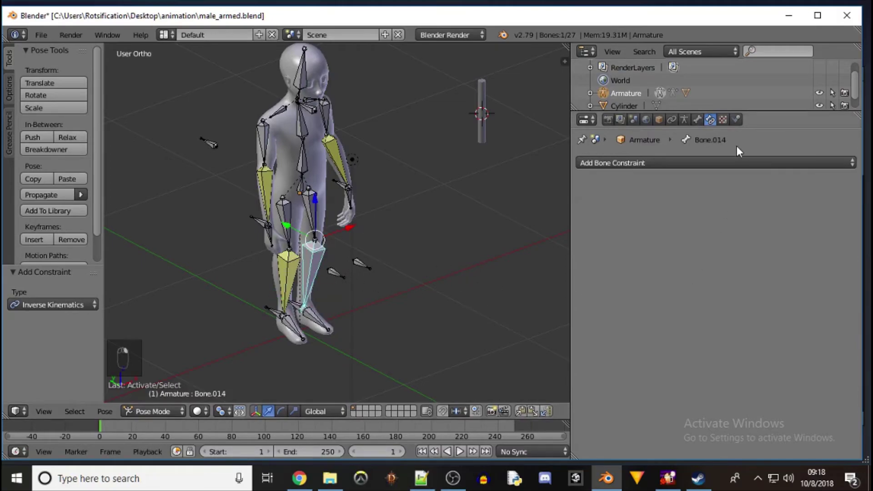
click(694, 161)
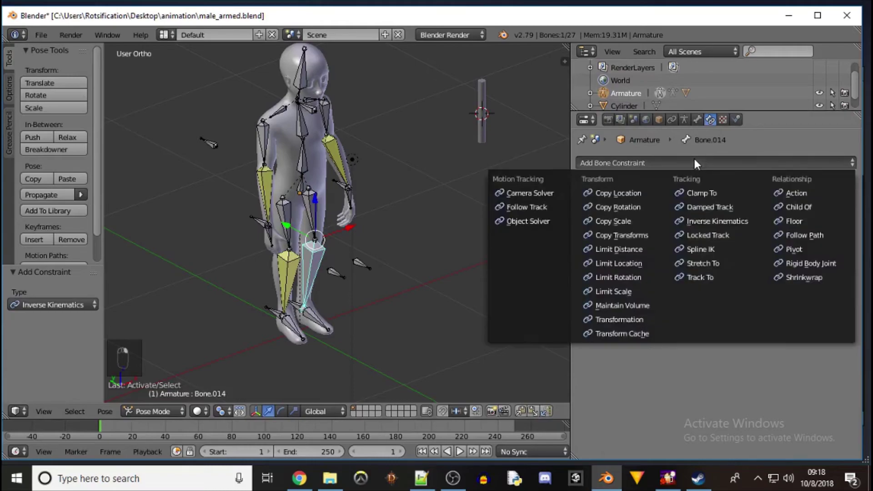
click(709, 223)
click(720, 205)
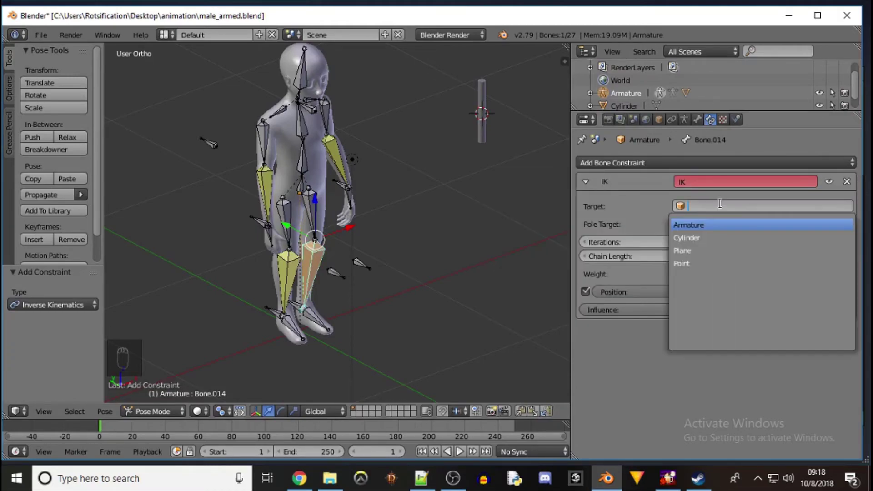
click(710, 225)
click(726, 223)
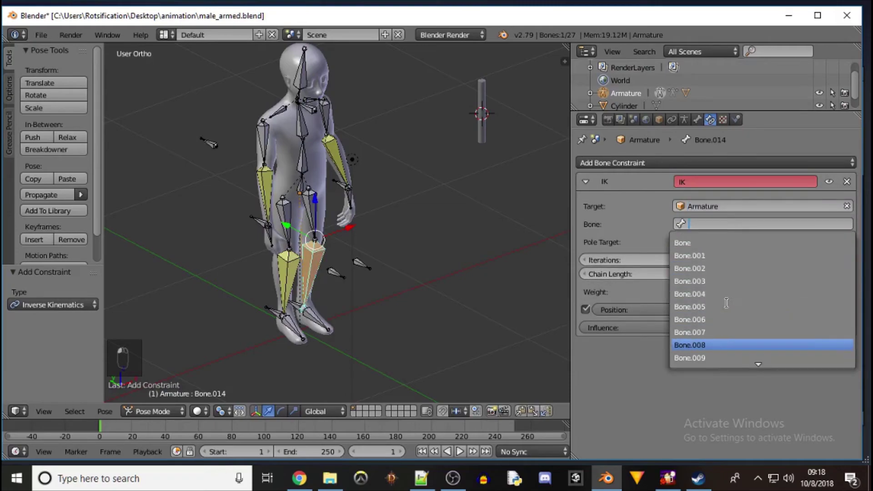
scroll(726, 303, down, 15)
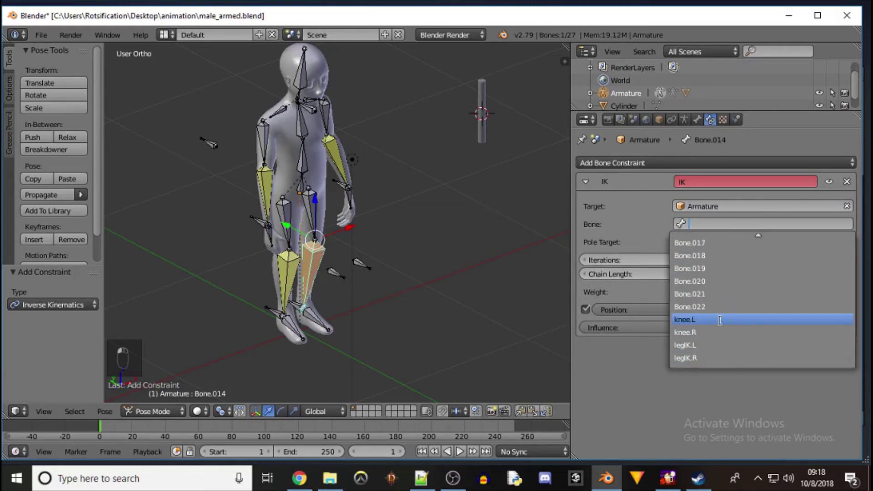
click(697, 346)
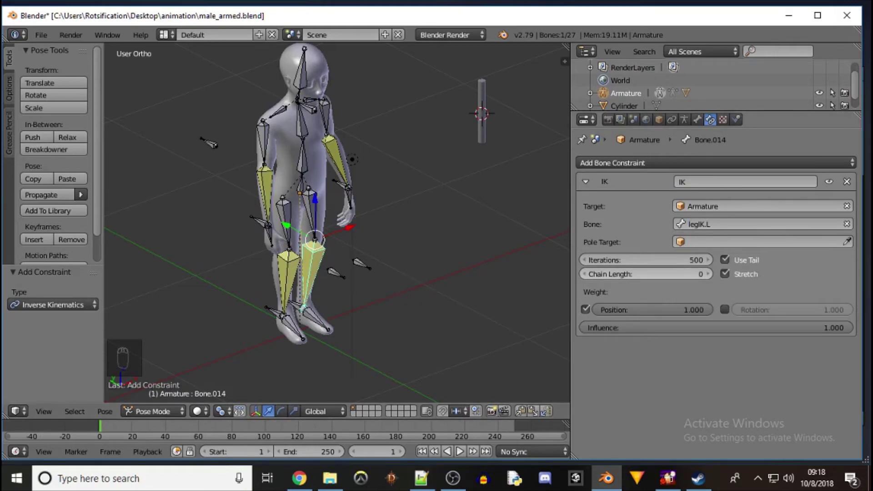
Try moving legIK.L twice to test the left leg's IK, cancelling each move
right_click(296, 309)
key(g)
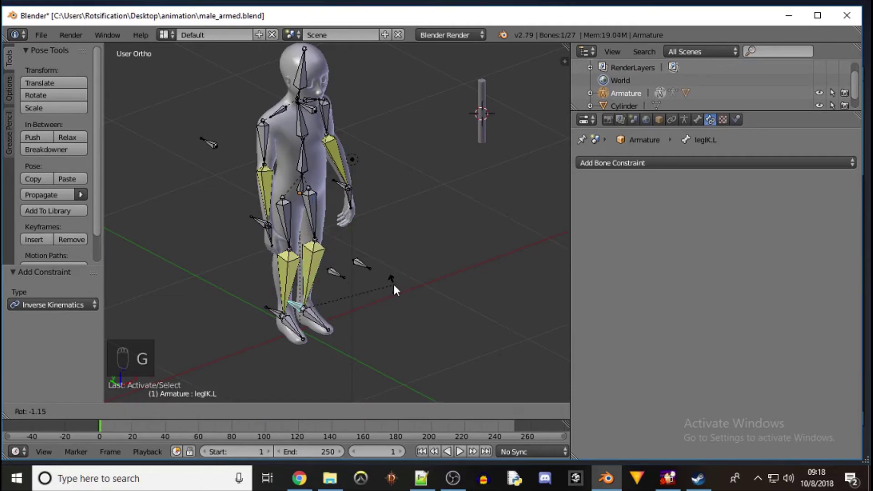
right_click(393, 282)
right_click(297, 310)
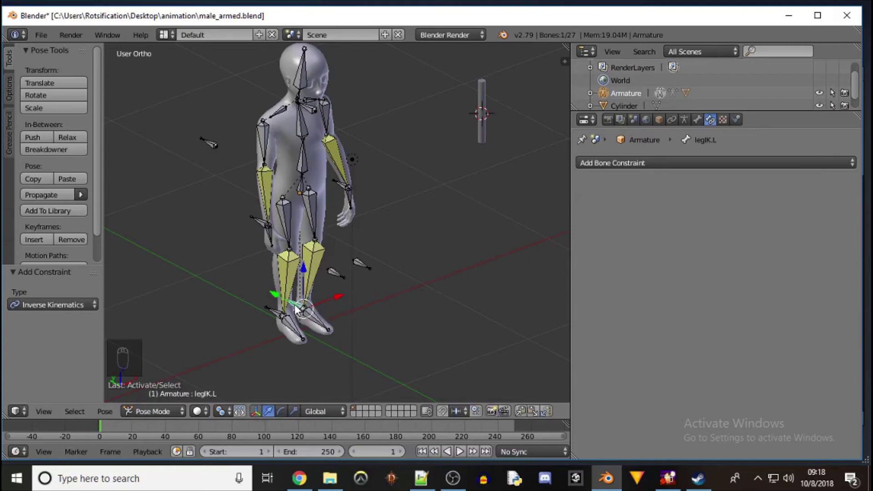
middle_drag(279, 289, 317, 301)
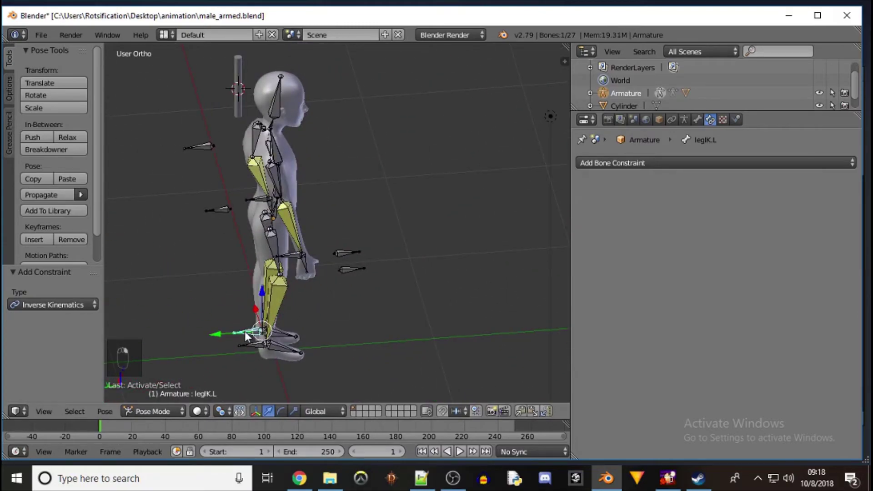
key(g)
right_click(242, 312)
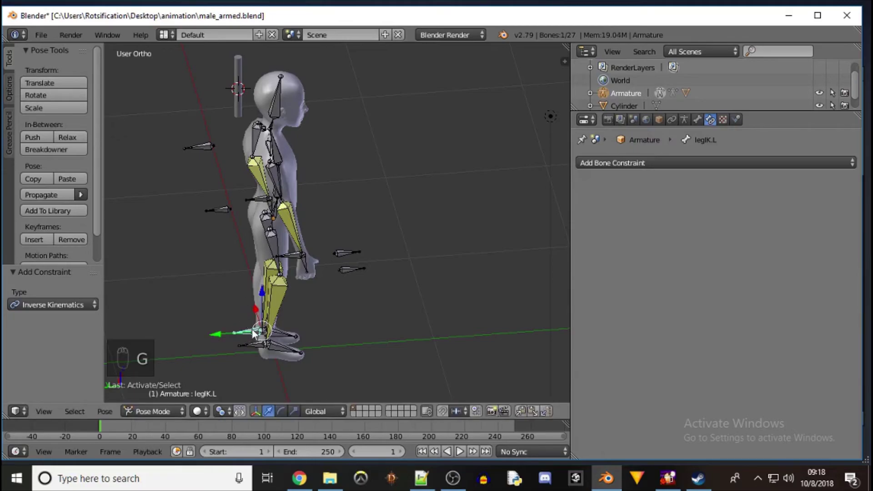
key(alt+p)
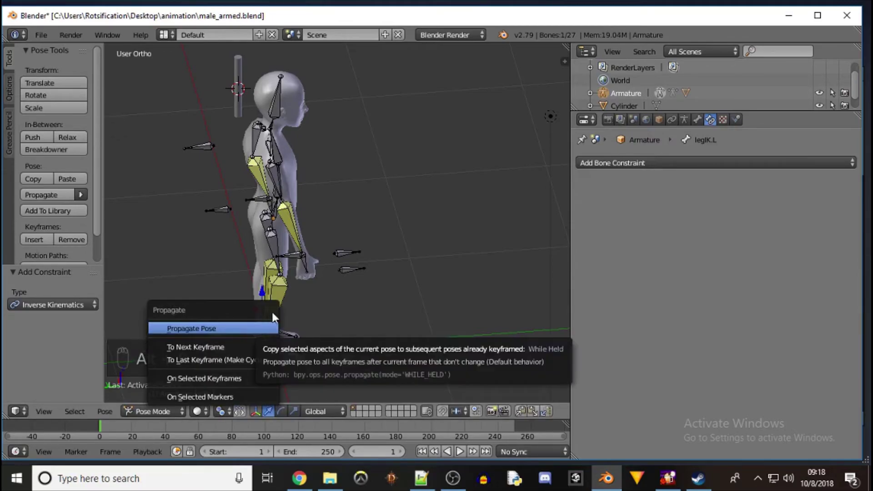
key(Escape)
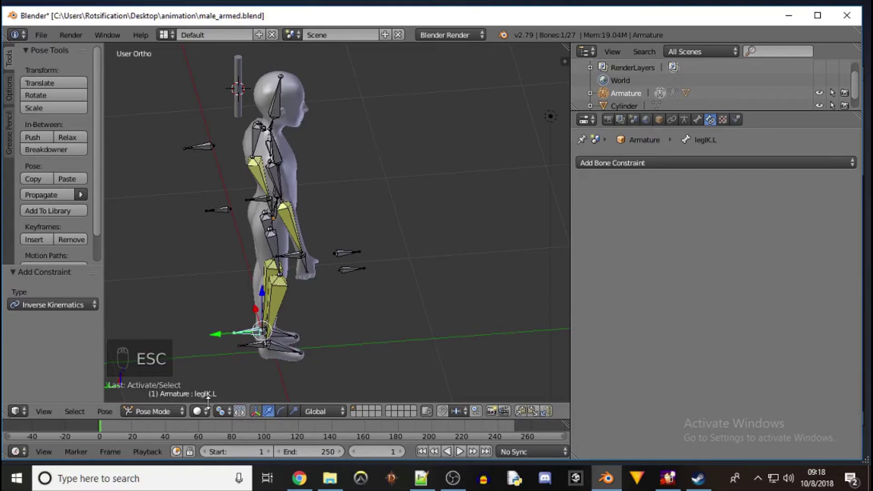
Check the left shin bone's IK constraint settings and try moving legIK.L again
middle_drag(381, 305, 268, 302)
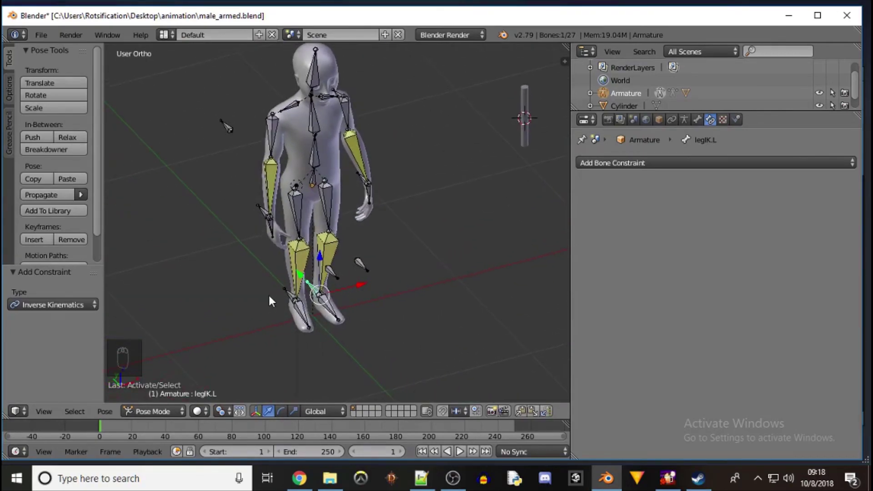
right_click(330, 252)
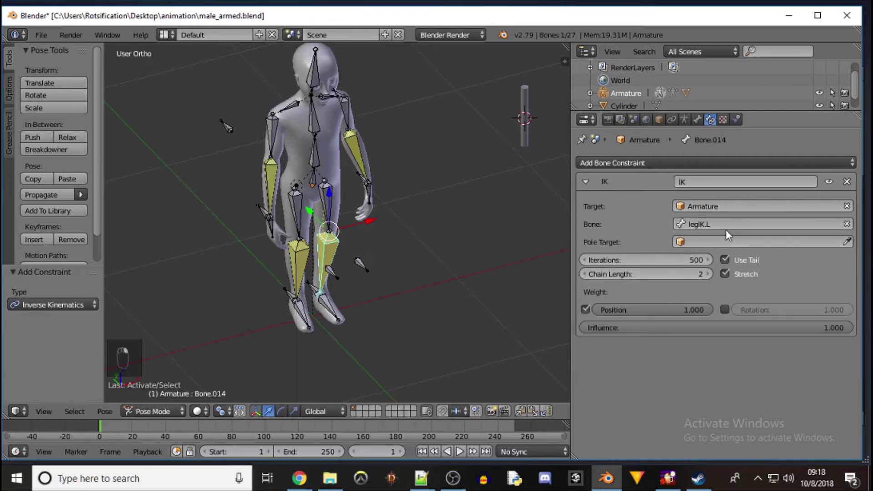
right_click(313, 292)
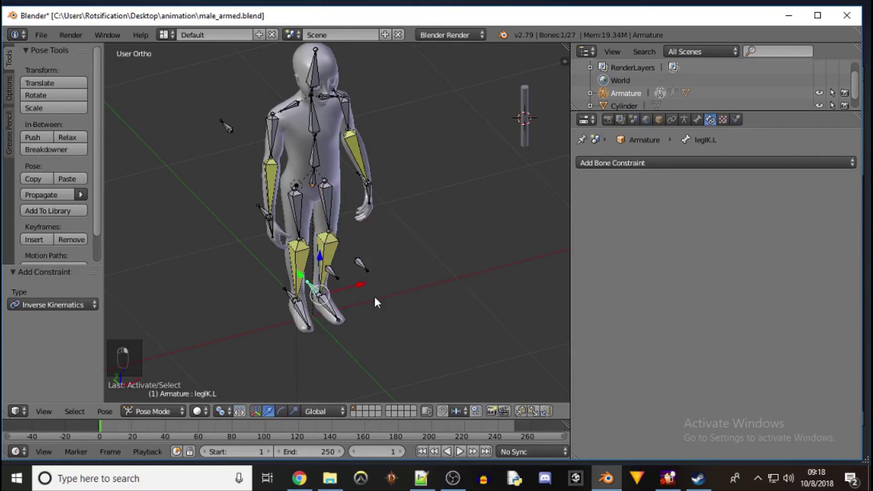
key(g)
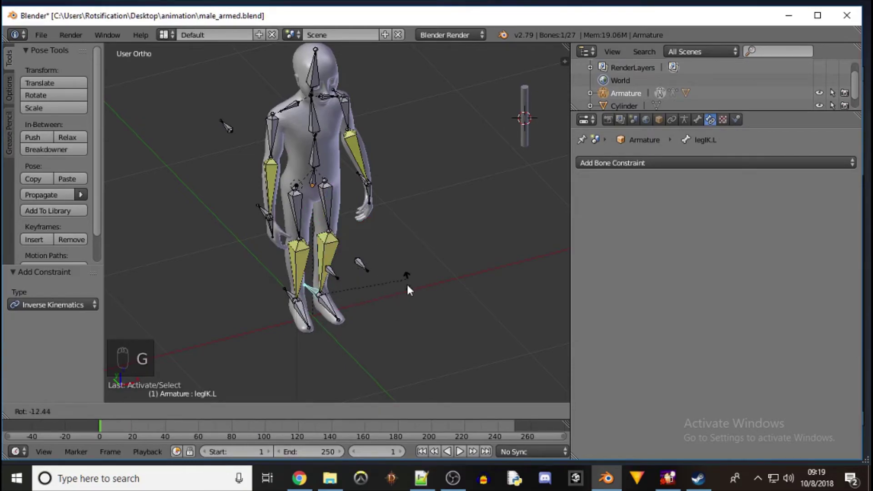
click(400, 280)
Clear the parent of legIK.L in Edit Mode and test its movement in Pose Mode, cancelling the move
click(178, 410)
click(174, 385)
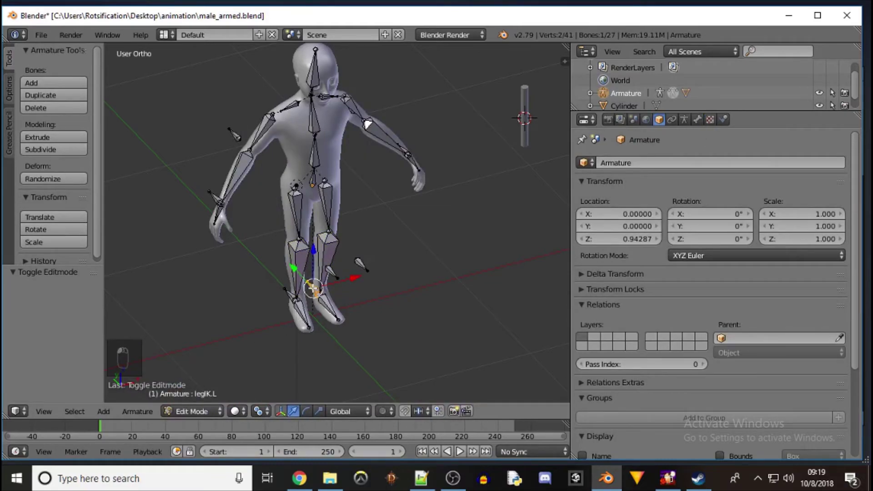
key(alt+p)
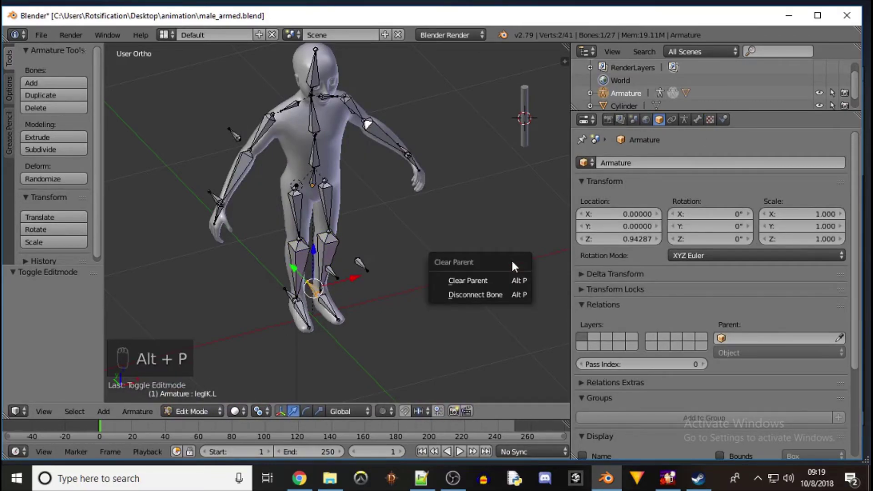
click(501, 280)
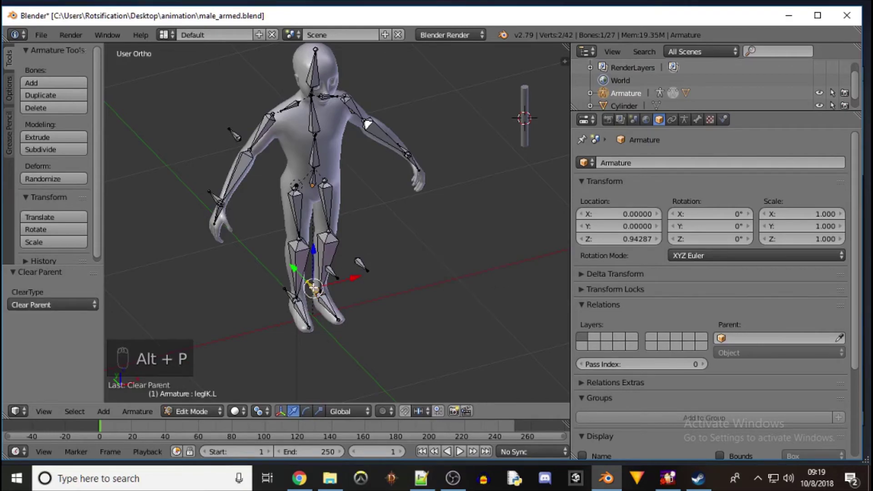
click(204, 410)
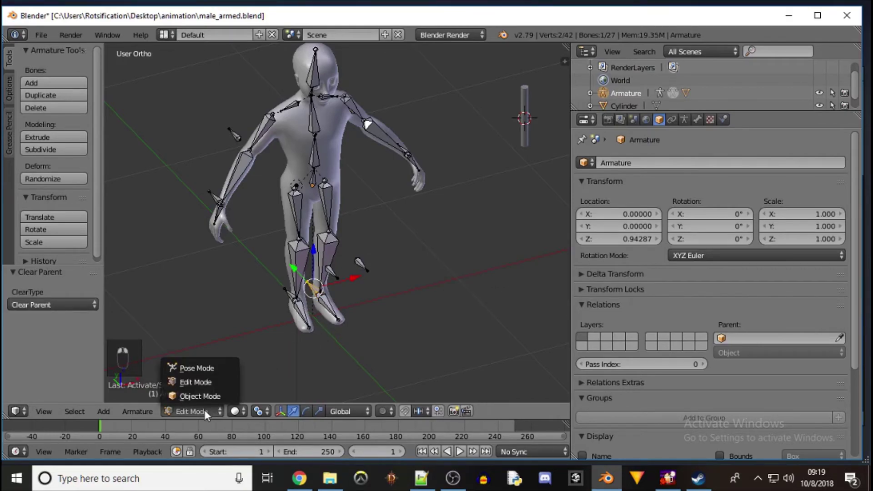
click(210, 371)
key(g)
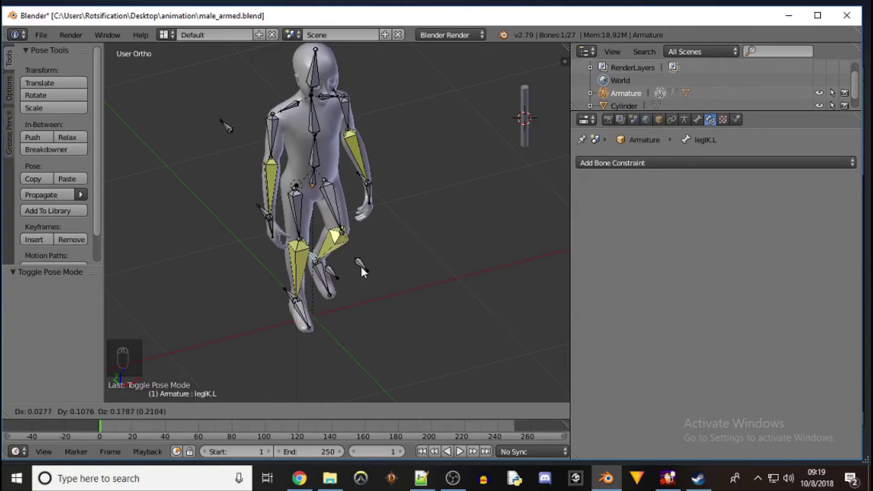
right_click(386, 241)
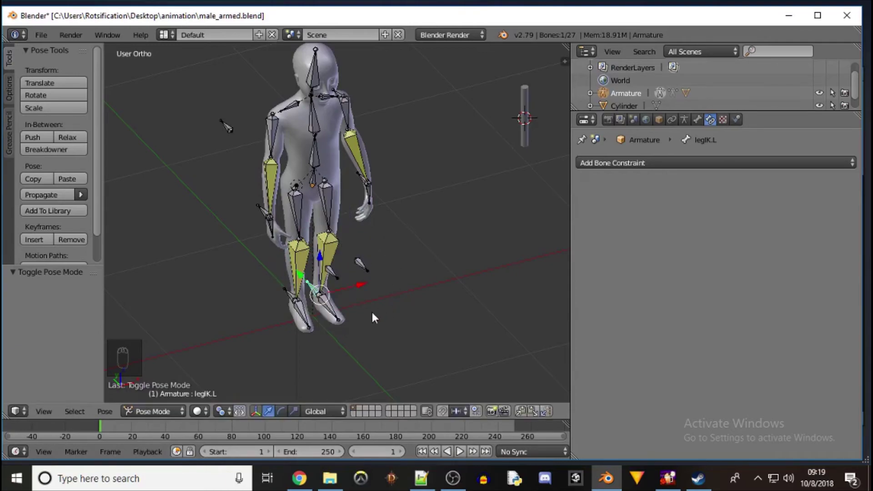
Set the left shin bone's IK pole target to knee.L of the Armature with a pole angle of 90°
right_click(332, 250)
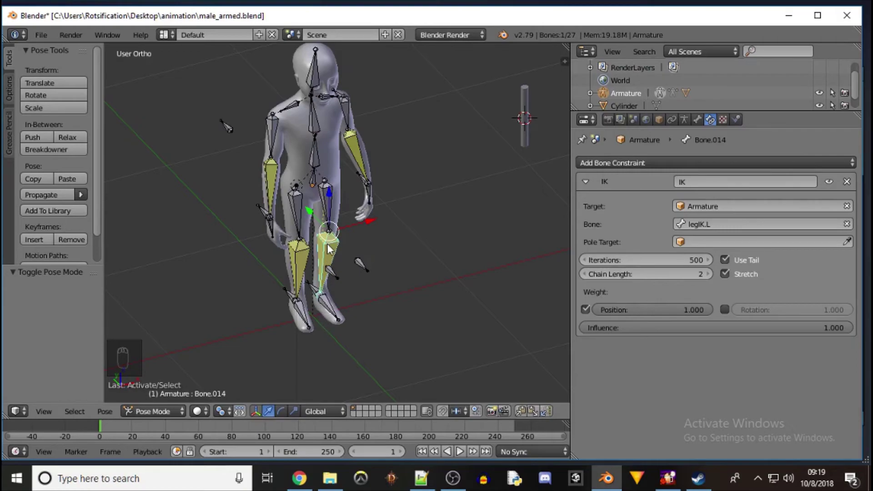
right_click(359, 263)
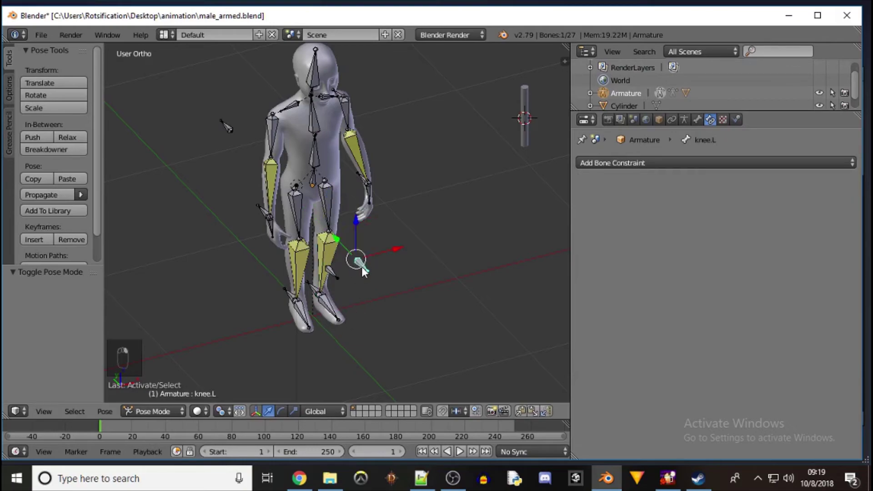
right_click(332, 254)
click(746, 244)
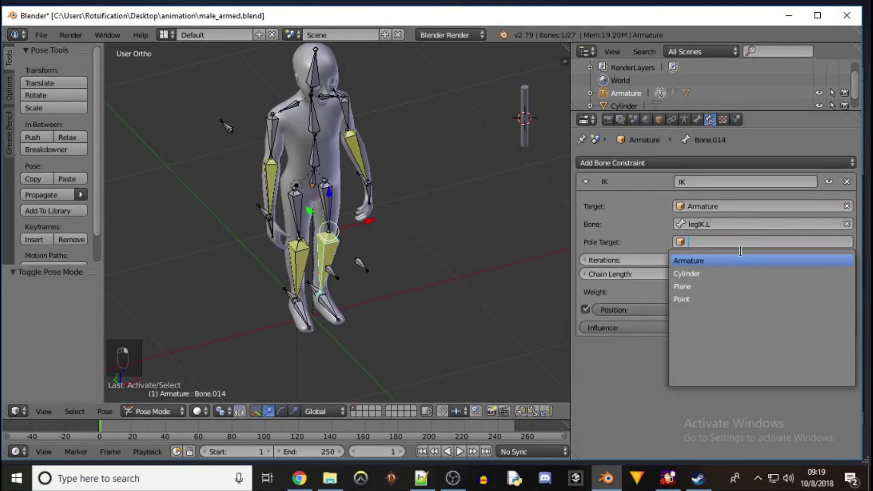
click(727, 258)
click(728, 262)
scroll(760, 325, down, 20)
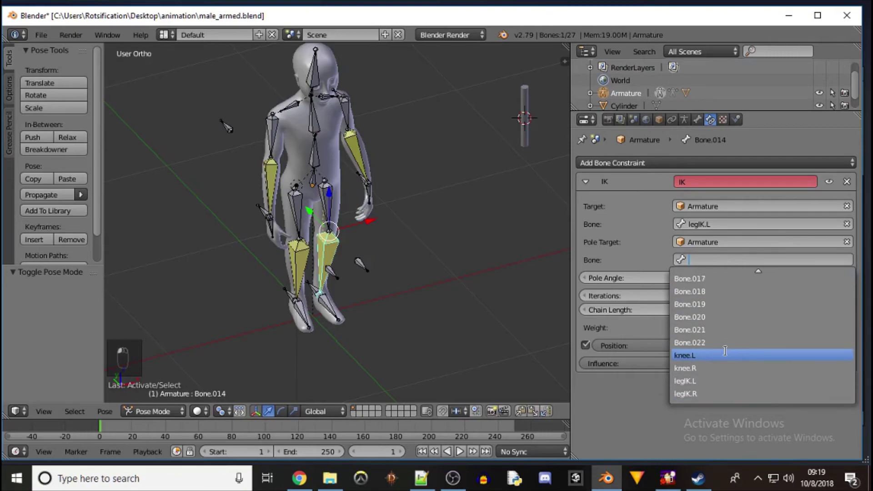
click(711, 358)
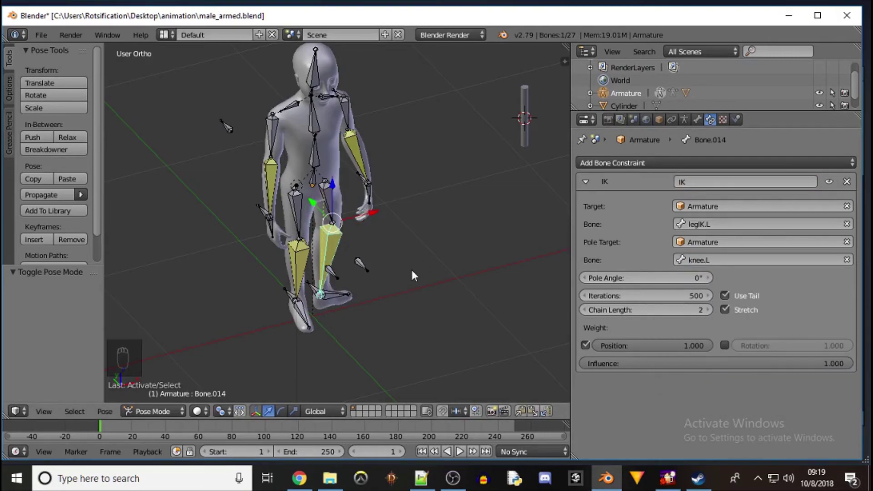
click(698, 279)
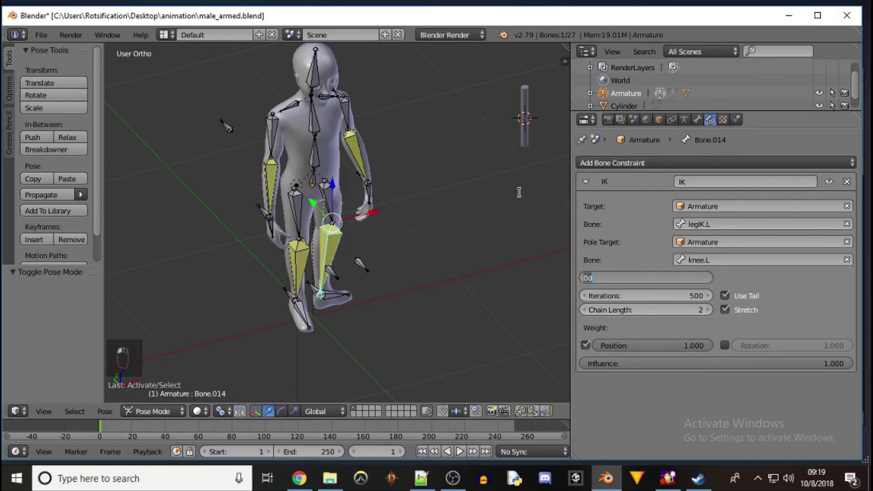
text(90)
key(Return)
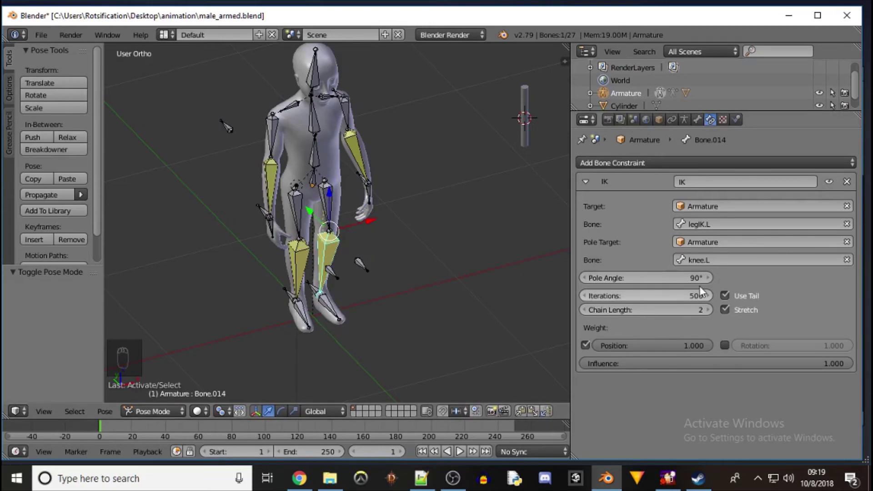
Test the left knee control by moving knee.L around, and clear its pose location
right_click(360, 263)
key(g)
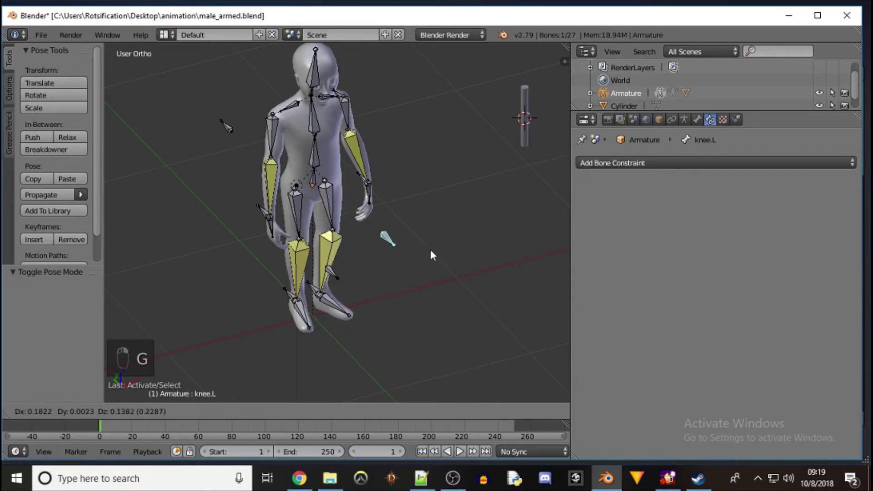
click(399, 294)
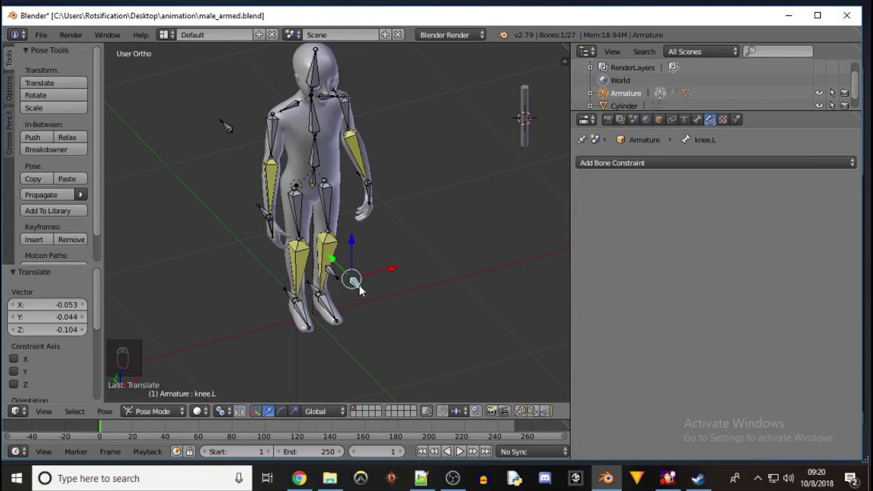
key(alt+g)
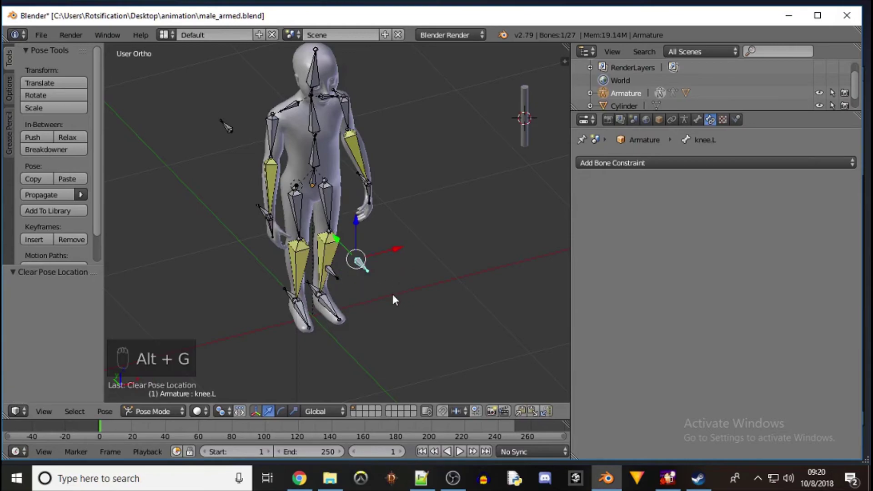
Set the right shin bone's IK pole target to knee.R of the Armature with a pole angle of 90°
right_click(302, 262)
click(738, 244)
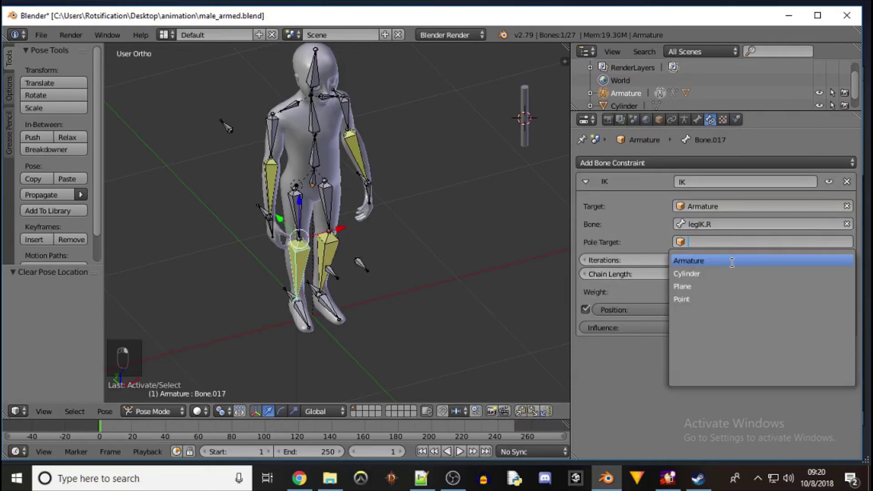
click(721, 259)
click(721, 260)
scroll(740, 335, down, 20)
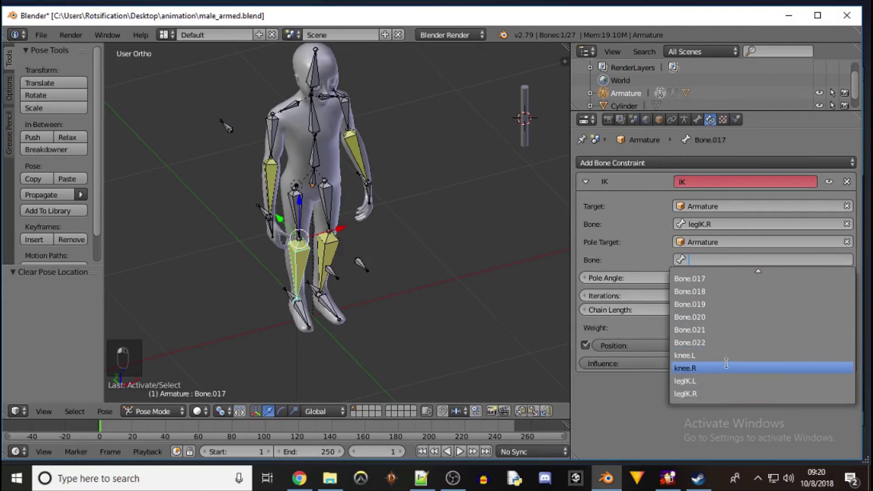
click(709, 368)
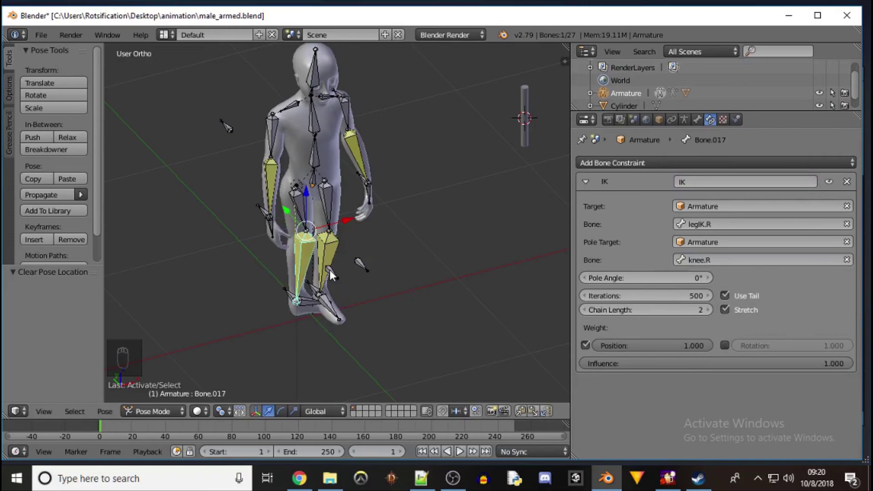
click(698, 280)
text(90)
key(Return)
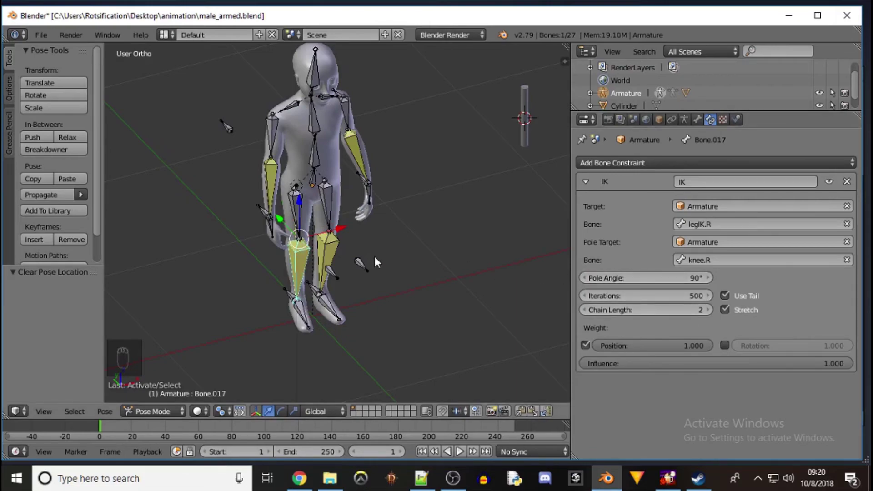
Test the right knee control by moving knee.R around without keeping the move
right_click(329, 275)
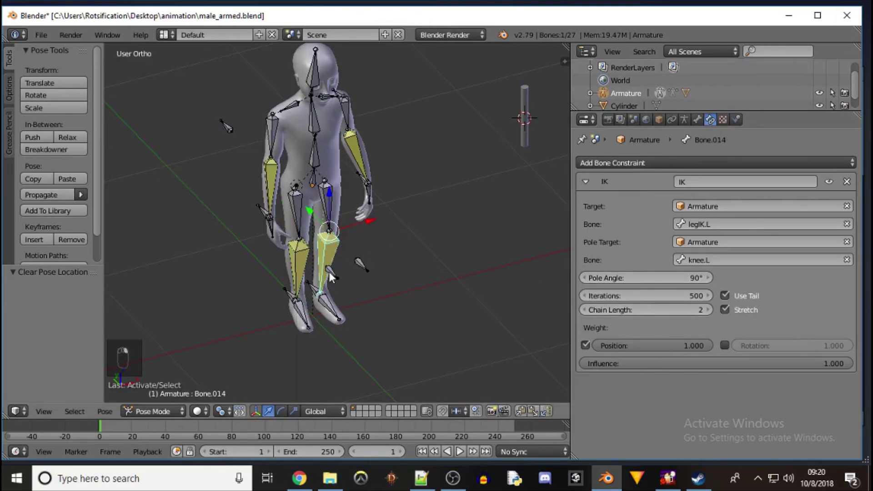
right_click(330, 276)
key(g)
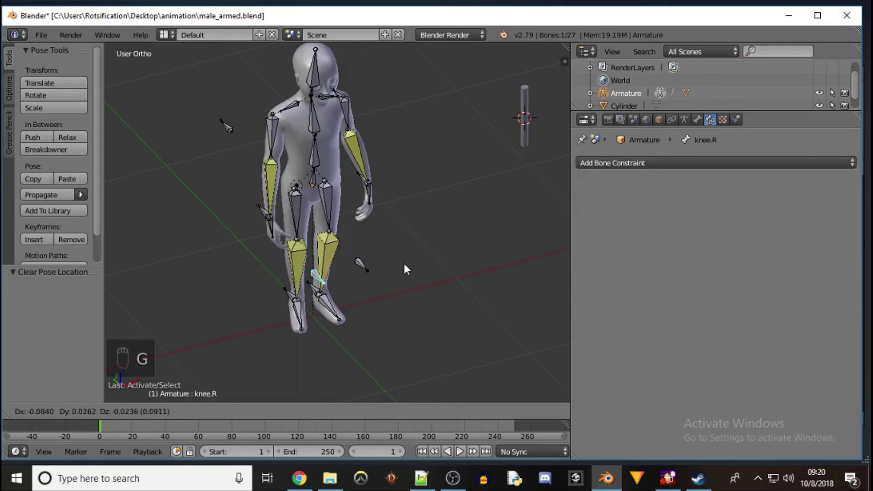
click(412, 269)
middle_drag(419, 220, 444, 205)
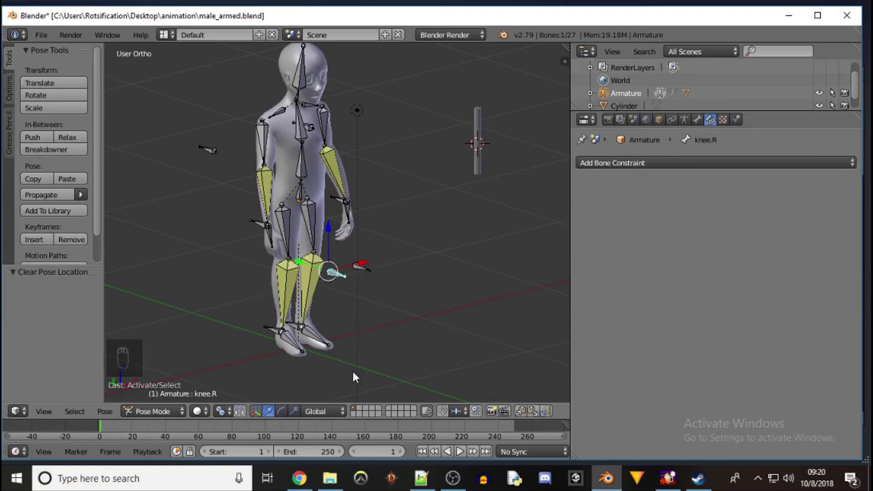
Enlarge the timeline area, test the right leg's IK by moving legIK.R back and up, and clear its pose location
right_click(278, 334)
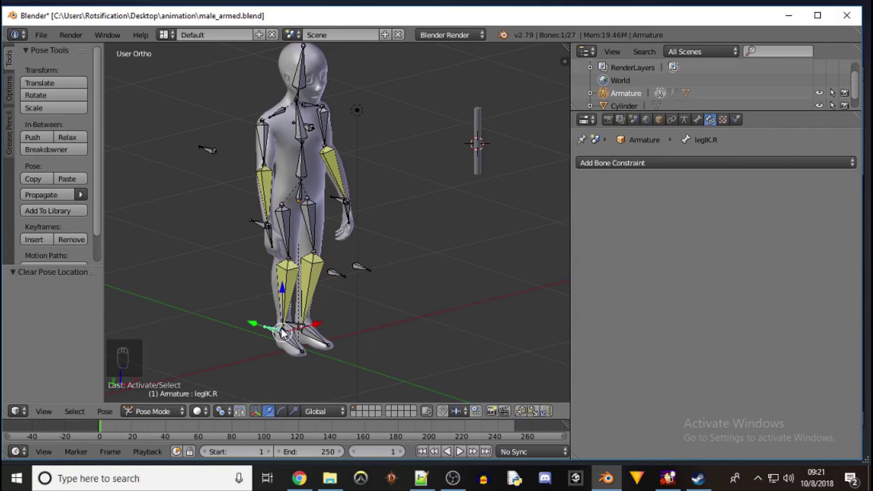
drag(267, 419, 278, 347)
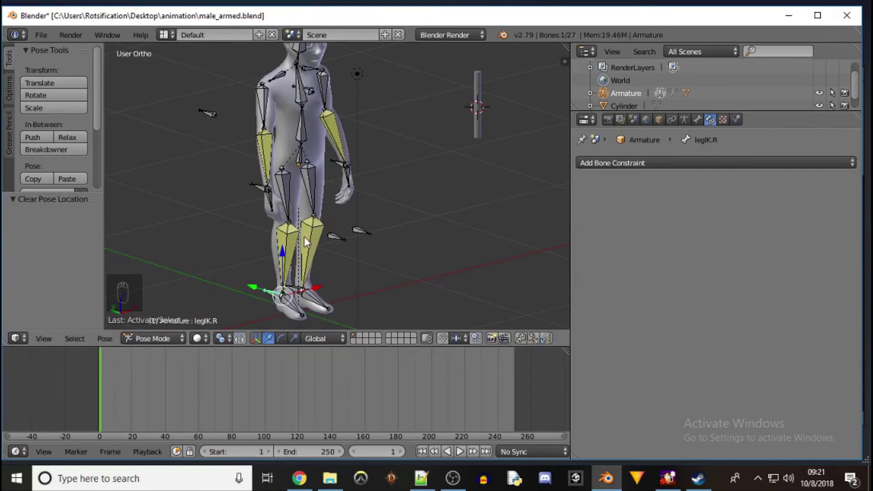
key(g)
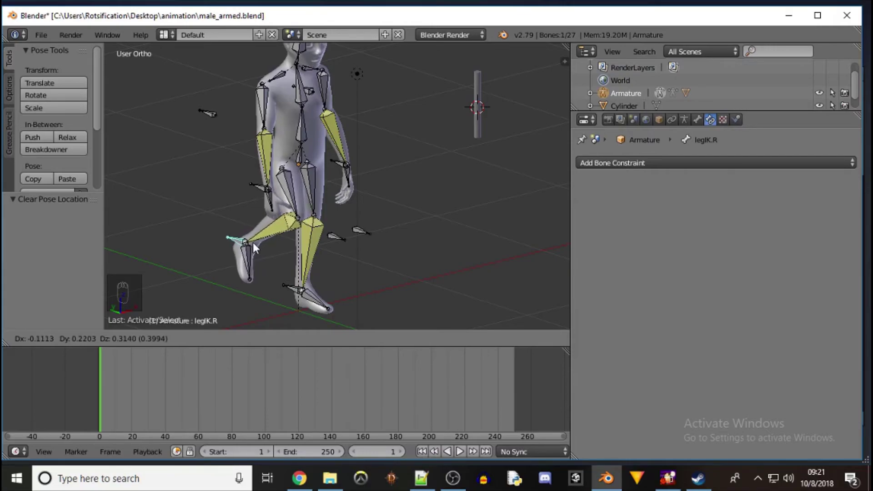
click(252, 242)
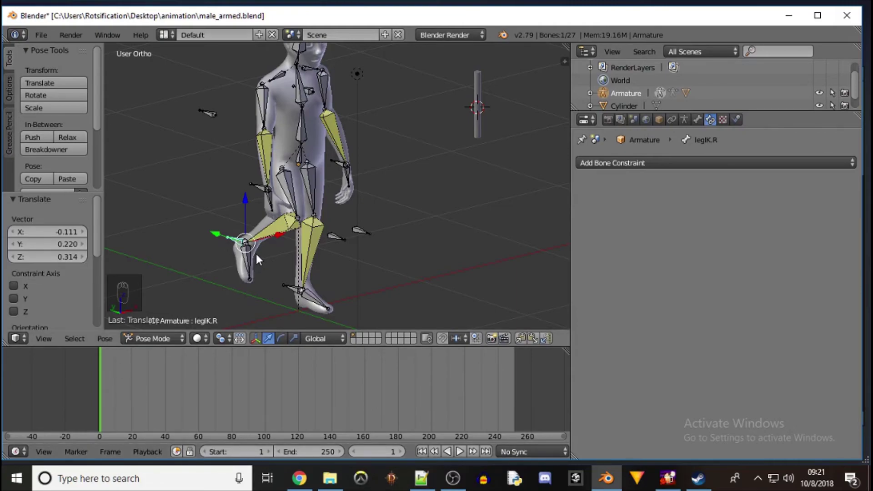
key(alt+g)
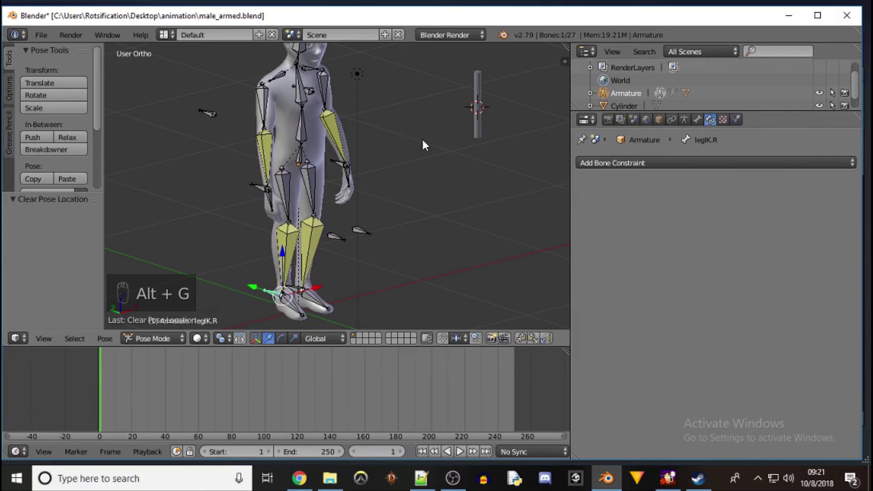
Select all bones of the armature and insert a LocRotScale keyframe for the standing pose at frame 1
scroll(405, 150, down, 2)
key(a)
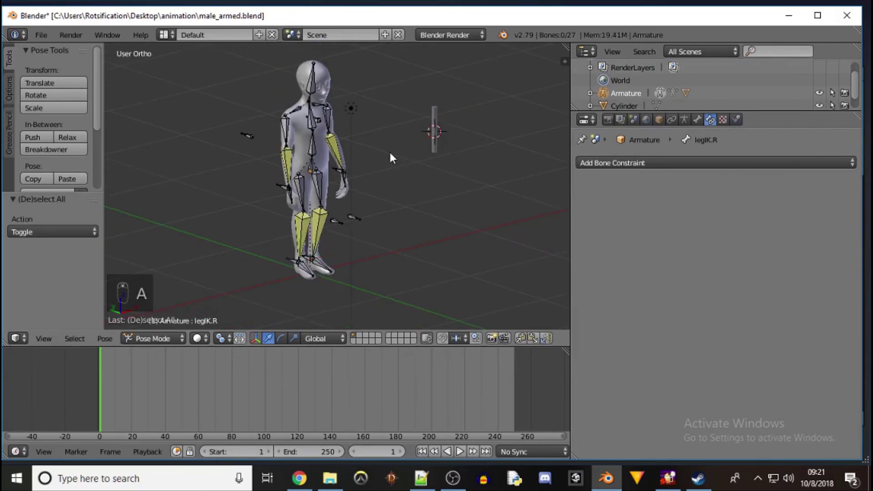
key(a)
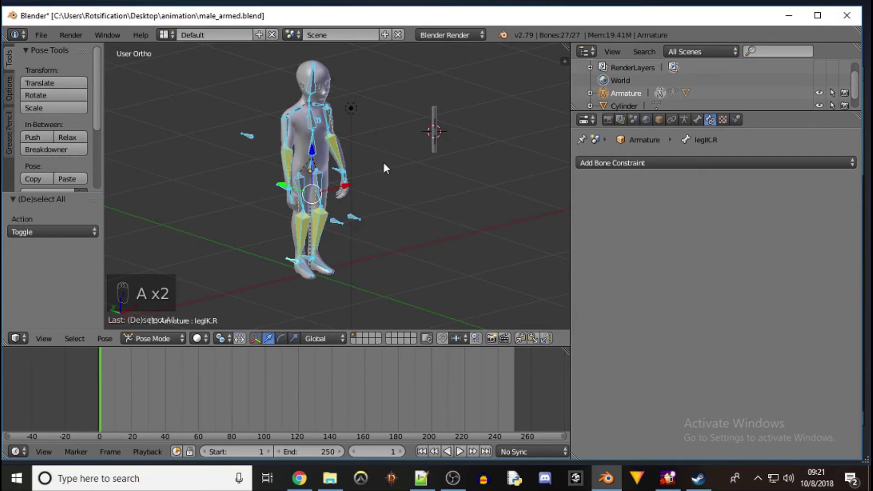
key(i)
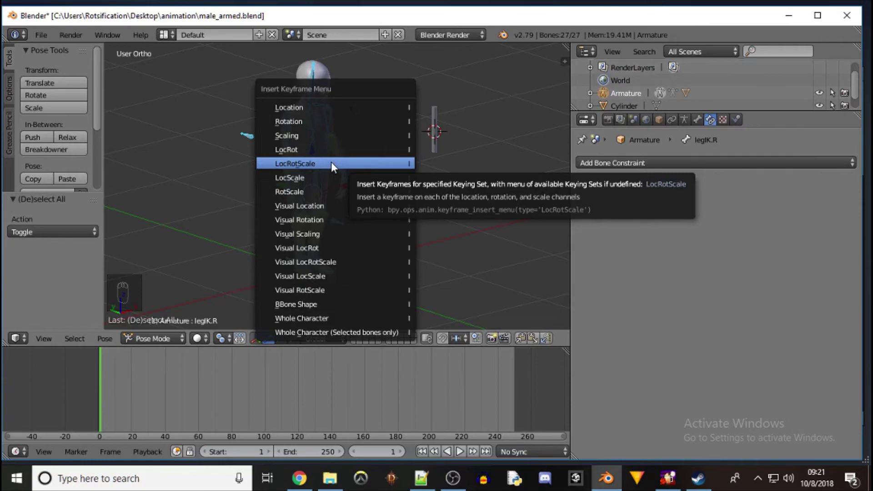
click(332, 163)
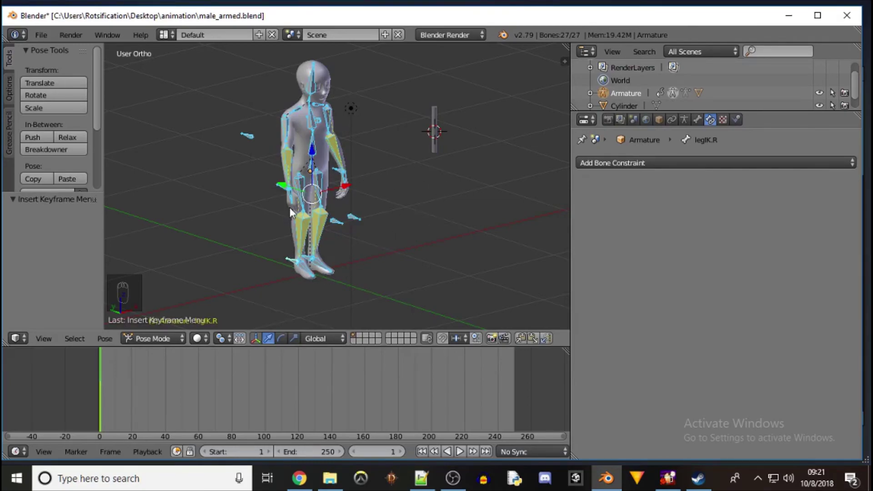
Try posing the right leg on frame 1 by lifting legIK.R and moving knee.R back toward the body
middle_drag(255, 217, 277, 262)
click(277, 262)
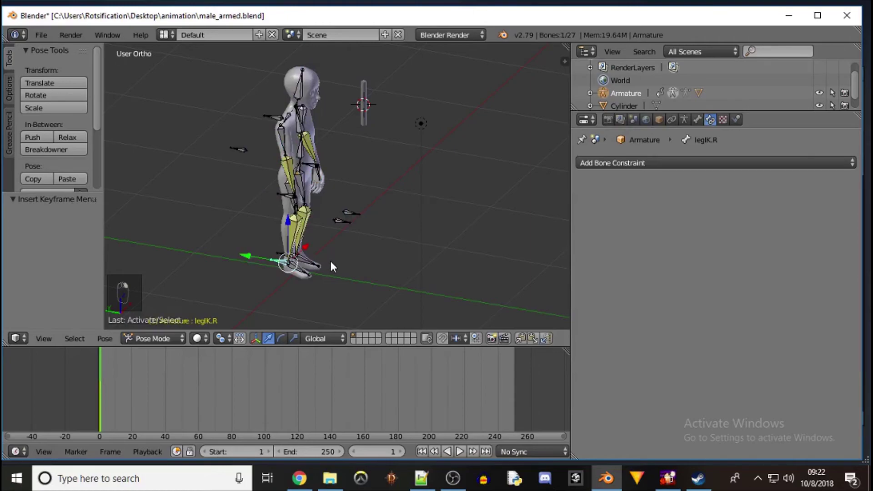
key(g)
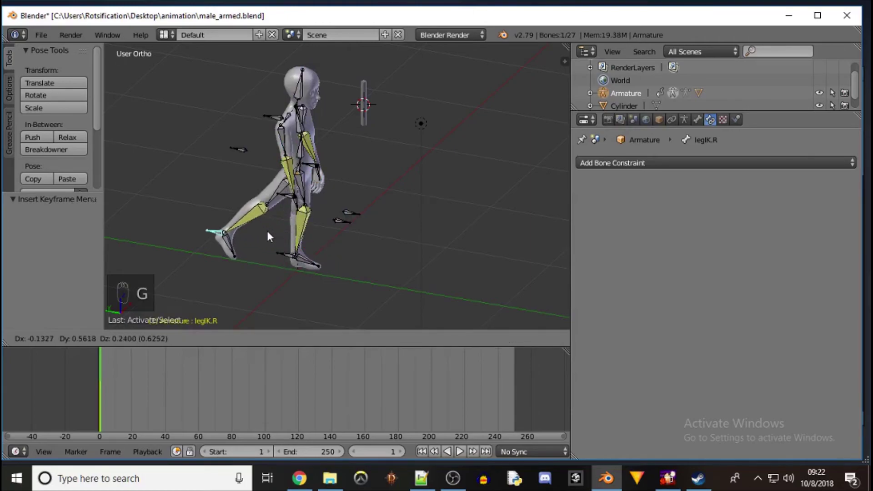
click(320, 243)
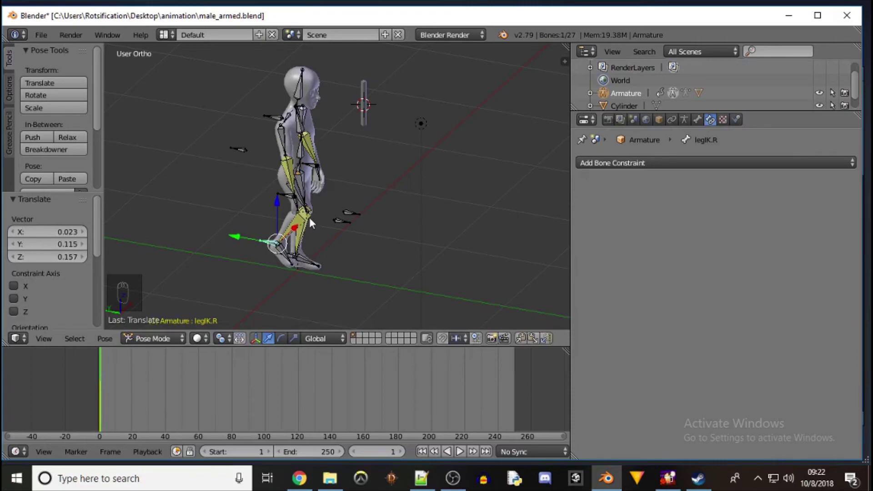
right_click(338, 220)
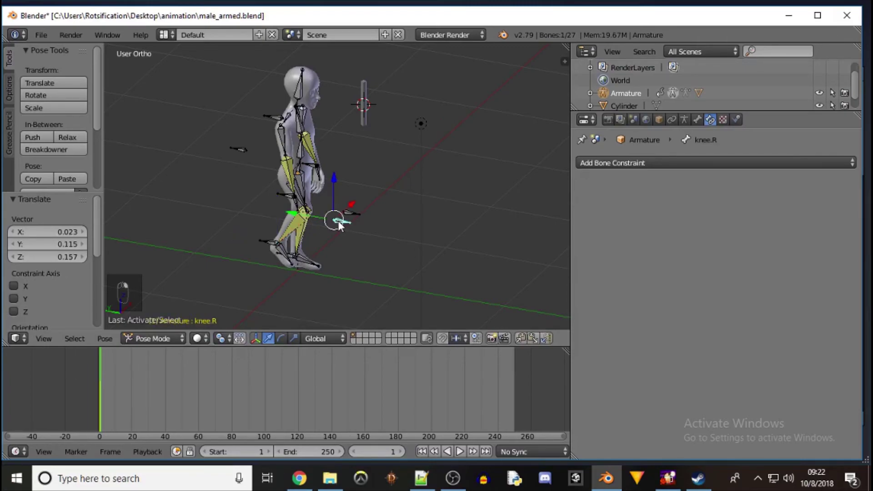
key(g)
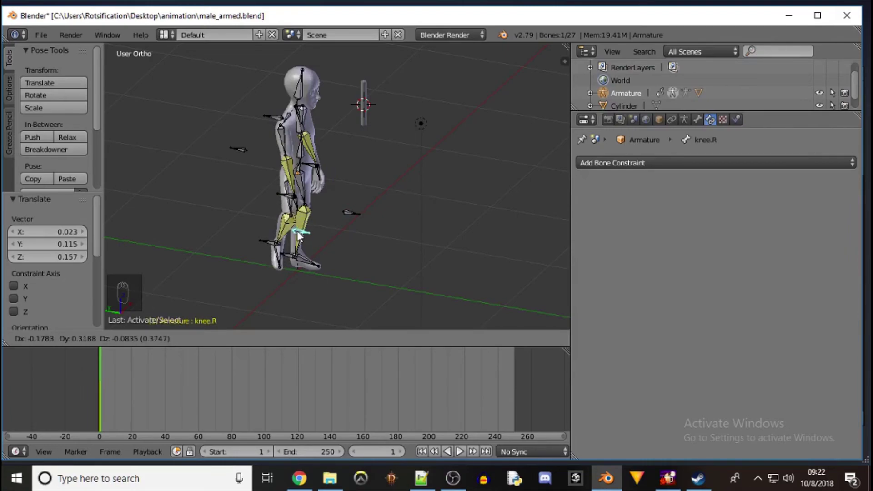
click(299, 235)
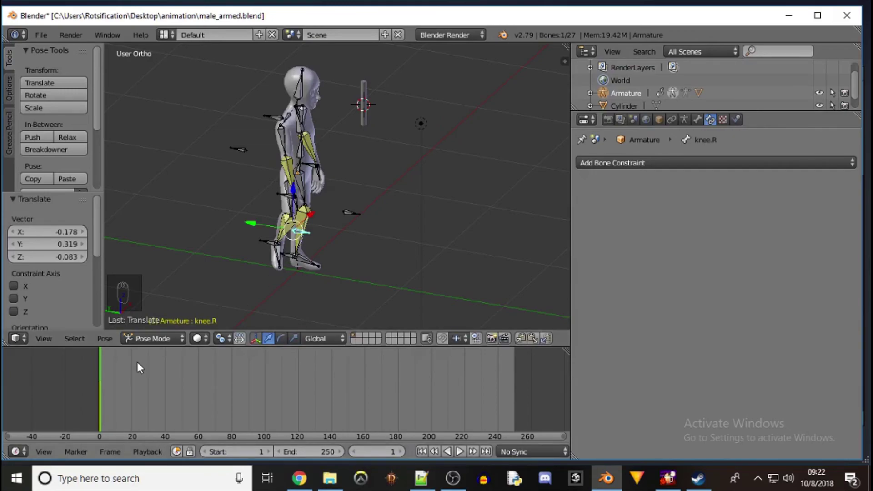
Go to frame 250 and move legIK.R back and up by about Y 0.191 and Z 0.172
drag(100, 363, 142, 371)
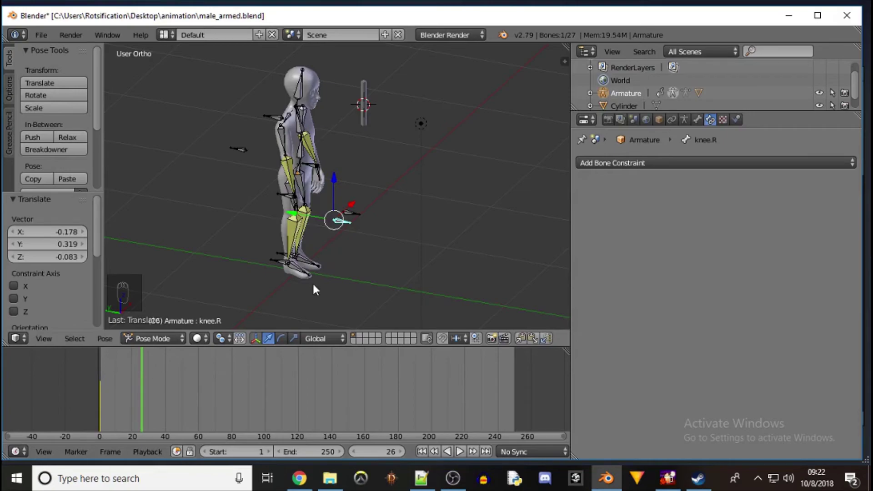
drag(143, 366, 515, 380)
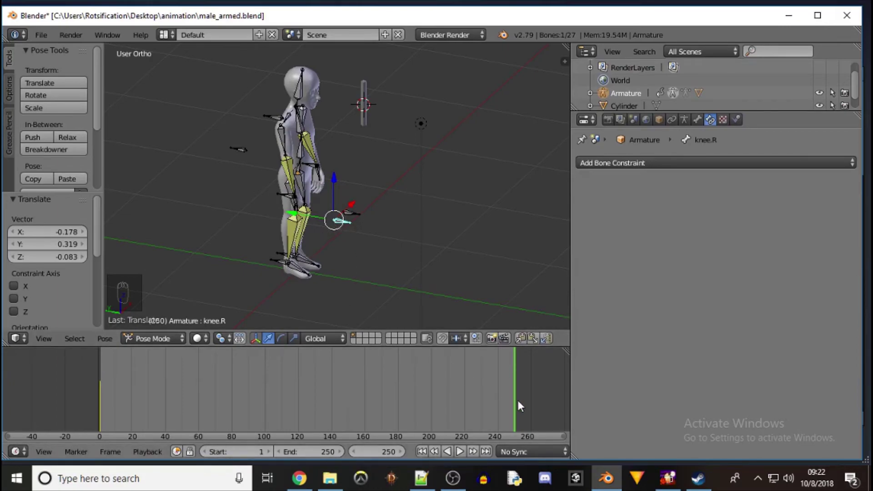
right_click(280, 261)
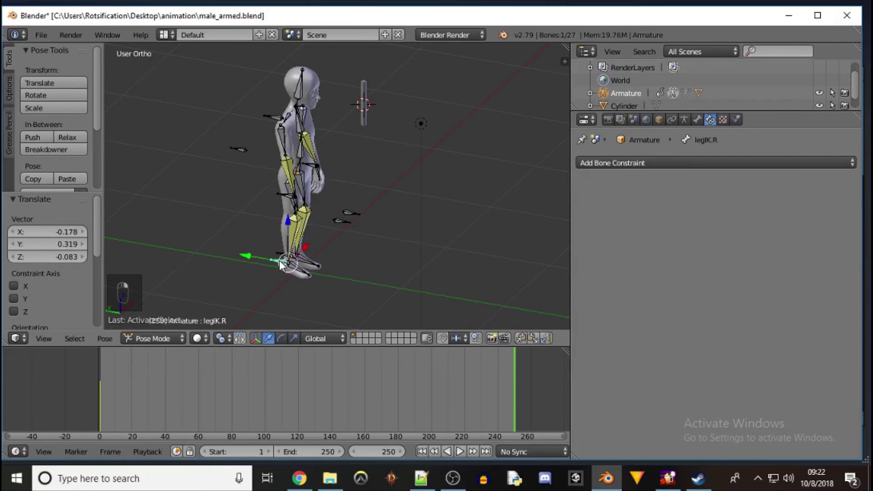
key(g)
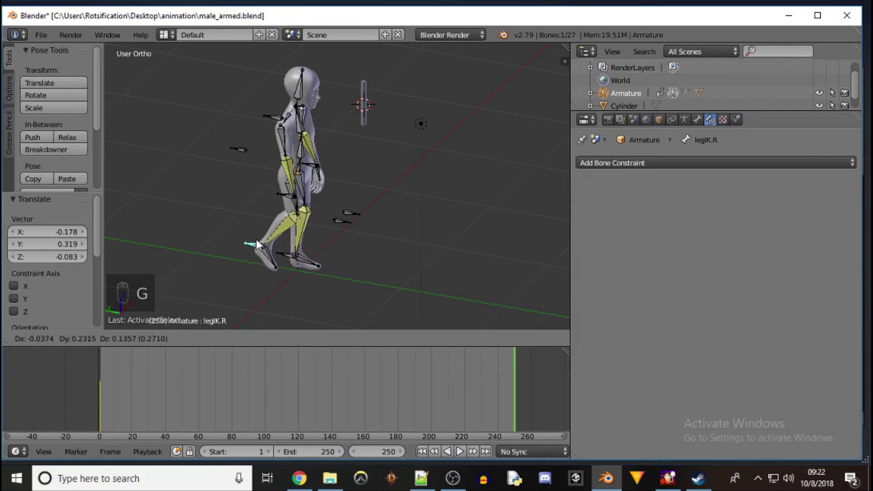
click(268, 242)
Move knee.R behind the character by about X -0.370, Y 0.848, and lower legIK.R by about X -0.075, Y 0.060, Z -0.104
right_click(343, 222)
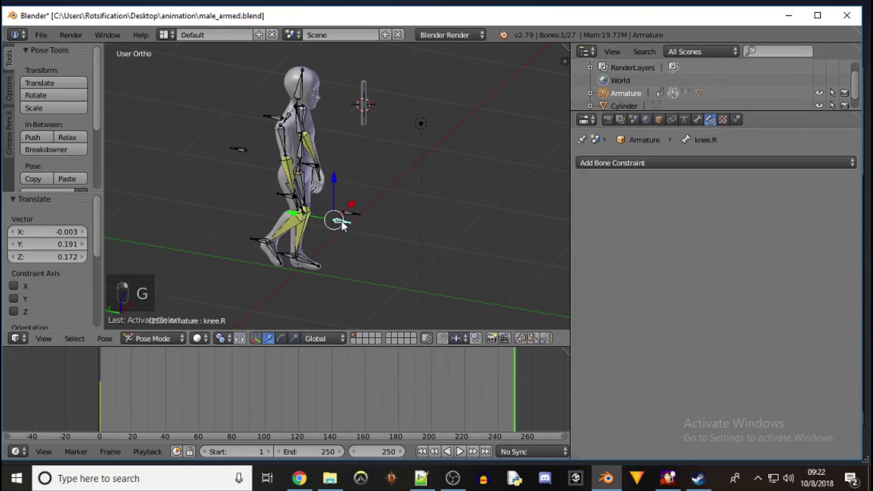
key(g)
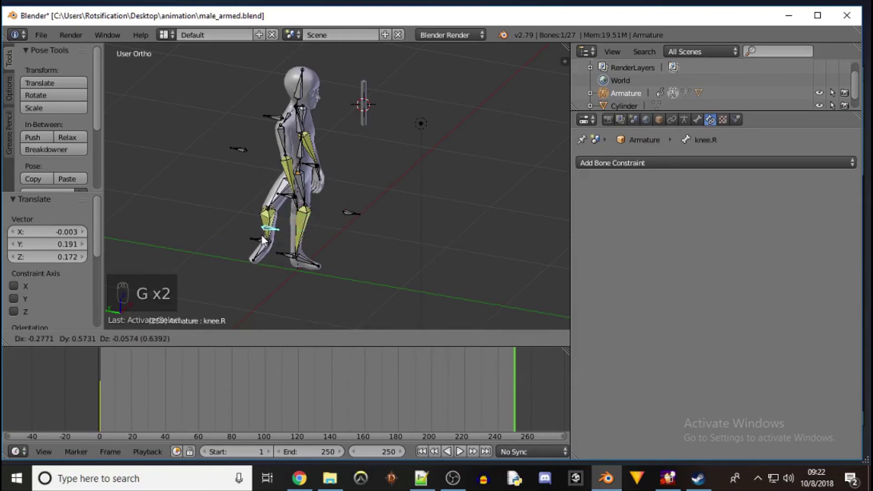
click(228, 228)
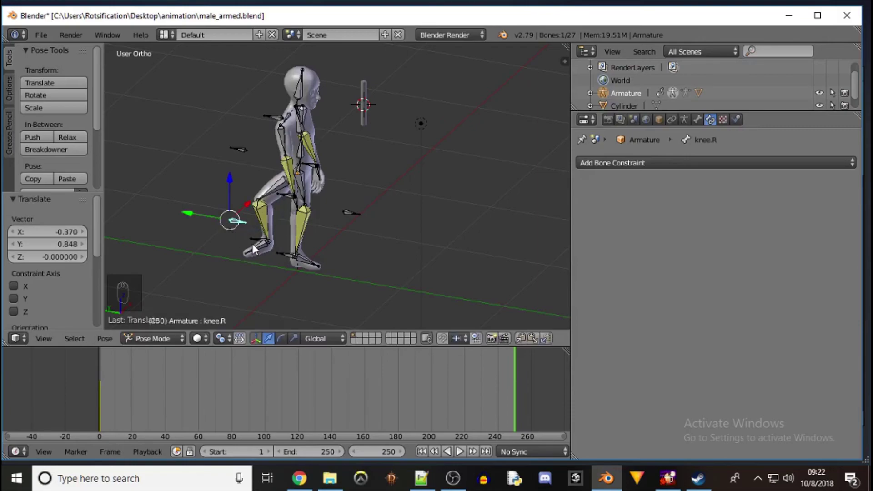
right_click(256, 238)
key(g)
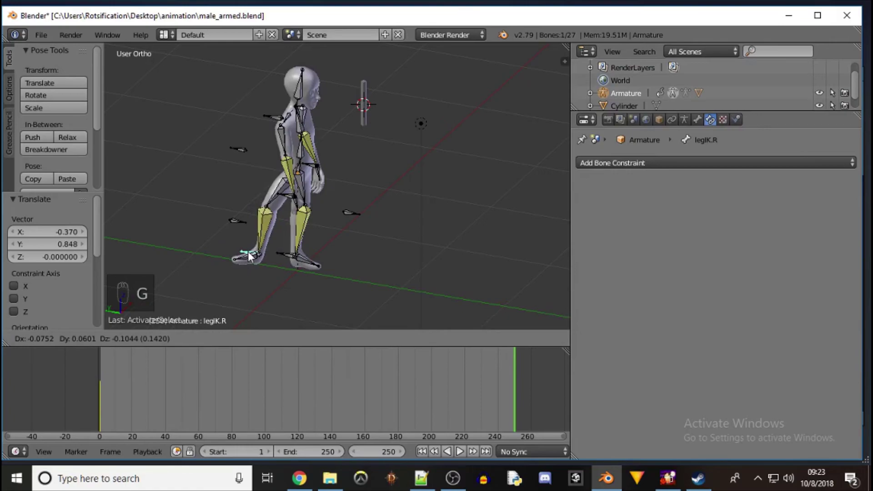
click(247, 253)
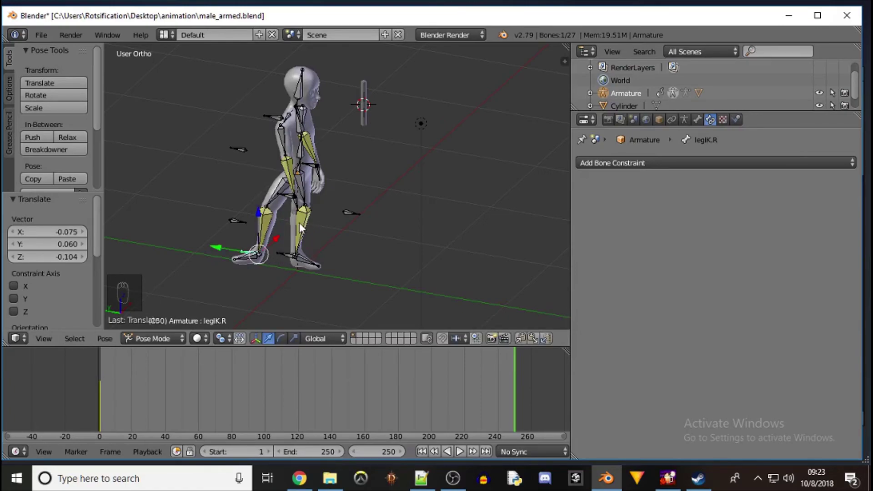
Move knee.L down and toward the left leg by about X -0.179, Y 0.164, Z -0.230
right_click(351, 213)
key(g)
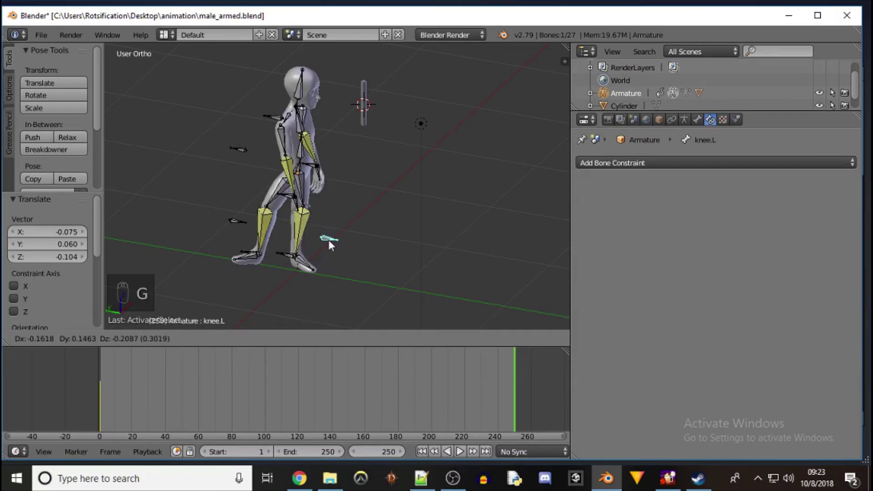
click(326, 242)
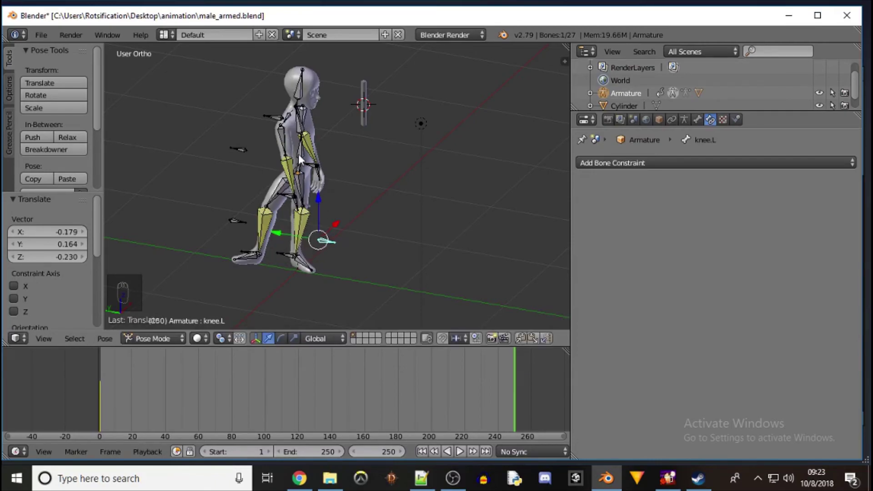
Rotate the armature's lower-spine root bone about -53.2° around global Z to twist the upper body on frame 250
right_click(299, 169)
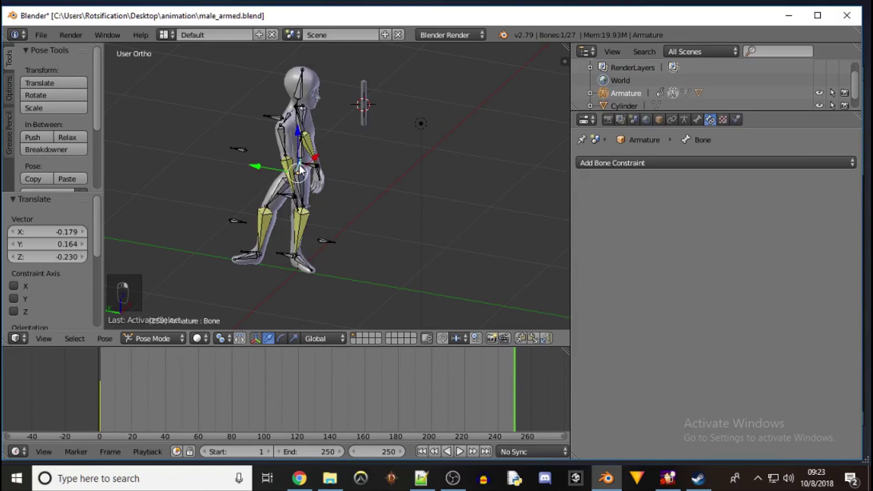
key(r)
key(z)
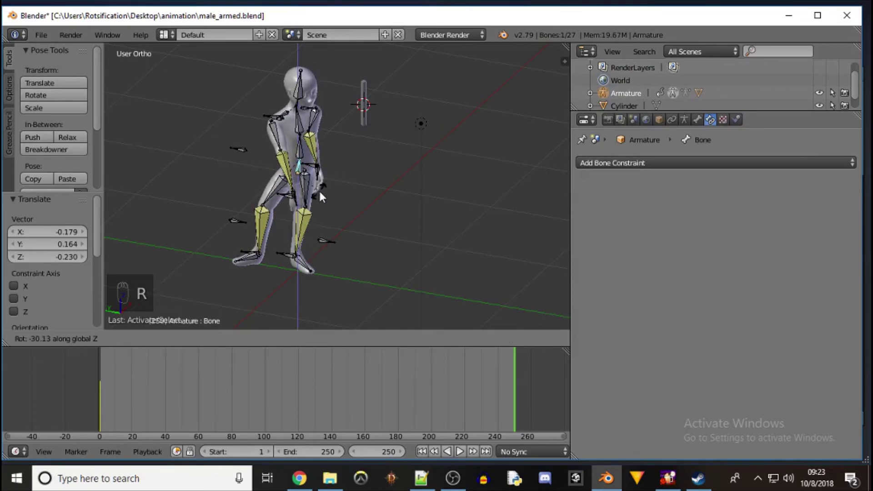
click(308, 193)
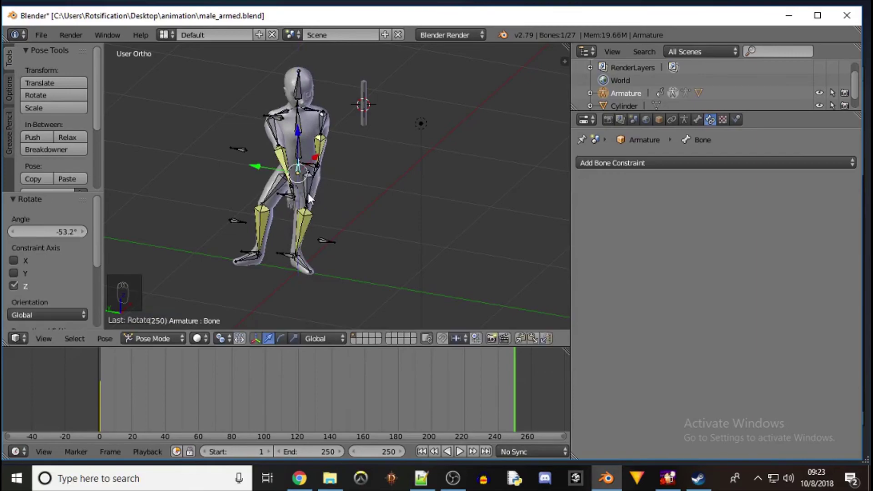
Rotate the head bone about 33.3° around global Z to counter the torso's twist
right_click(297, 95)
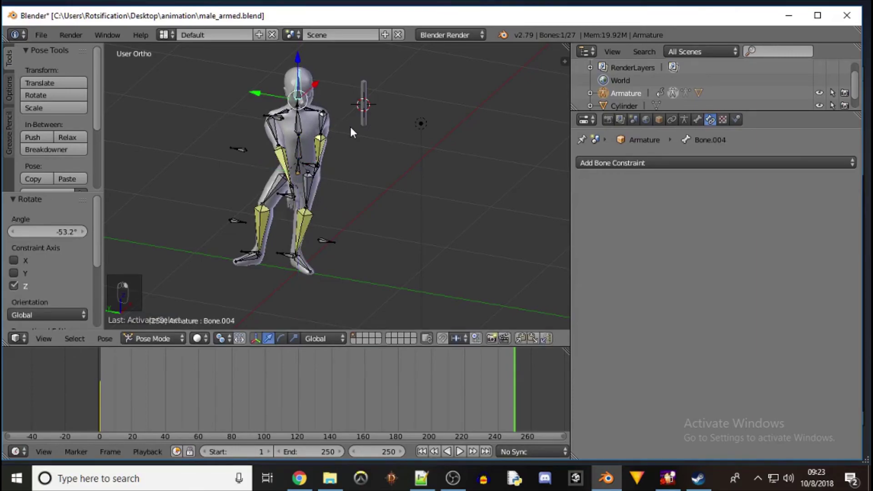
key(r)
key(z)
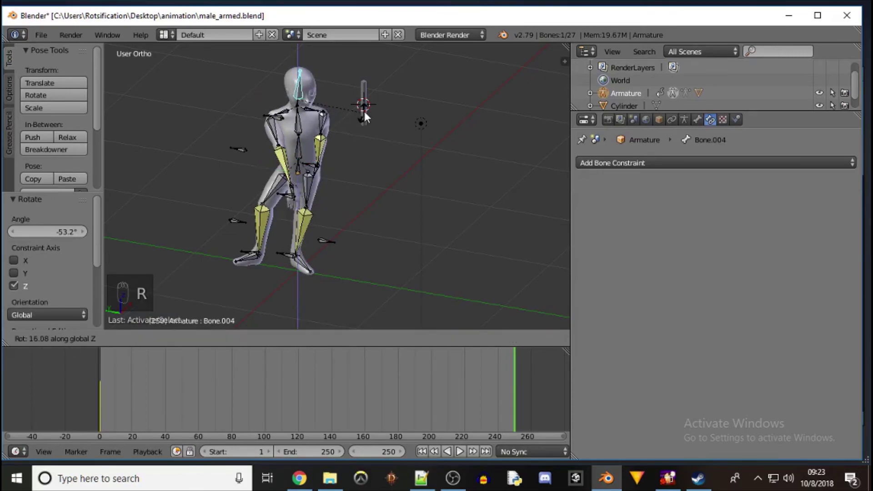
click(377, 89)
Raise the left hand's IK bone, Bone.020, above the shoulder by about X 0.246, Y 0.157, Z 0.859
middle_drag(416, 148, 369, 147)
right_click(357, 170)
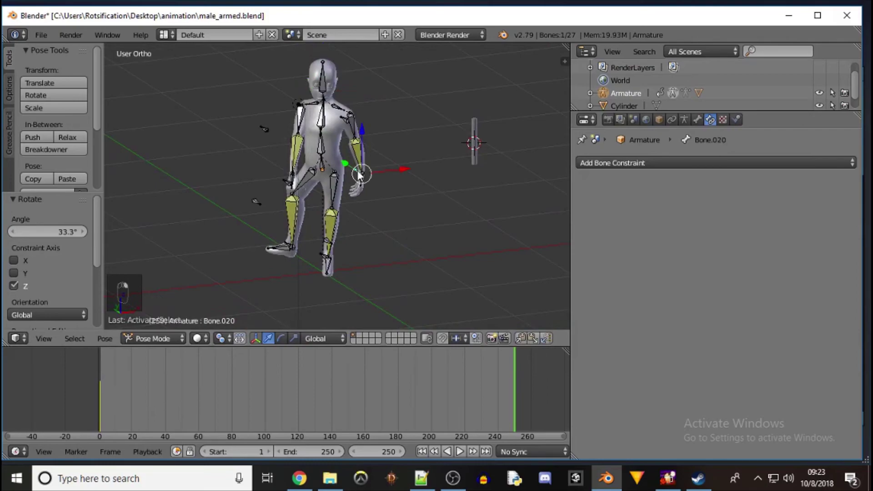
key(g)
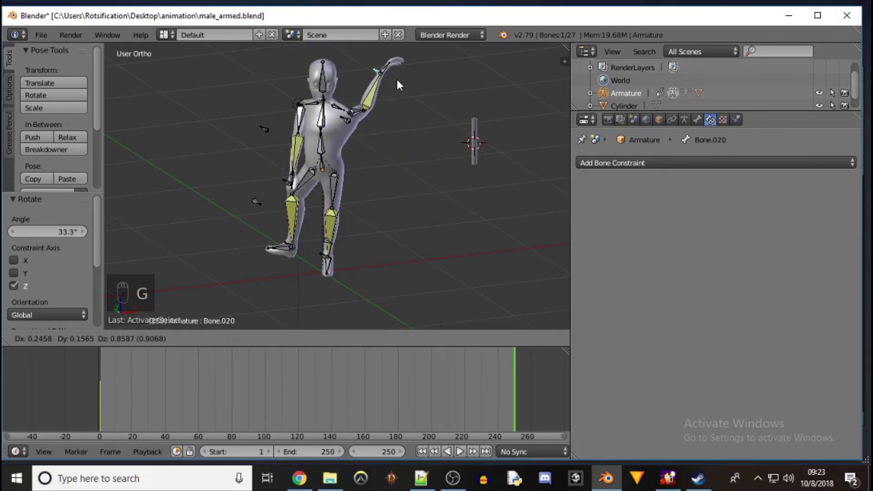
click(396, 78)
Move the left elbow's target bone, Bone.019, forward along the global Y axis to redirect the raised arm's elbow
middle_drag(418, 99, 408, 116)
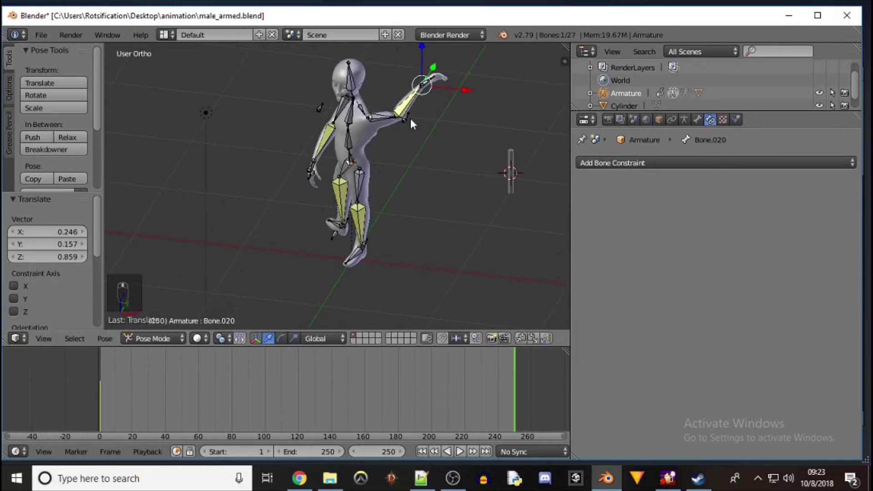
right_click(408, 116)
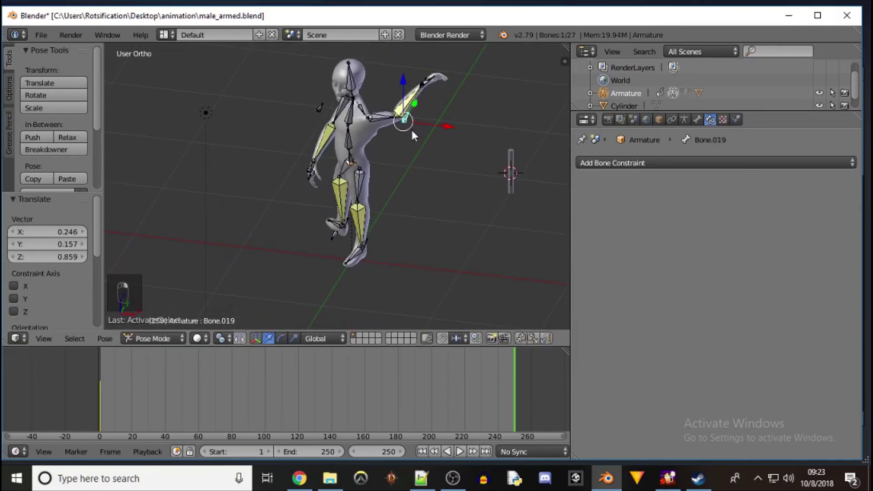
key(g)
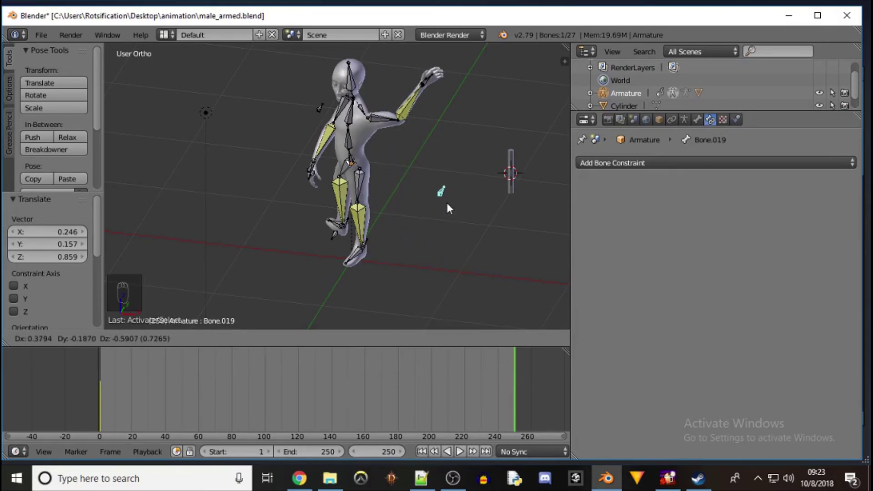
right_click(405, 227)
middle_drag(403, 148, 563, 196)
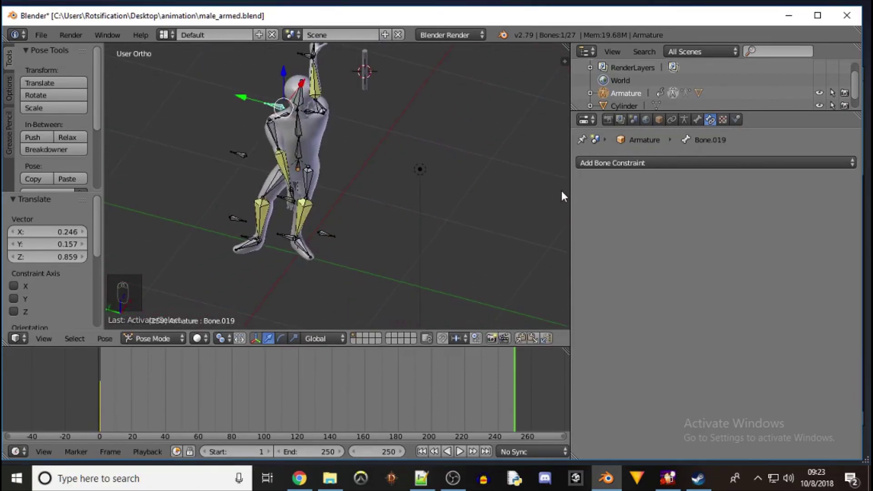
key(g)
key(y)
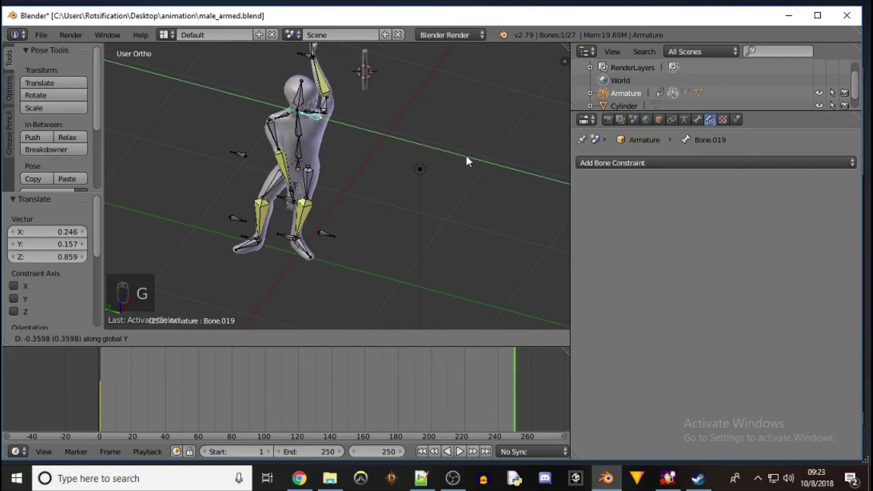
Move the raised arm's elbow target bone about -0.624 along global Y and rotate that arm's forearm bone by about -106°
click(494, 160)
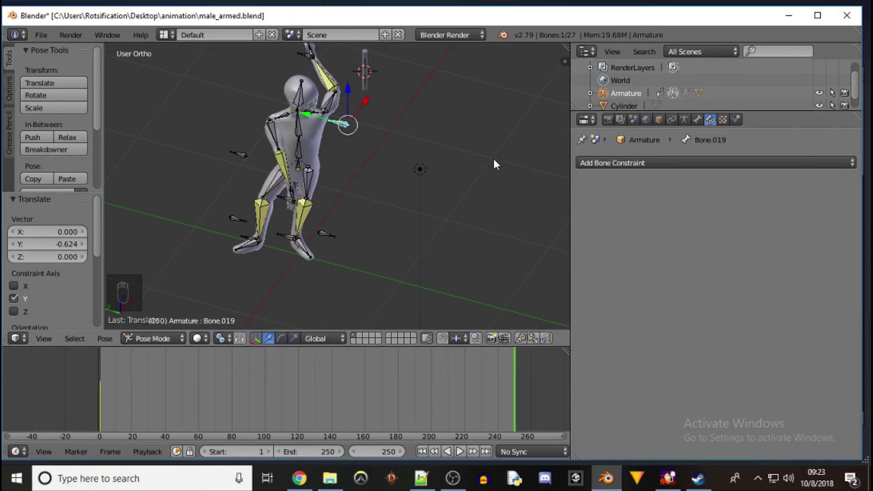
middle_drag(456, 142, 363, 77)
scroll(363, 77, down, 2)
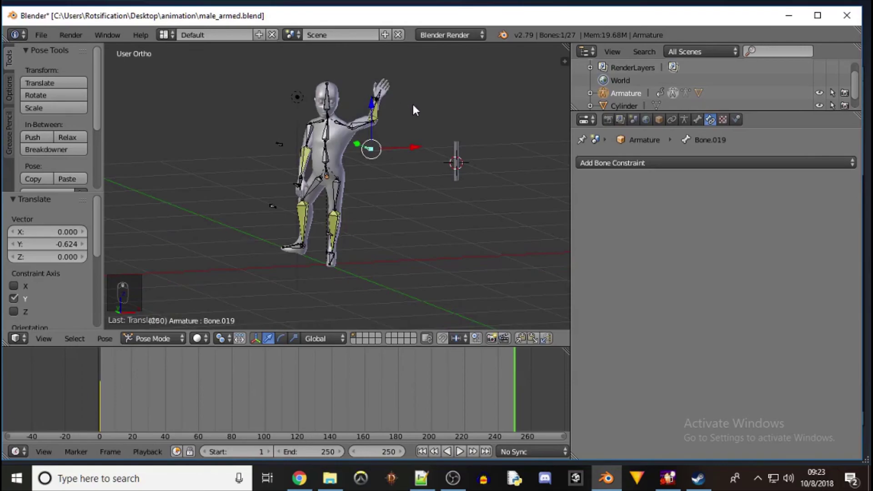
right_click(376, 108)
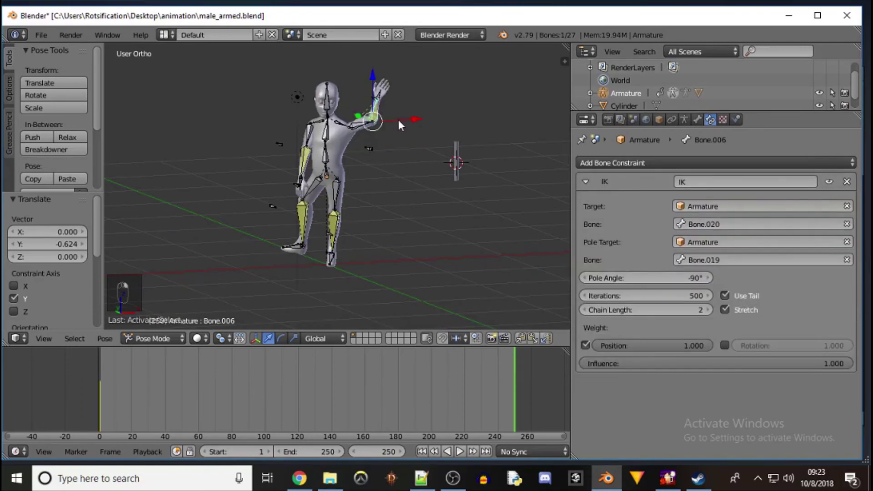
key(r)
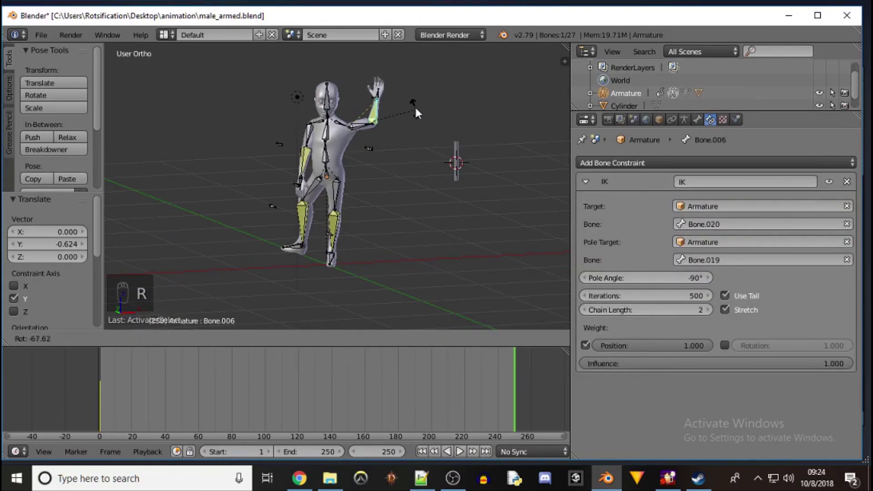
click(398, 83)
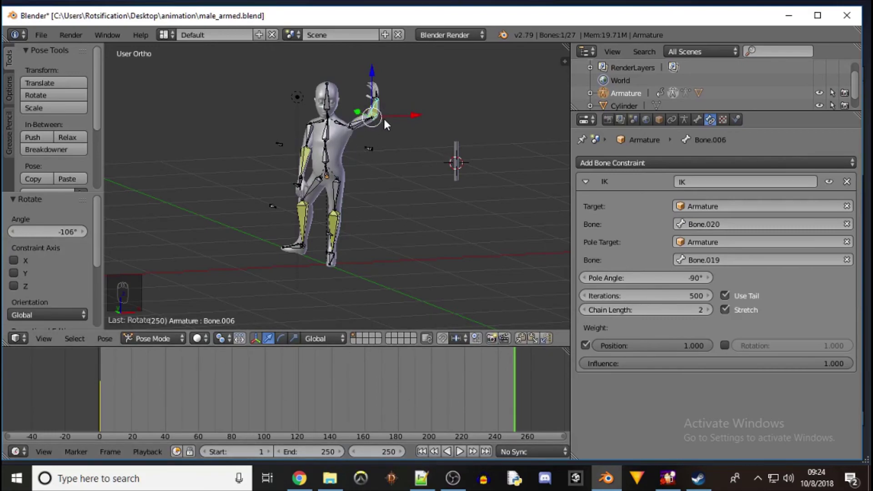
Try moving the raised hand's IK target bone forward, and clear that bone's pose location
middle_drag(399, 96, 370, 107)
right_click(416, 120)
right_click(418, 117)
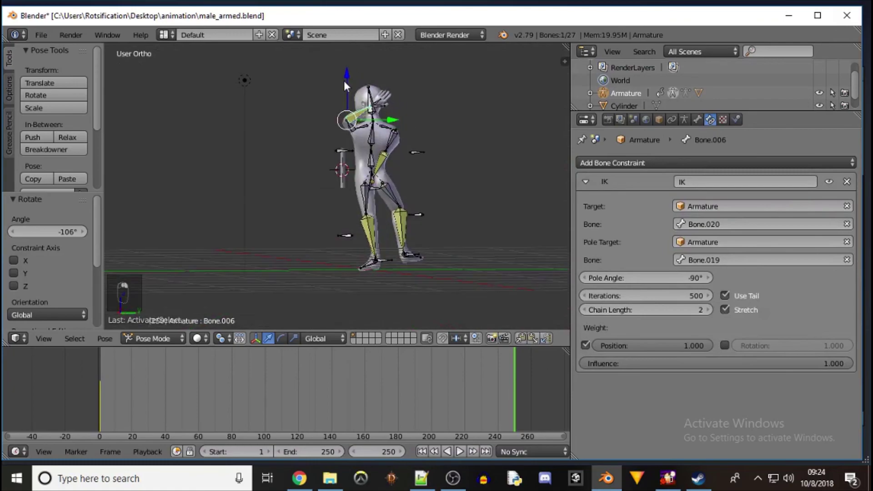
right_click(371, 107)
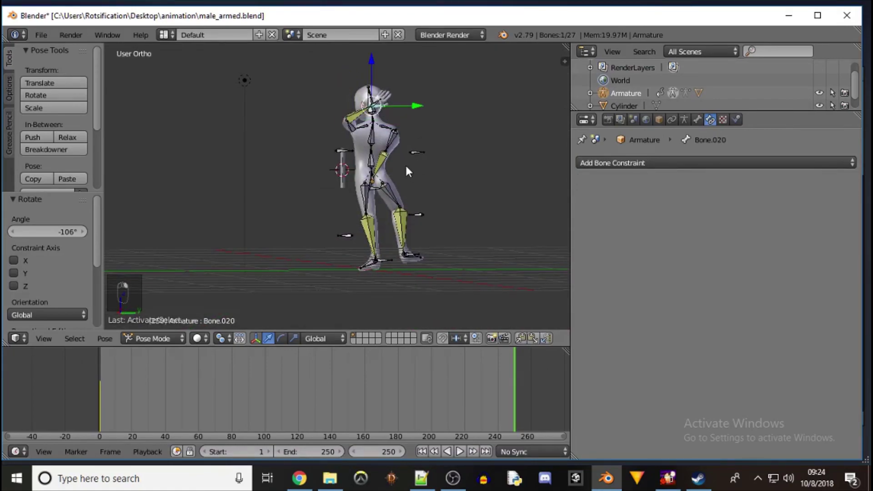
key(g)
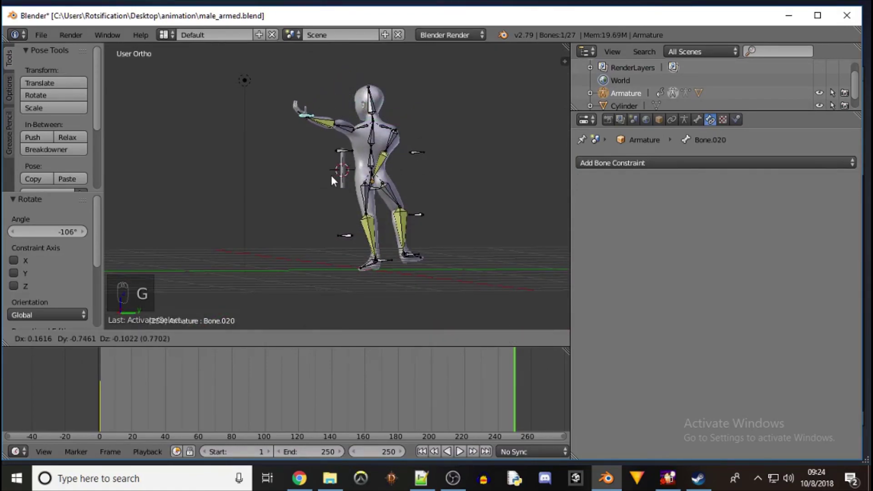
right_click(334, 181)
key(alt+g)
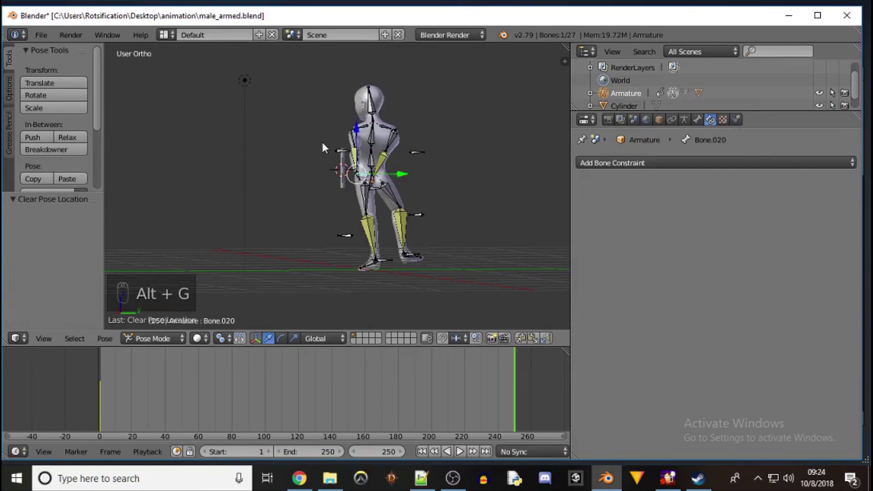
Undo the earlier pose changes one after another, back to the character's upright stance with both arms and legs lowered
middle_drag(317, 117, 509, 169)
key(ctrl+z)
key(ctrl+z)
key(ctrl+z)
key(ctrl+z)
key(ctrl+z)
key(ctrl+z)
key(ctrl+z)
key(ctrl+z)
key(ctrl+z)
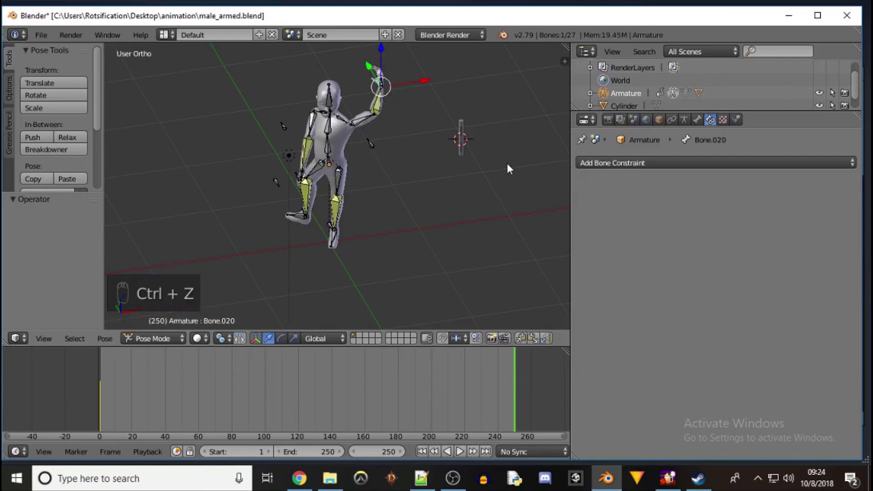
key(ctrl+z)
key(ctrl+z)
key(ctrl+z)
key(ctrl+z)
key(ctrl+z)
key(ctrl+z)
key(ctrl+z)
key(ctrl+z)
key(ctrl+z)
key(ctrl+z)
key(ctrl+z)
key(ctrl+z)
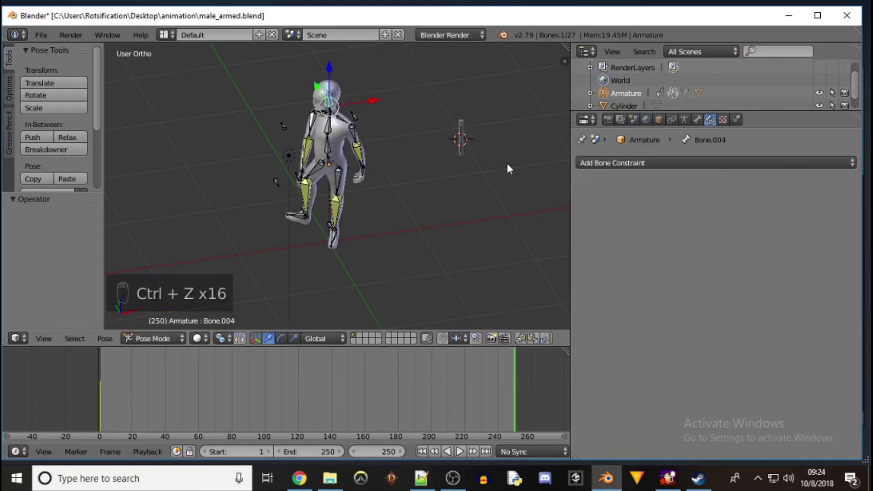
key(ctrl+z)
key(ctrl+z)
key(ctrl+z)
key(ctrl+z)
key(ctrl+z)
key(ctrl+z)
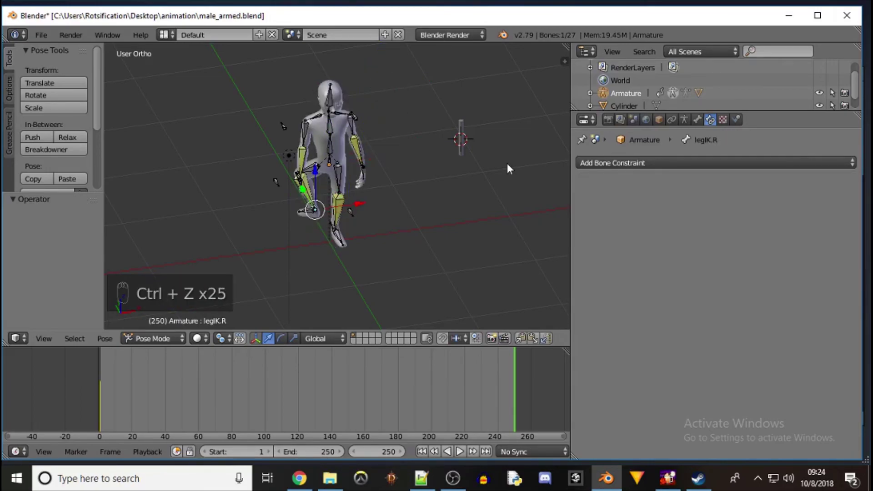
key(ctrl+z)
key(ctrl+z)
key(ctrl+z)
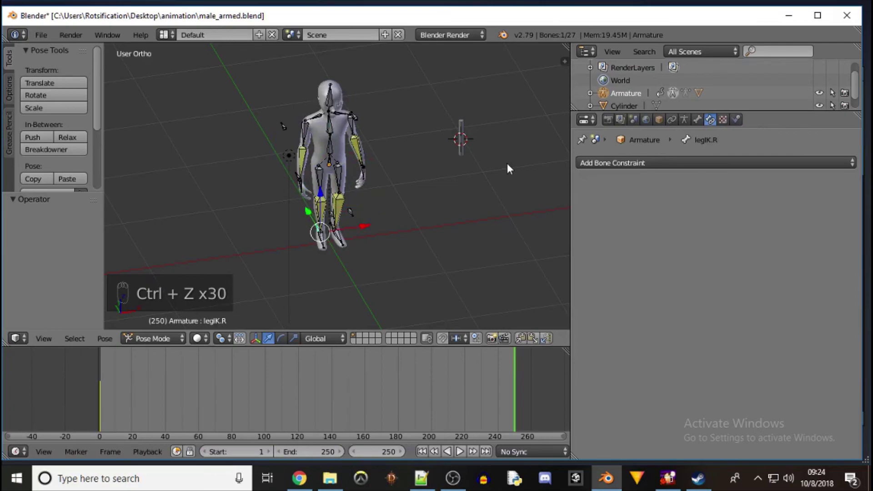
Go to frame 29 and move the right leg's IK bone by about X -0.032, Y 0.046, Z 0.140
middle_drag(250, 236, 239, 190)
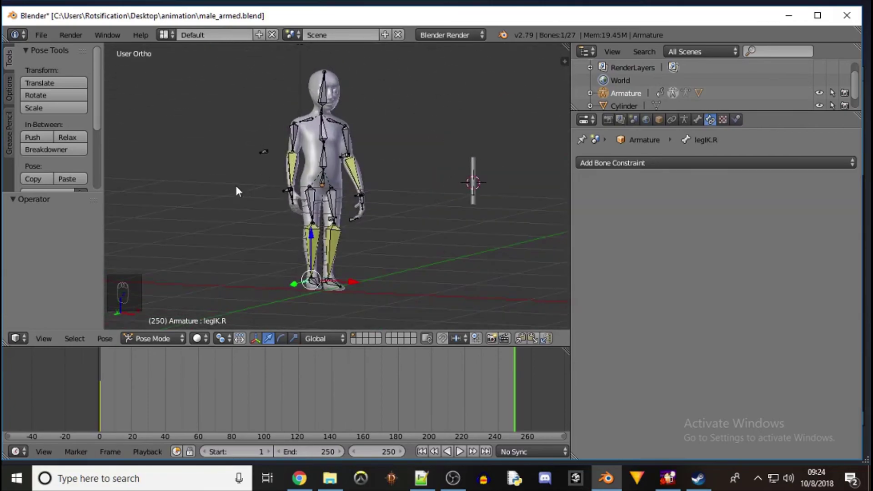
drag(516, 360, 105, 378)
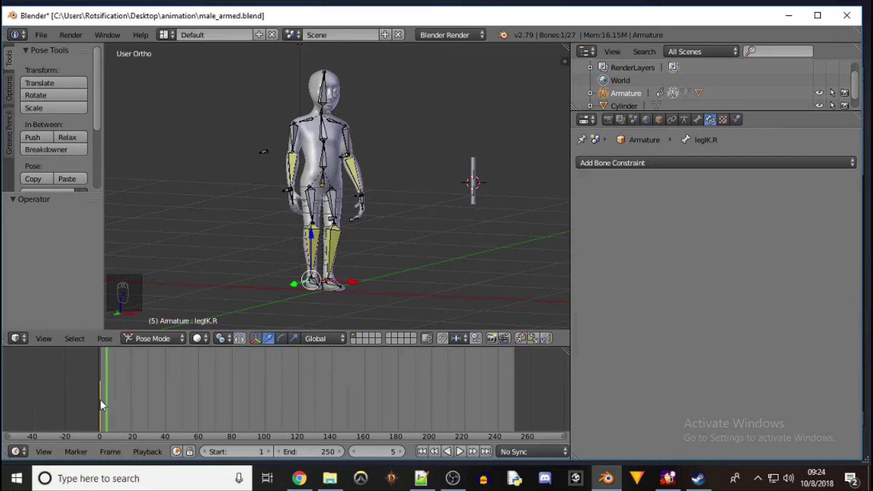
drag(108, 374, 146, 376)
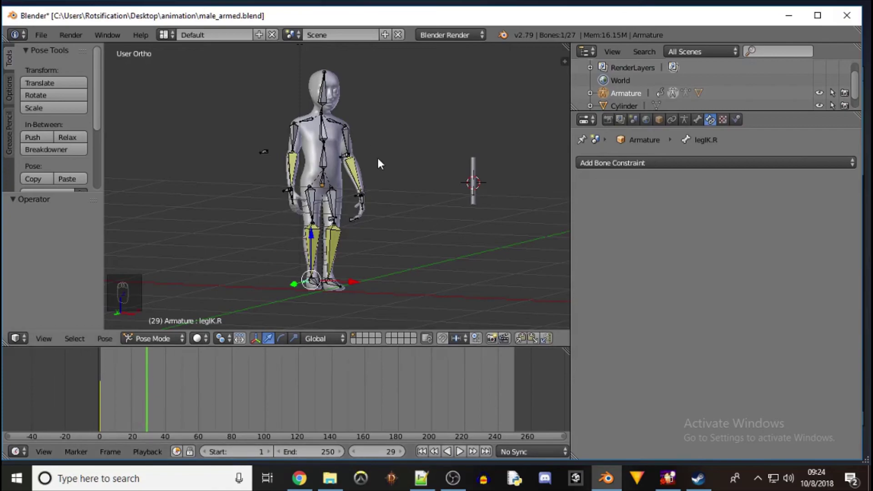
middle_drag(262, 208, 277, 232)
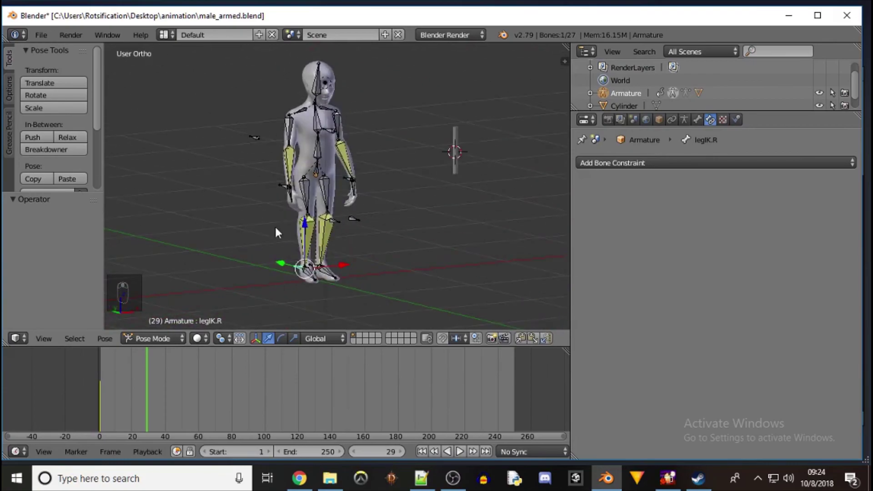
key(g)
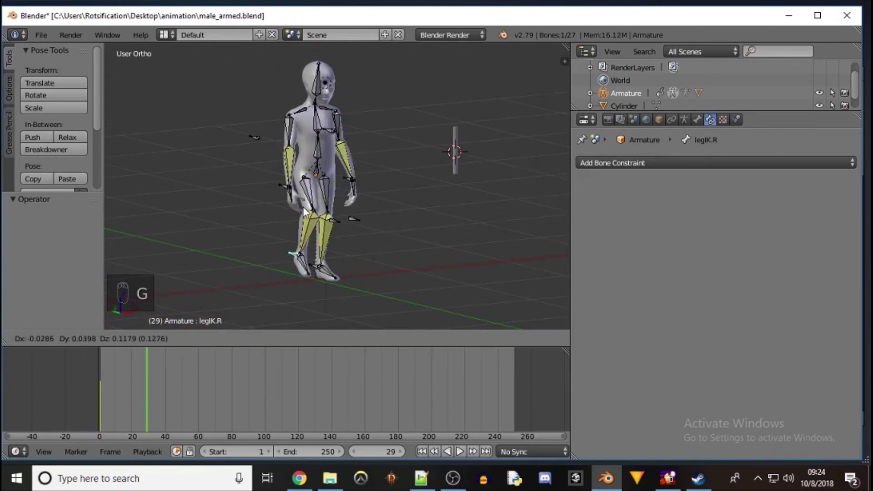
click(303, 207)
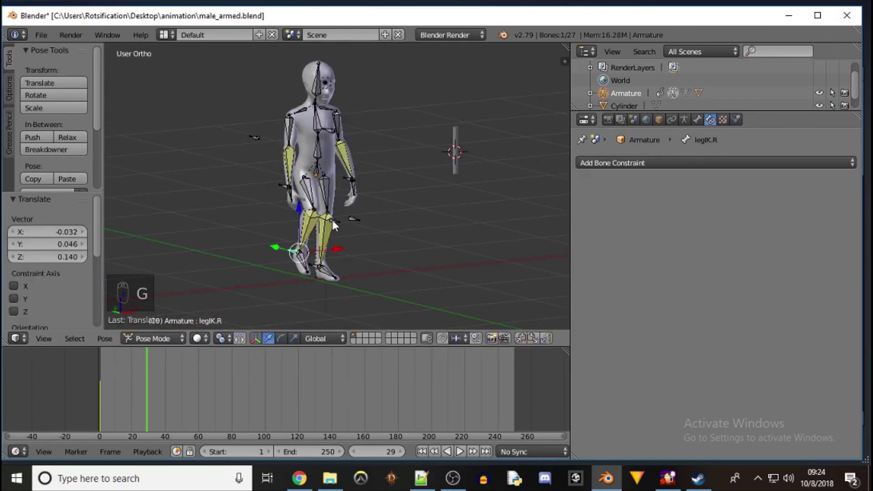
Move the right knee's target bone behind the leg by about X -0.178 and Y 0.393
right_click(332, 218)
right_click(334, 220)
middle_drag(315, 252, 356, 252)
key(g)
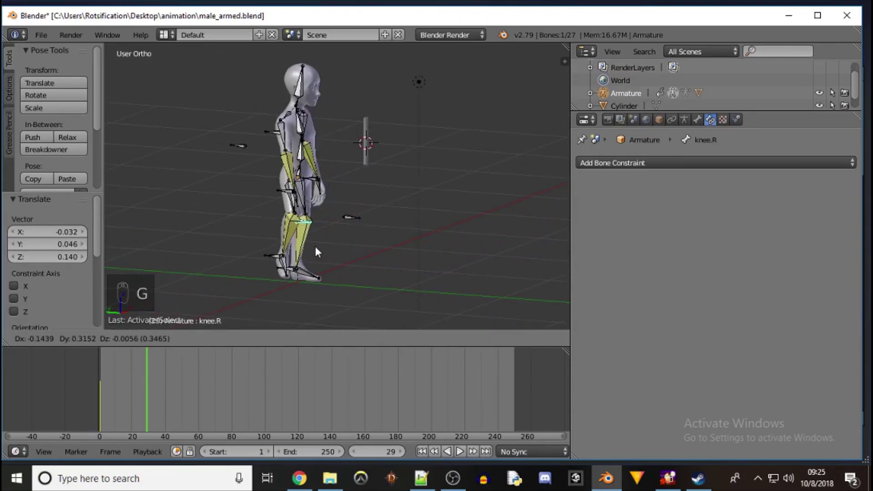
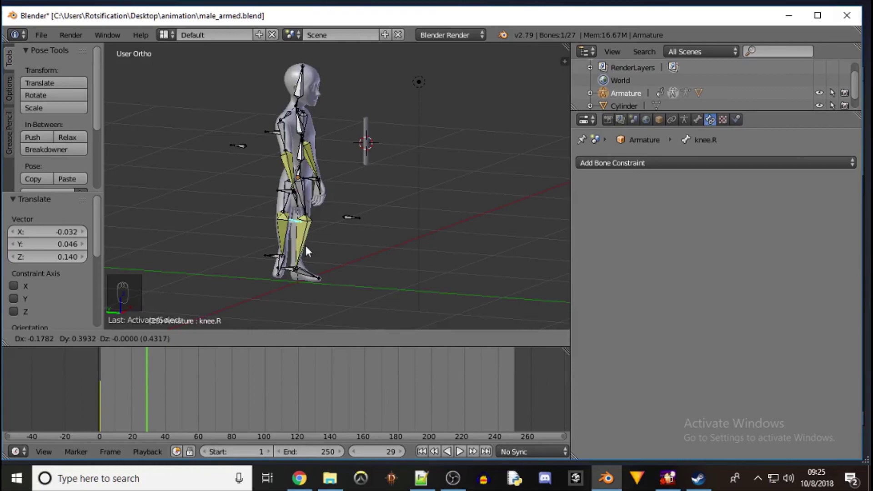
click(305, 245)
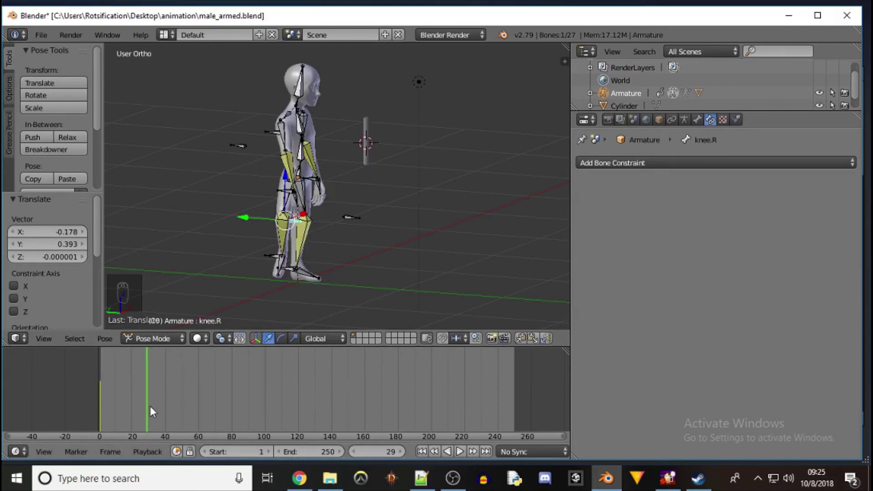
Go to frame 27 and move the right leg's IK bone by about X -0.040, Y 0.163, Z 0.179
drag(148, 367, 144, 364)
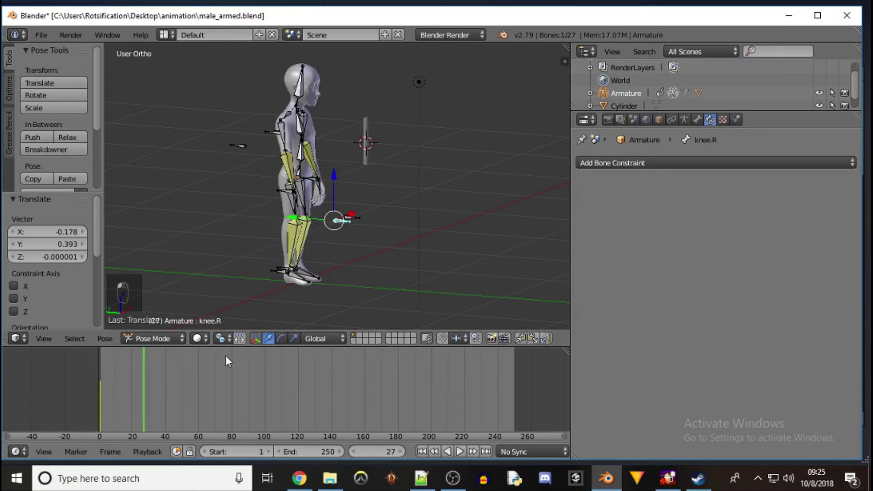
right_click(283, 273)
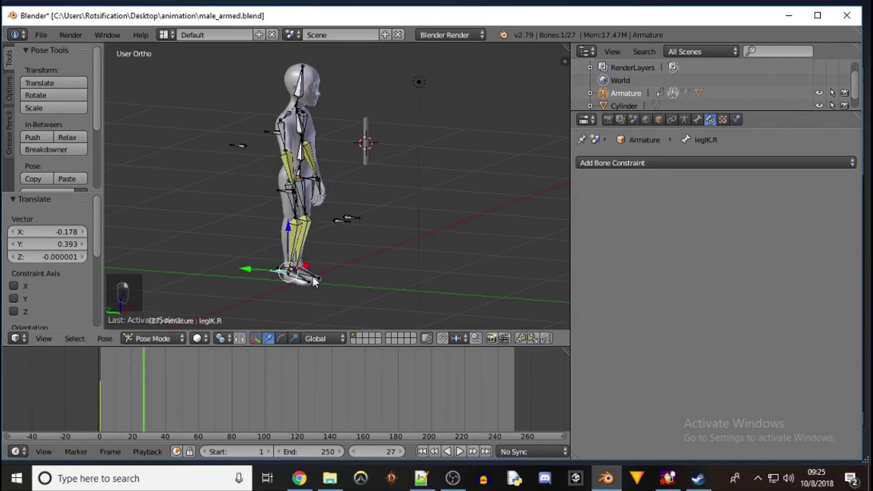
key(g)
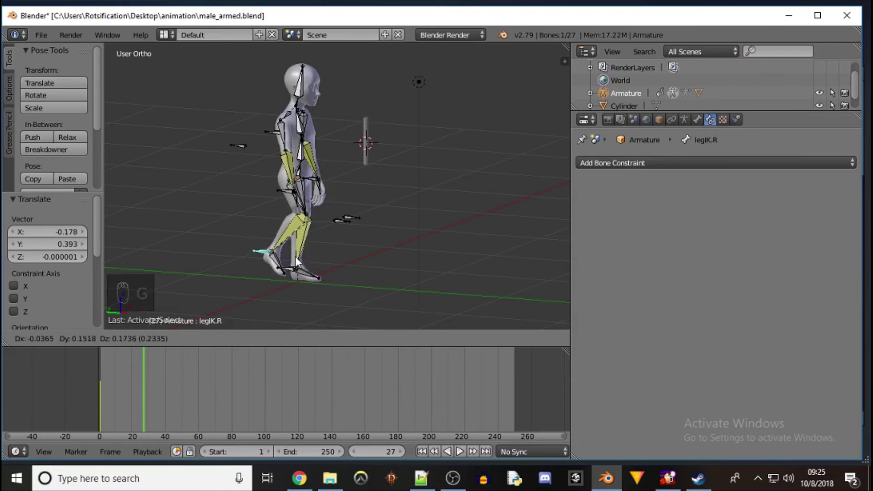
click(294, 260)
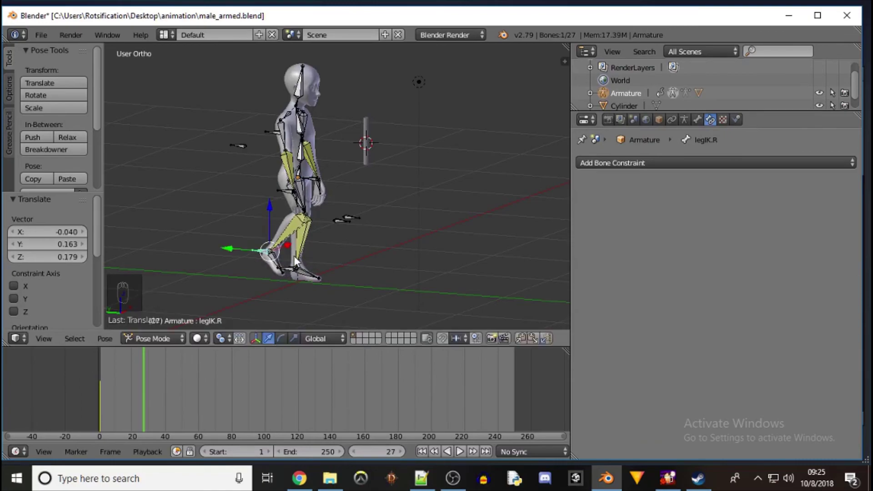
Move the right knee's target bone behind the leg by about X -0.275, Y 0.605, Z -0.006
right_click(339, 219)
key(g)
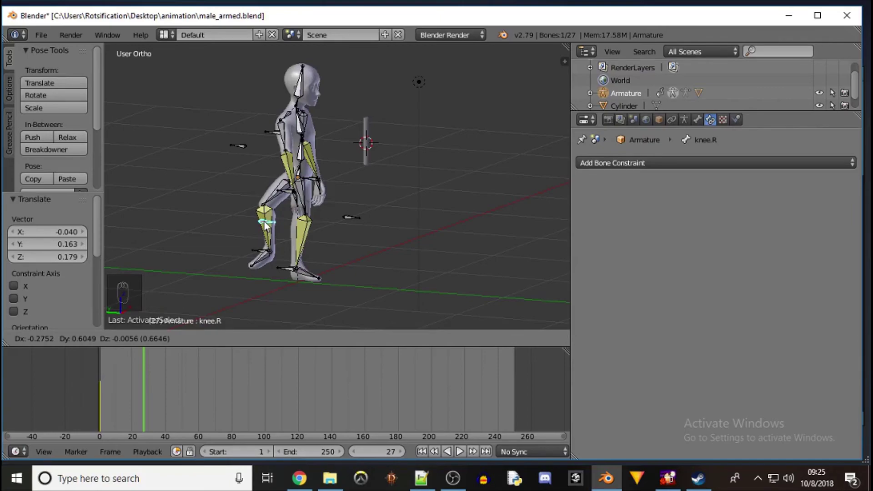
click(266, 226)
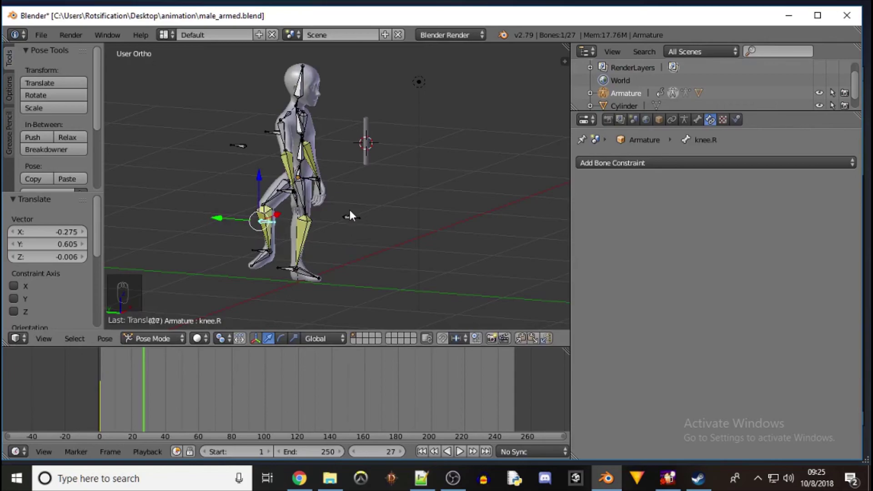
Insert a Location keyframe at frame 27 for both the right leg's IK bone and the right knee's target bone
right_click(258, 250)
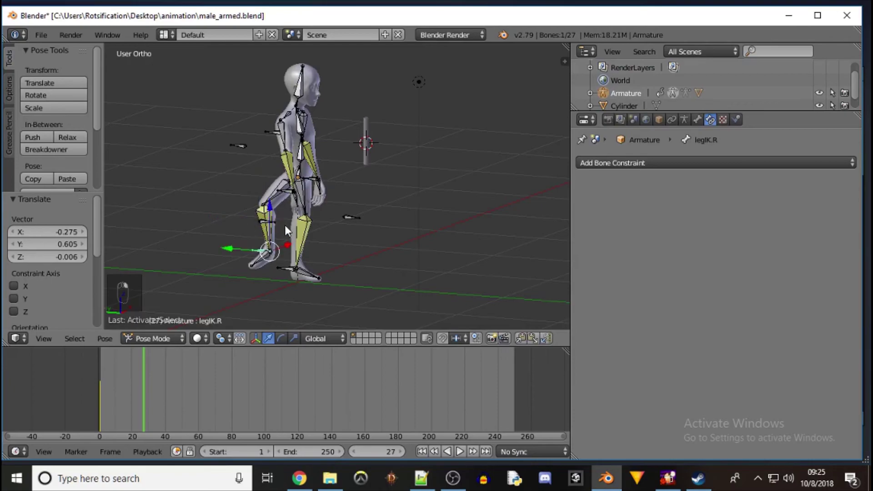
shift+right_click(273, 222)
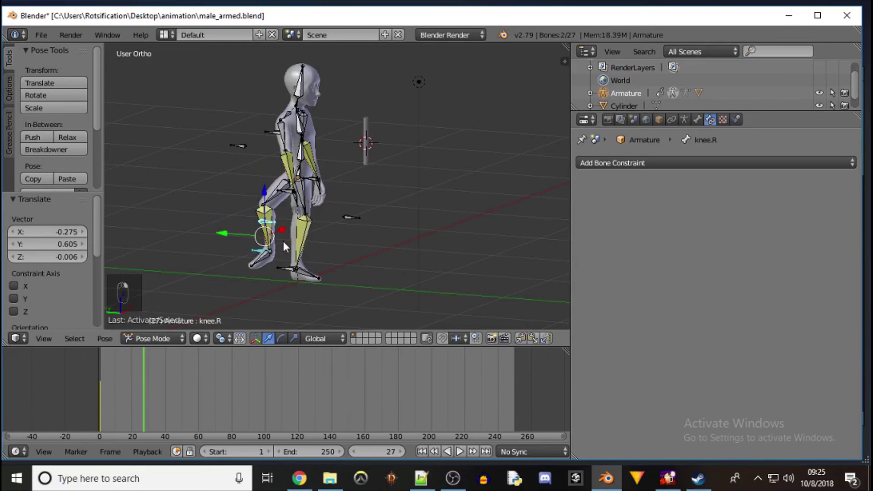
key(i)
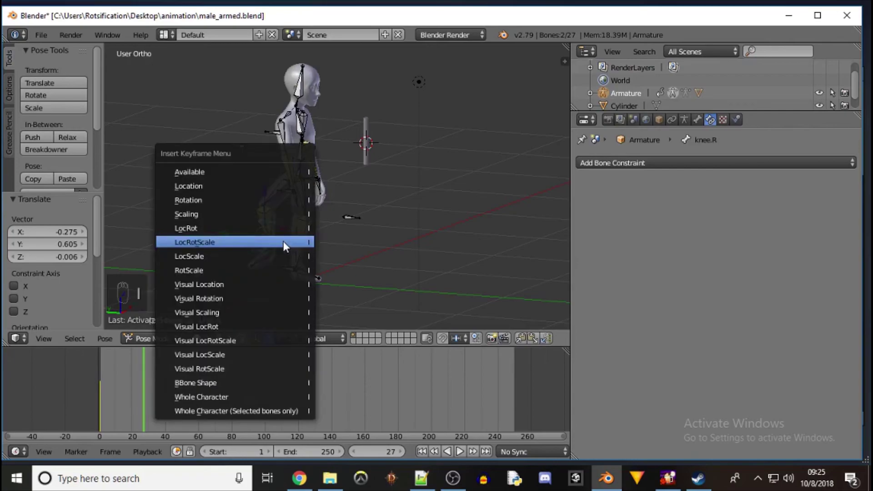
click(266, 188)
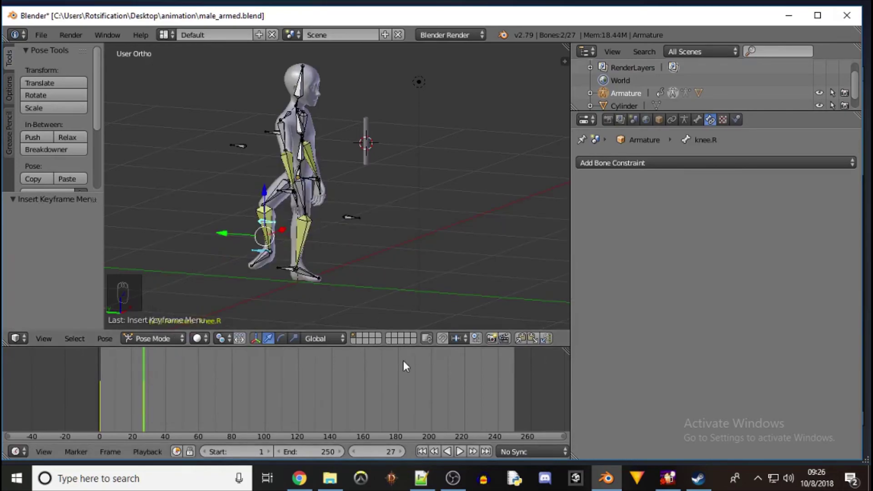
Play back the leg animation, stop it and set the current frame to 30
click(460, 452)
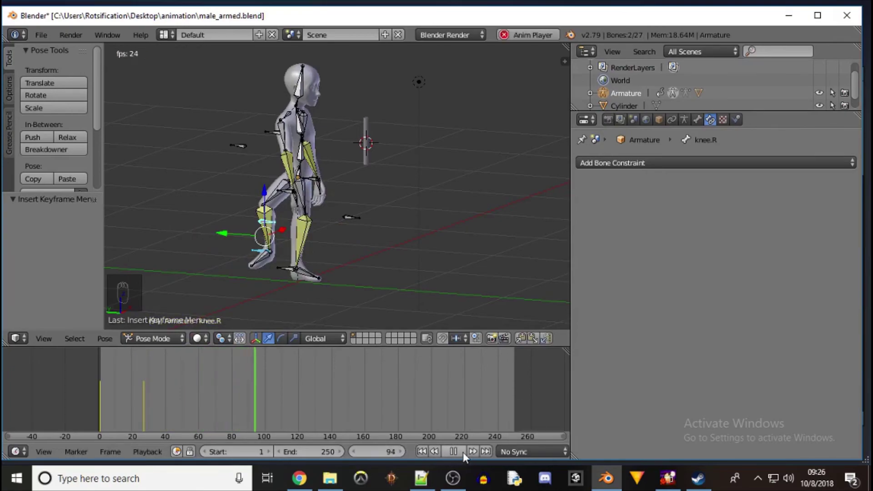
click(453, 452)
click(399, 452)
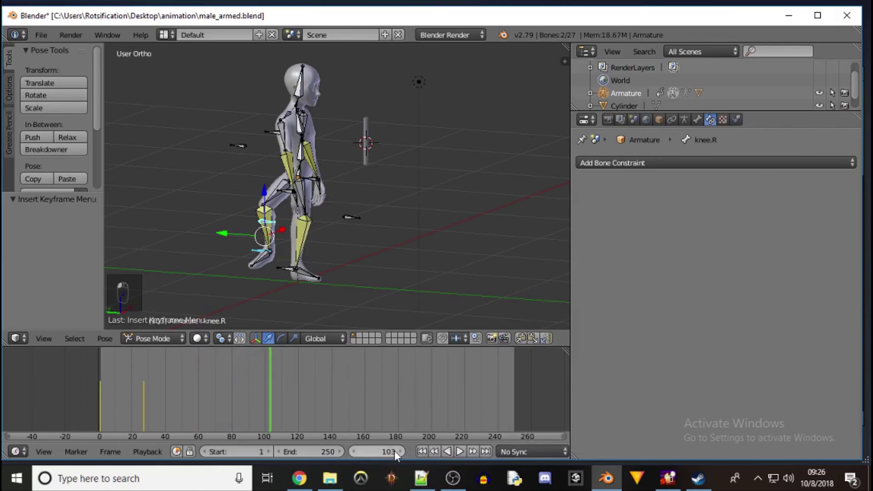
click(389, 452)
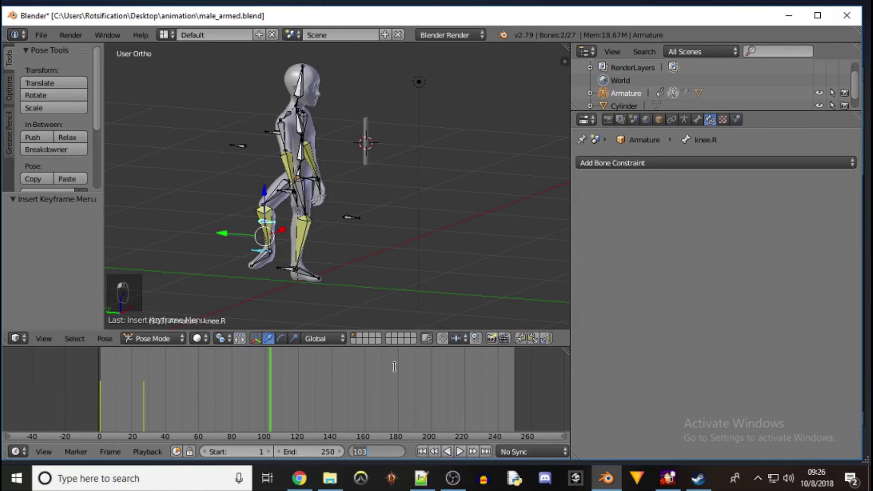
text(30)
key(Return)
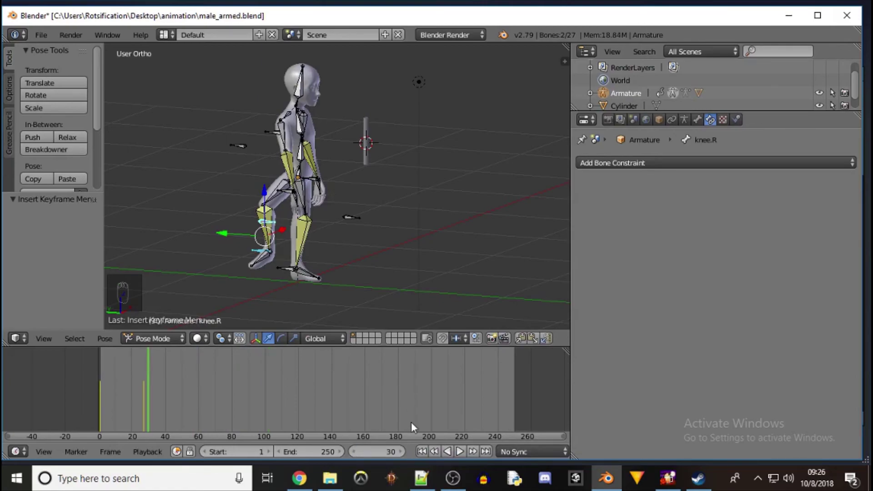
Play the animation, set the timeline's end frame to 30 during playback, and stop it after watching the shortened loop
click(459, 453)
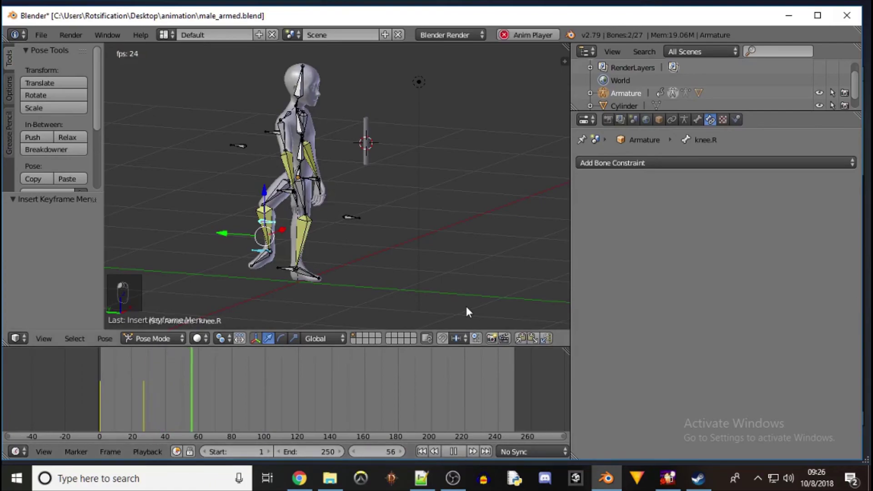
click(329, 453)
text(340)
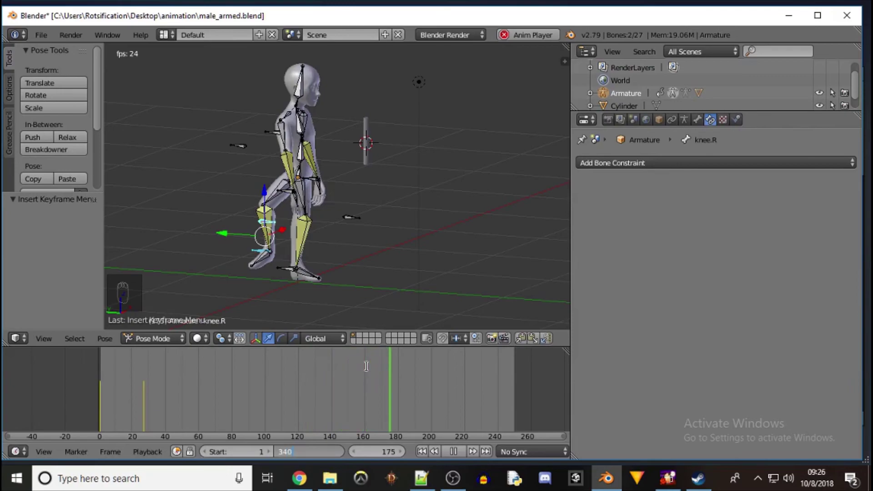
key(BackSpace)
text(0)
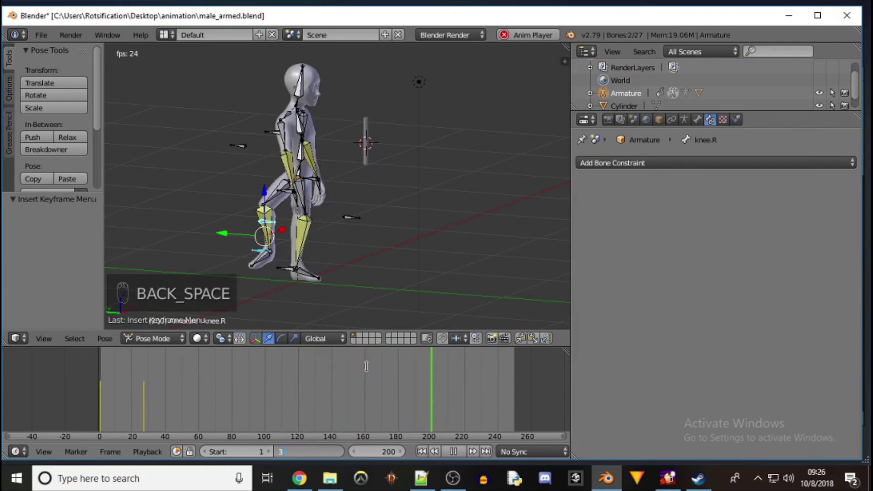
key(Return)
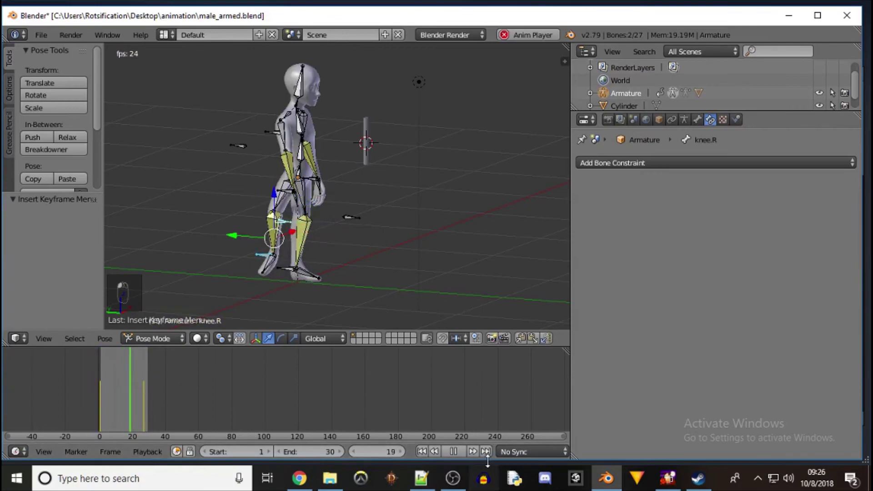
click(458, 452)
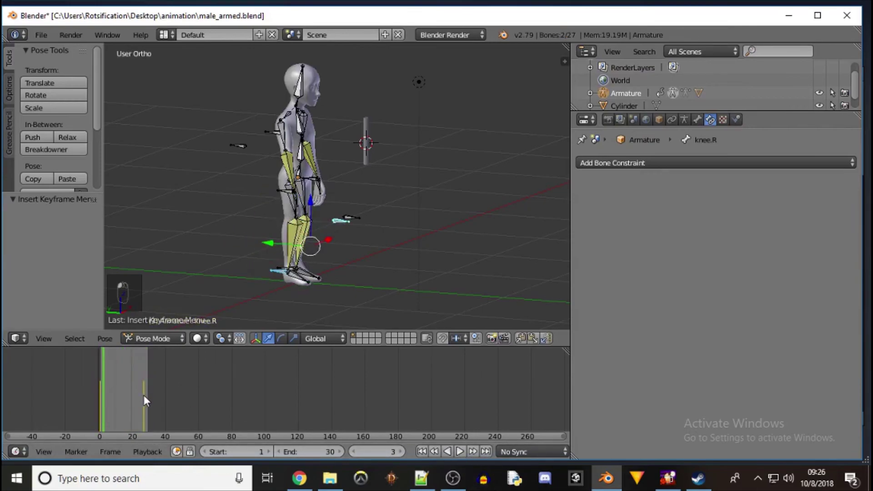
Go to frame 27 and move the right arm's IK bone by about X -0.149, Y 0.363, Z 0.084
click(143, 397)
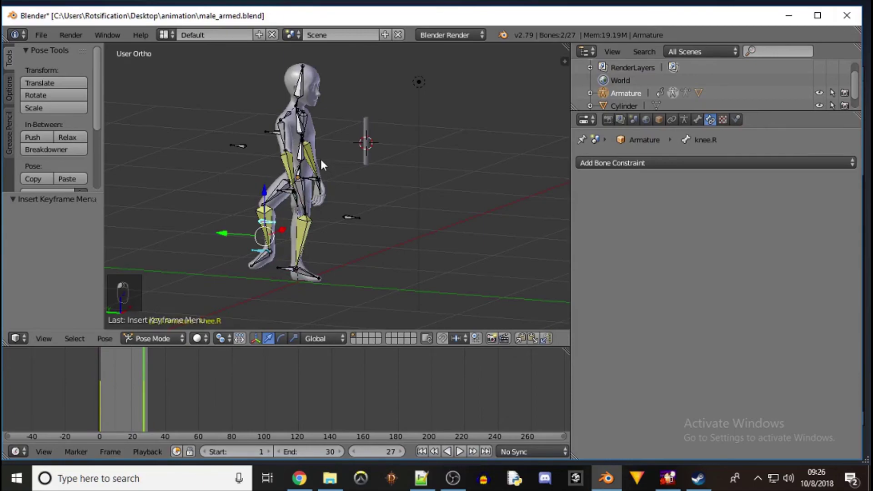
right_click(291, 195)
key(g)
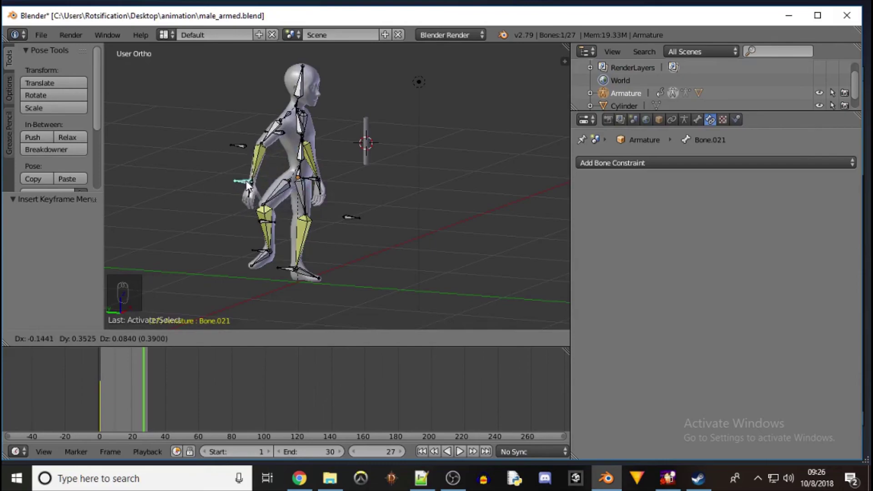
click(248, 186)
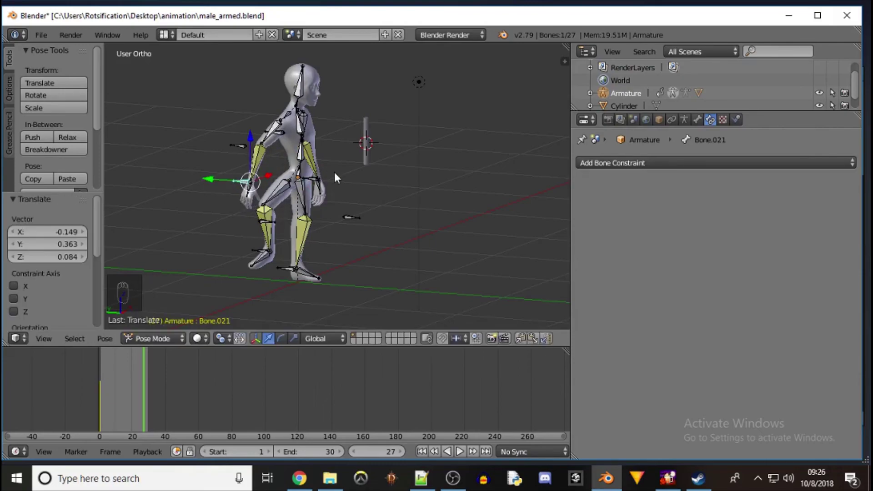
Rotate the bone at the base of the spine by about -36.1° around the global Z axis
right_click(301, 171)
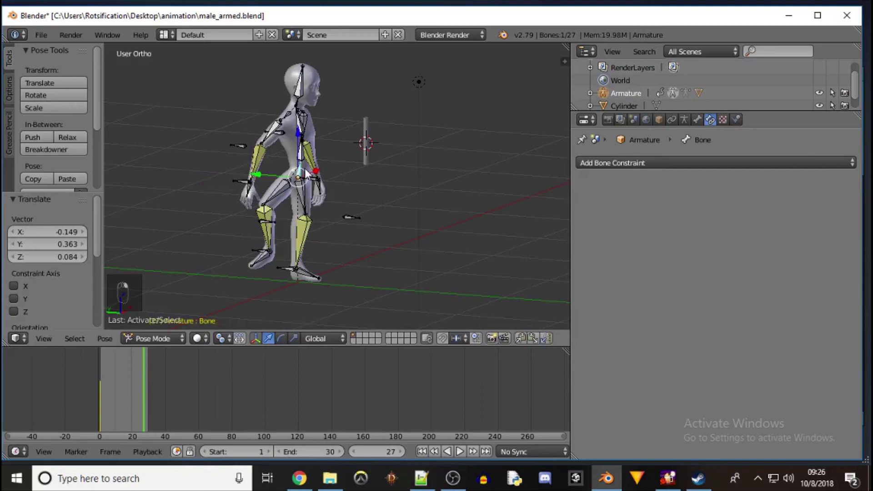
key(r)
key(z)
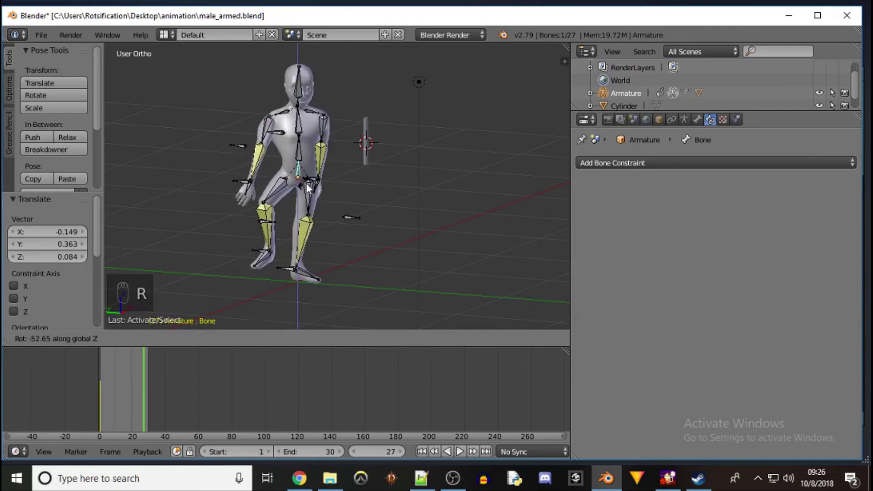
mouse_move(309, 187)
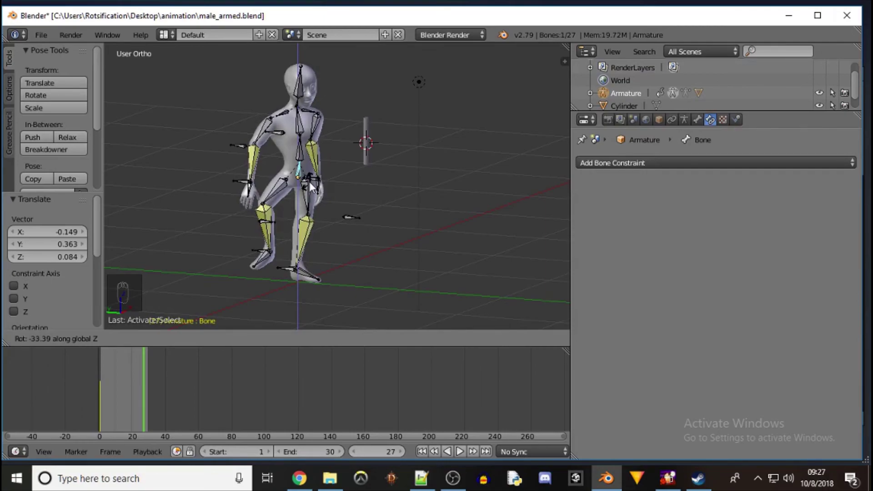
click(311, 186)
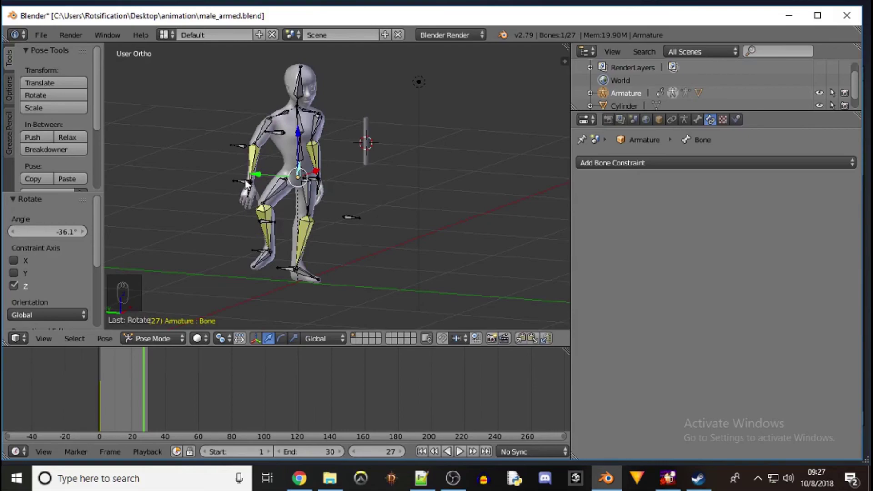
Move the right arm's IK bone in front of the body by about X 0.317, Y 0.092, Z -0.064
right_click(246, 184)
middle_drag(190, 175, 358, 195)
key(g)
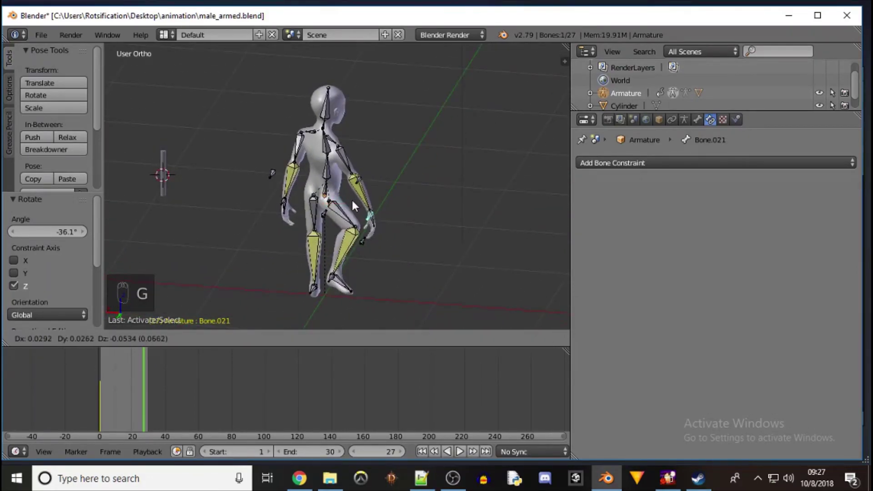
click(322, 207)
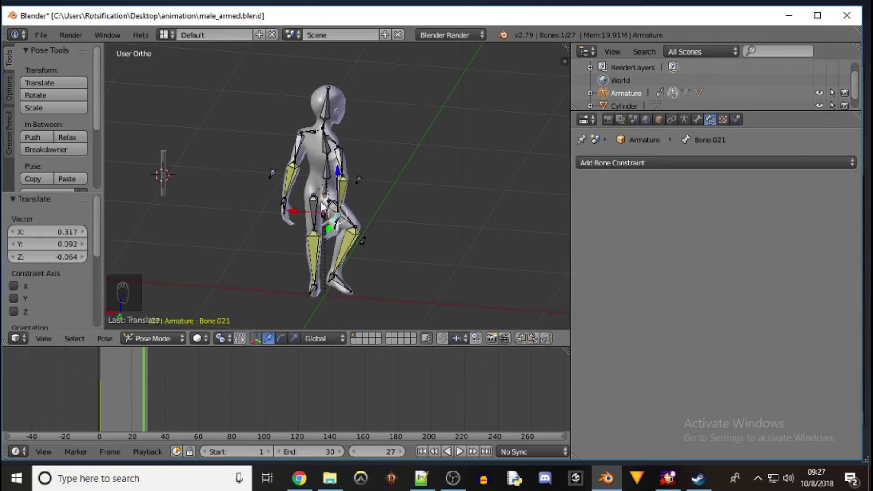
Rotate the right forearm bone by about -24.7° around the global Z axis
right_click(343, 192)
key(r)
key(z)
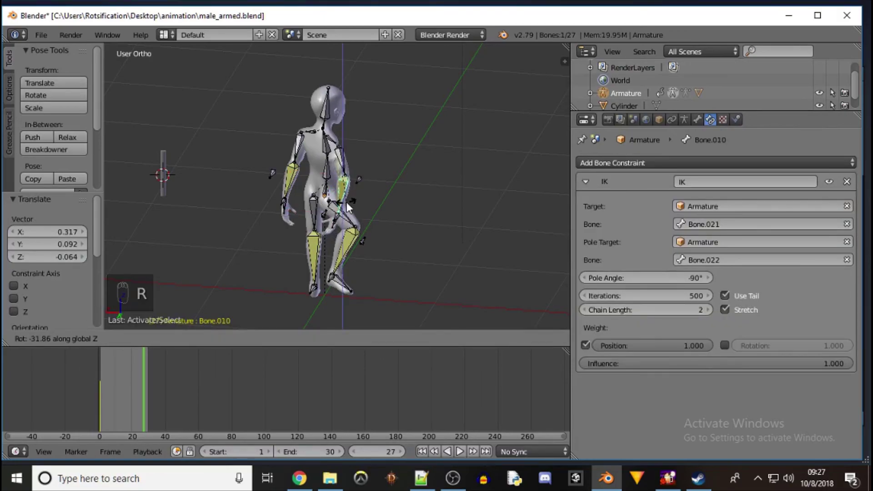
click(349, 201)
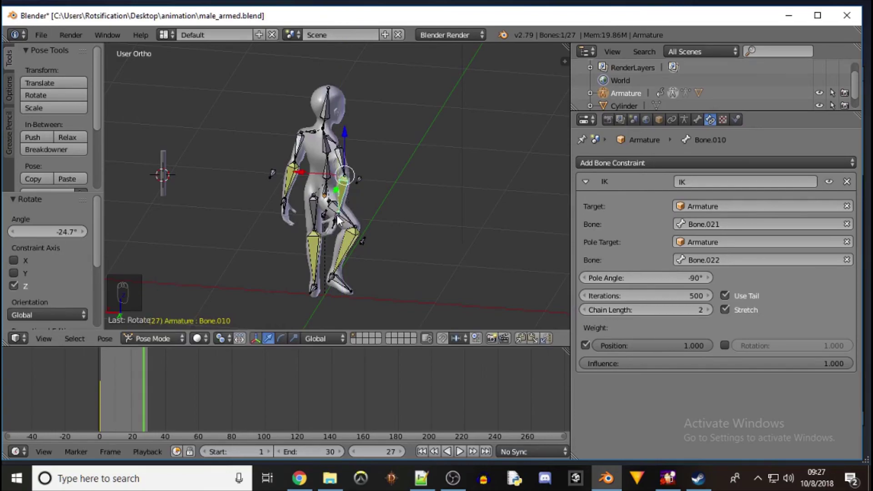
right_click(338, 221)
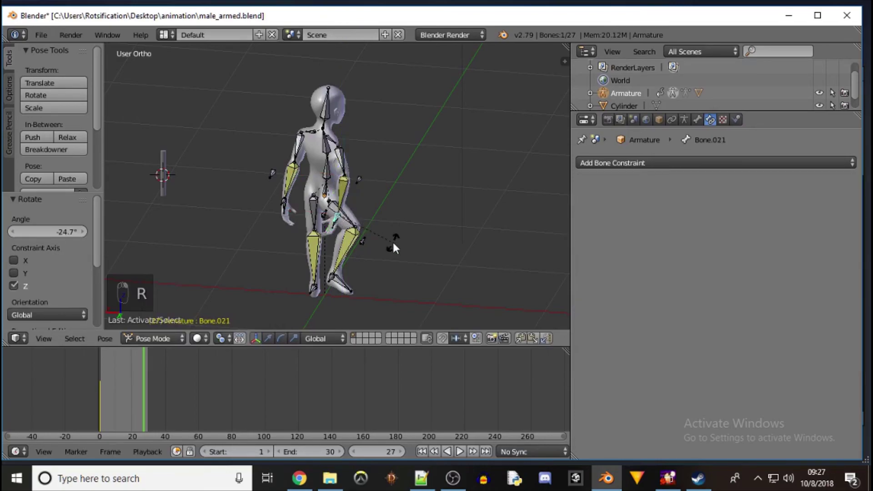
key(r)
right_click(372, 247)
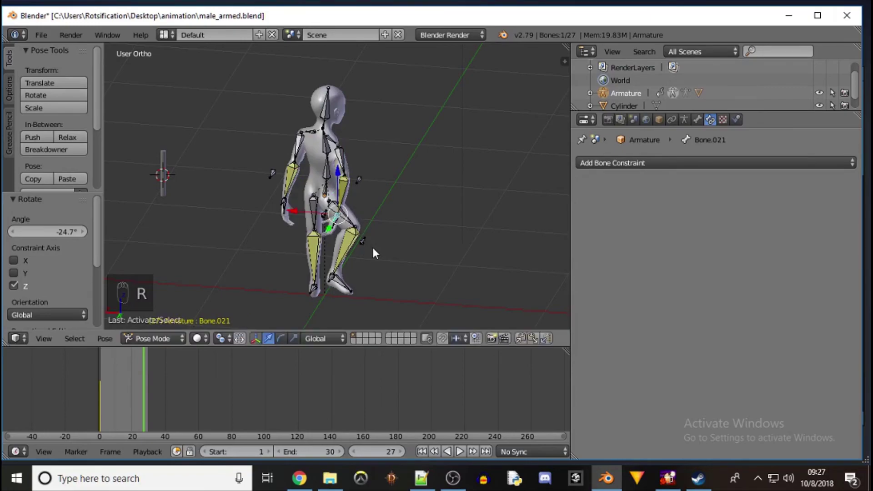
Rotate the right hand bone by about -107° around the global Z axis
right_click(335, 229)
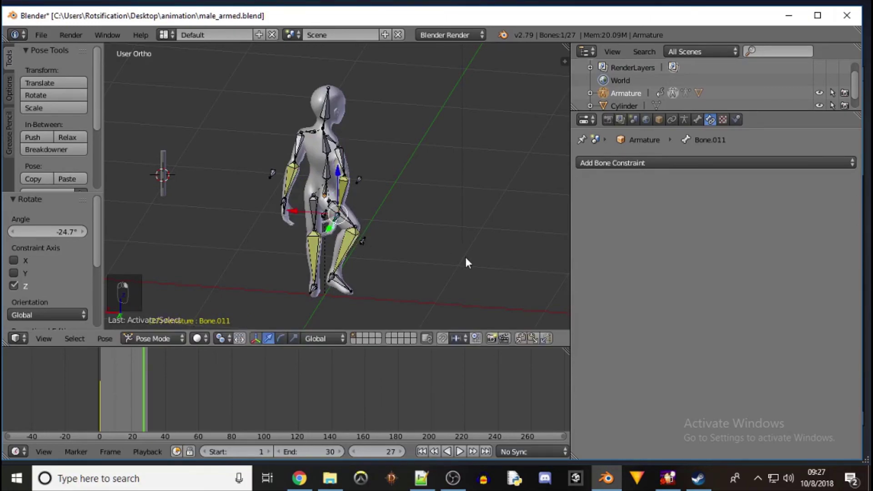
key(r)
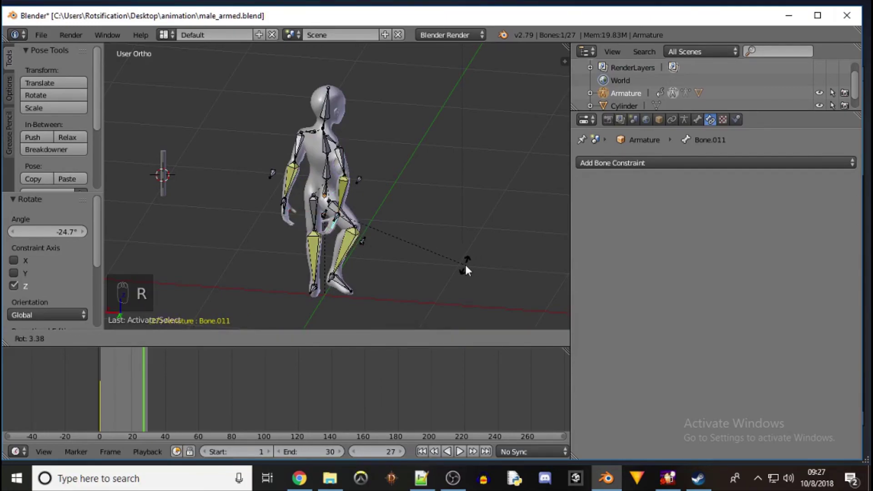
key(z)
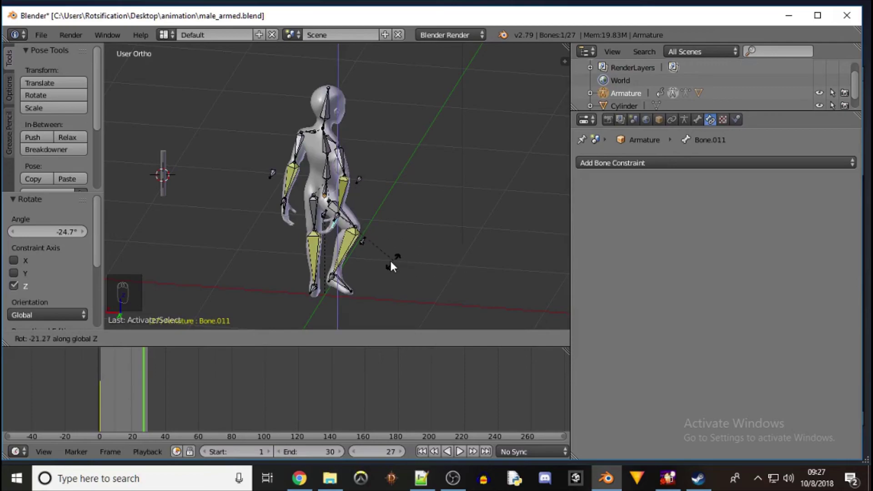
click(317, 250)
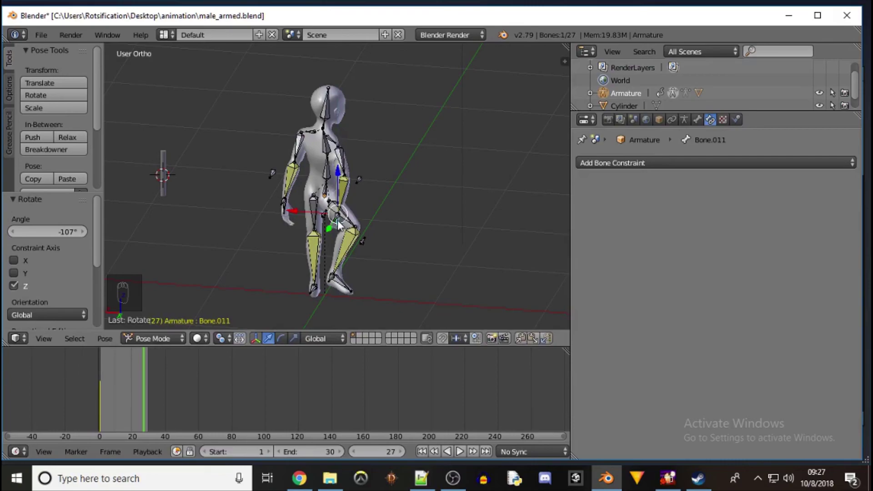
Move the right arm's IK bone slightly inward and down by about X 0.076, Y 0.026, Z -0.027
right_click(337, 220)
key(g)
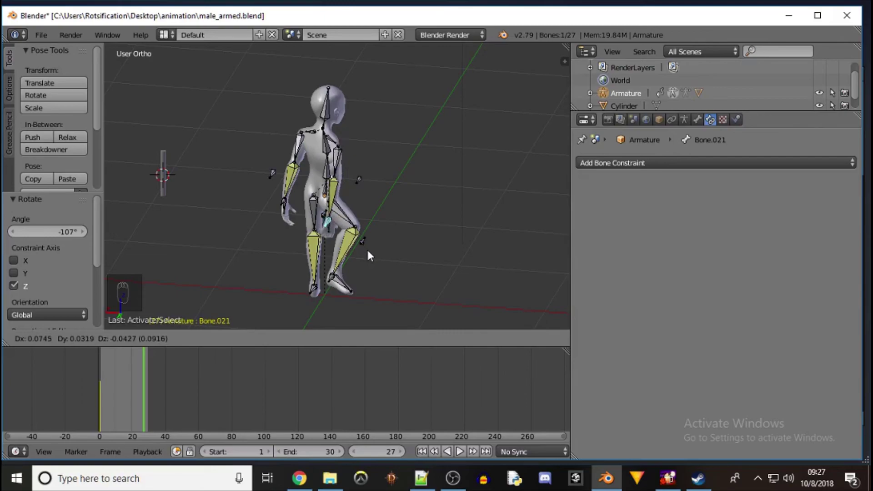
click(366, 246)
Insert a LocRotScale keyframe at frame 27 for the right arm IK, right knee target, right leg IK, right forearm and right hand bones
middle_drag(404, 180, 305, 169)
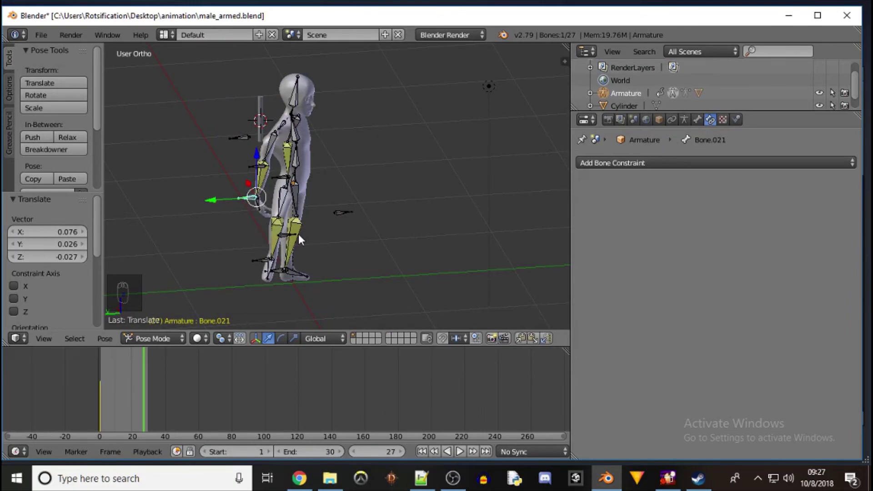
shift+right_click(285, 236)
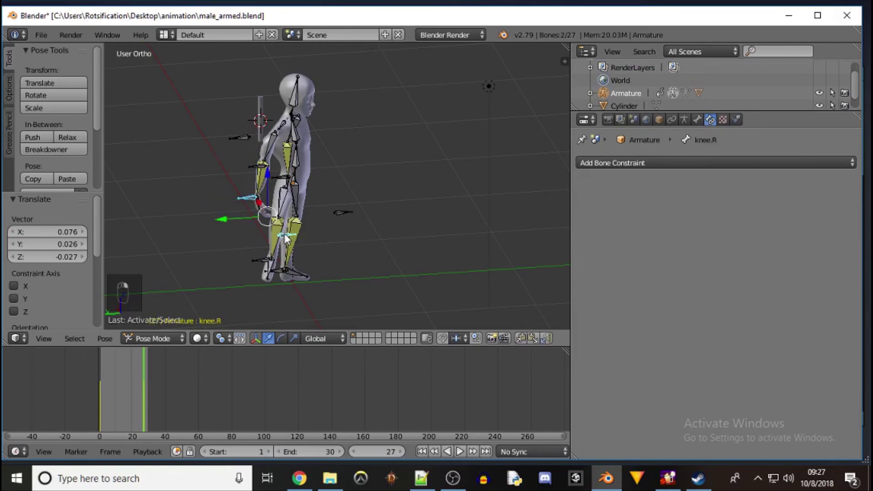
shift+right_click(262, 260)
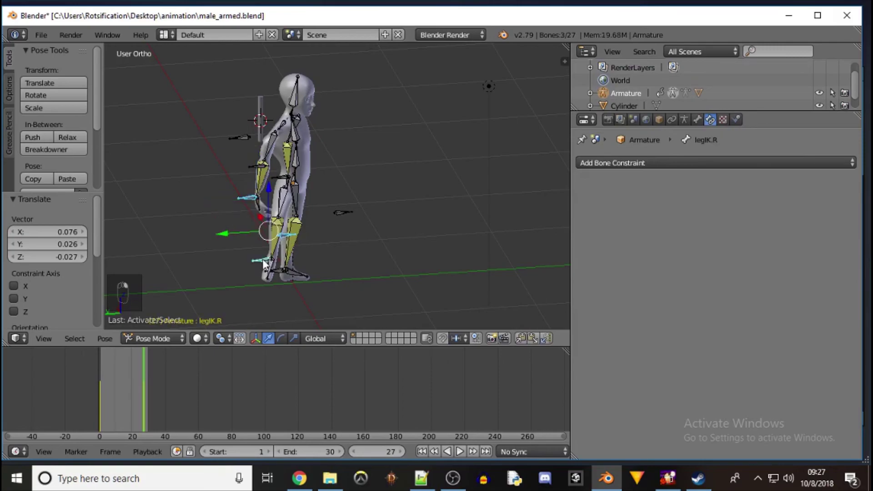
middle_drag(222, 238, 200, 233)
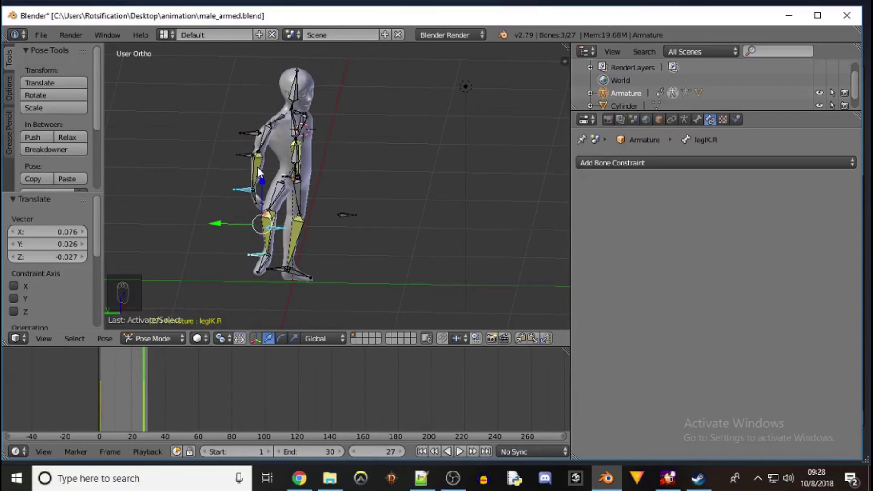
shift+right_click(253, 193)
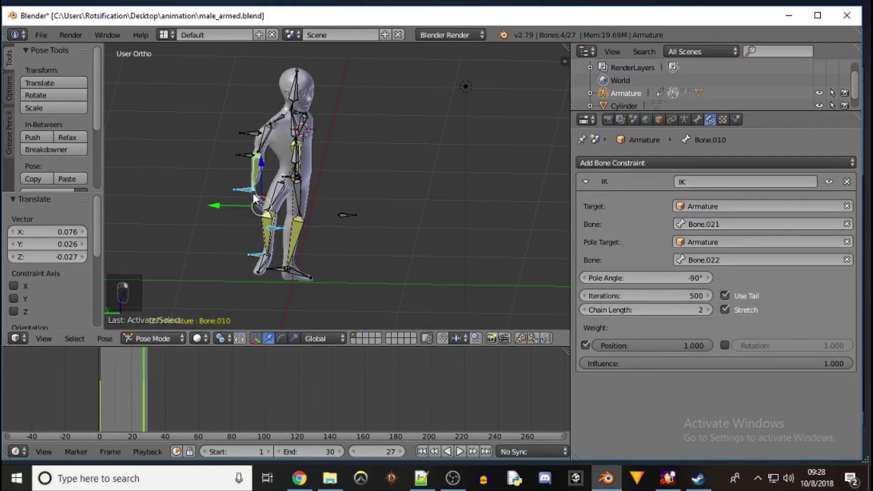
shift+right_click(286, 179)
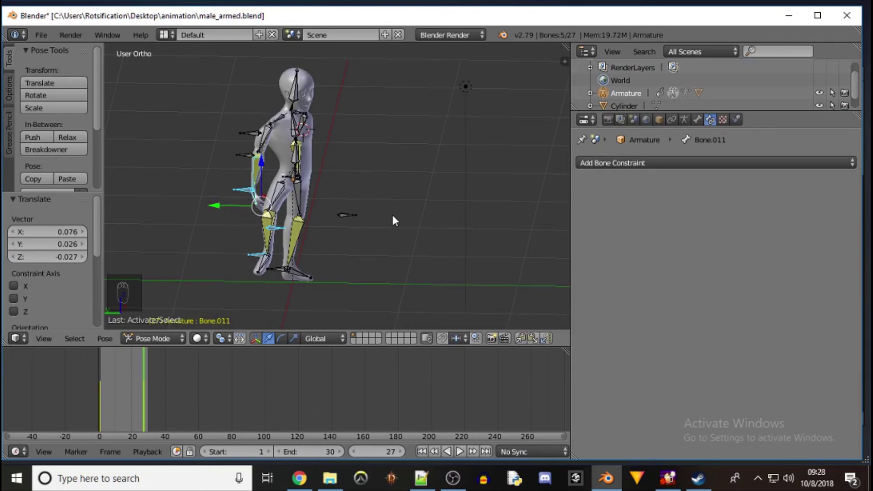
key(i)
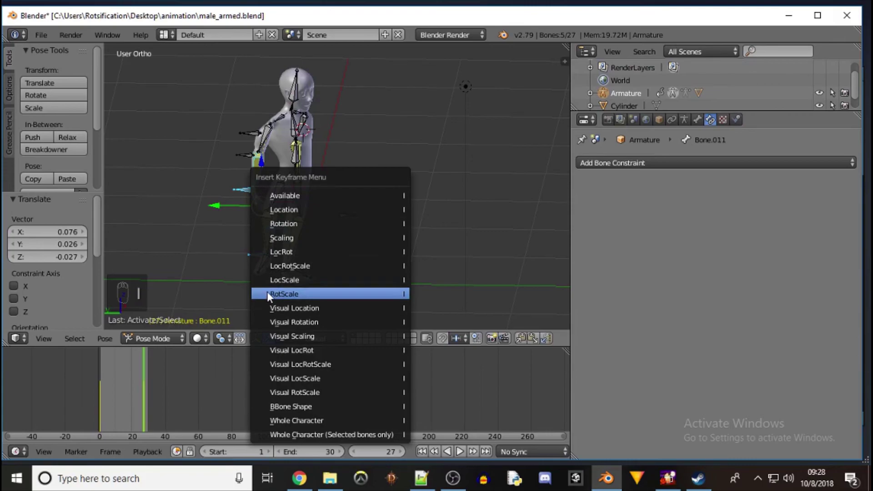
click(315, 266)
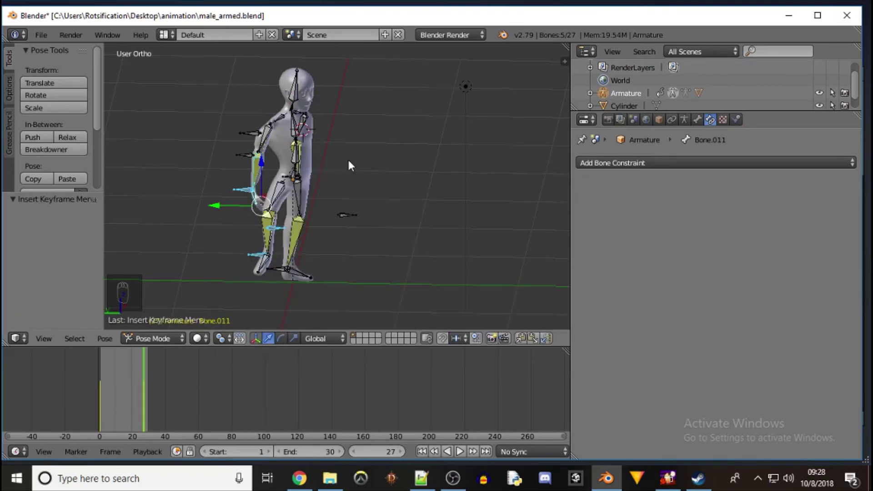
Clear the pose location and rotation of the selected right arm and right leg bones
middle_drag(361, 165, 418, 172)
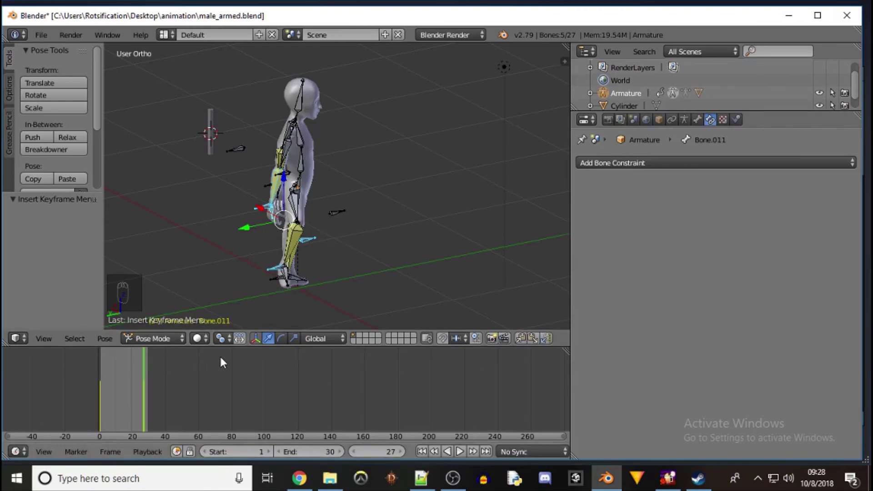
mouse_move(455, 485)
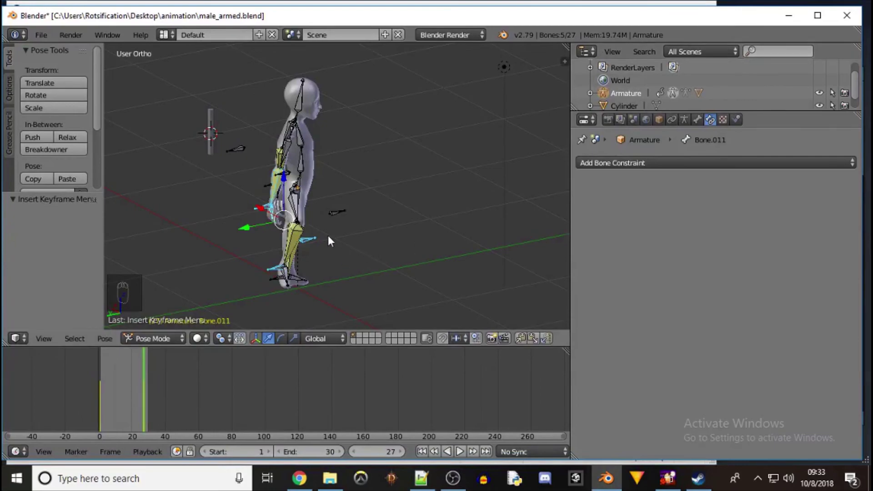
middle_drag(344, 249, 242, 240)
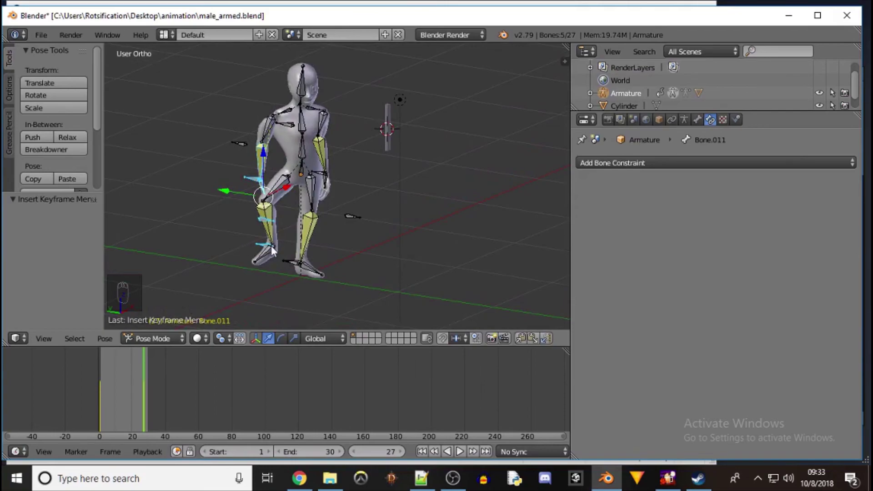
key(alt+g)
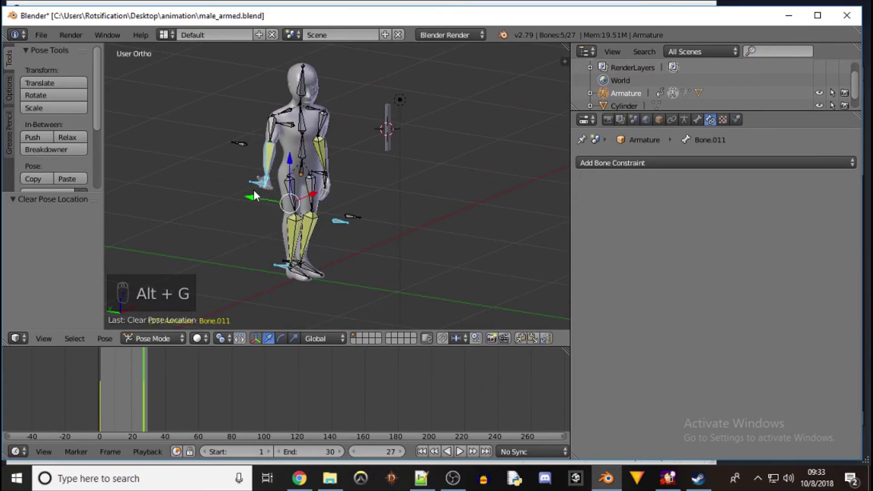
key(alt+r)
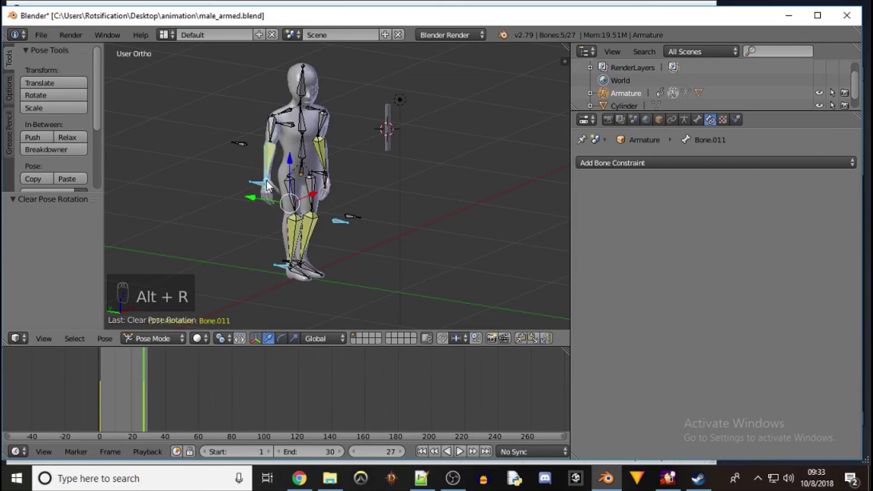
Select all the armature's bones, clear their pose location and rotation, and deselect them
key(a)
key(a)
key(a)
key(a)
key(s)
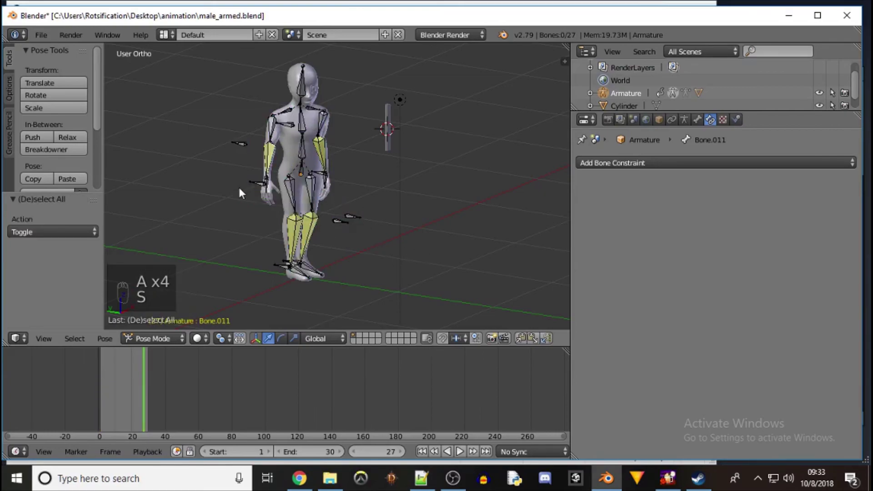
middle_drag(263, 167, 230, 175)
key(a)
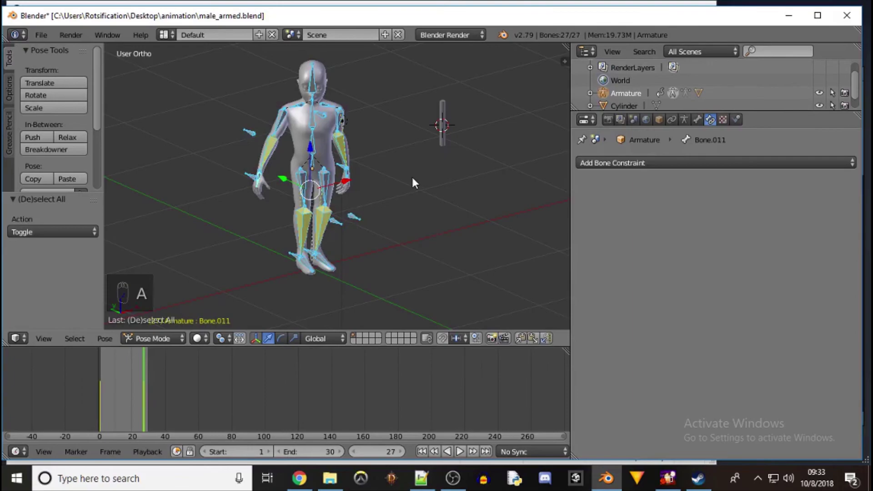
key(alt+g)
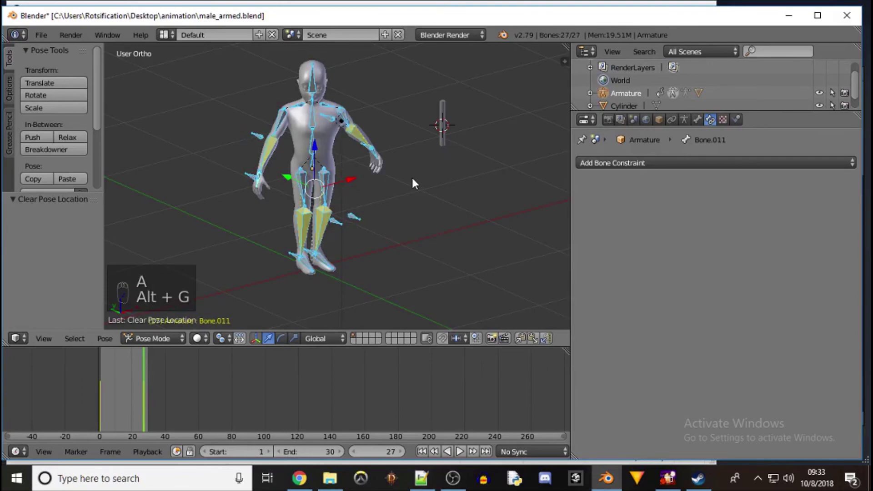
key(alt+r)
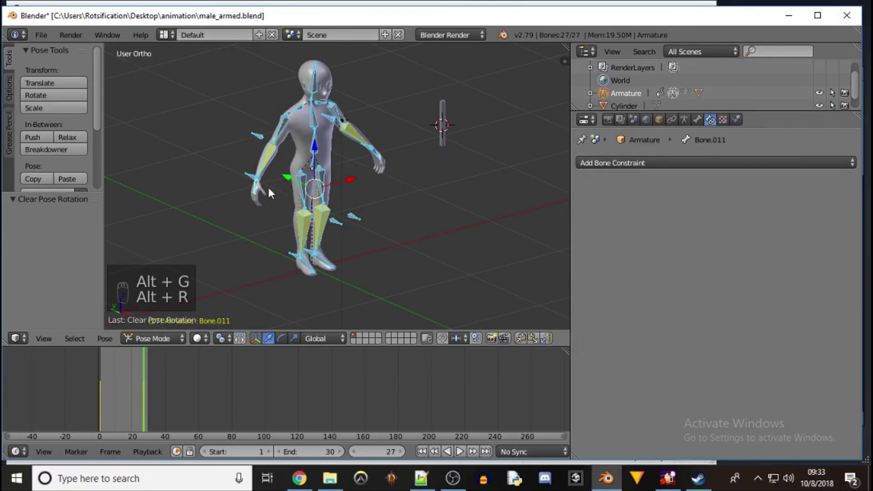
key(a)
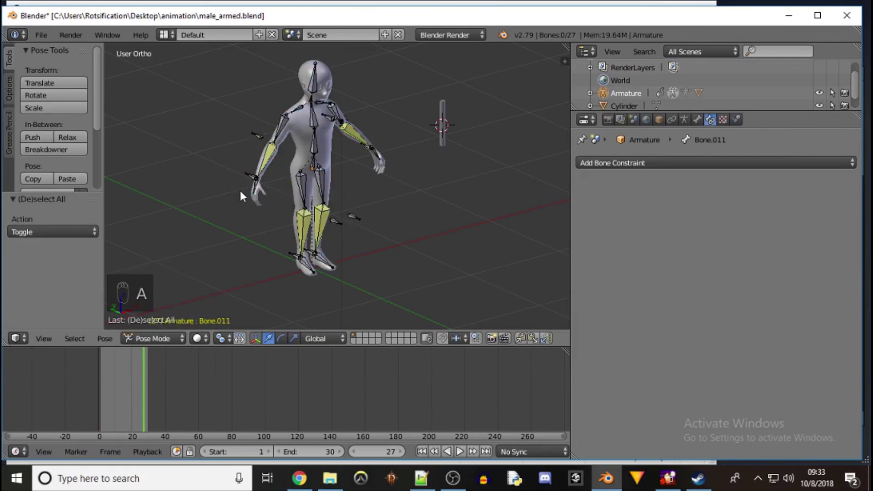
Return to frame 1 on the timeline and preview the animation
drag(143, 364, 101, 363)
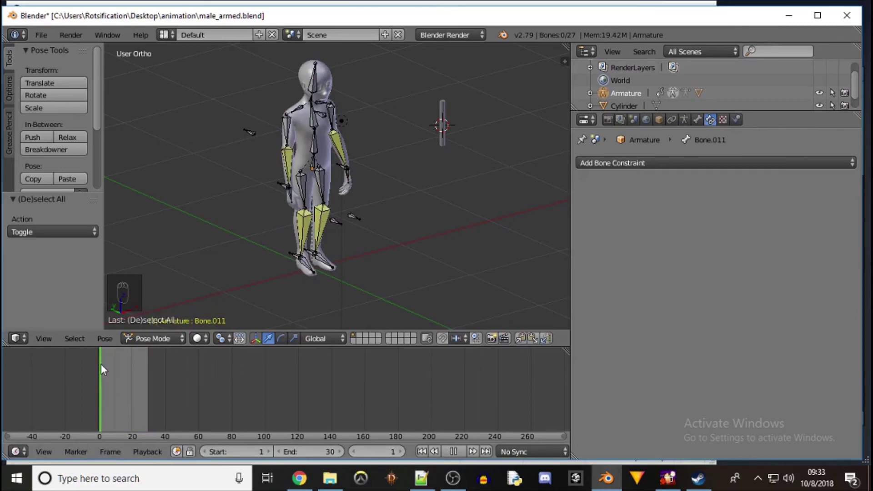
key(alt+a)
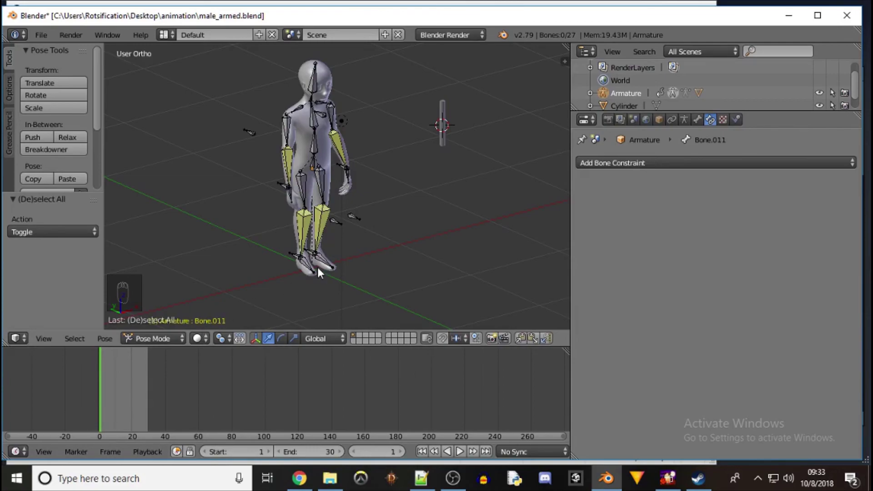
ctrl+scroll(113, 362, down, 3)
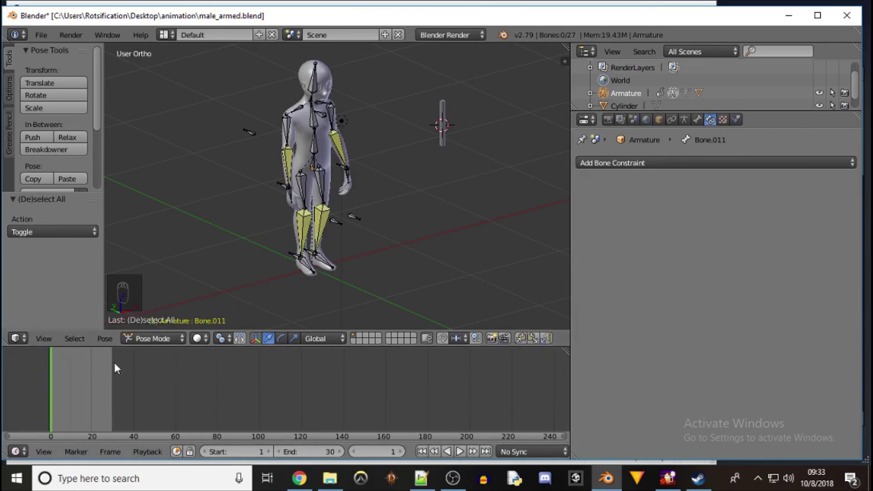
scroll(113, 362, up, 3)
drag(296, 435, 193, 414)
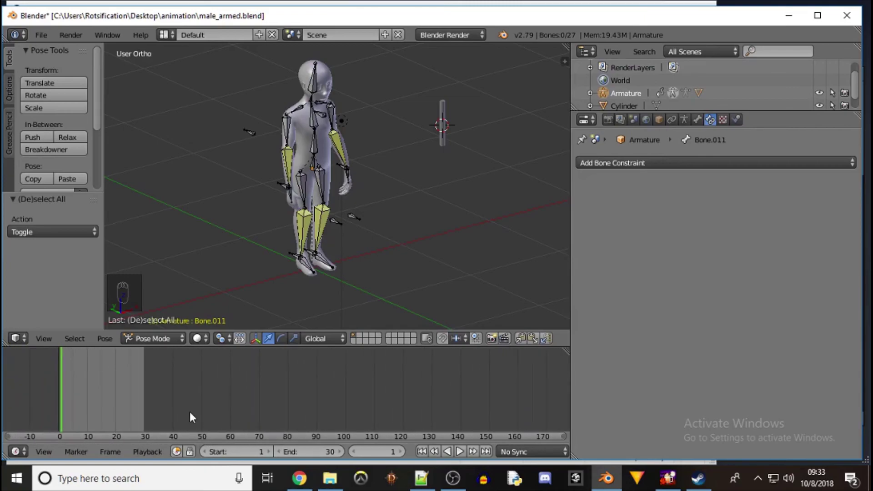
Split a Dope Sheet editor off from the timeline area and widen it
drag(5, 457, 184, 454)
click(26, 453)
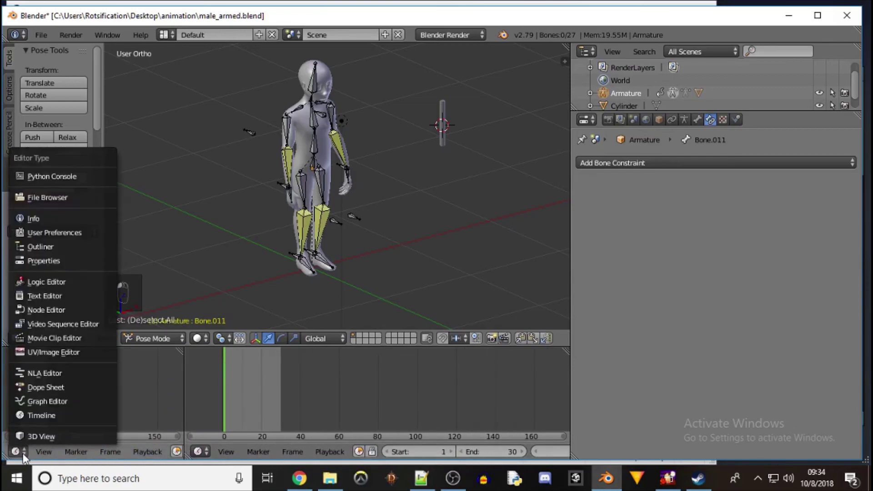
click(35, 388)
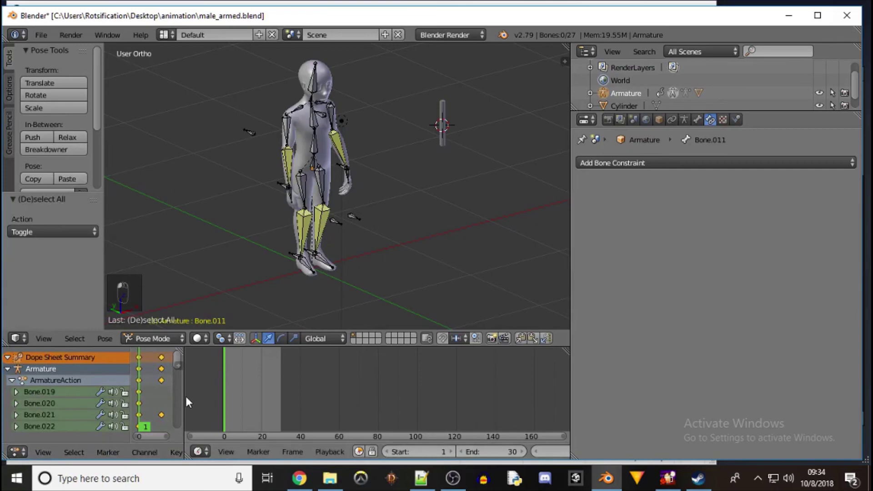
drag(184, 396, 448, 399)
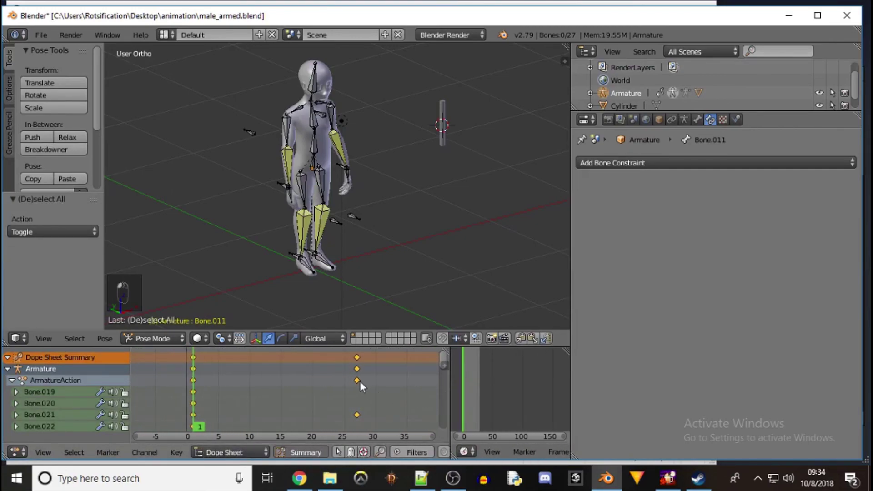
Delete all the armature's keyframes at frame 27 and set the current frame to 7
key(x)
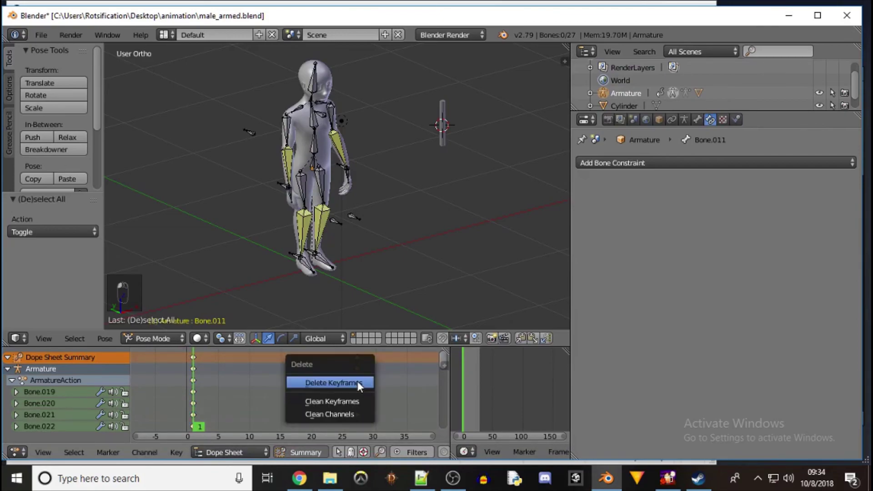
click(357, 384)
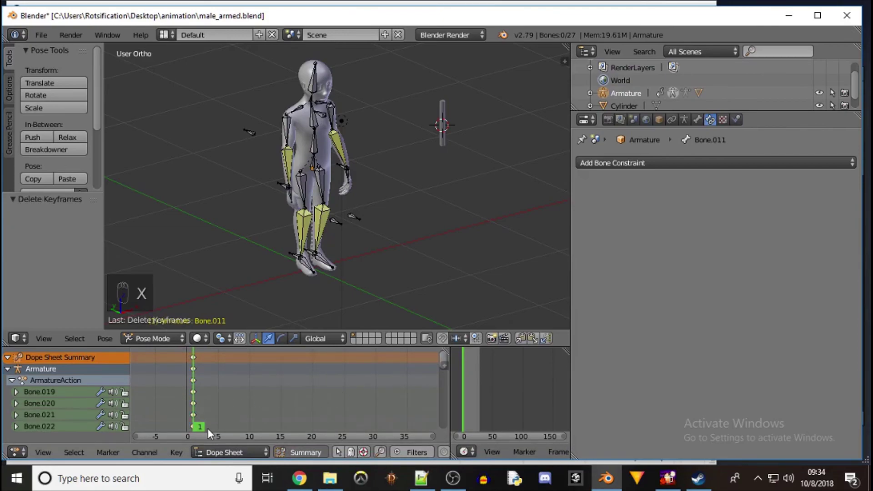
drag(203, 425, 230, 424)
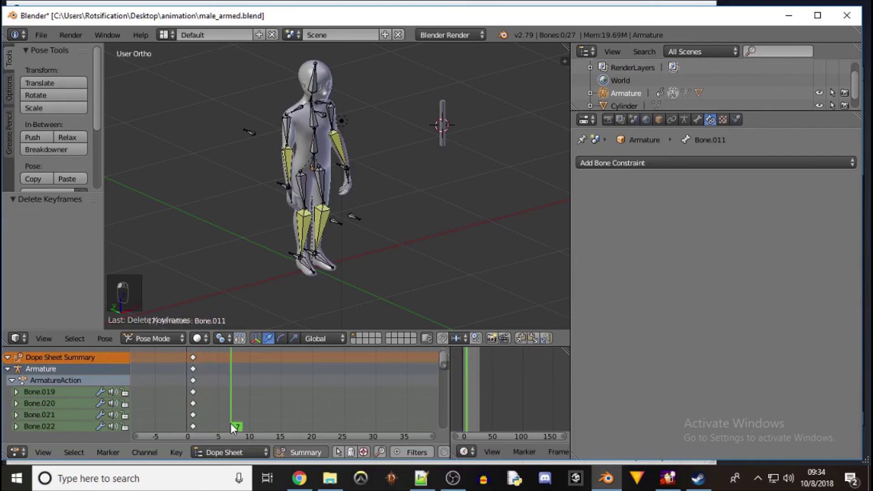
Move the right arm's IK bone freely by about X -0.098, Y 0.114, Z 0.080
right_click(295, 256)
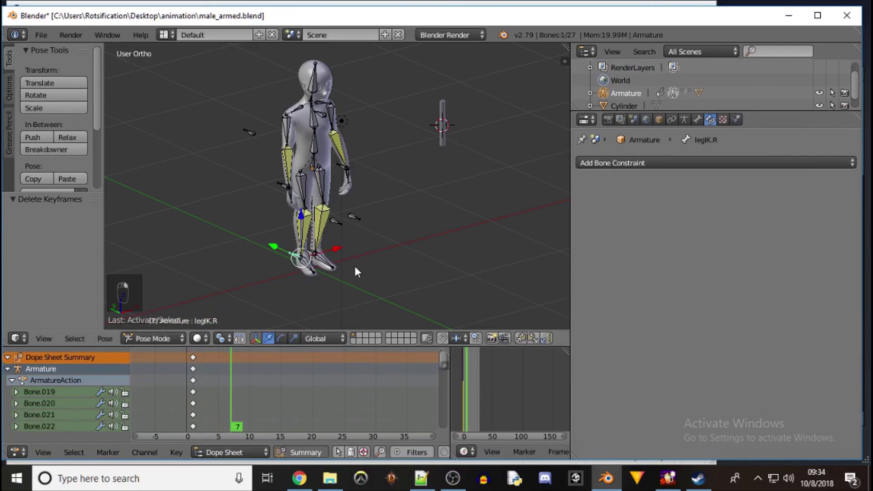
right_click(284, 186)
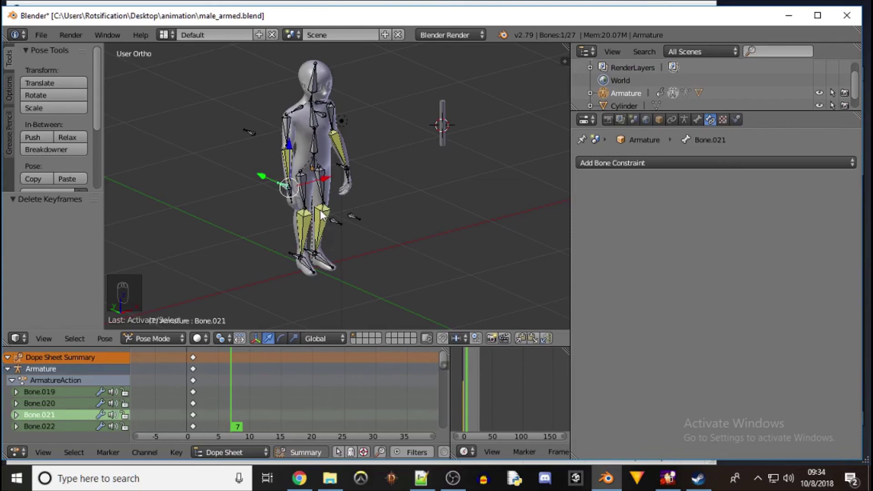
key(g)
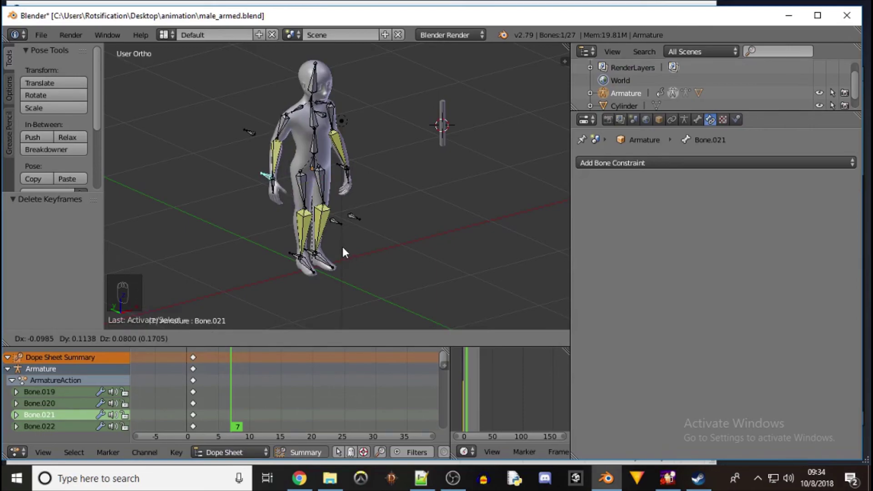
click(343, 248)
Shift the right arm's IK bone in side view about 0.216 along global Y and about -0.051 along global Z
key(KP_1)
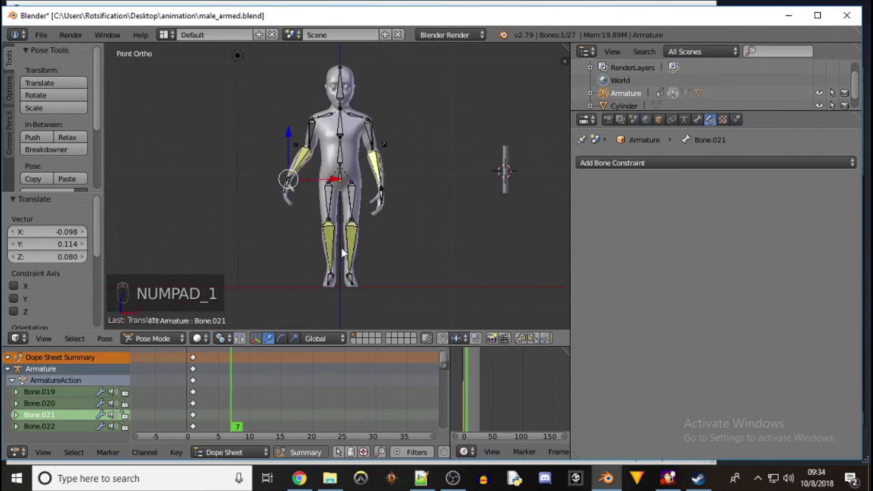
key(KP_3)
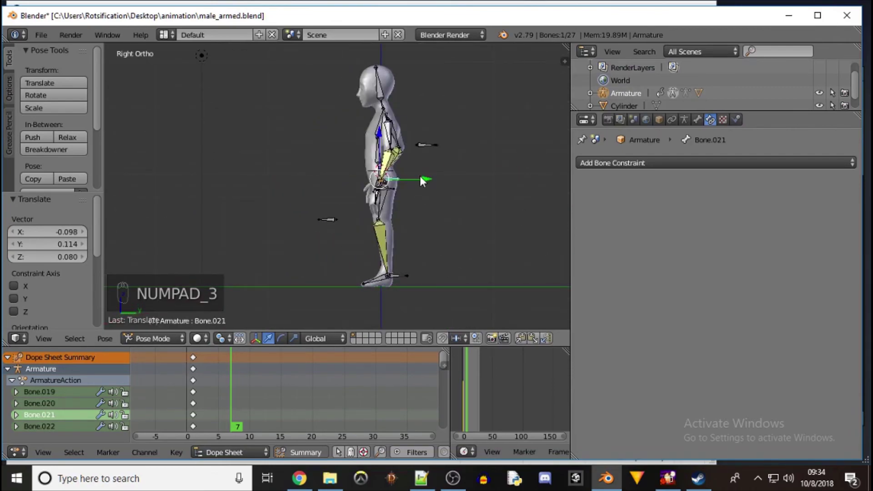
drag(421, 178, 447, 187)
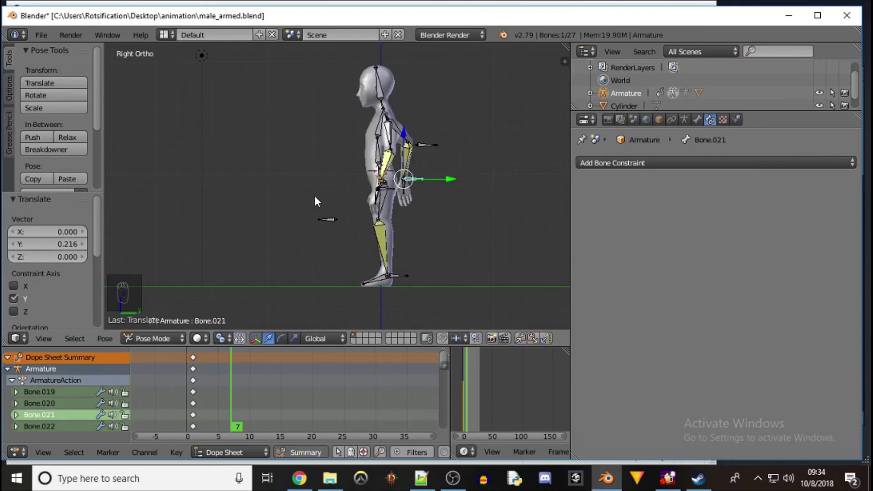
key(g)
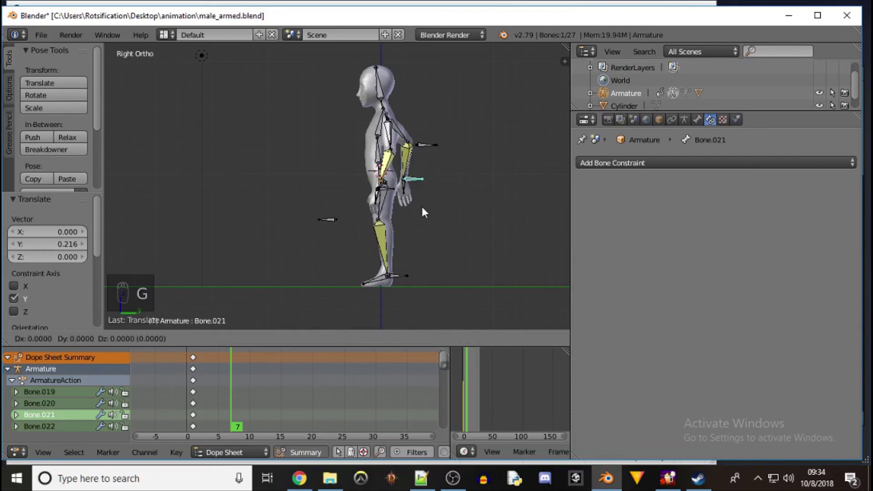
key(z)
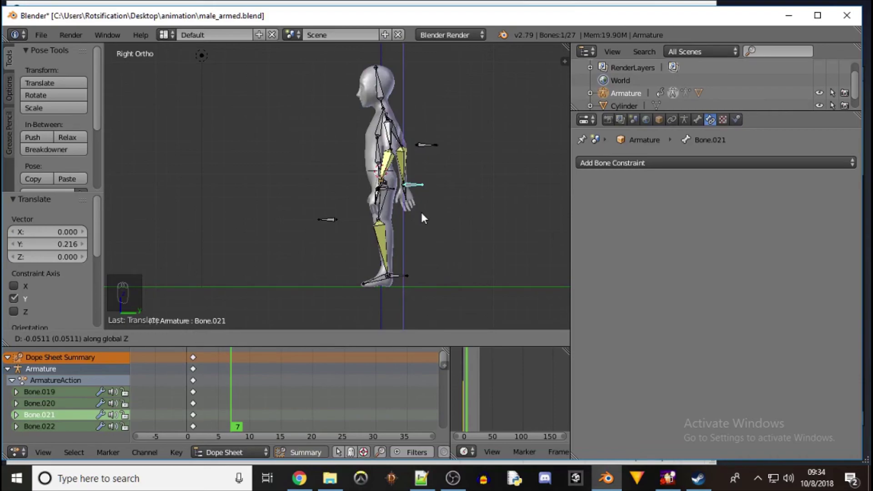
click(422, 216)
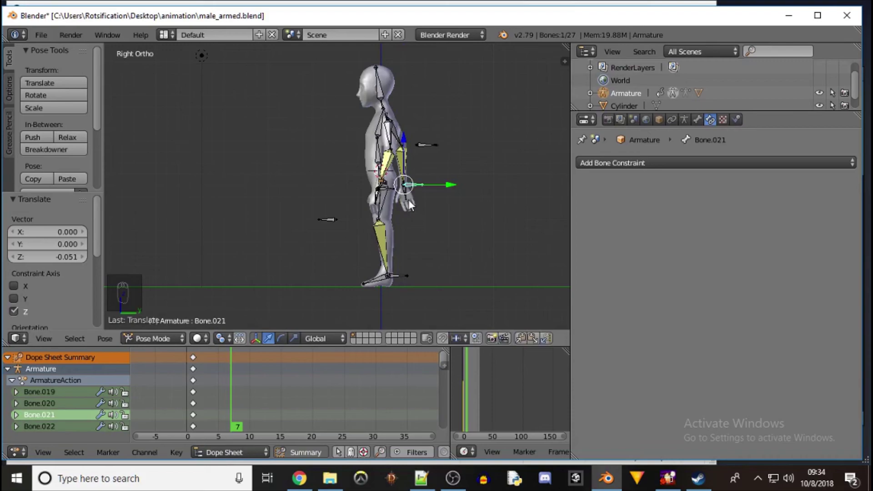
Rotate the right hand bone by about -70.4° around the global Z axis
right_click(406, 193)
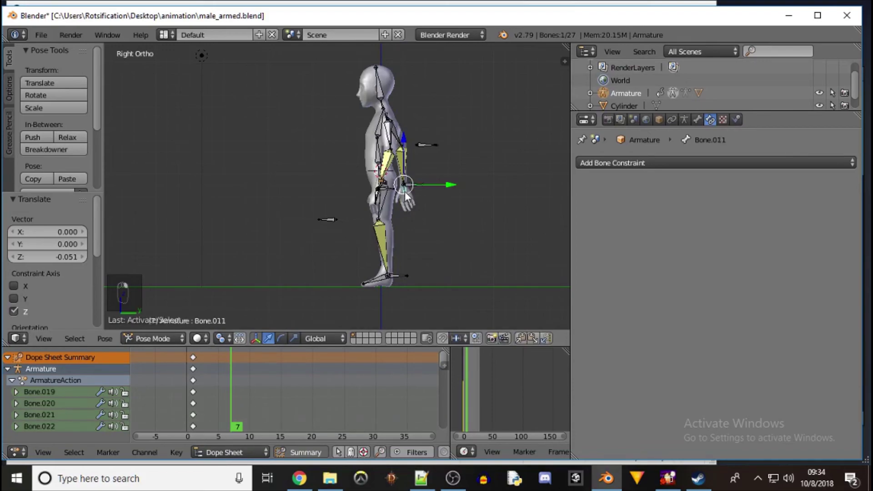
key(r)
key(z)
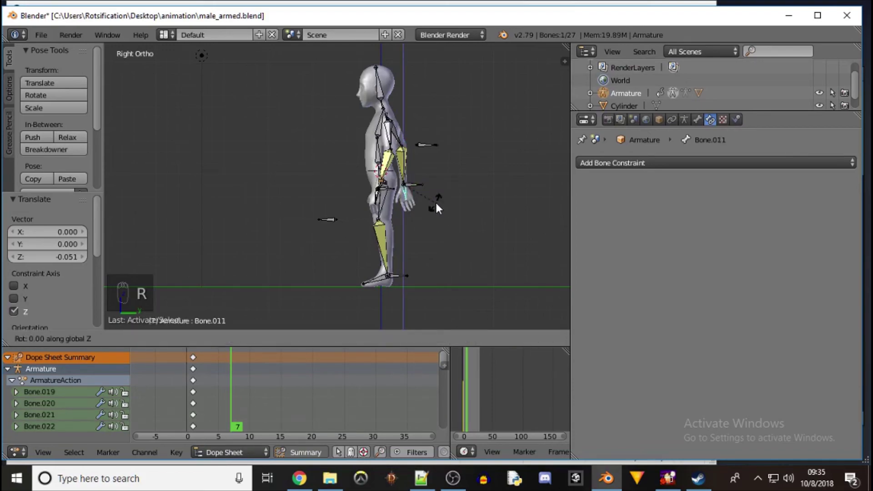
click(400, 218)
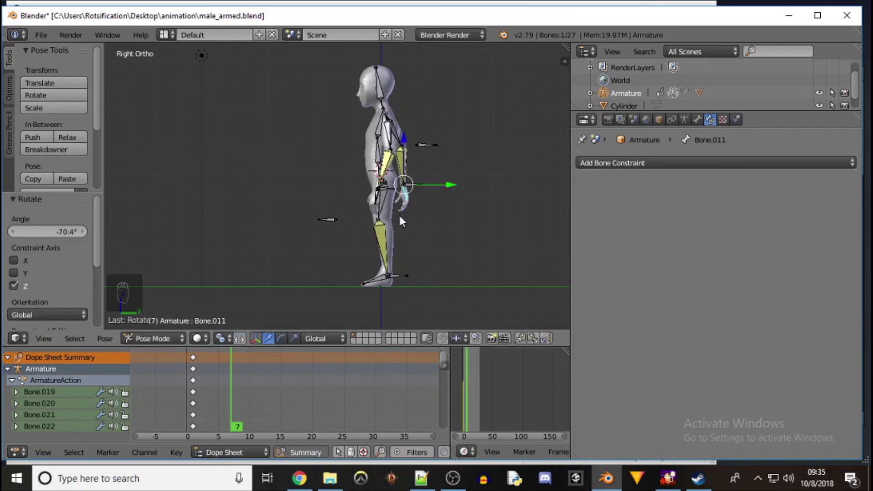
Rotate the lowest spine bone by about -14.5° around the global Z axis
middle_drag(326, 186, 465, 209)
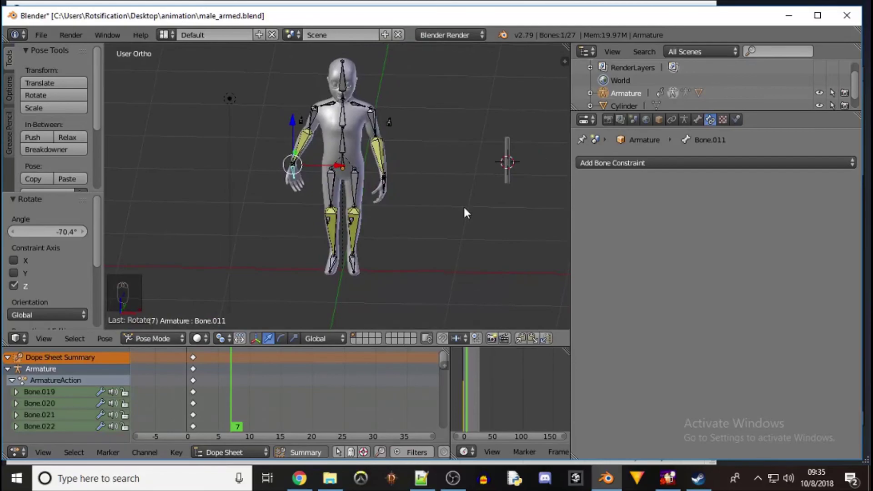
right_click(344, 166)
key(r)
key(z)
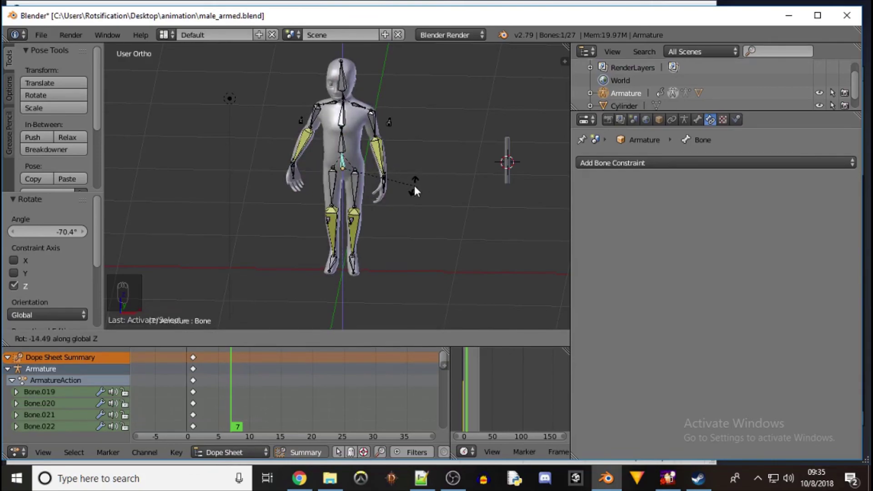
click(413, 185)
key(KP_1)
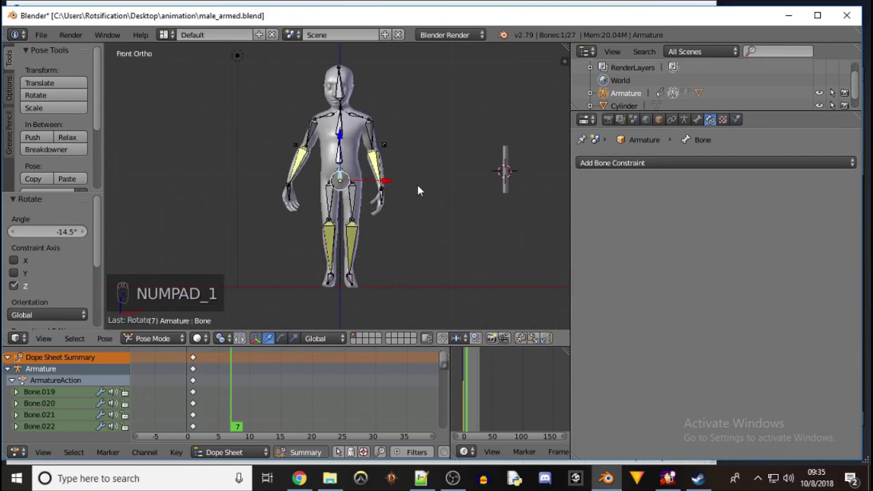
Move the right arm's IK bone inward by about 0.136 along global X in front view
middle_drag(271, 182, 290, 190)
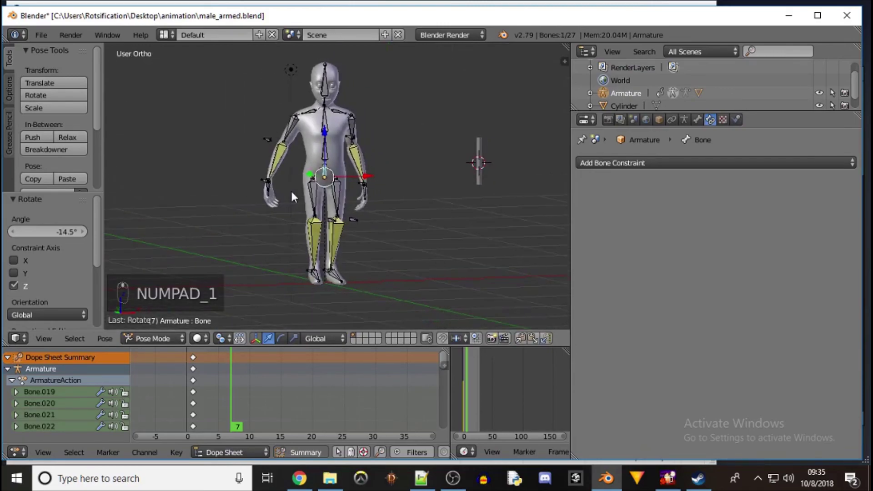
right_click(267, 181)
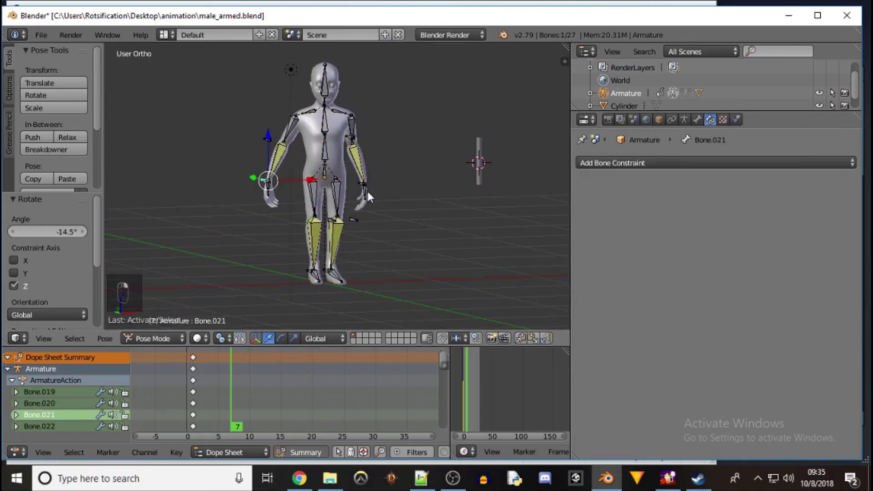
key(KP_1)
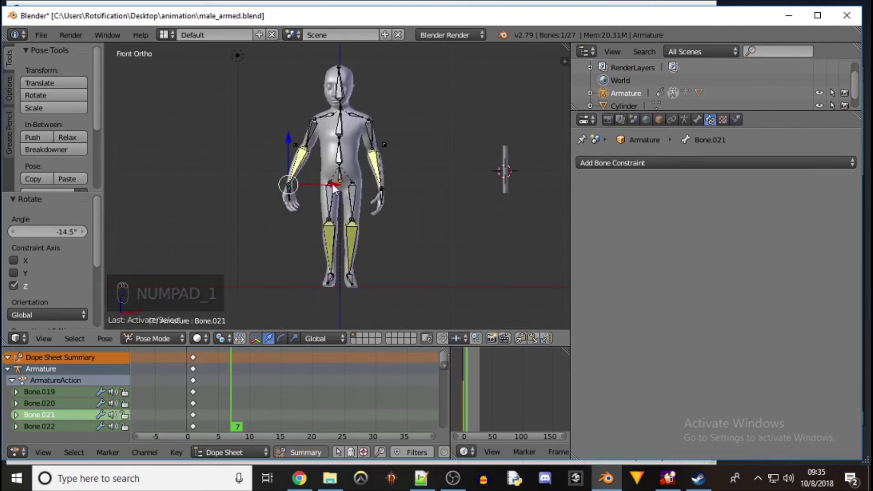
key(g)
key(x)
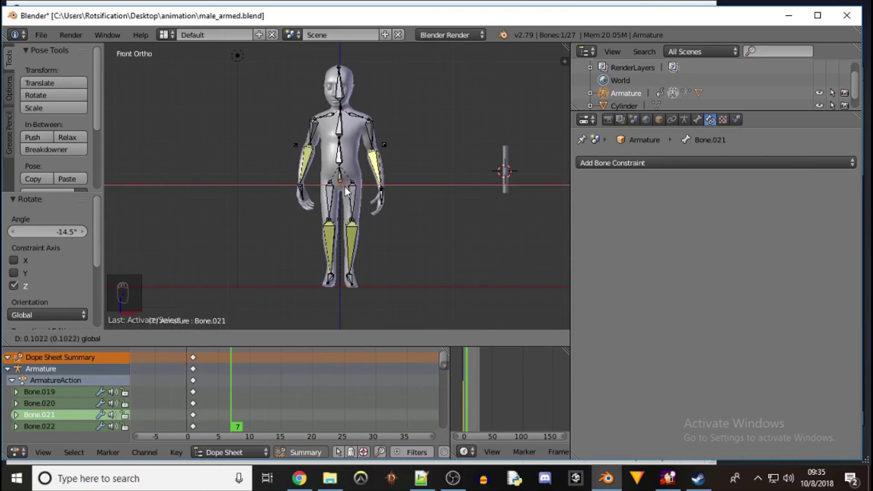
click(348, 186)
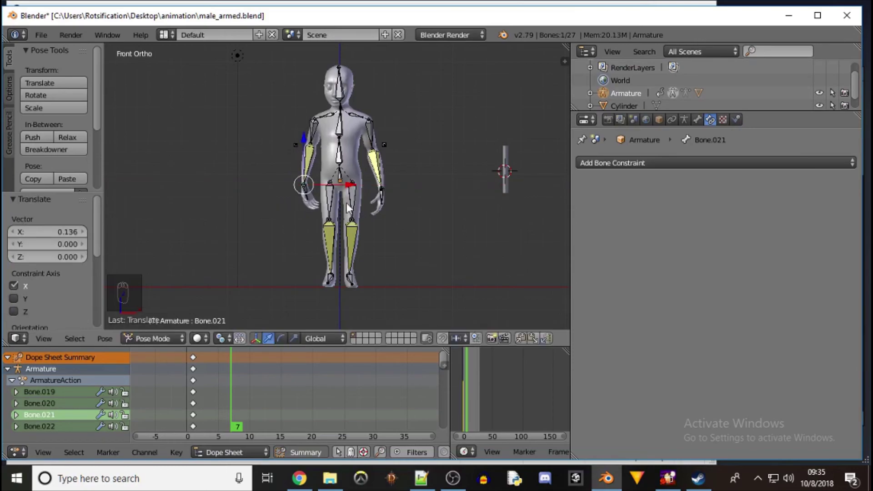
Rotate the right lower leg bone by about -26.9° around the global Z axis
right_click(329, 249)
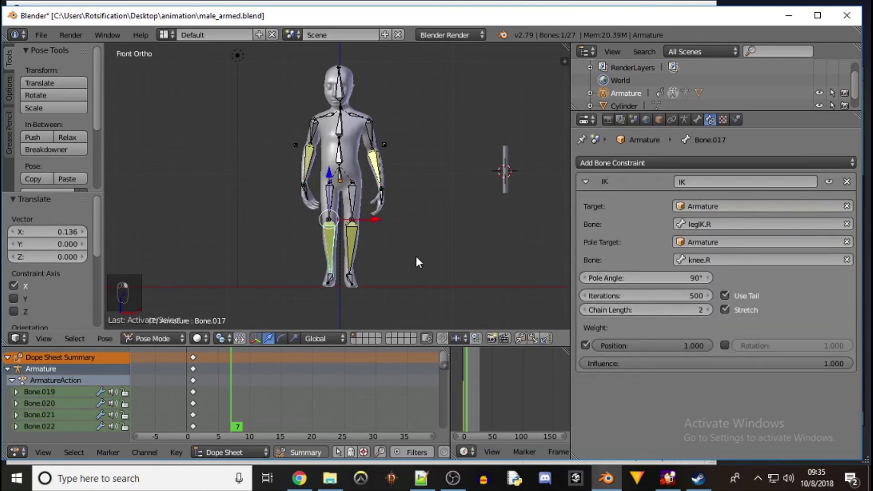
key(r)
key(z)
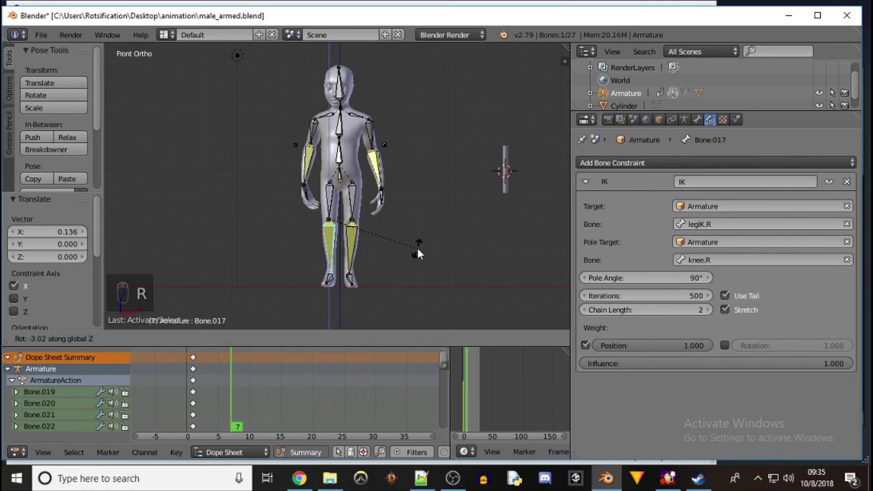
click(422, 208)
Rotate the head bone by about 13.8° around the global Z axis
right_click(342, 99)
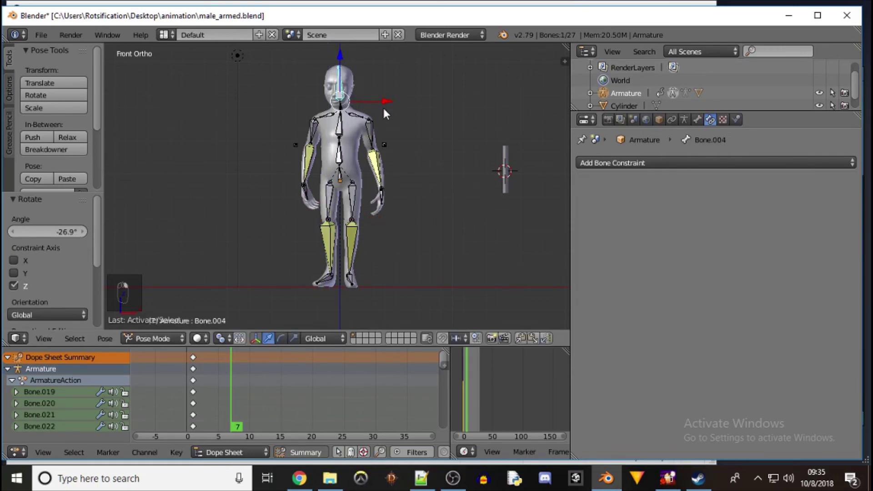
key(r)
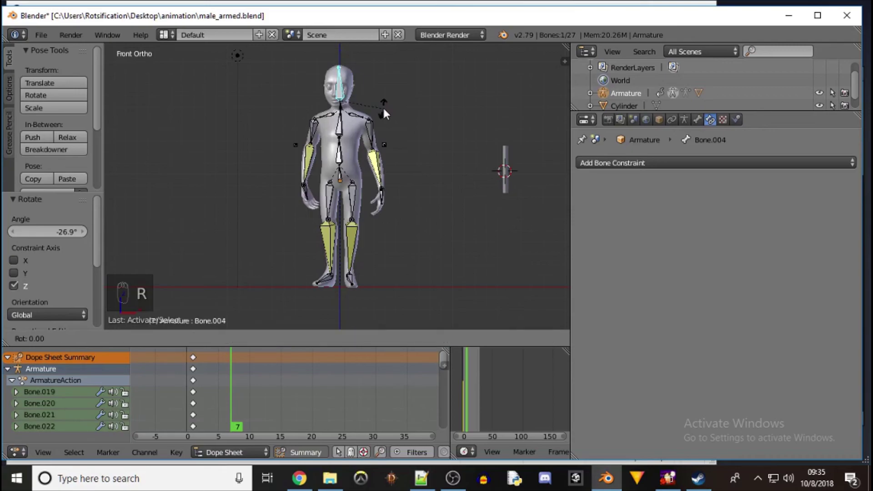
key(z)
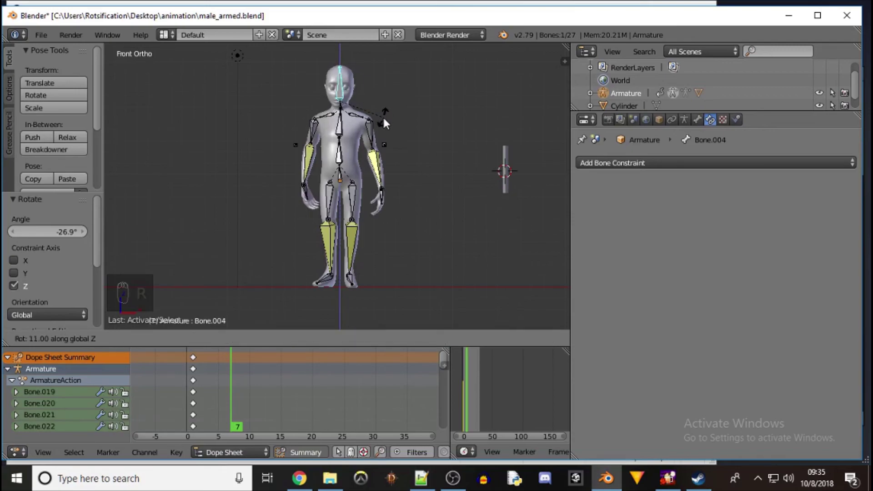
click(383, 122)
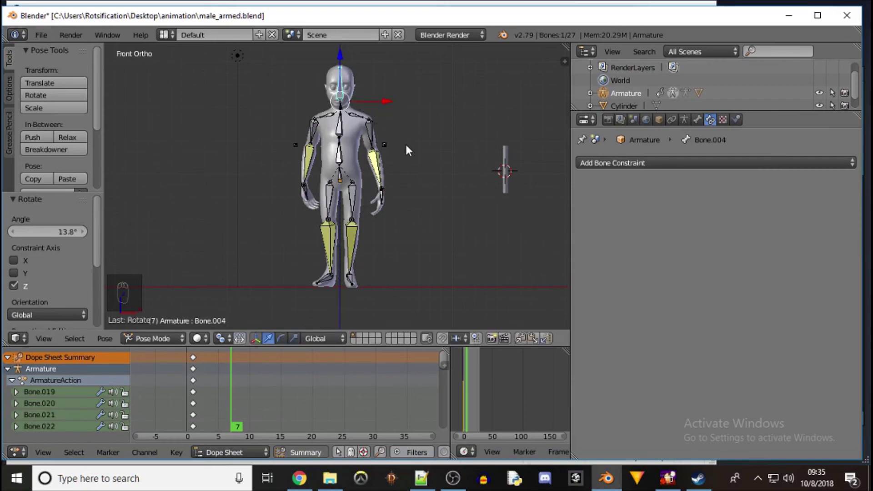
Select all bones of the armature and insert keyframes for the pose at frame 7
key(a)
key(a)
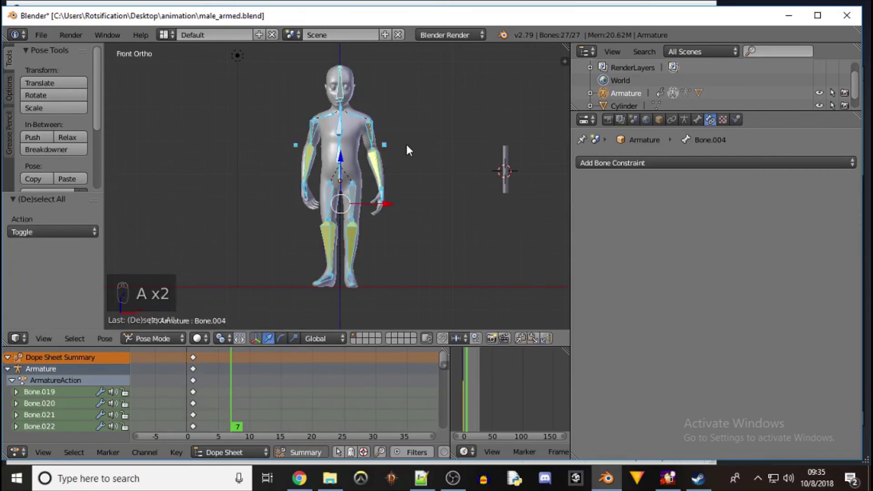
key(i)
click(401, 146)
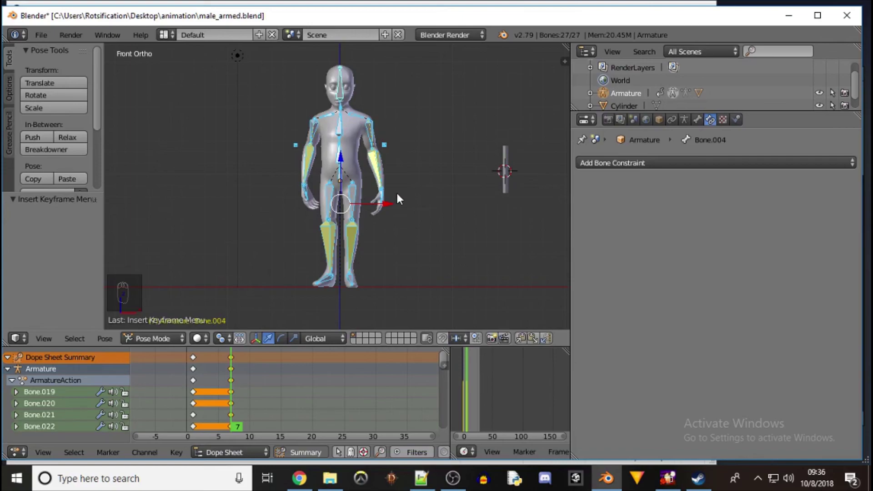
Shift the right arm's IK bone by about -0.051 along global Z and about 0.097 along global X
middle_drag(262, 179, 388, 200)
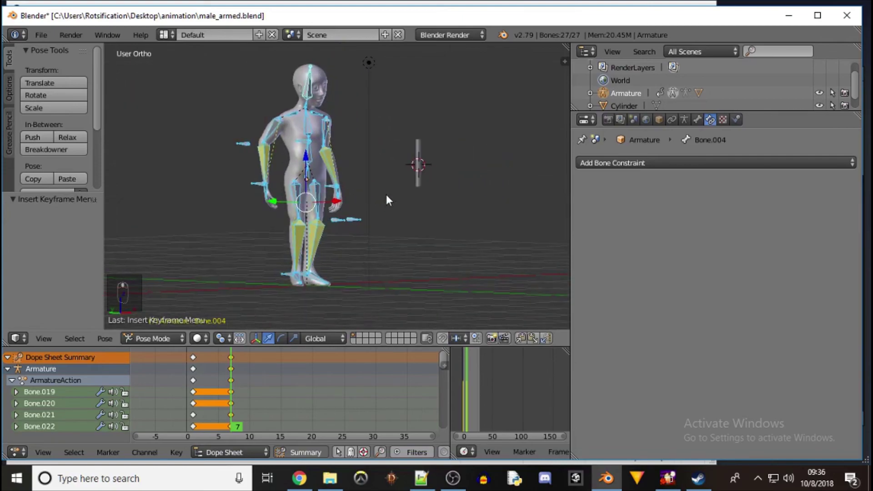
right_click(259, 184)
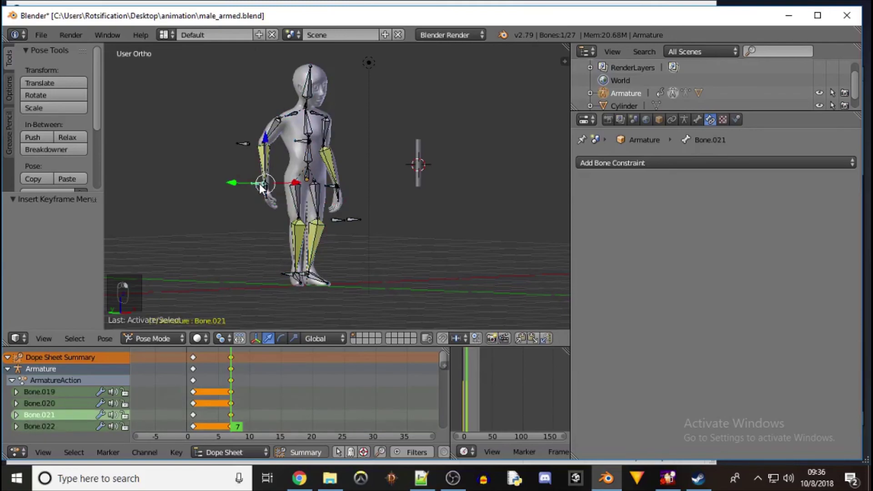
key(g)
key(z)
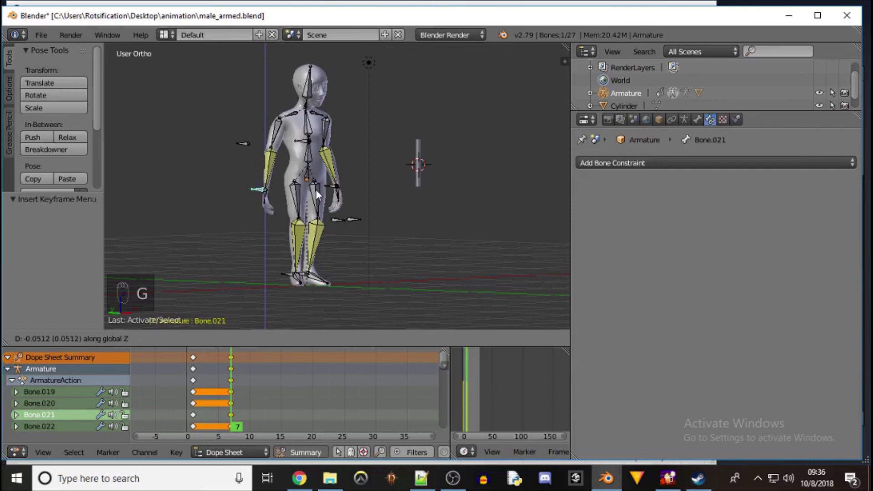
click(316, 189)
key(KP_1)
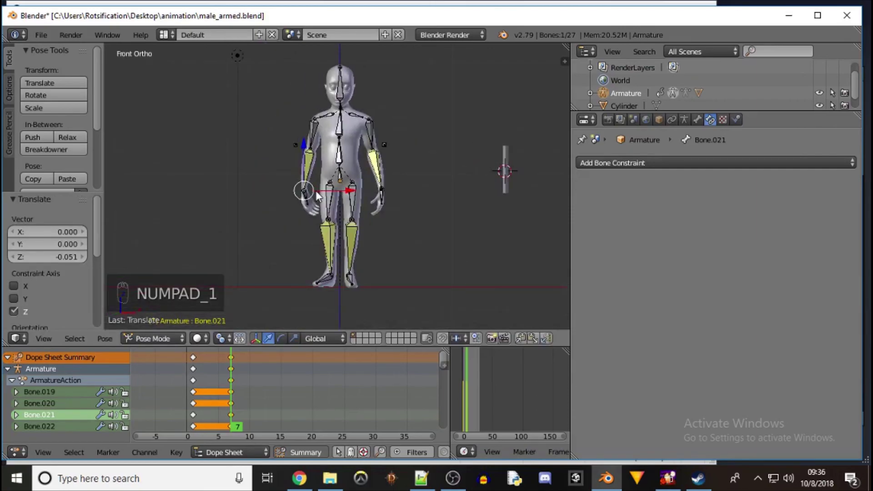
drag(351, 191, 361, 190)
Move the right leg's IK bone about 0.094 up along global Z and about 0.223 back along global Y
mouse_move(299, 257)
middle_down()
mouse_move(367, 261)
mouse_move(302, 269)
middle_up()
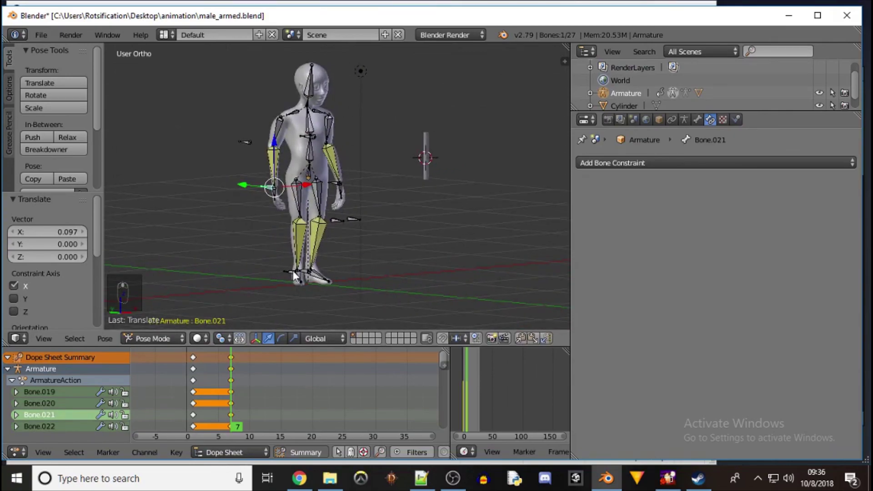
click(290, 272)
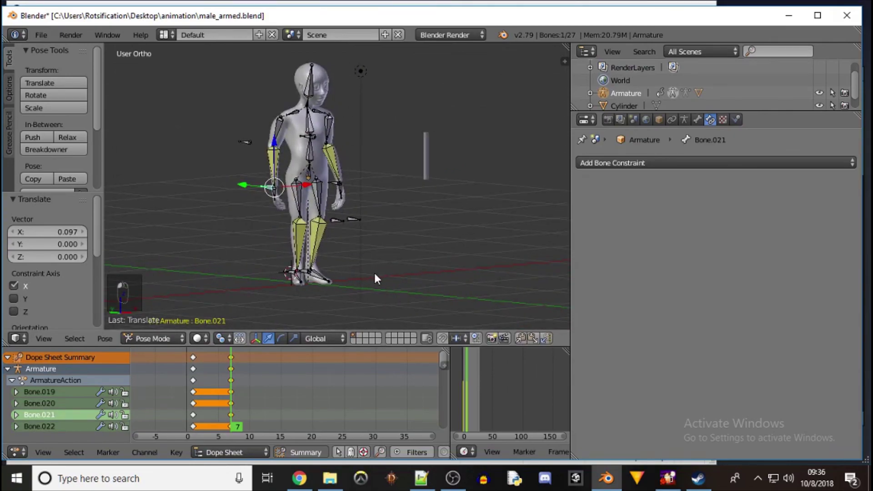
right_click(293, 275)
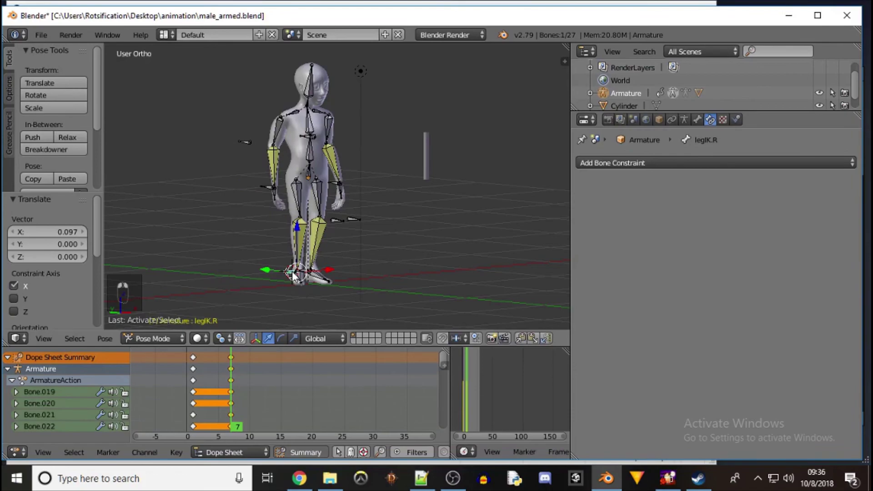
middle_drag(294, 276, 242, 271)
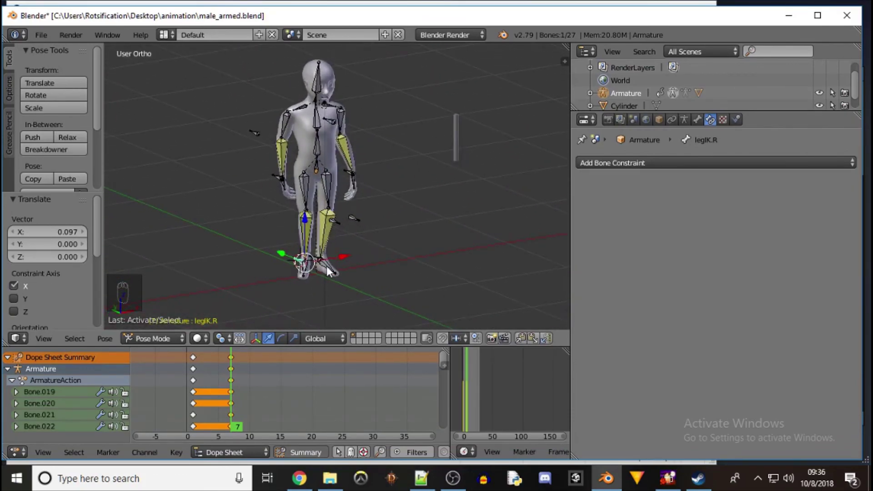
key(g)
key(z)
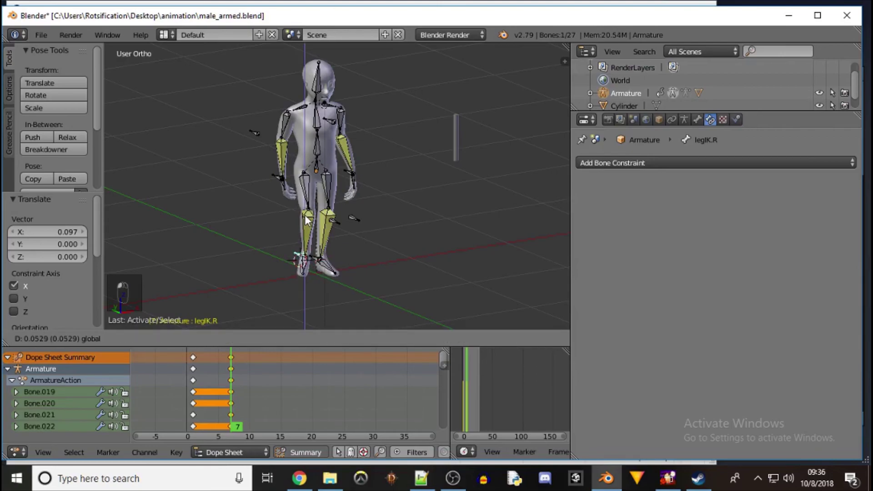
click(303, 210)
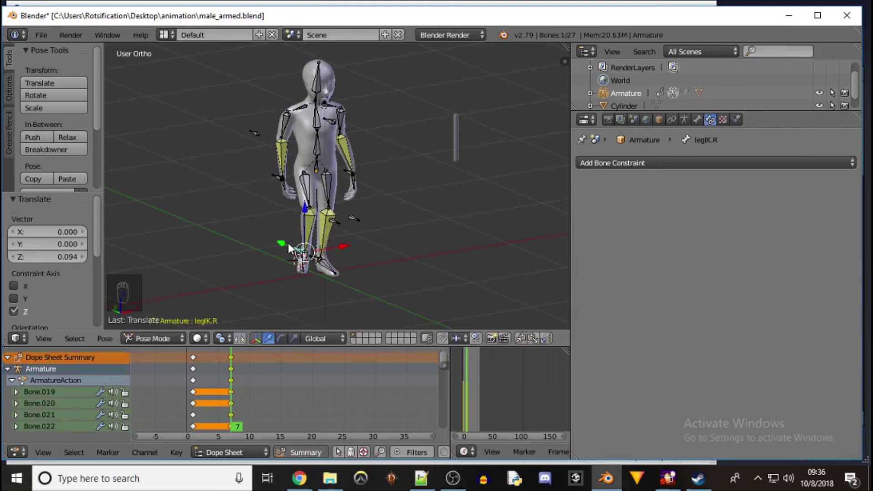
key(g)
key(y)
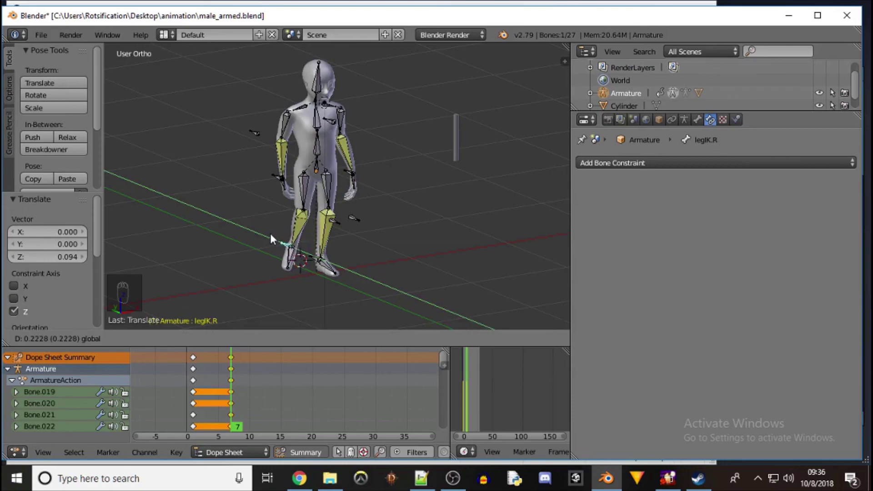
click(270, 234)
Rotate the right foot bone by about -40.8° around the global Z axis
right_click(292, 258)
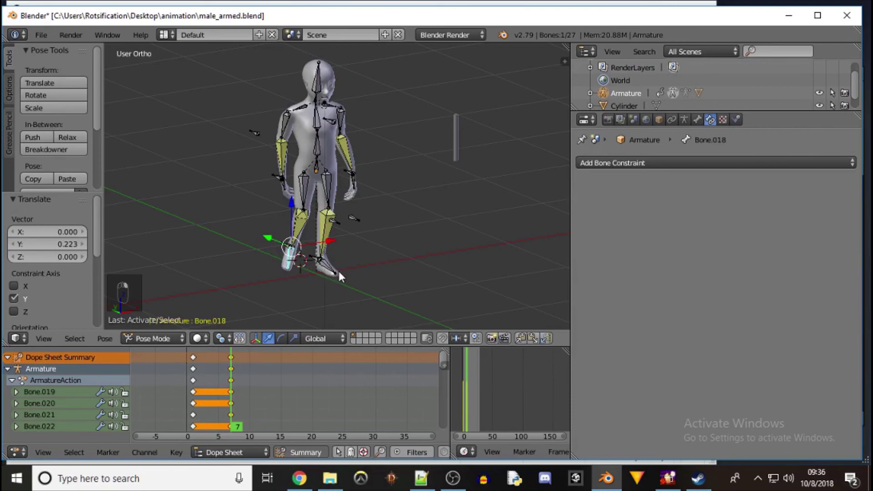
key(r)
key(z)
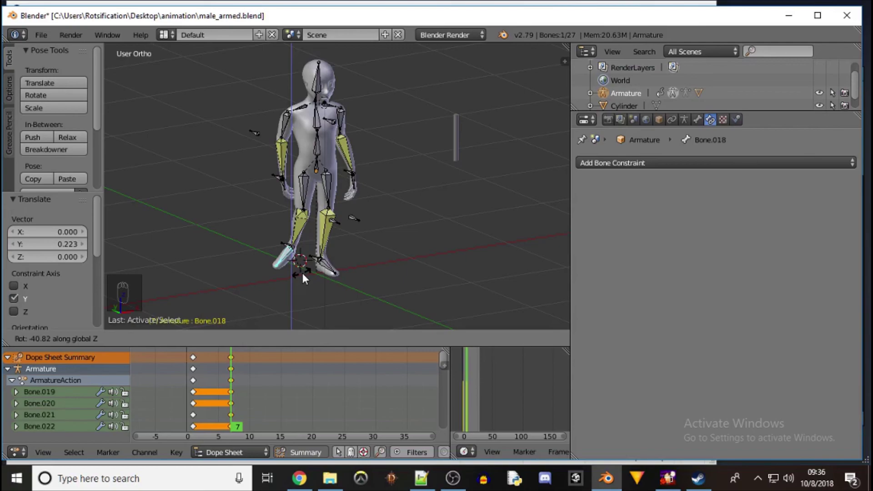
click(303, 274)
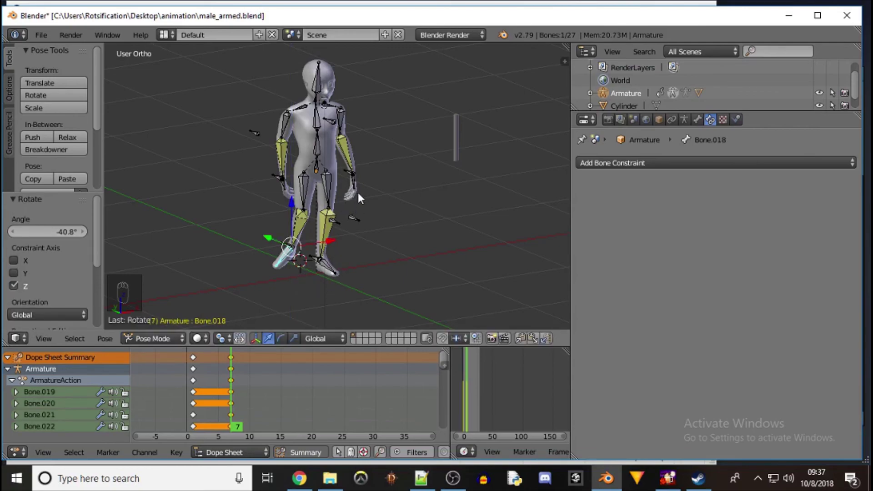
Move the left arm's IK bone freely by about X 0.060, Y 0.021, Z 0.187
right_click(346, 170)
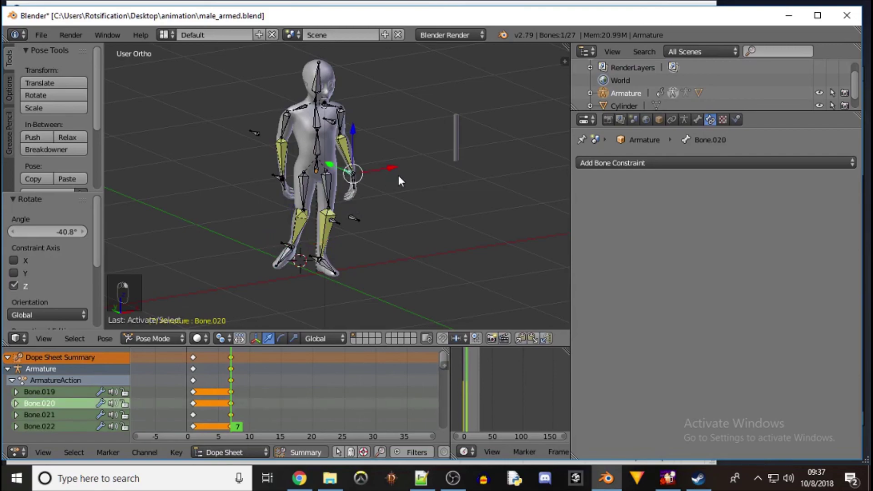
key(g)
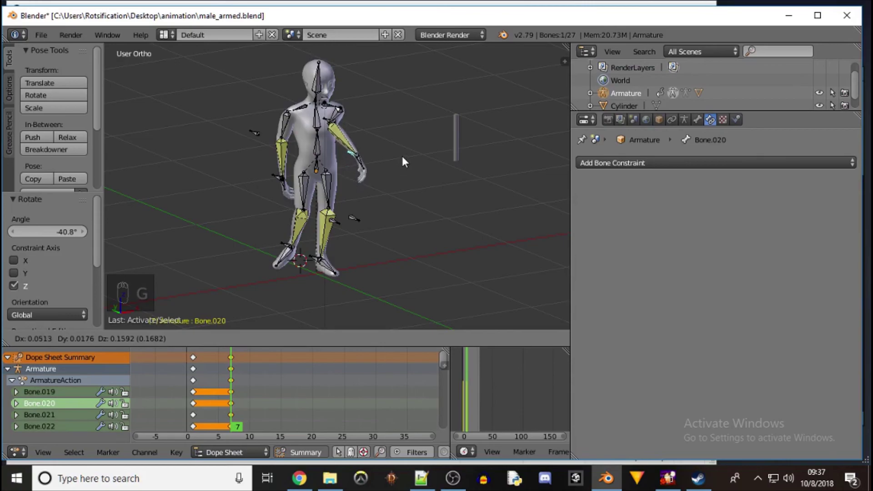
click(403, 155)
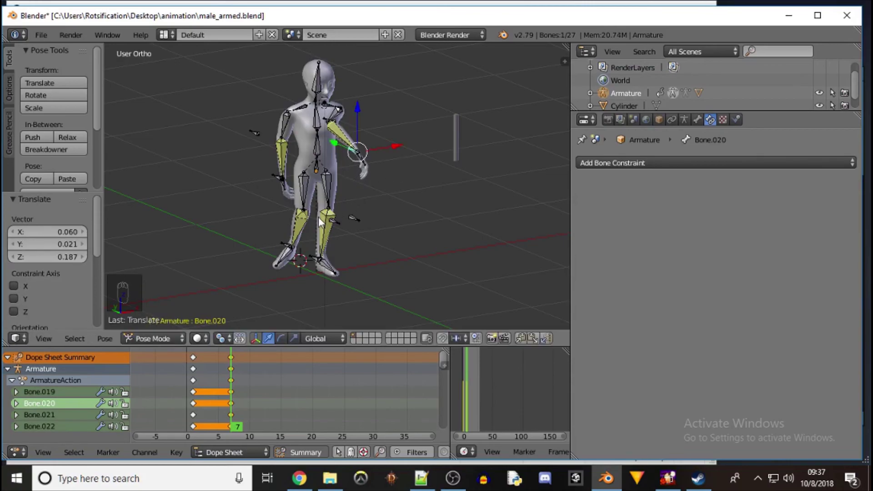
Move the right knee's pole target bone by about 0.524 along global Y
click(334, 221)
right_click(334, 220)
right_click(334, 220)
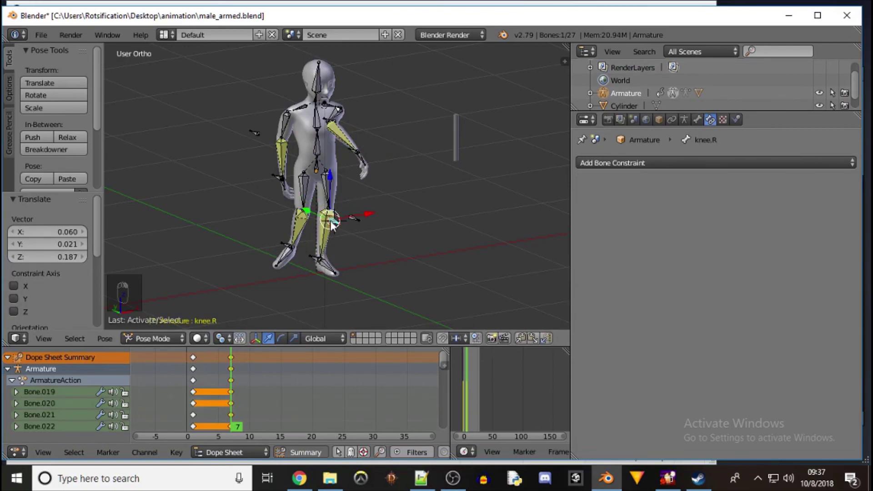
key(g)
key(y)
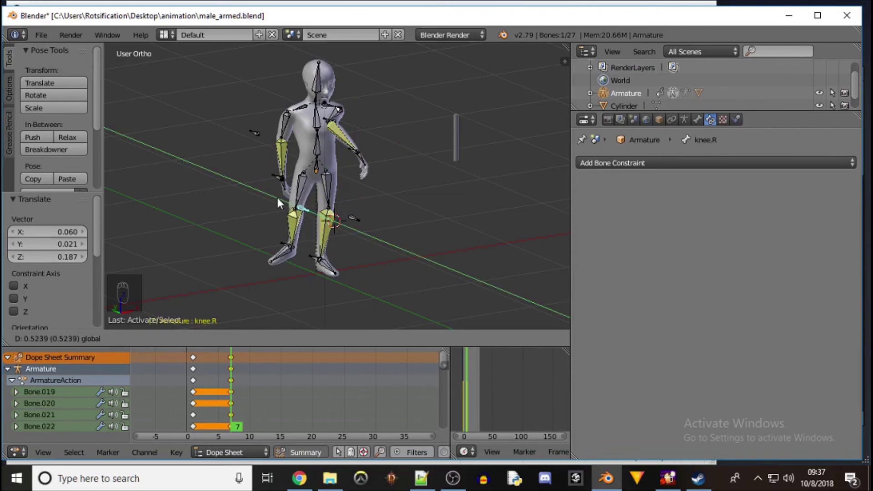
click(279, 200)
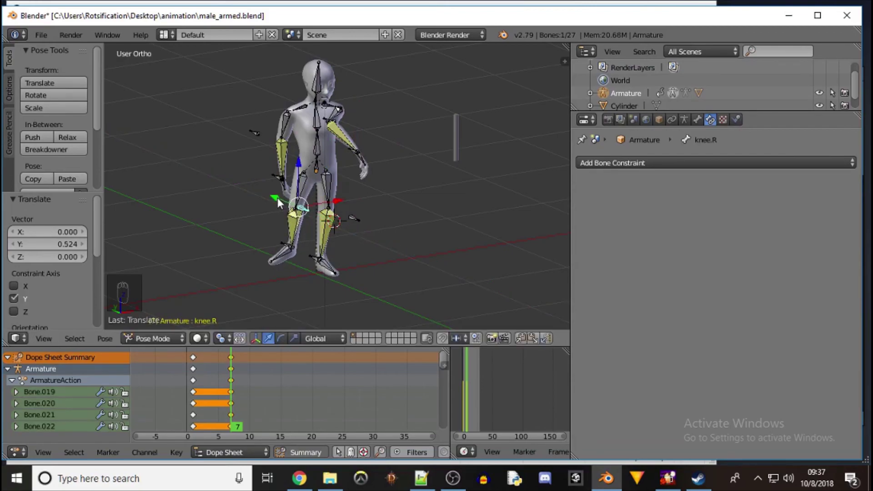
Insert a LocRotScale keyframe for all of the armature's bones at frame 7
right_click(358, 203)
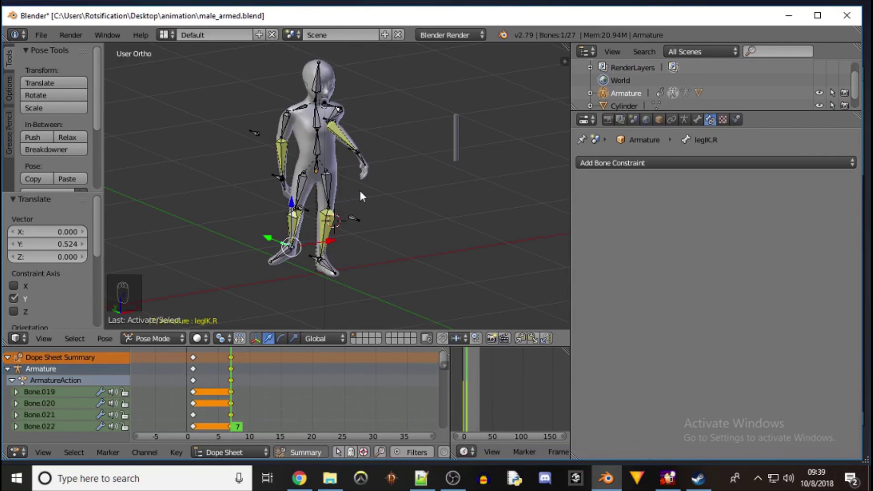
key(a)
key(a)
key(i)
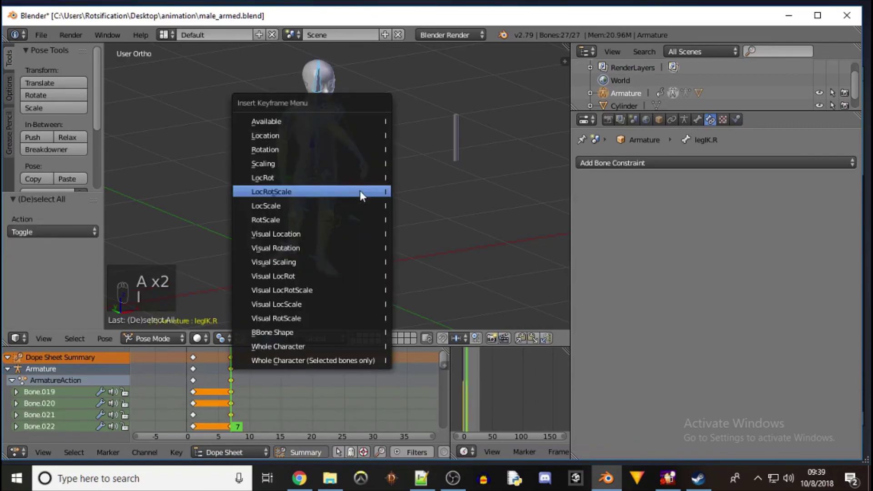
click(360, 195)
Go to frame 14 and rotate the pelvis bone by about -46° around the global Z axis
middle_drag(417, 155, 229, 186)
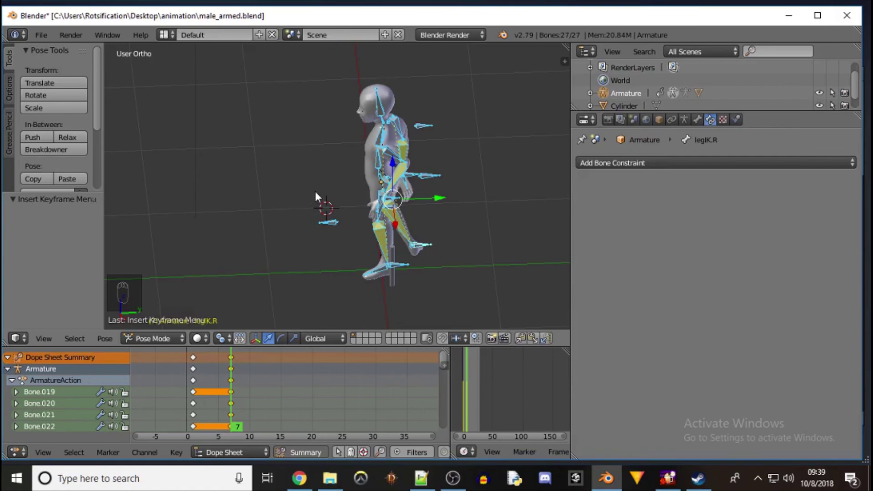
middle_drag(300, 175, 525, 152)
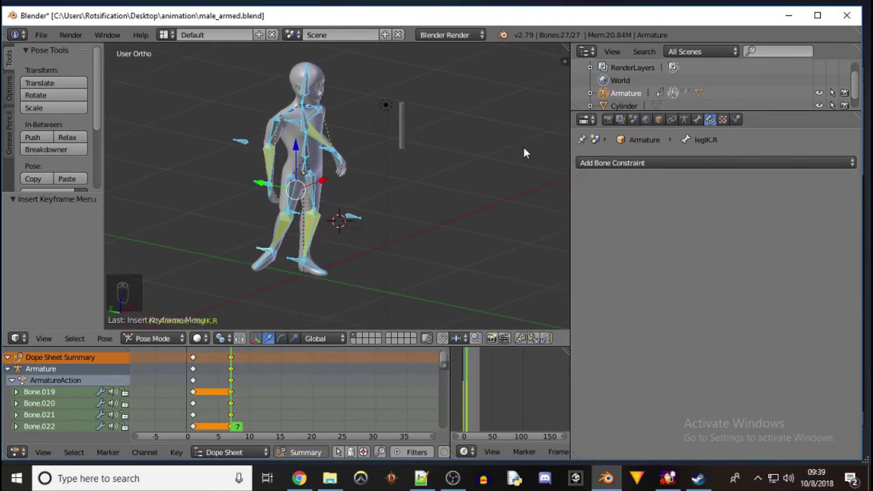
right_click(318, 168)
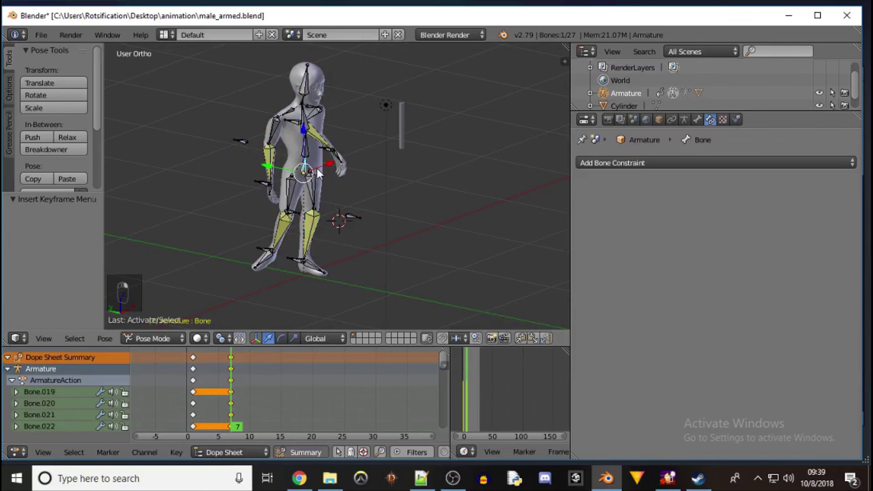
key(r)
right_click(373, 168)
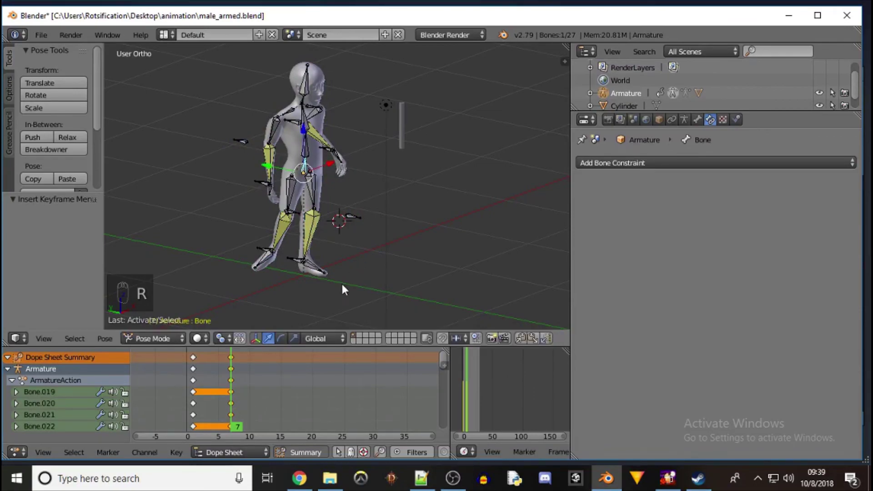
click(238, 424)
drag(238, 425, 278, 430)
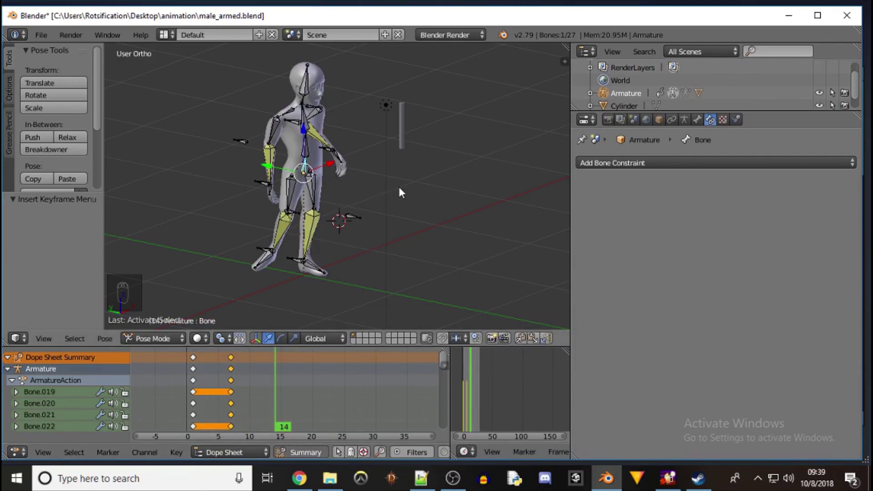
key(r)
key(z)
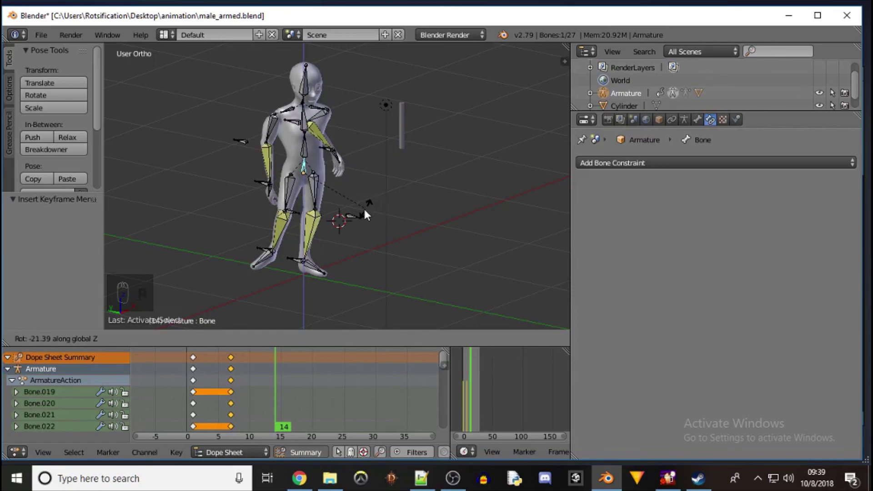
click(339, 222)
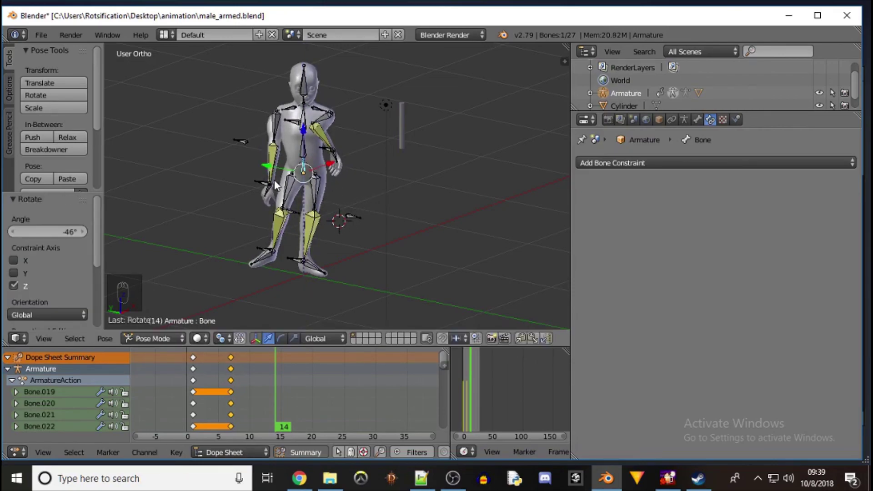
Move the right elbow's pole target bone by about 0.312 along global X
middle_drag(237, 161, 440, 178)
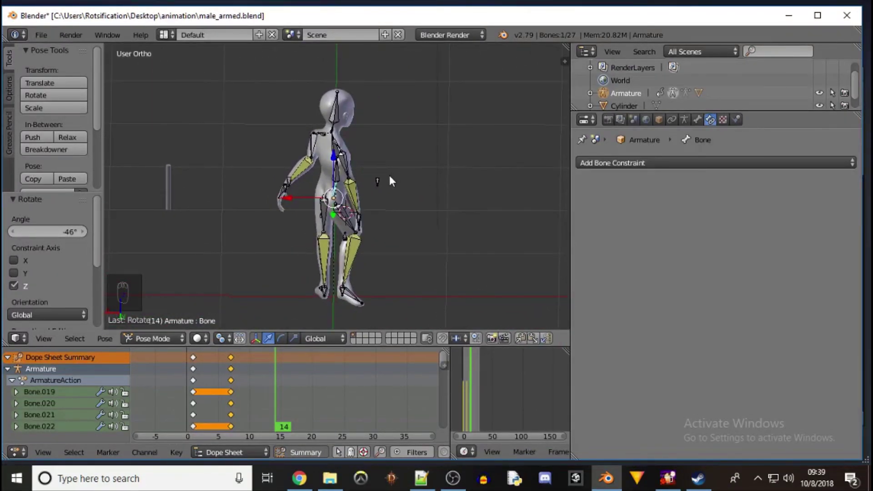
right_click(379, 180)
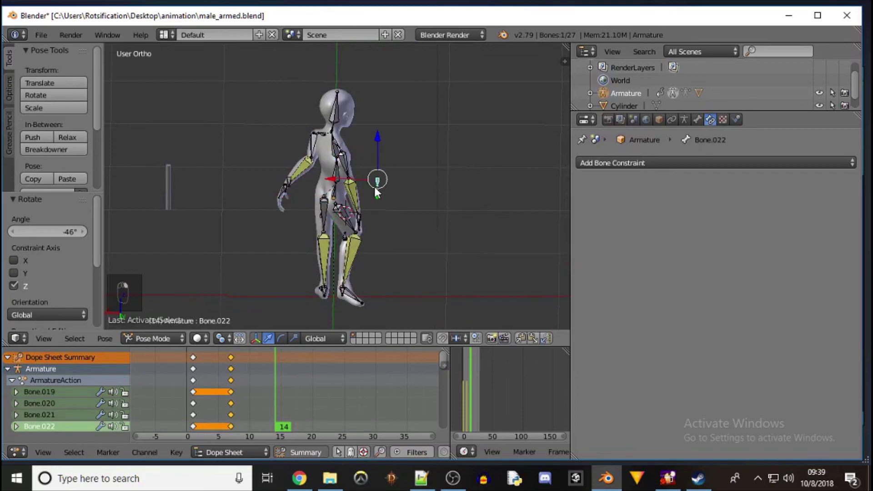
key(g)
key(x)
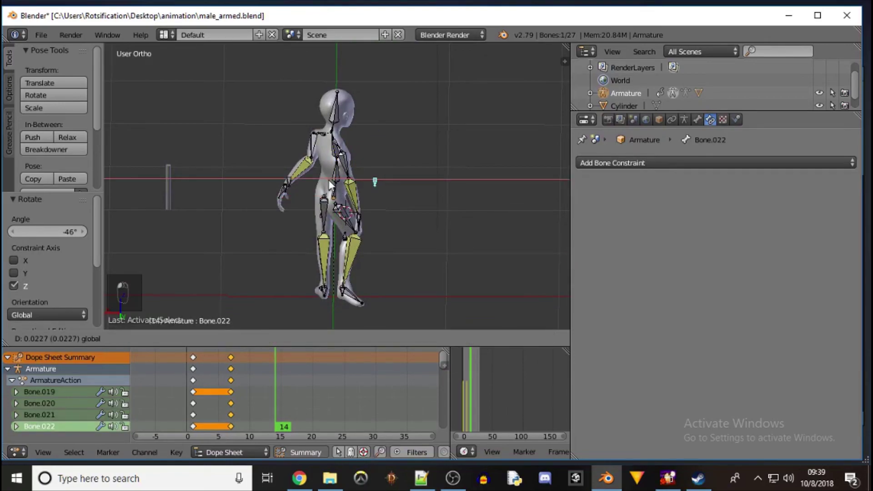
click(296, 188)
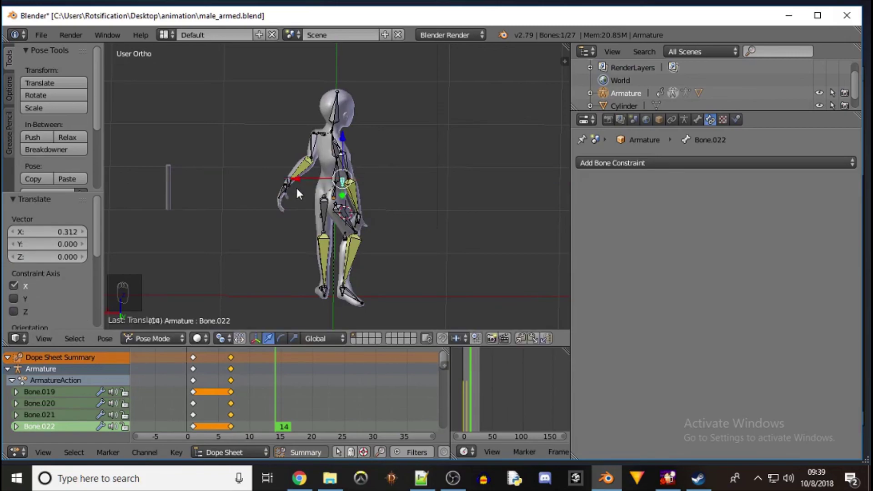
Move the right arm's IK bone by about 0.142 along global X
right_click(359, 217)
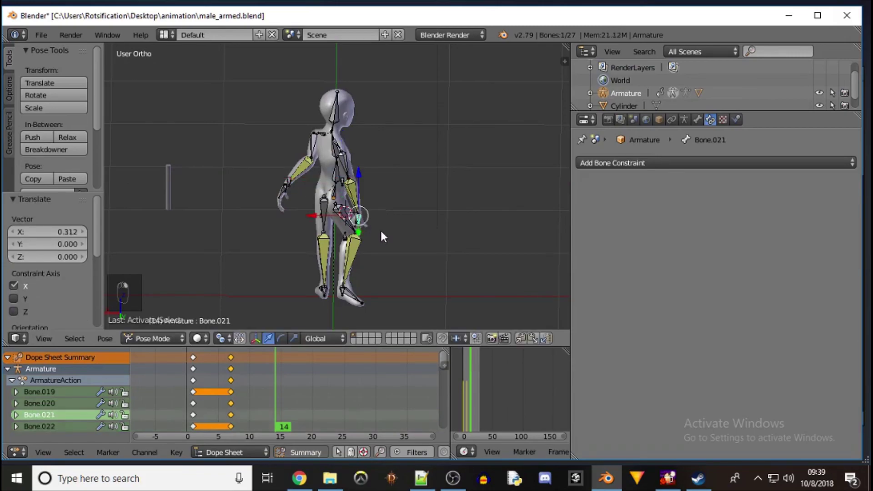
key(g)
key(x)
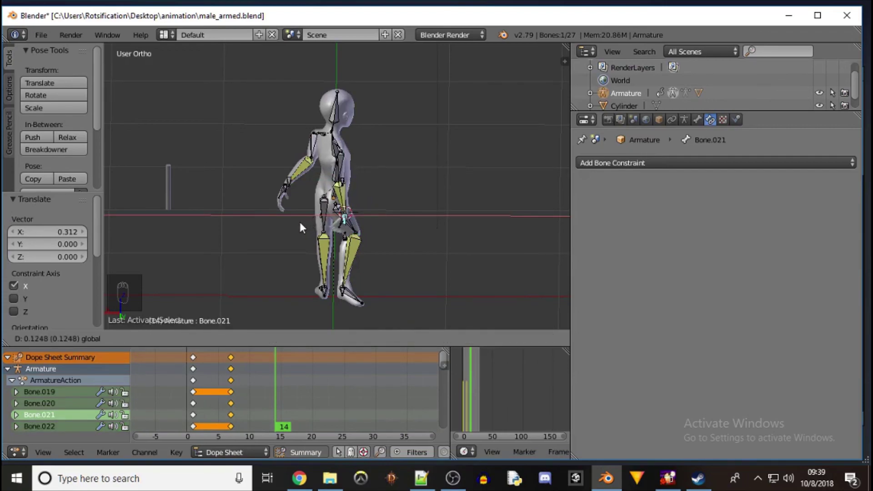
click(298, 223)
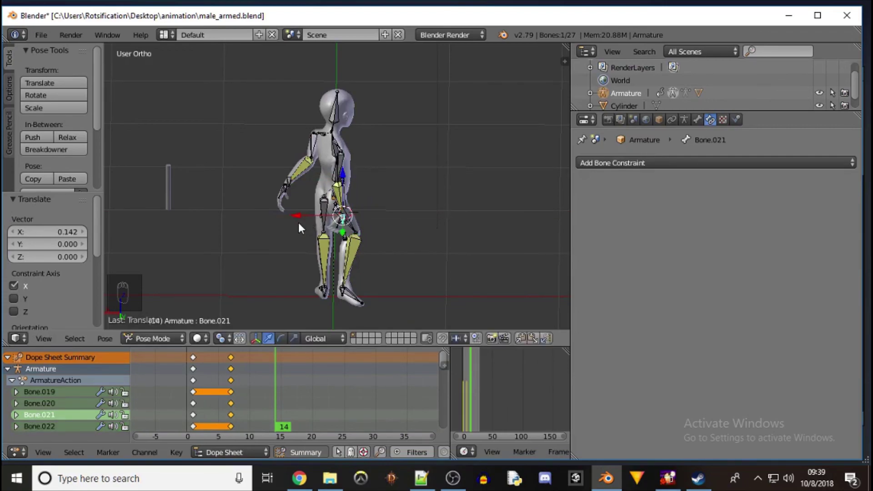
Move the left arm's IK bone forward by about -0.485 along global Y
middle_drag(253, 163, 372, 200)
right_click(372, 200)
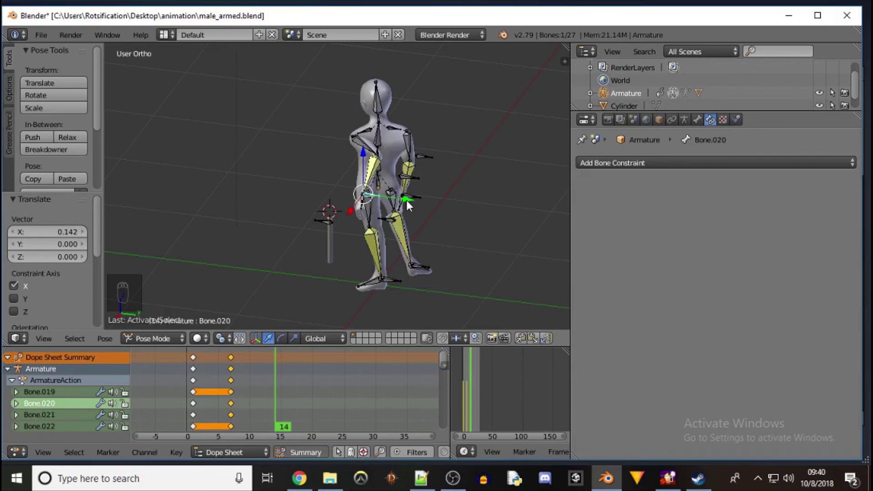
key(g)
key(y)
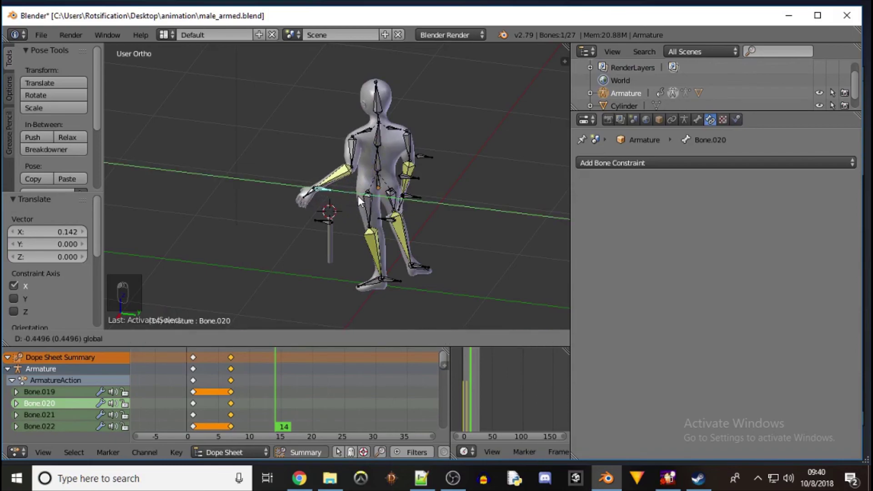
Move the right arm's IK bone back by about 0.158 along global Y
middle_drag(454, 160, 146, 148)
middle_drag(211, 165, 259, 187)
right_click(250, 195)
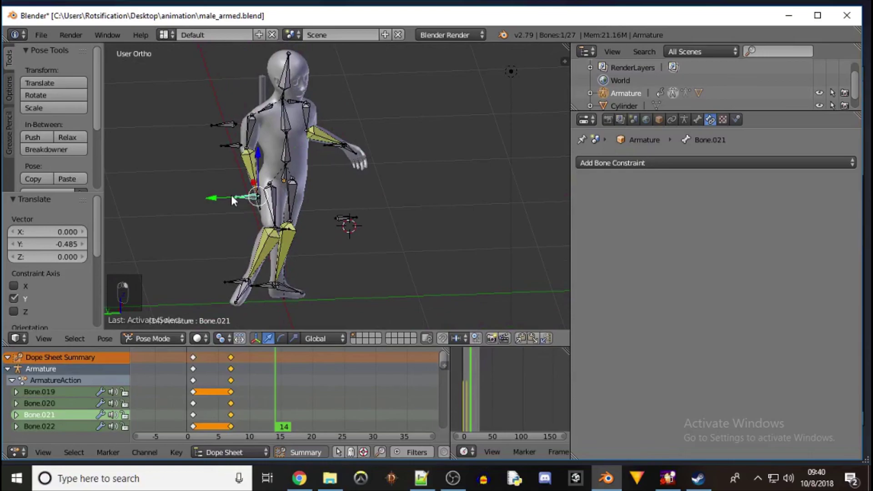
drag(215, 195, 193, 201)
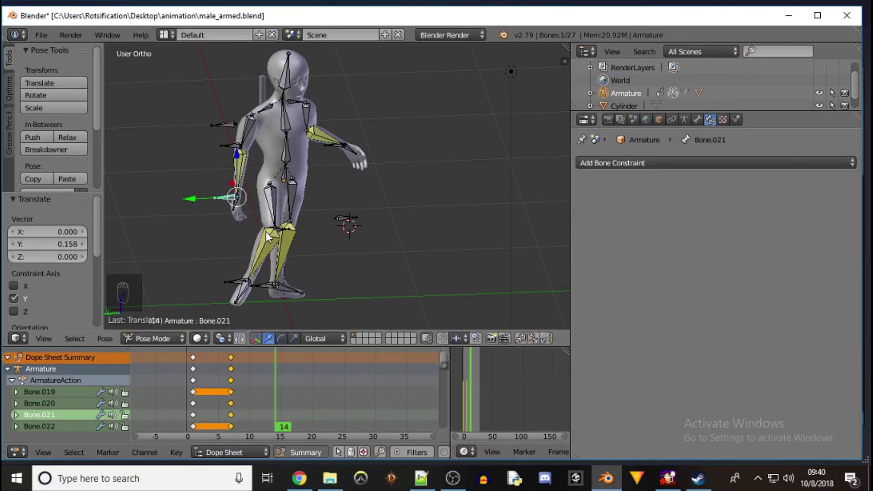
Move the right leg's IK bone freely by about X 0.002, Y 0.128, Z -0.036
right_click(240, 285)
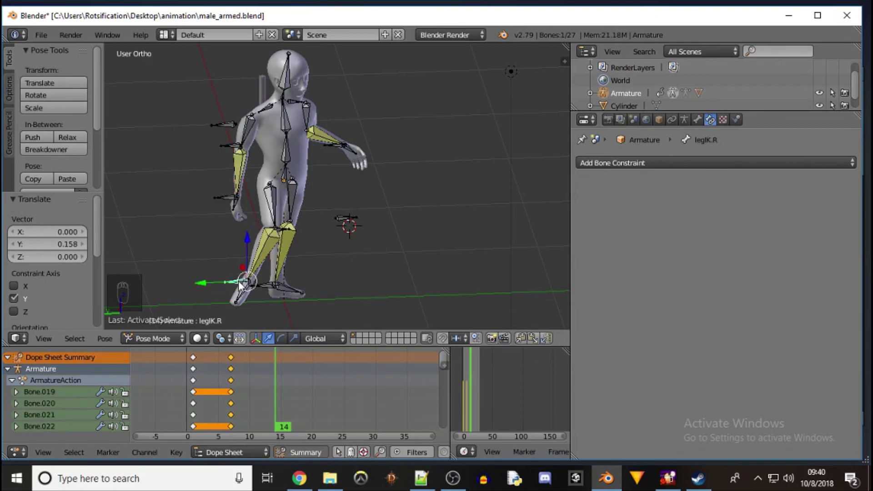
key(g)
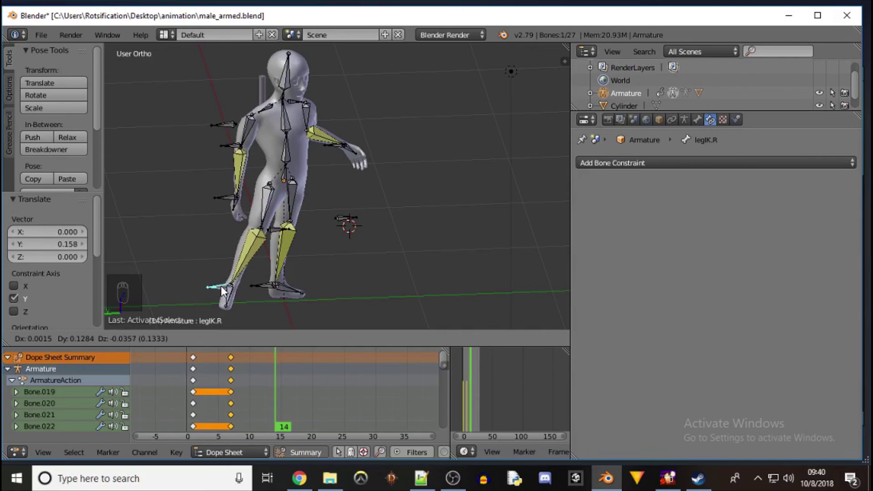
click(221, 286)
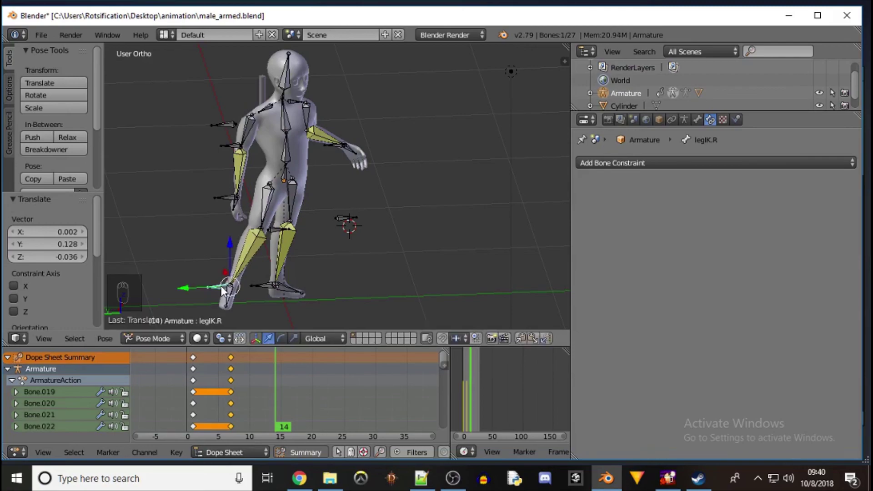
Move the pelvis bone by about 0.062 along global Y
right_click(286, 181)
key(g)
key(y)
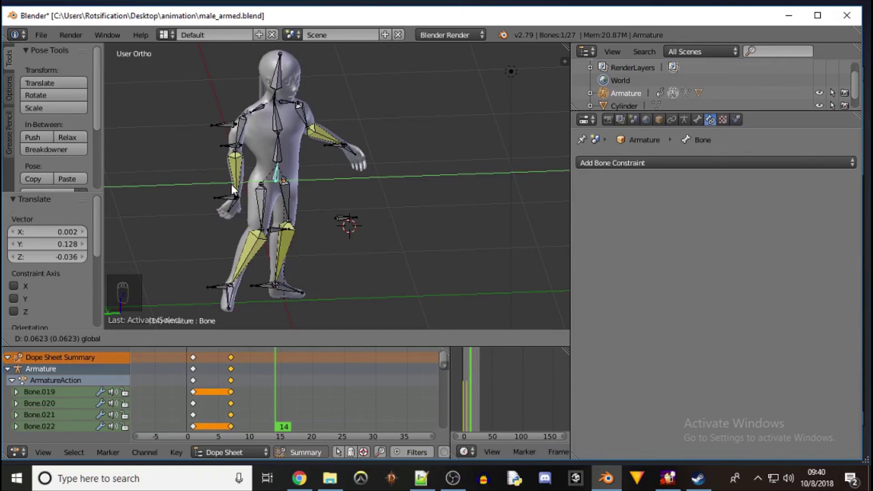
click(231, 185)
Move the right elbow's pole target about 0.043 and the right knee's pole target about 0.124 along global Y
right_click(230, 147)
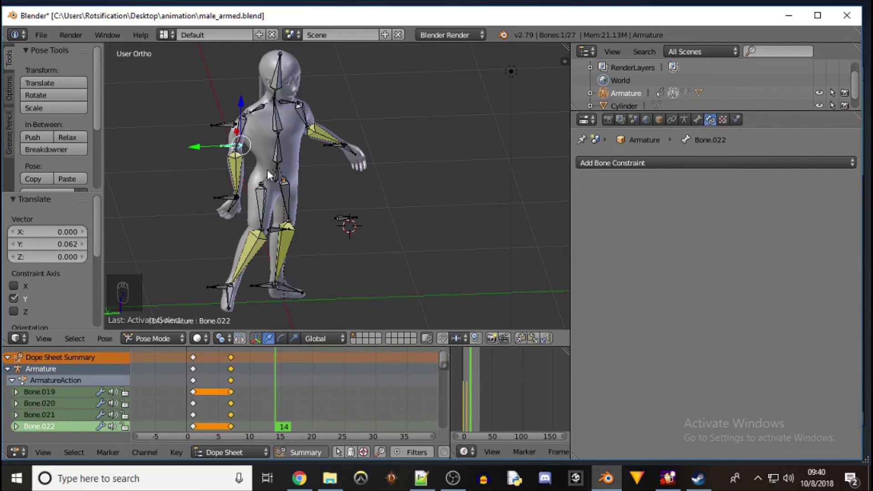
key(g)
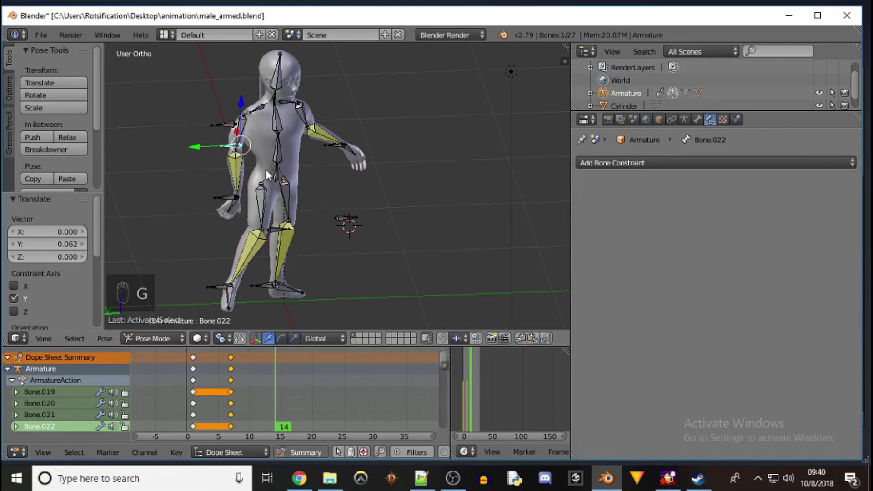
middle_click(199, 147)
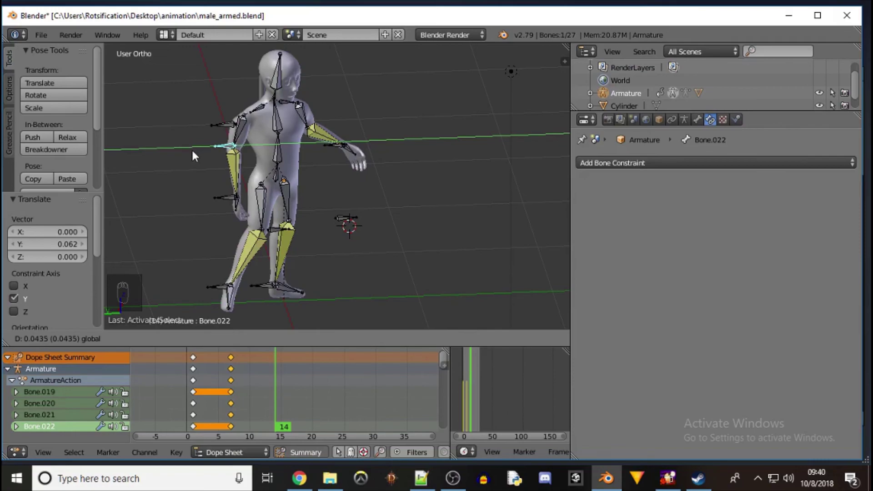
click(192, 152)
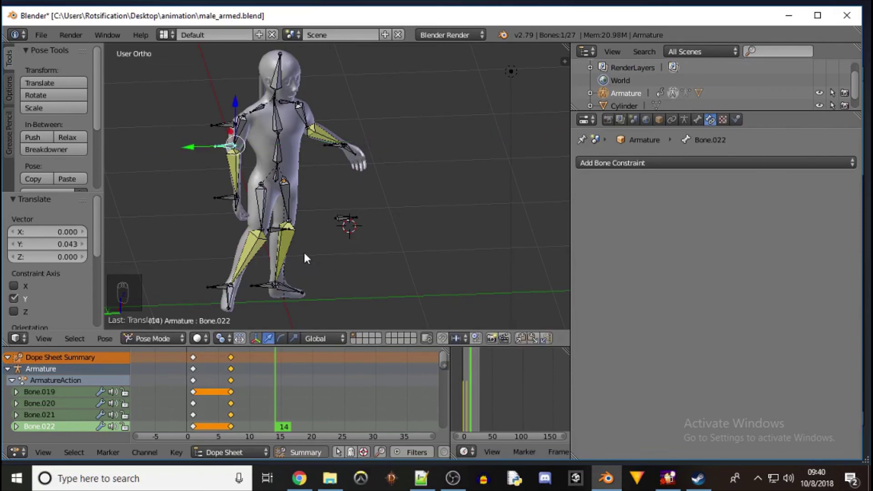
right_click(277, 230)
drag(225, 228, 207, 232)
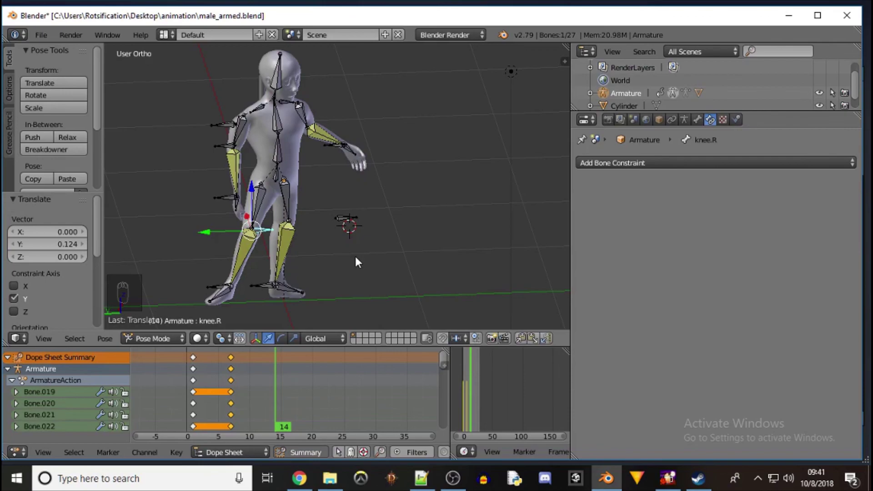
Rotate the head bone by about 34.6° around the global Z axis from the front view
key(KP_1)
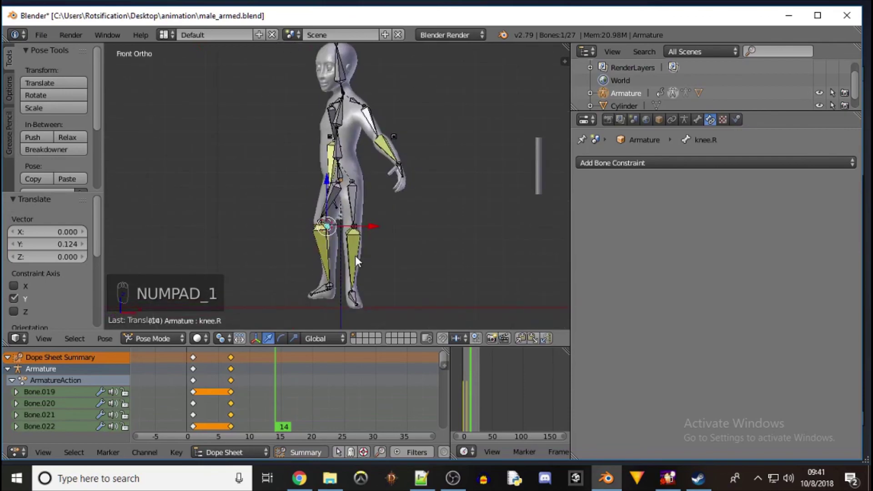
right_click(339, 75)
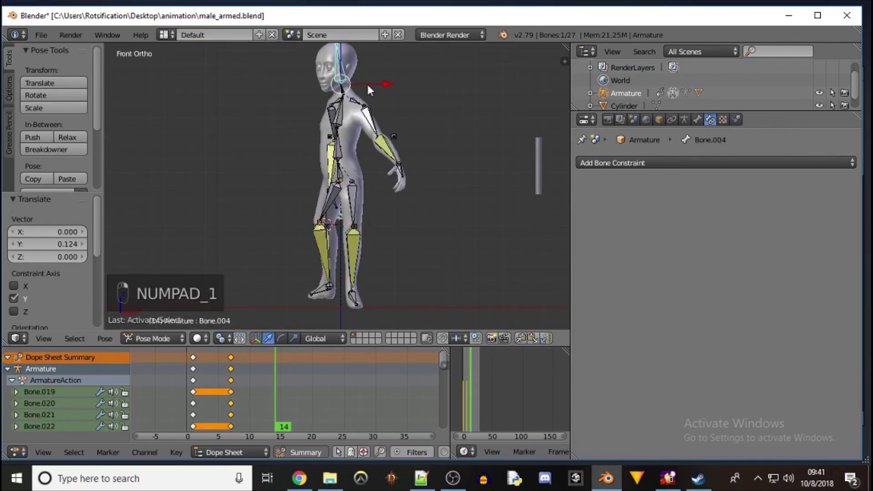
key(r)
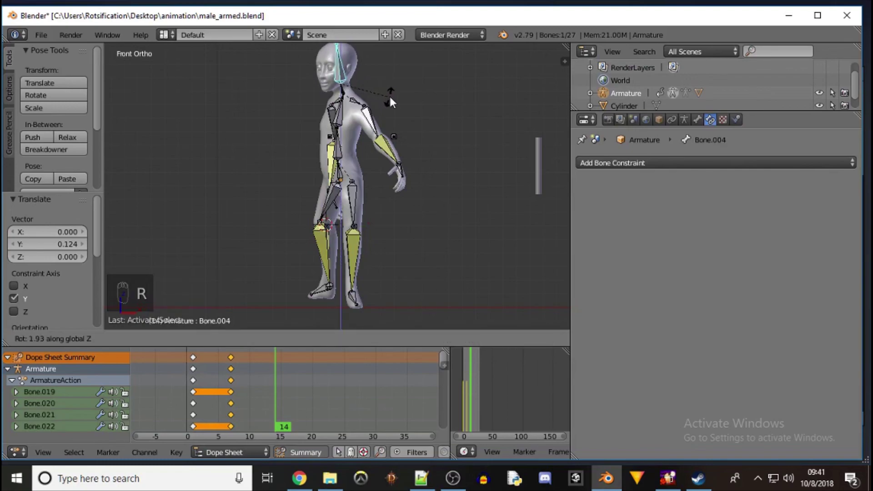
click(371, 117)
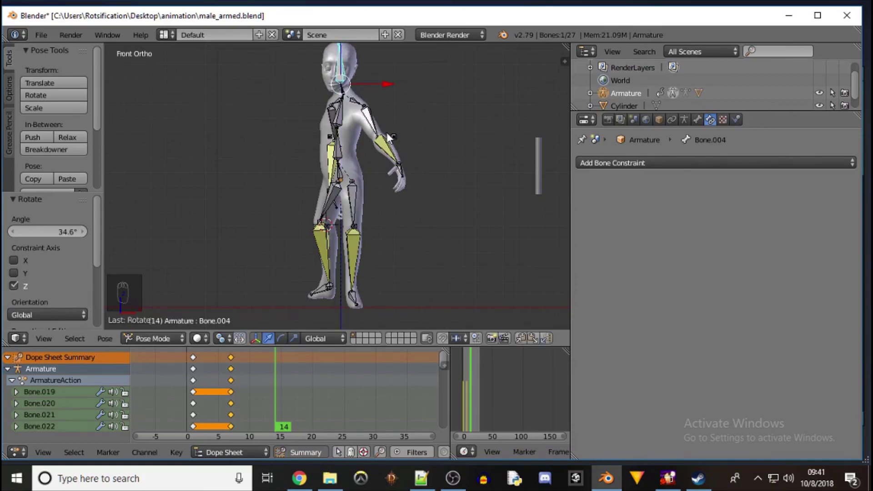
Lower the right leg's IK bone by about 0.024 along global Z from the front view
middle_drag(281, 251, 249, 278)
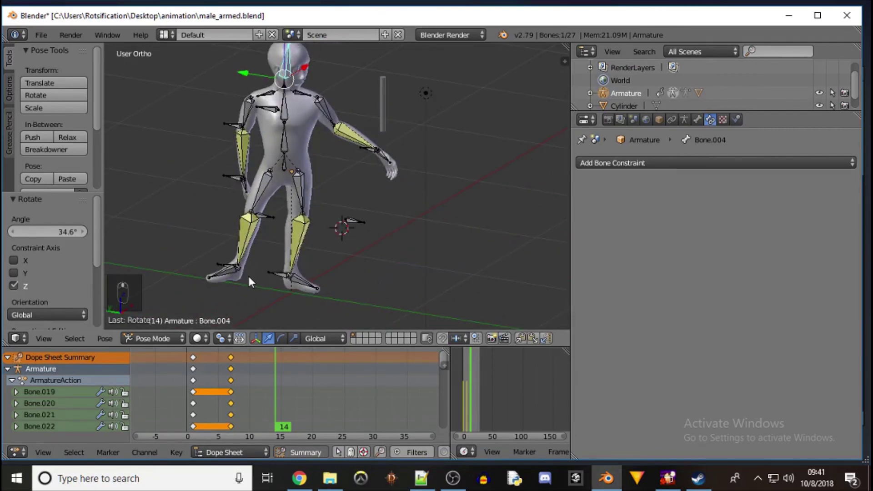
right_click(225, 264)
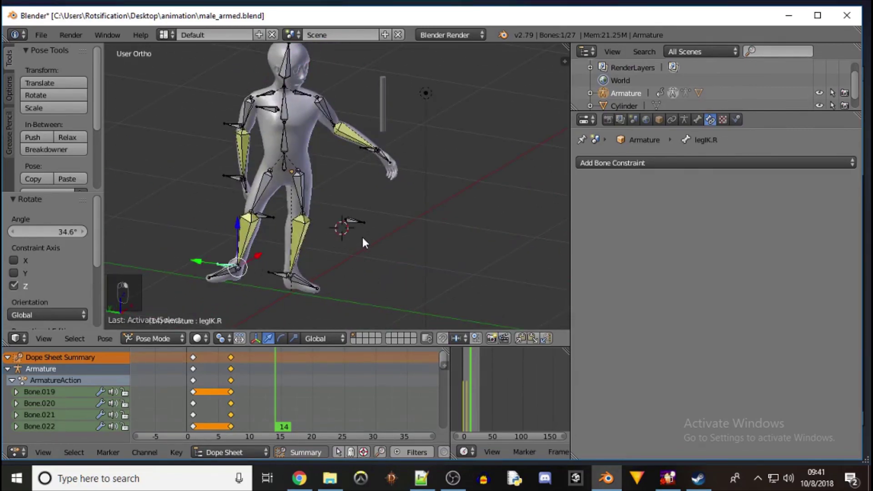
key(KP_1)
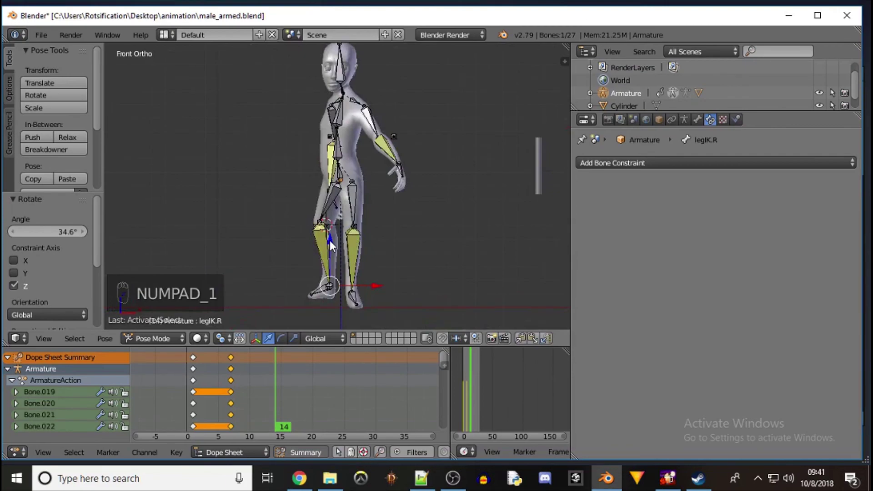
key(g)
key(z)
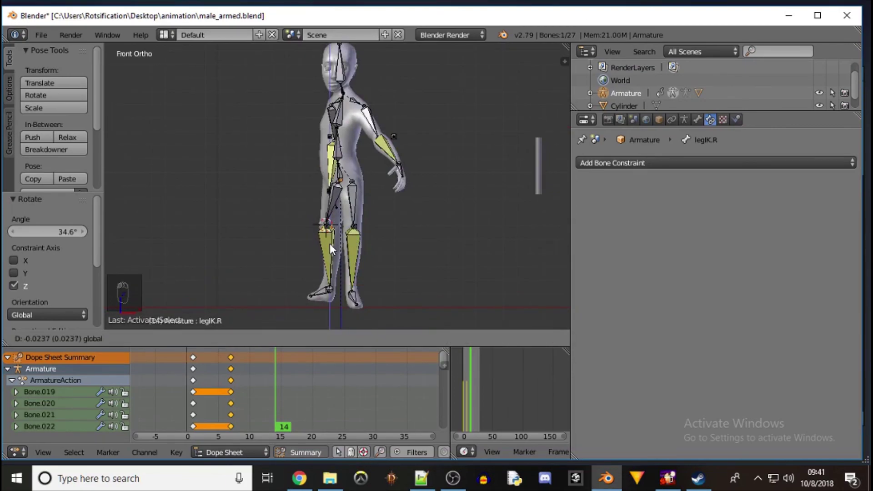
click(329, 244)
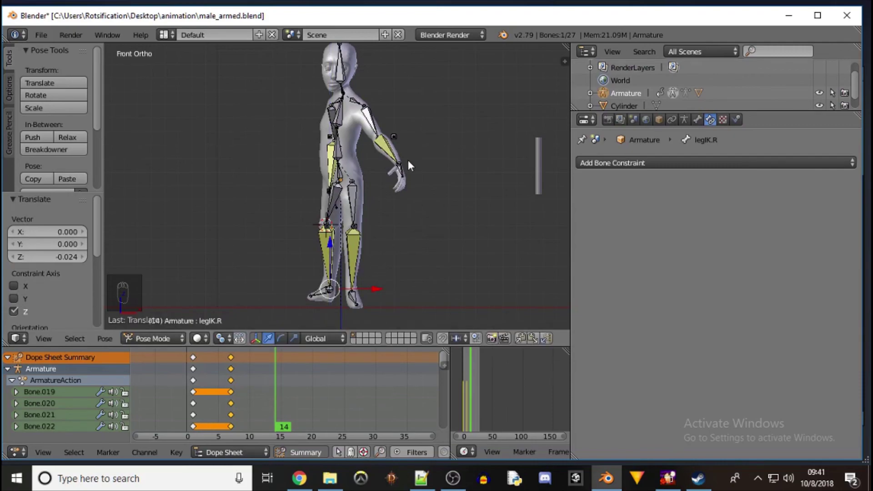
Raise the left hand's IK bone, Bone.020, by about 0.442 along global Z
middle_drag(429, 143, 392, 158)
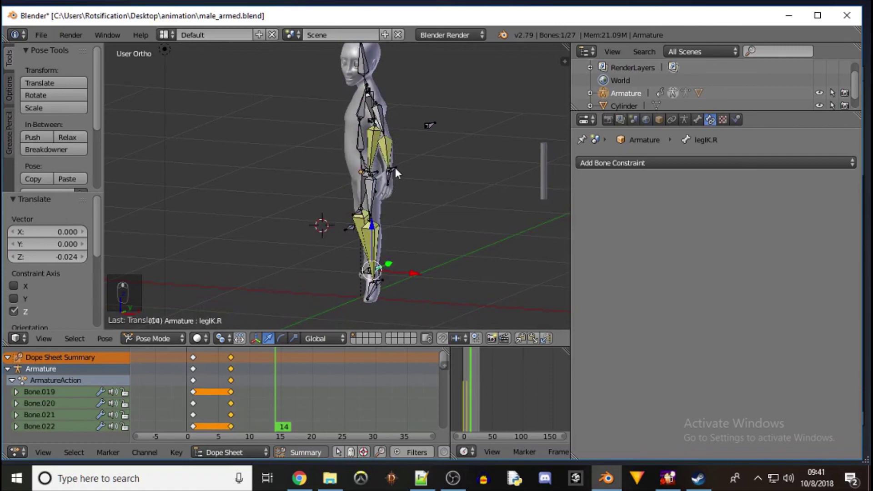
right_click(394, 169)
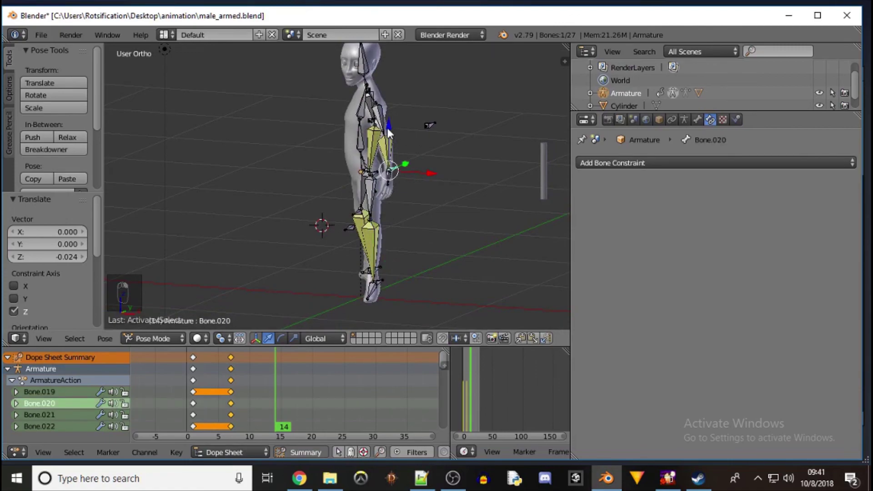
key(g)
key(z)
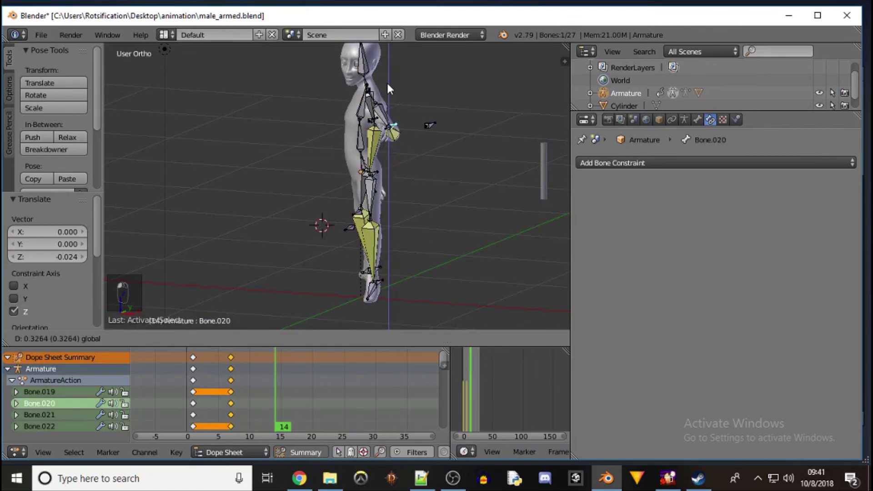
click(391, 69)
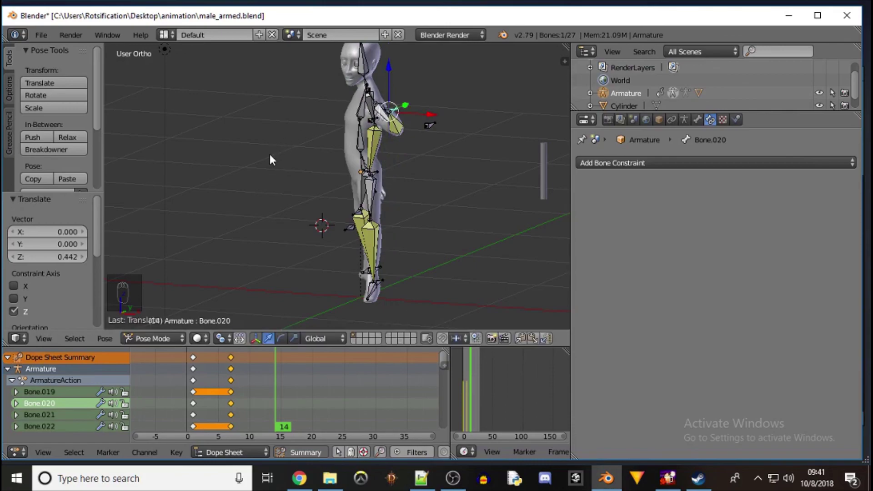
Move the right hand's IK bone, Bone.021, by about 0.046 along global Y
middle_drag(269, 156, 396, 148)
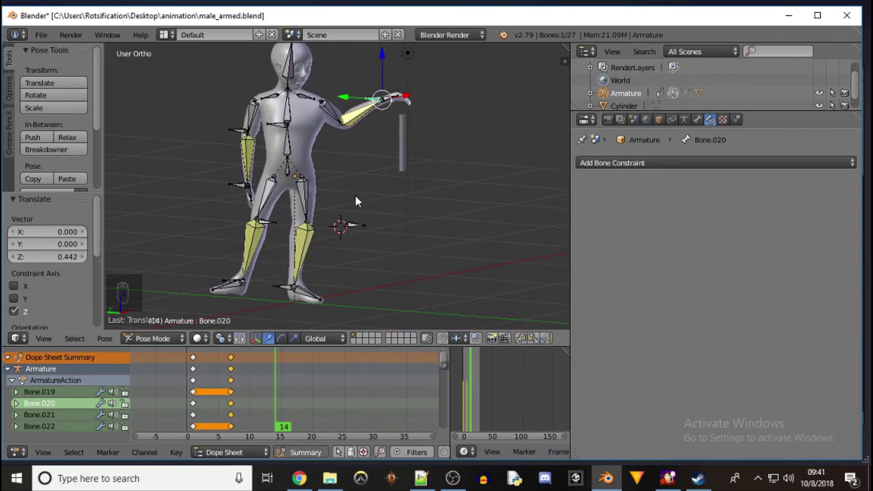
middle_drag(349, 191, 445, 191)
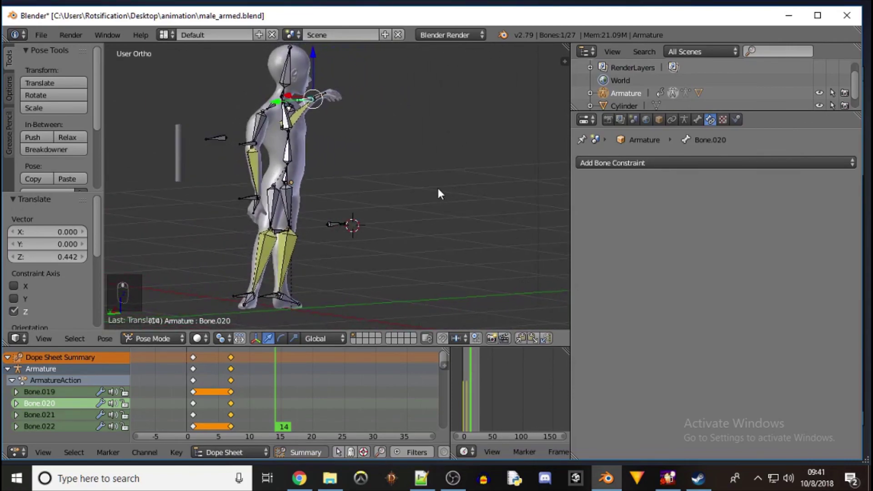
right_click(253, 201)
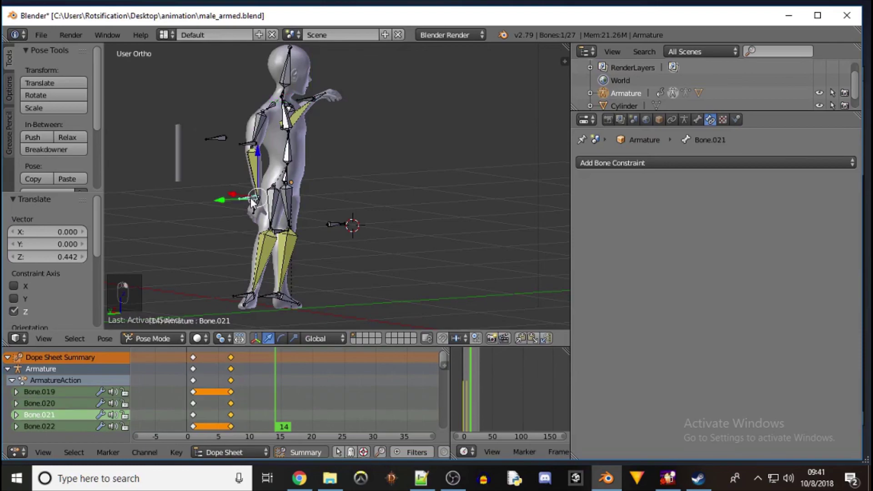
key(g)
key(y)
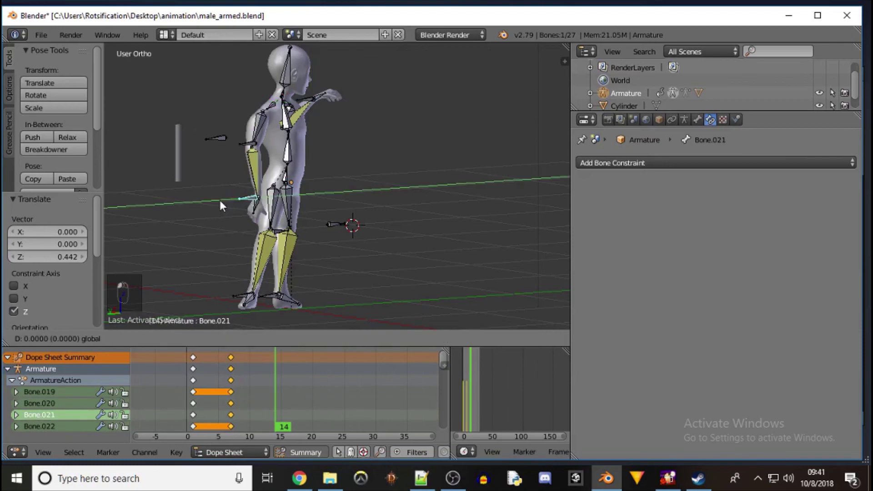
click(215, 202)
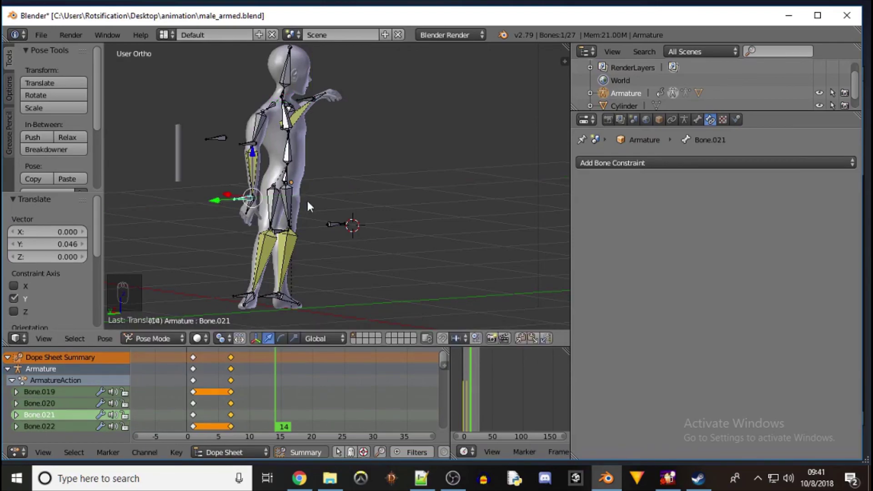
Select all bones of the armature and insert a LocRotScale keyframe at frame 14
middle_drag(379, 194, 278, 195)
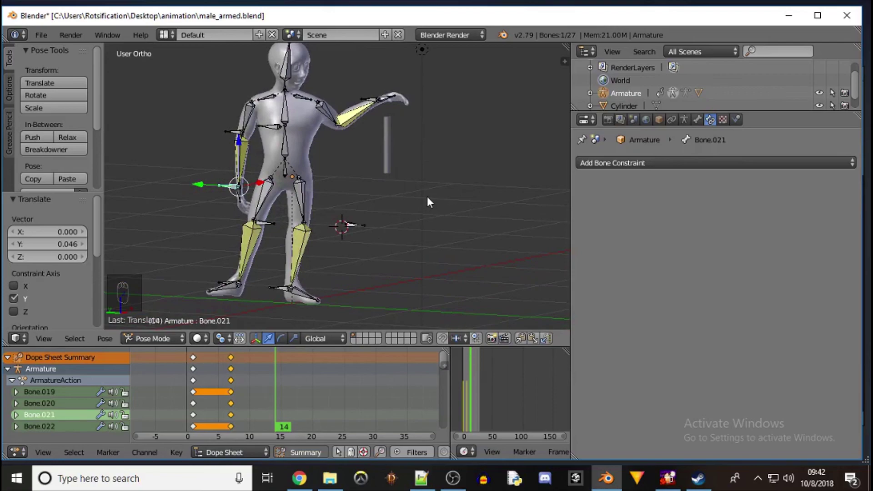
key(a)
key(a)
key(i)
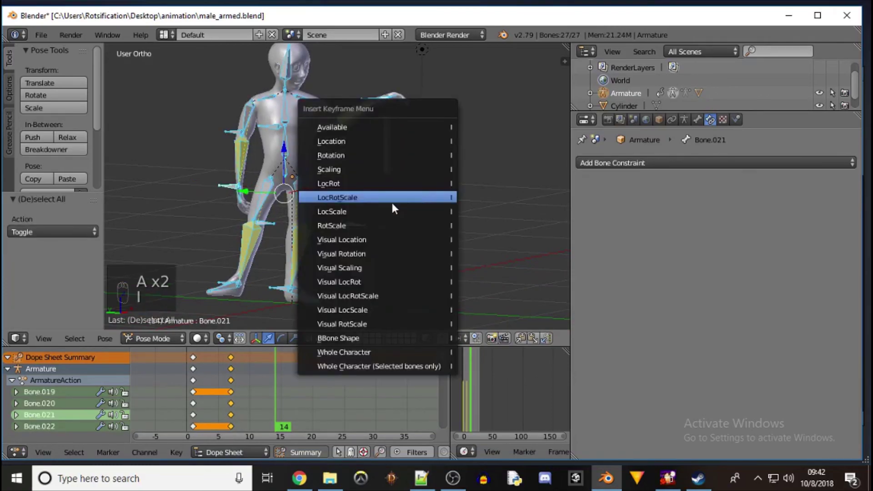
click(378, 196)
Go to frame 20 and move the pelvis bone by about 0.052 along global Y
mouse_move(430, 141)
middle_down()
mouse_move(365, 163)
mouse_move(355, 157)
mouse_move(437, 142)
middle_up()
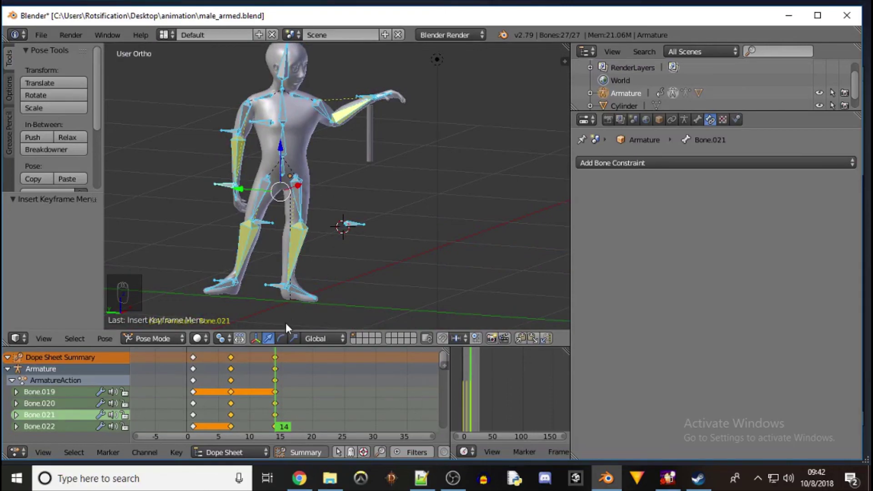
drag(287, 425, 313, 430)
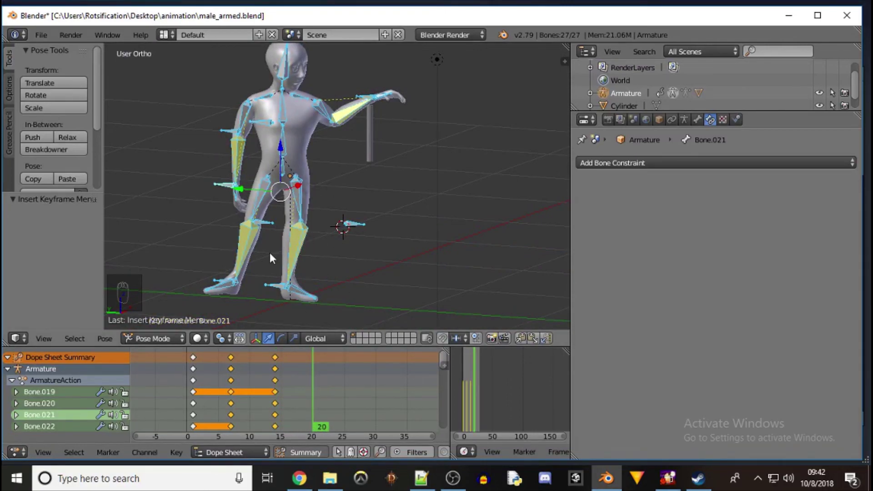
right_click(285, 169)
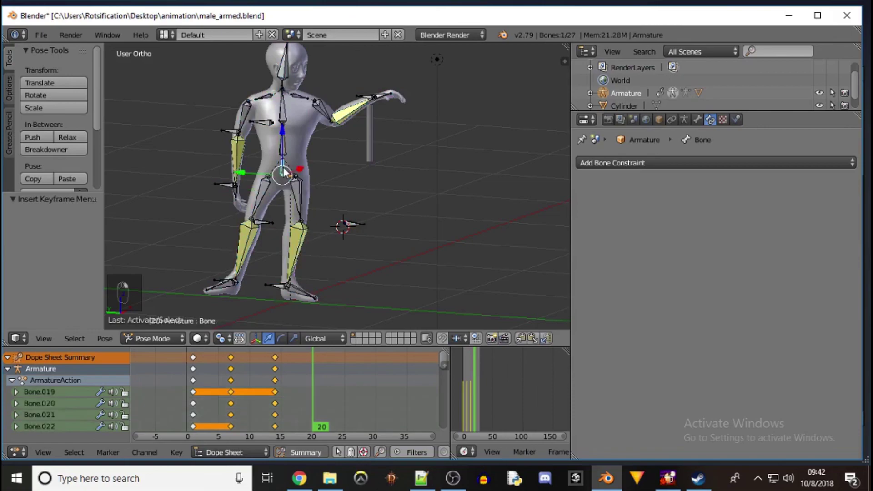
drag(242, 172, 238, 173)
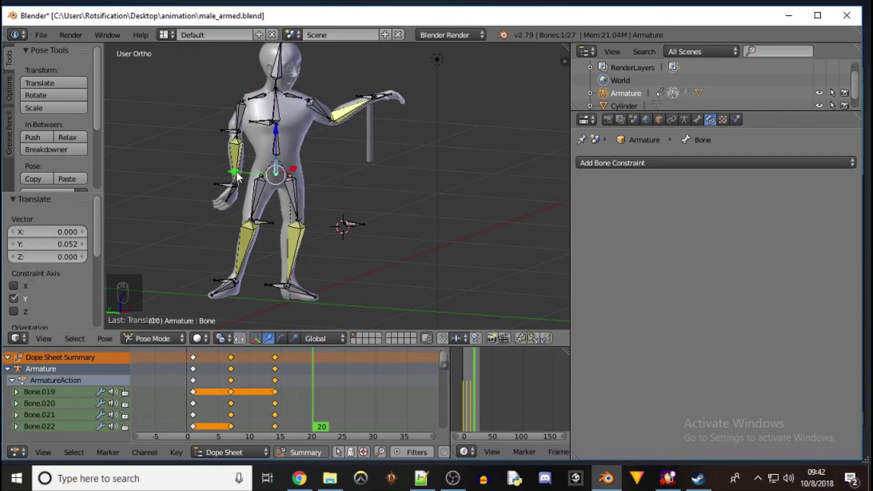
Move the right elbow's pole target, Bone.022, along global Y in two moves of about 0.052 and 0.283
mouse_move(209, 162)
middle_down()
mouse_move(157, 151)
mouse_move(208, 149)
middle_up()
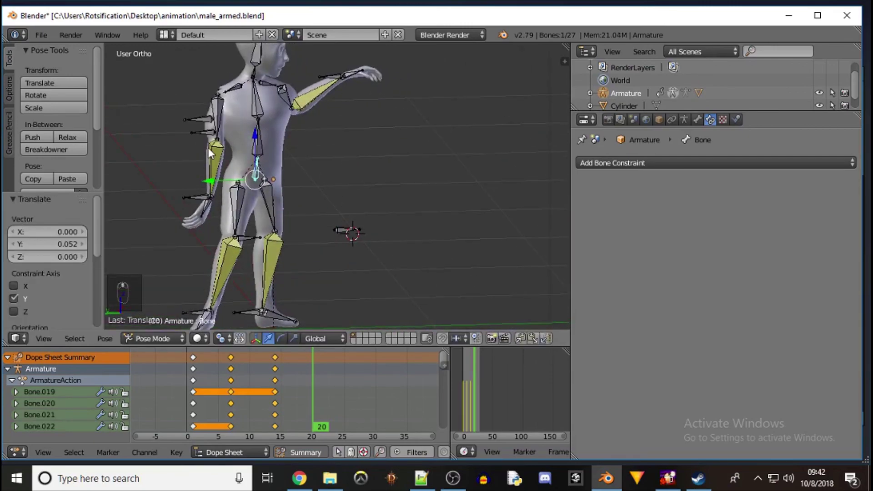
right_click(207, 137)
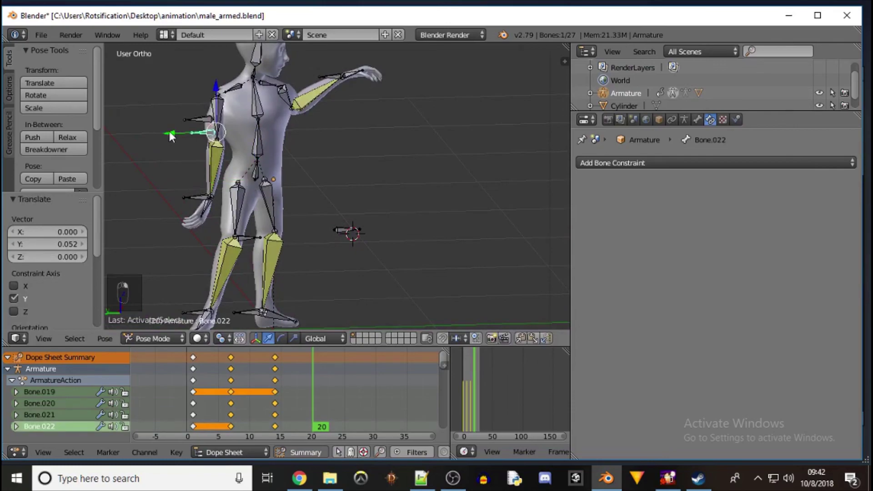
key(g)
key(y)
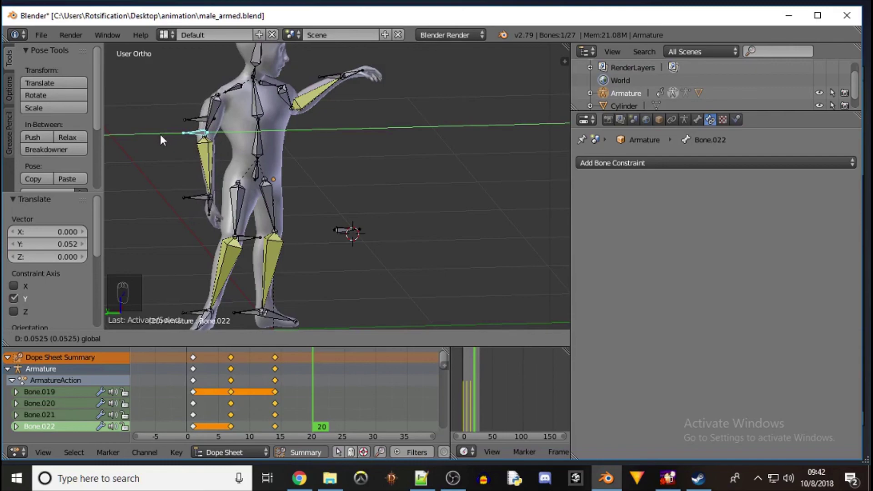
click(160, 133)
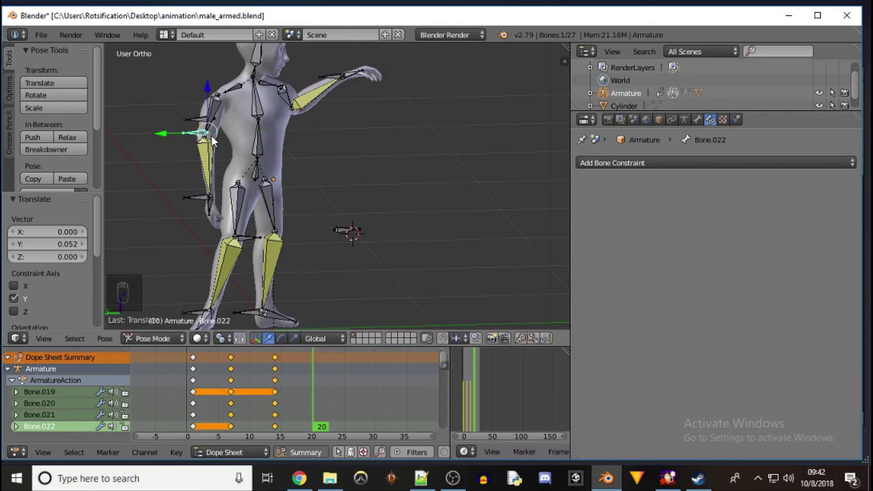
key(g)
key(y)
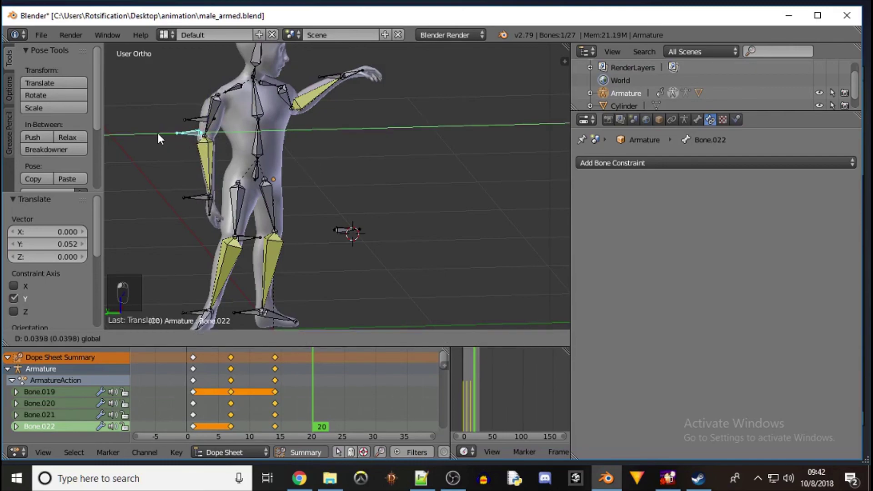
click(118, 138)
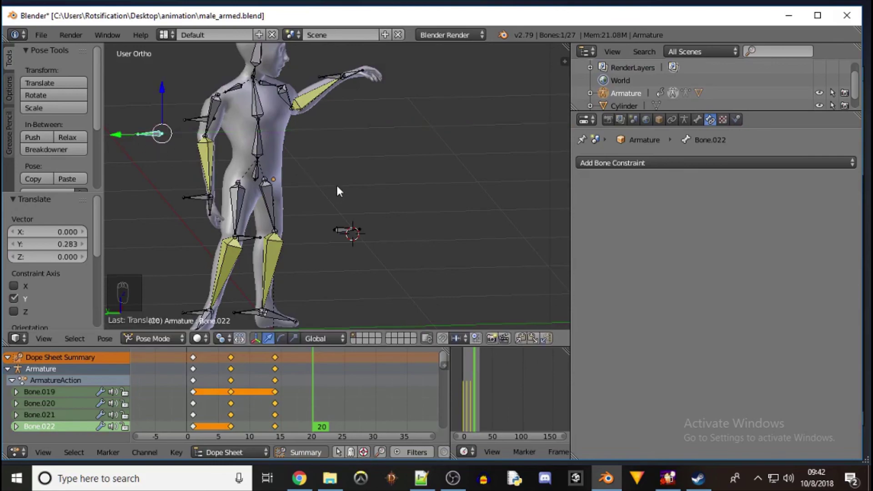
Move the right knee's pole target by about 0.058 along global Y
middle_drag(342, 176, 262, 235)
right_click(244, 232)
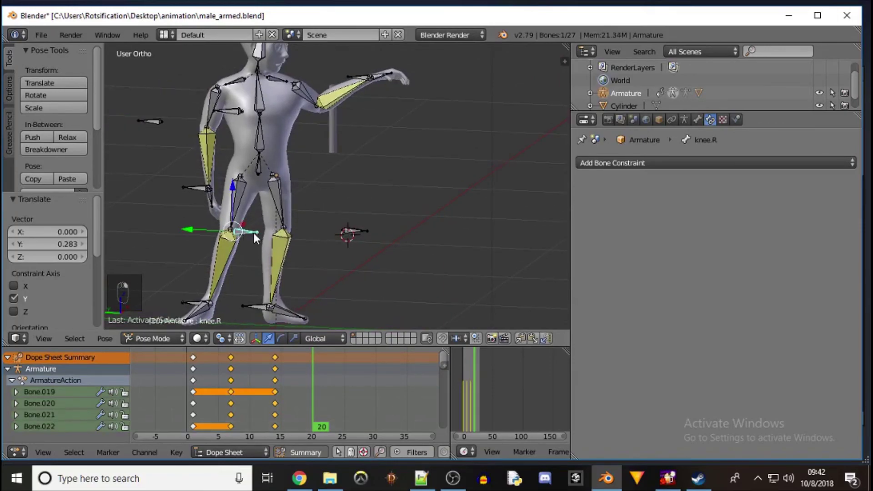
drag(193, 229, 180, 227)
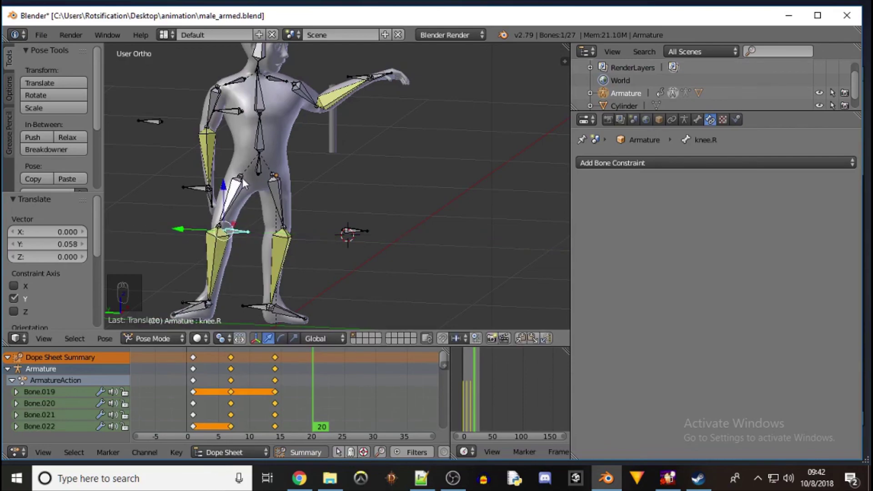
Move the right hand's IK bone freely by about X -0.033, Y 0.154, Z 0.027
right_click(201, 188)
key(g)
drag(220, 201, 194, 196)
click(193, 195)
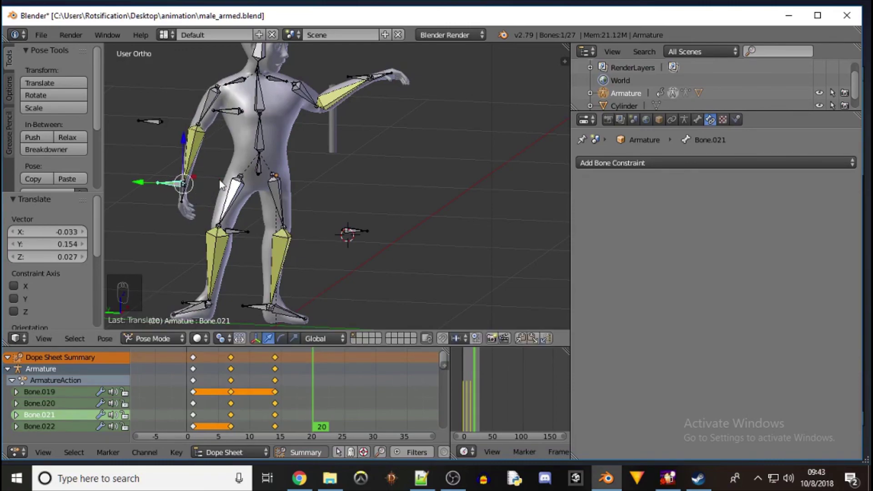
Shift the pelvis bone by about another 0.065 along global Y
right_click(258, 166)
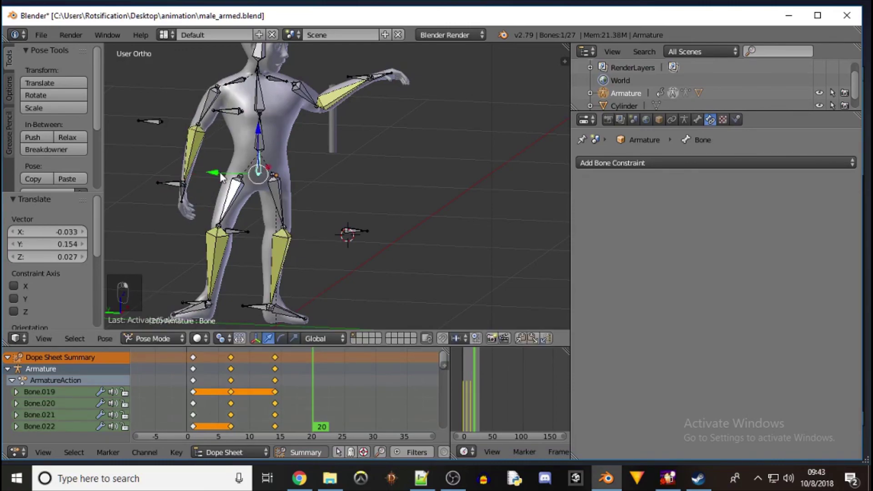
key(g)
key(y)
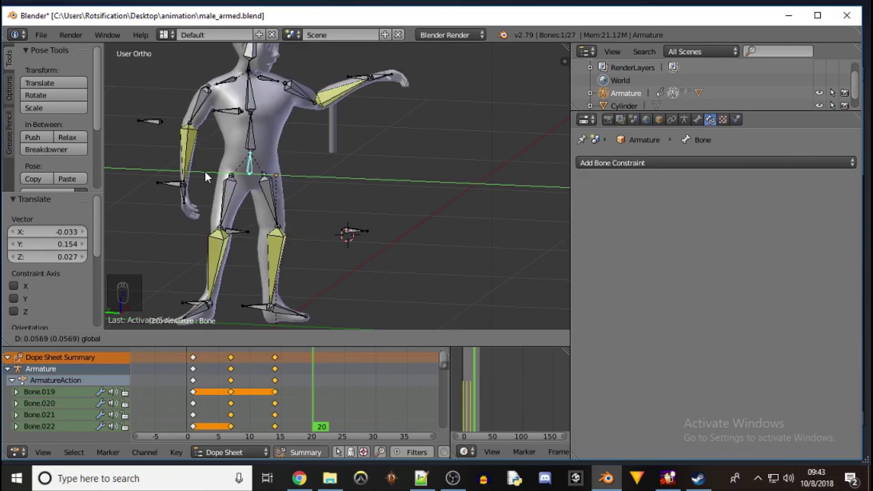
click(203, 171)
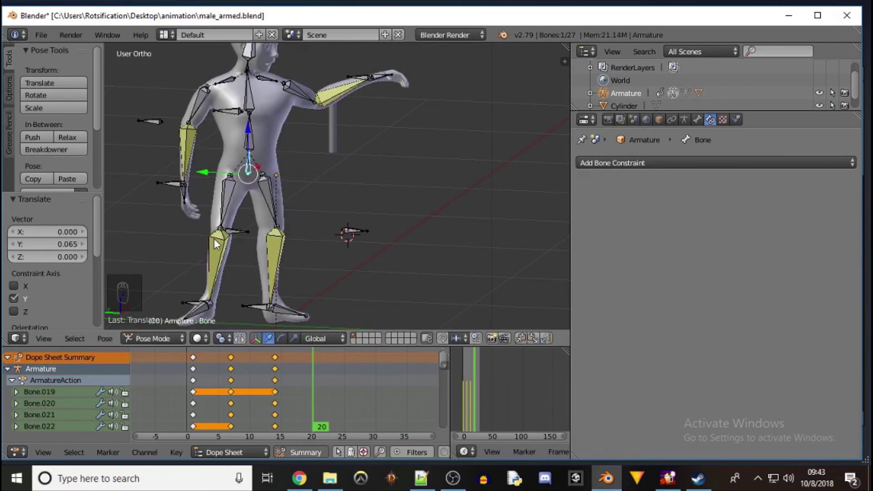
Move the right leg's IK bone about 0.029 and the right knee's pole target about 0.037 along global Y
right_click(194, 302)
key(g)
key(y)
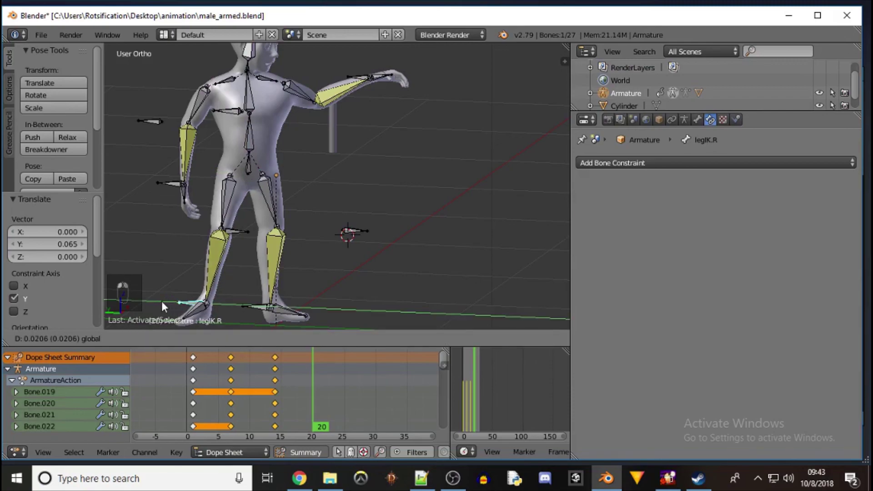
click(162, 298)
right_click(229, 231)
key(g)
key(y)
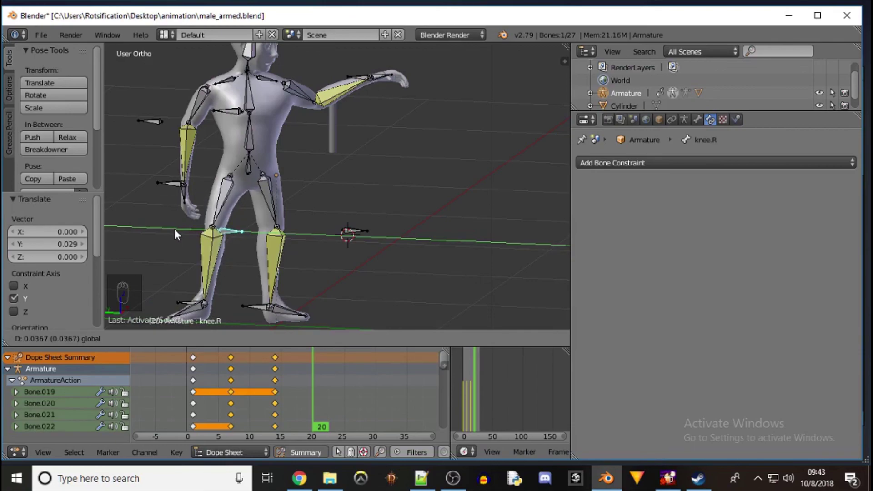
click(175, 230)
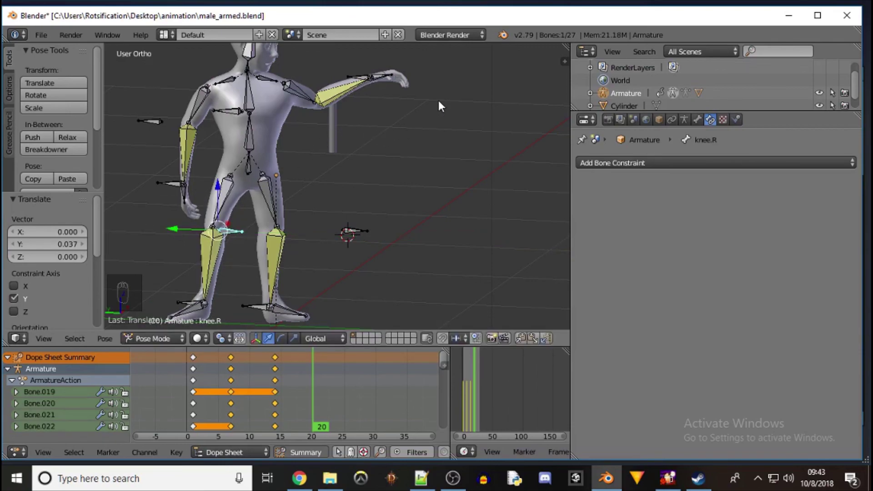
Rotate the outstretched arm's hand bone (Bone.007) about 114° around global Y
scroll(440, 111, down, 1)
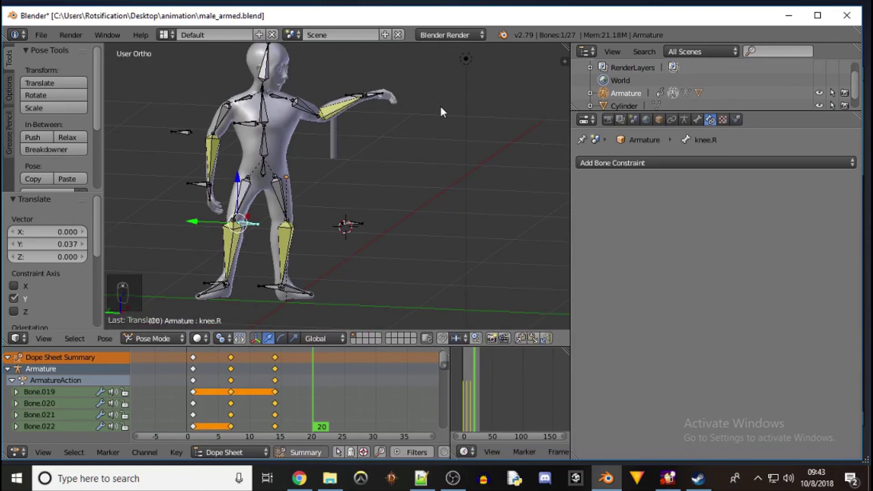
key(KP_1)
middle_drag(440, 100, 399, 142)
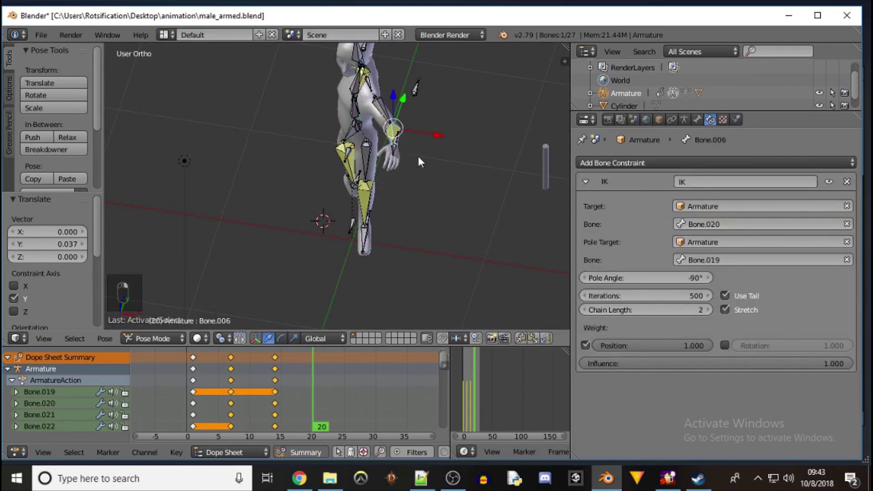
right_click(394, 152)
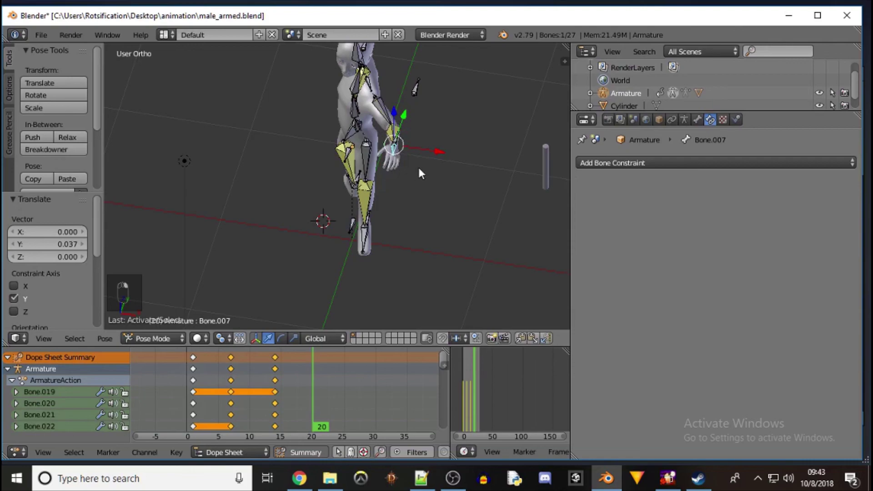
key(r)
key(y)
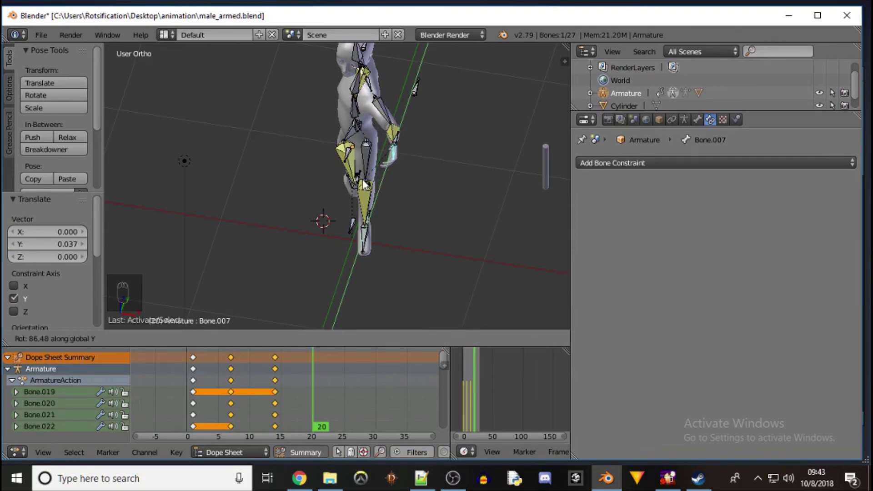
click(341, 167)
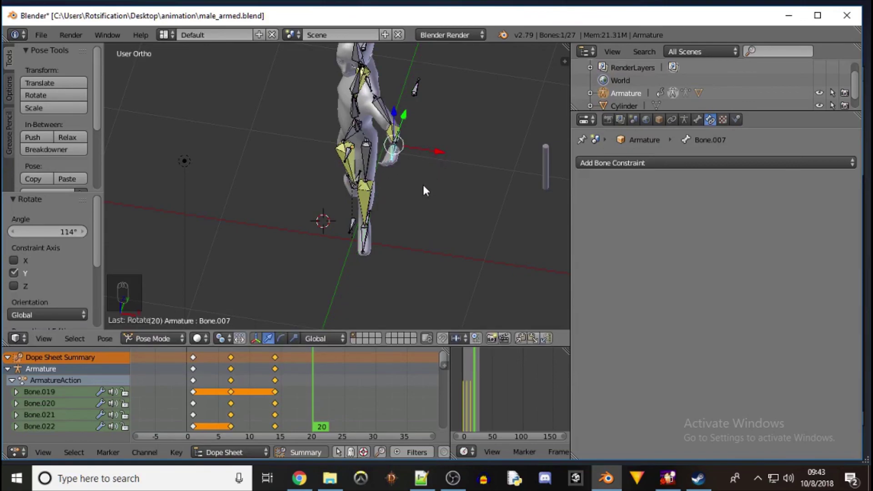
Raise the outstretched hand's IK bone (Bone.020) by about 0.166 along global Z
middle_drag(421, 187, 539, 118)
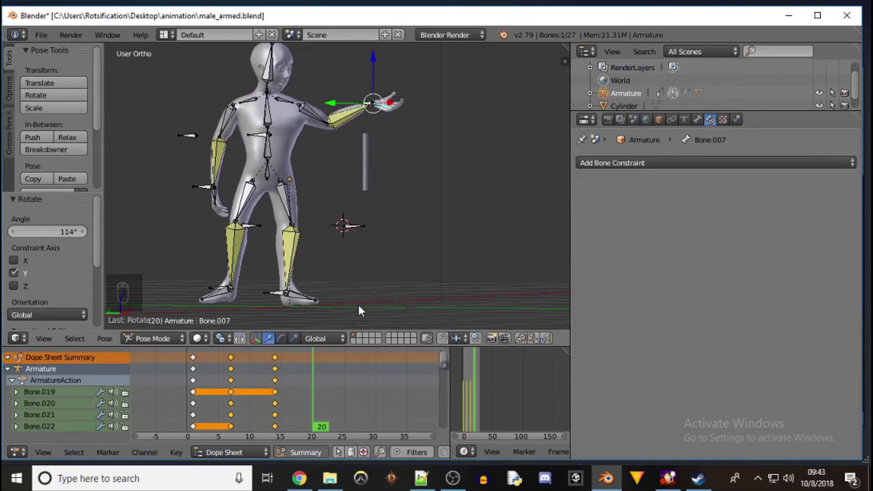
key(a)
key(a)
key(a)
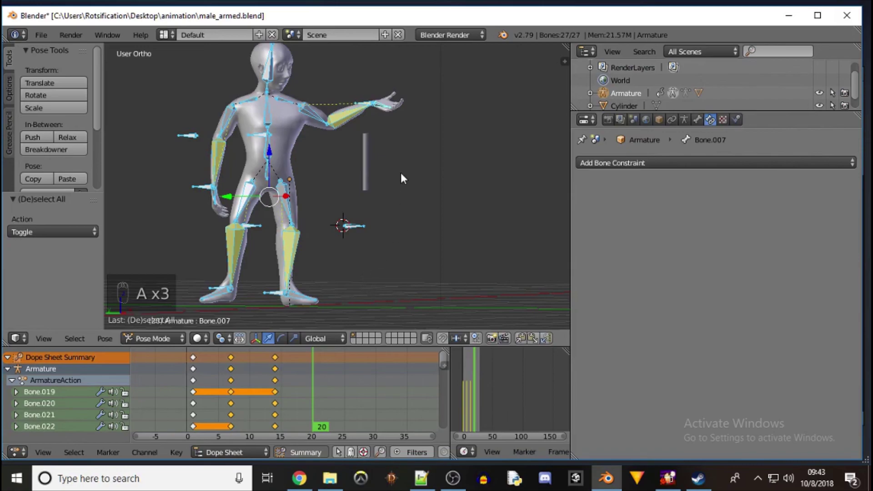
right_click(362, 104)
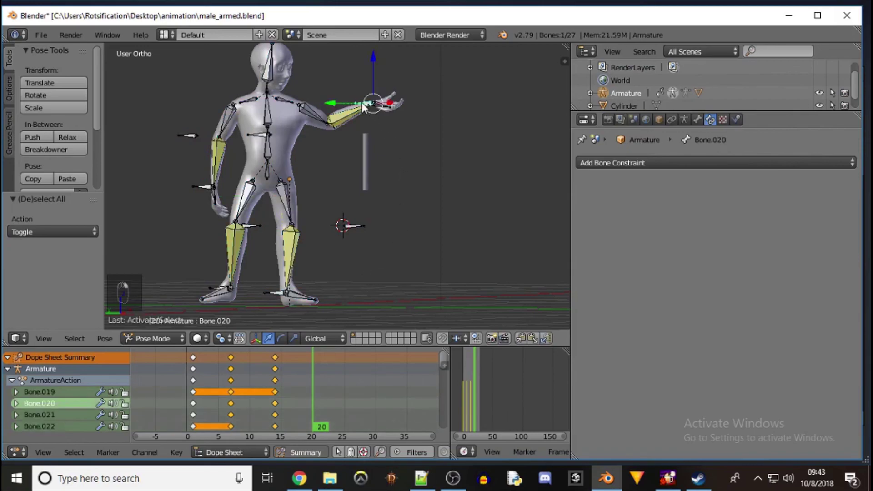
key(g)
key(z)
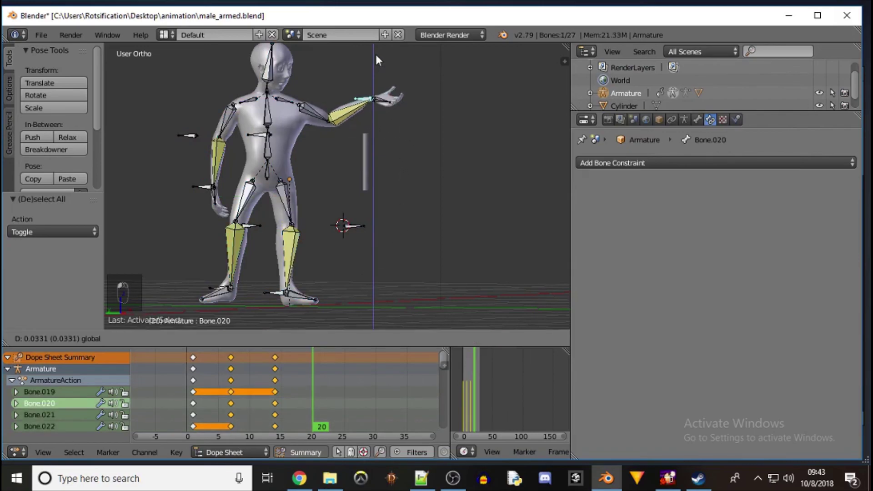
click(363, 320)
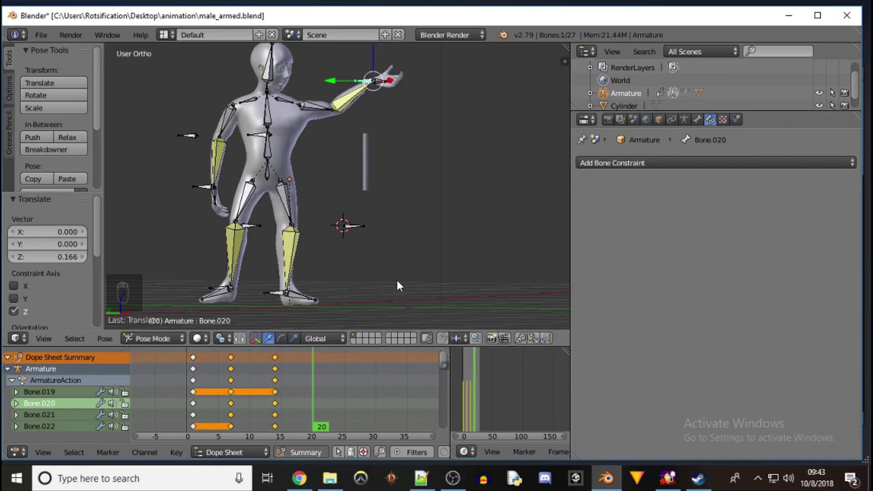
Select all bones and insert a LocRotScale keyframe at frame 20
key(a)
key(a)
key(a)
key(i)
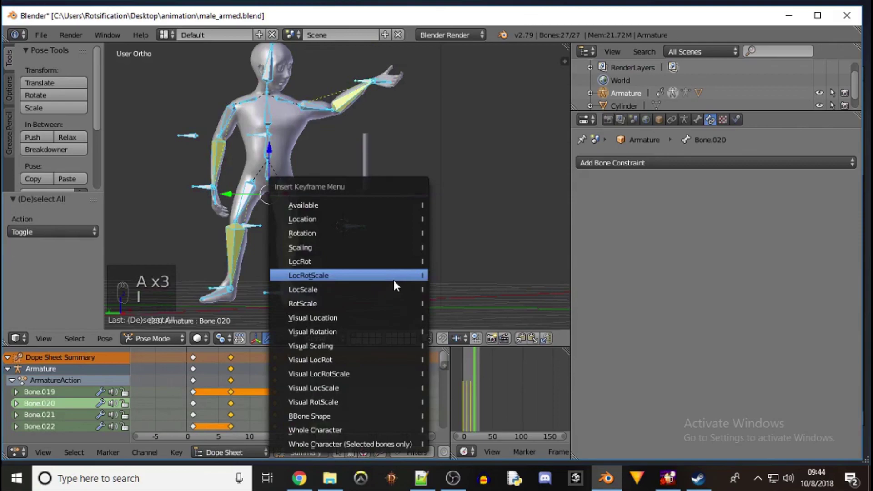
click(381, 276)
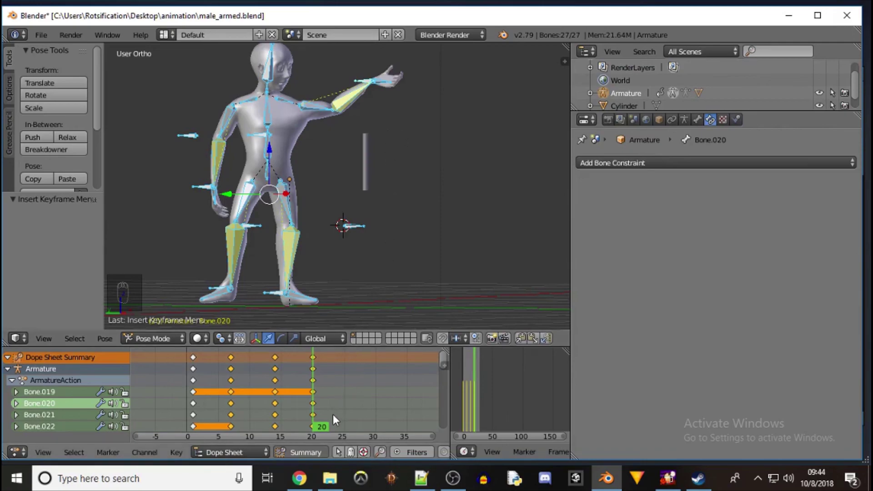
At frame 25, raise the outstretched hand's IK bone along global Z and pull it back along Y in successive moves, the final one about 0.180
drag(321, 424, 342, 426)
middle_drag(384, 115, 395, 133)
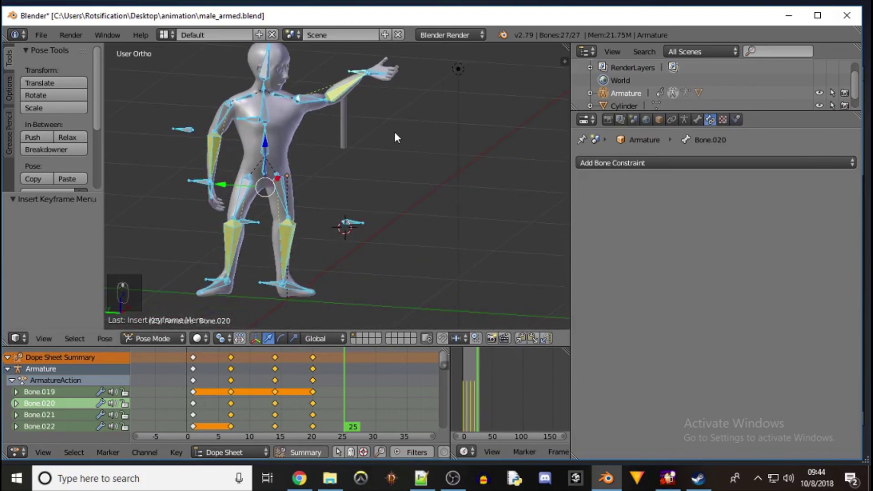
right_click(357, 72)
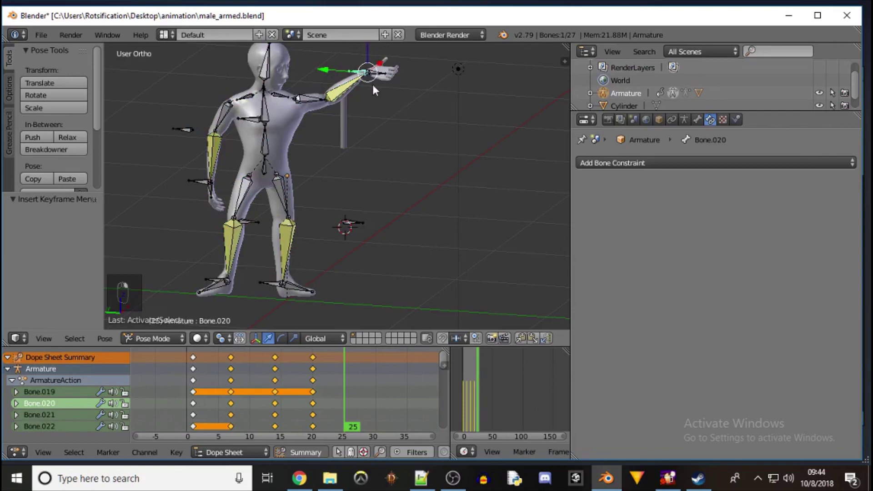
mouse_move(325, 66)
mouse_down()
mouse_move(303, 57)
mouse_move(320, 55)
mouse_up()
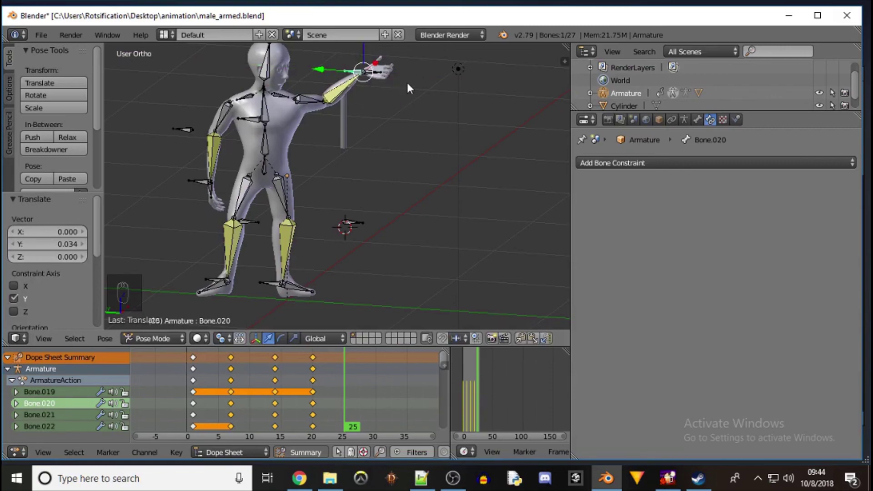
shift+middle_drag(408, 82, 396, 168)
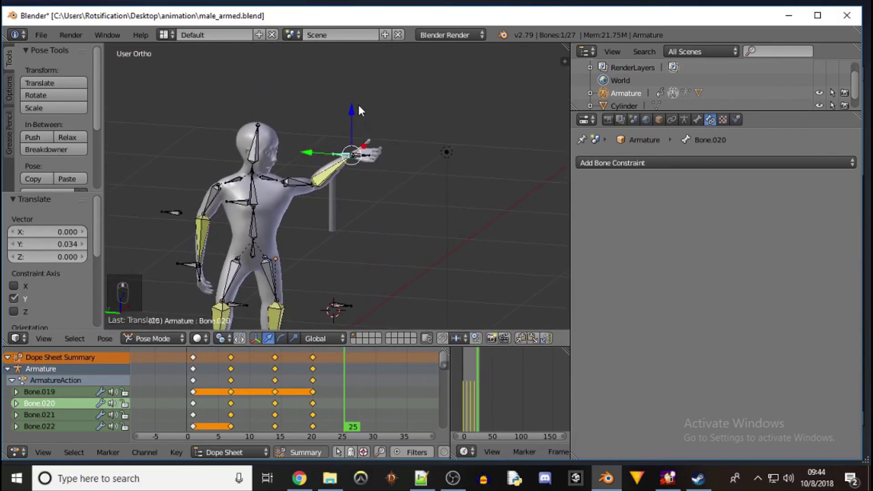
drag(351, 107, 345, 96)
drag(333, 139, 297, 135)
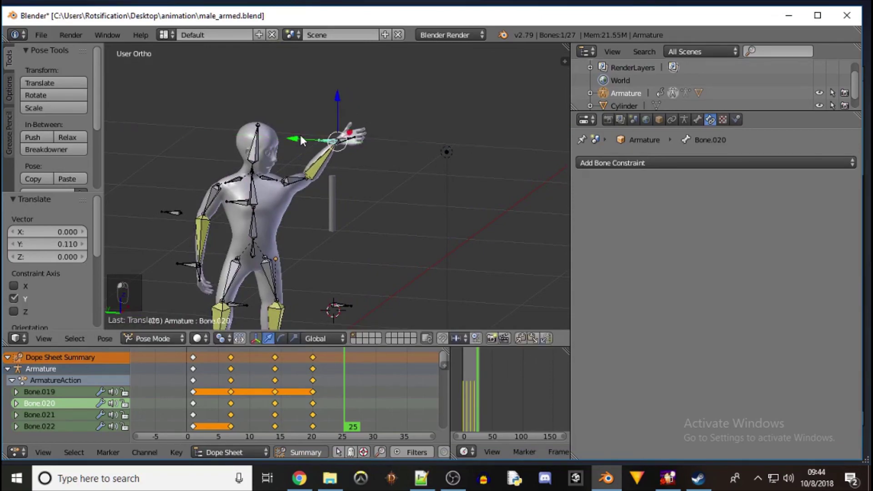
drag(336, 93, 329, 81)
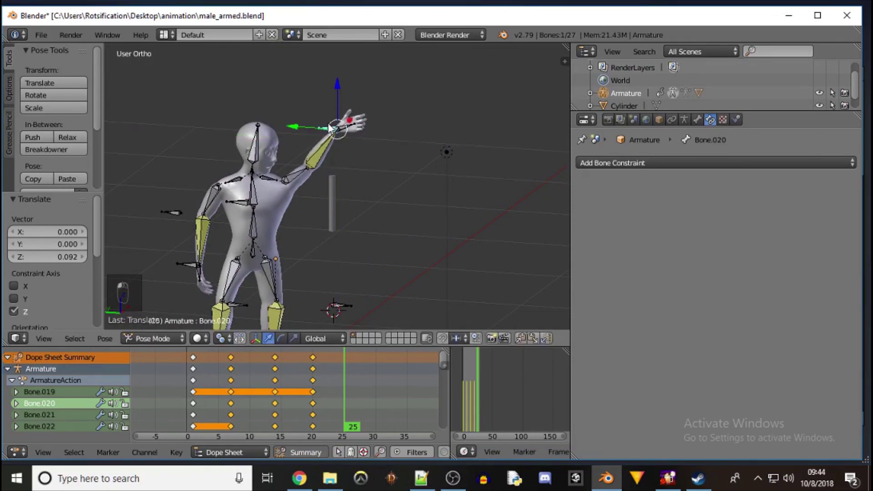
drag(297, 128, 271, 129)
Move the raised arm's elbow pole target (Bone.019) by about -0.529 along global Y at frame 25
middle_drag(364, 190, 355, 218)
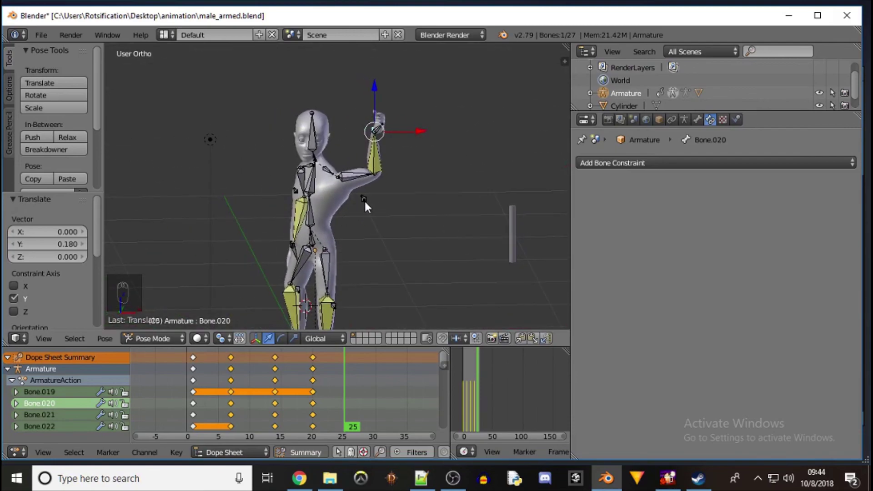
right_click(364, 199)
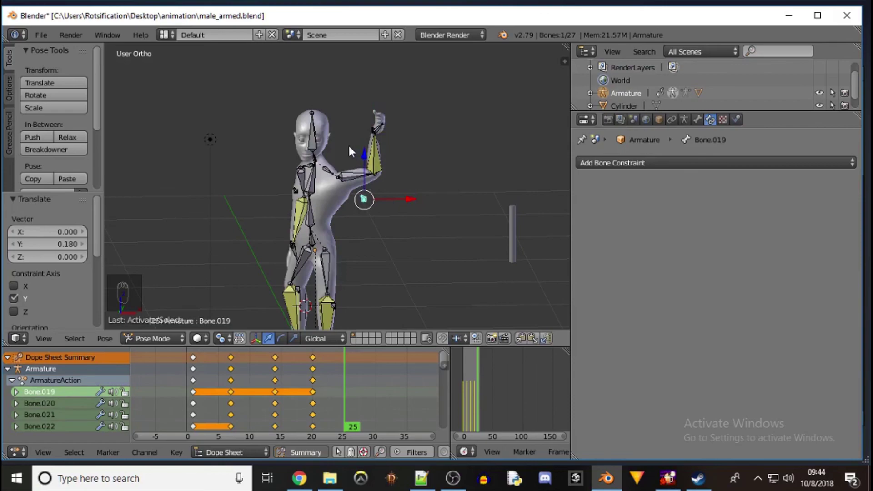
key(y)
middle_drag(345, 141, 332, 170)
key(g)
key(y)
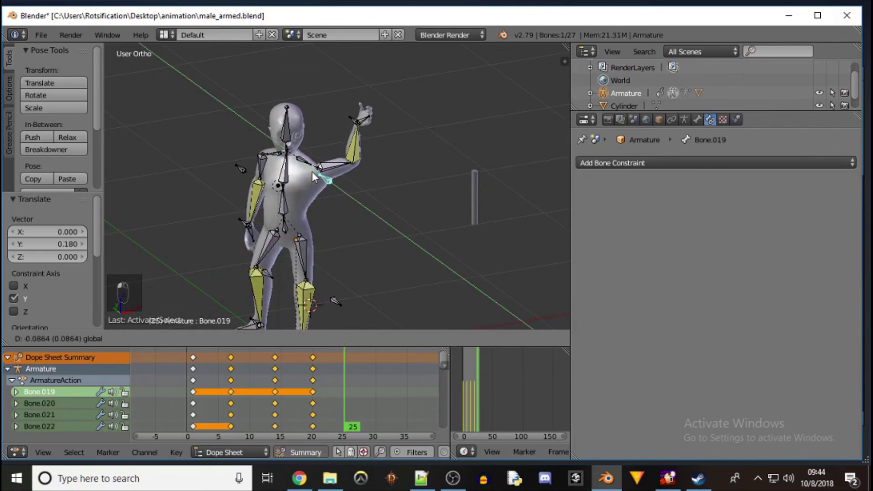
click(339, 188)
Back at frame 20, move the arm's pole target about -0.388 along Y and slightly toward negative X, and its IK bone about -0.127 along X
drag(348, 424, 313, 426)
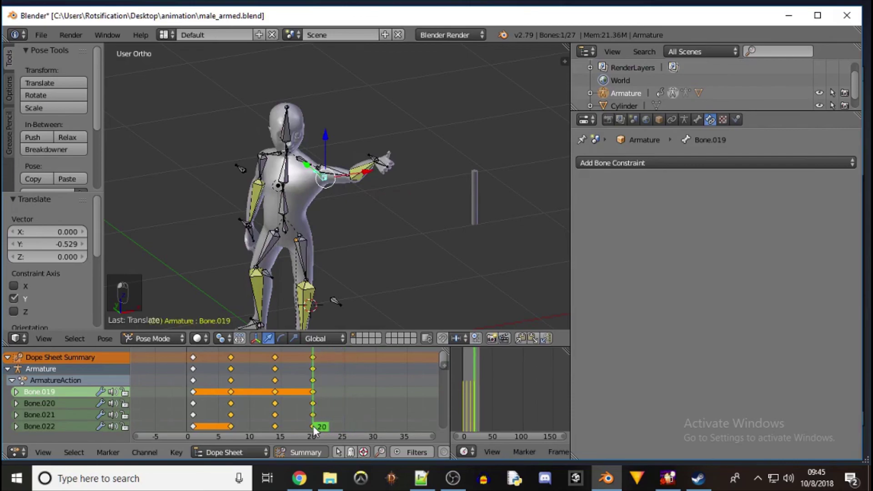
middle_drag(418, 239, 374, 256)
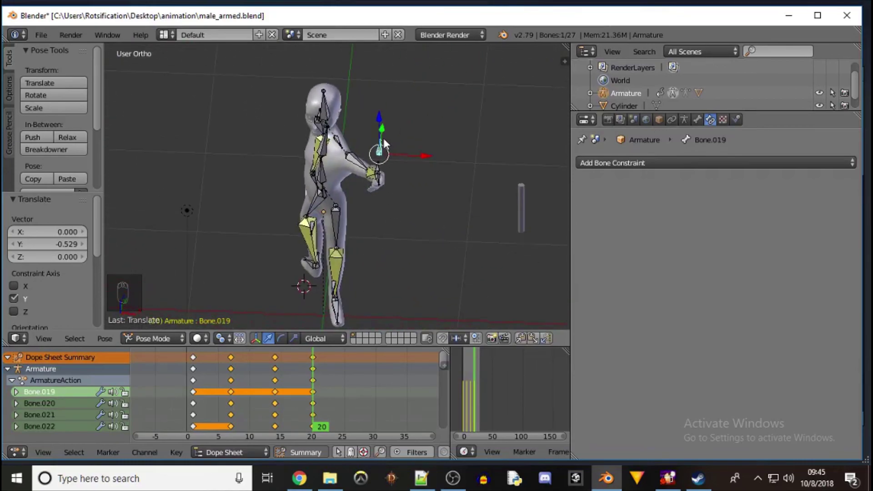
drag(384, 127, 377, 159)
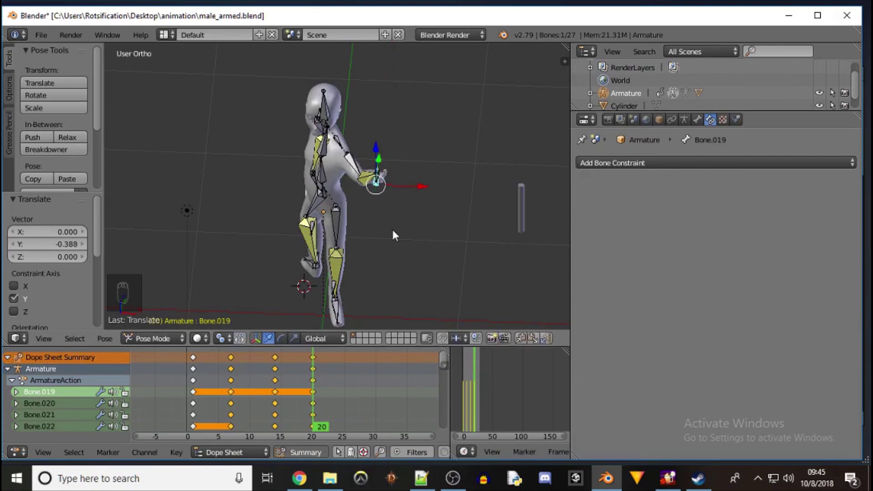
mouse_move(419, 184)
mouse_down()
mouse_move(411, 190)
mouse_move(420, 177)
mouse_move(406, 182)
mouse_up()
right_click(390, 174)
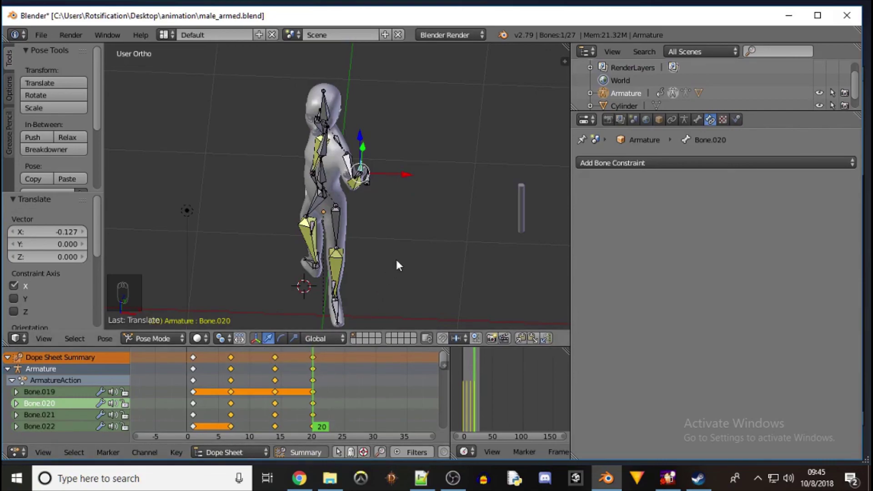
Key the adjusted frame 20 pose again with LocRotScale on all bones
key(a)
key(a)
key(a)
key(i)
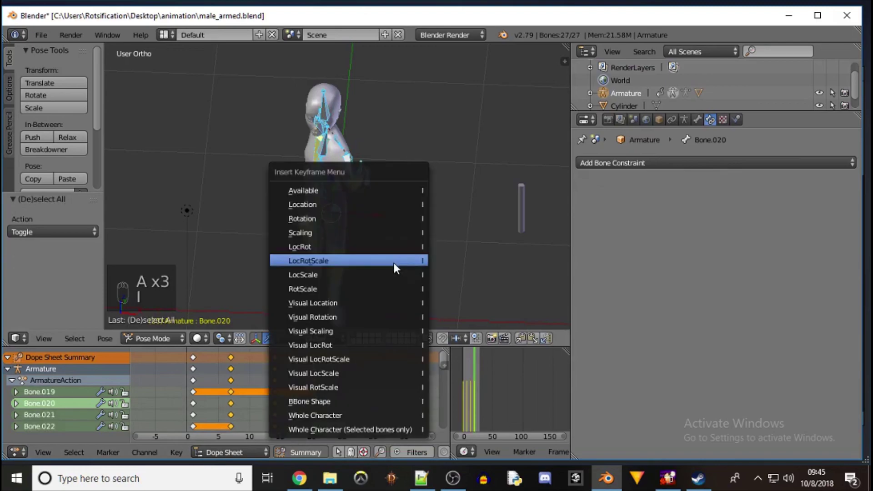
click(396, 260)
At frame 24, move the outstretched hand's IK bone back along global Y, up about 0.178 along Z, and another 0.160 along Y
middle_drag(394, 179, 524, 161)
drag(324, 427, 337, 425)
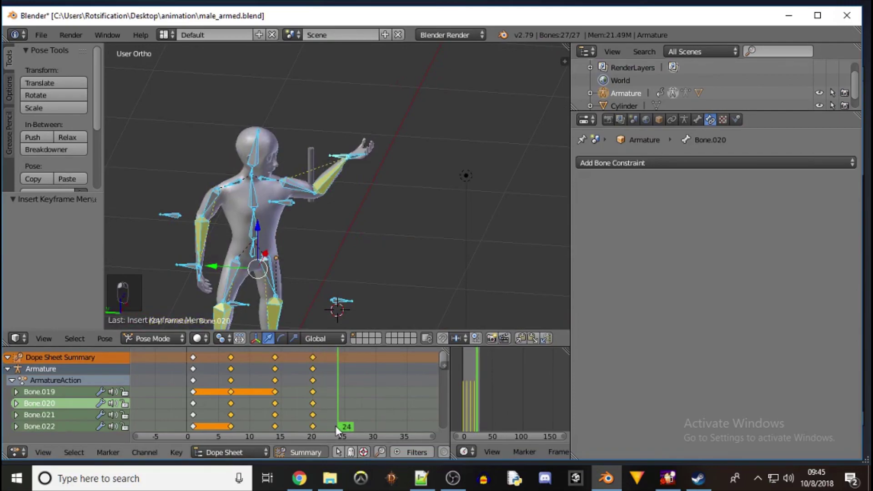
right_click(337, 157)
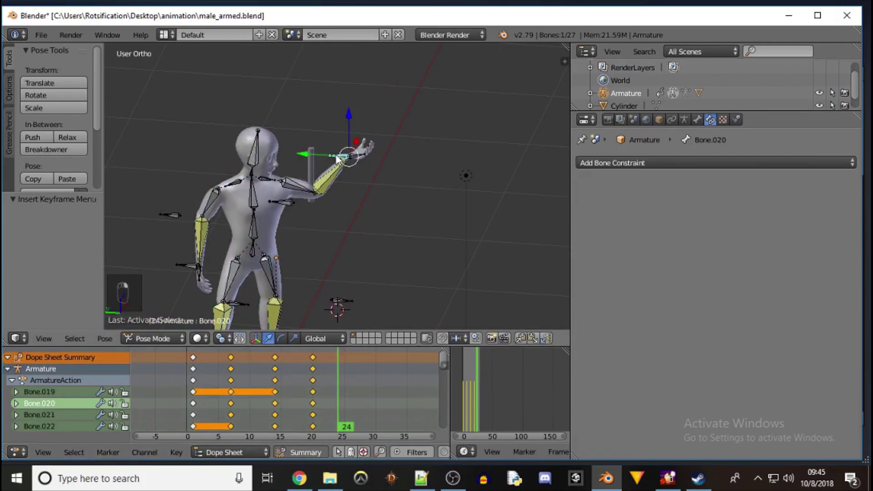
drag(307, 153, 291, 148)
drag(334, 115, 332, 93)
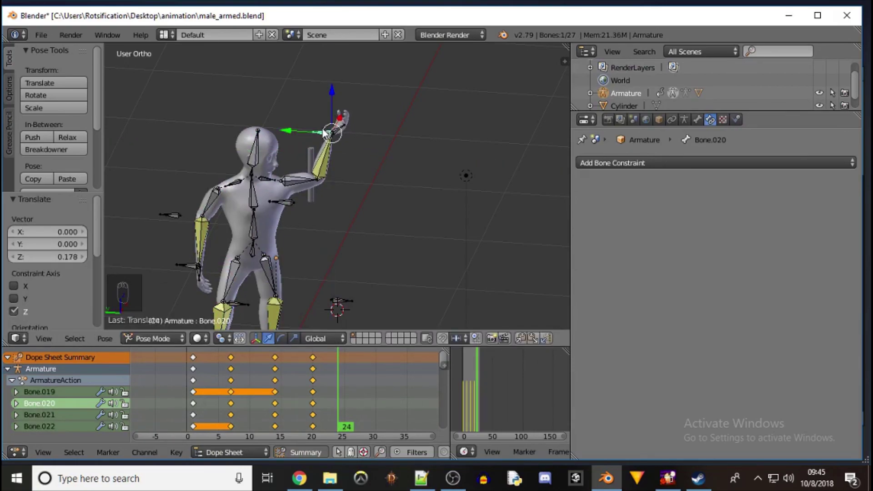
drag(291, 131, 270, 136)
Bend the raised hand bone (Bone.007) toward the head by rotating it about -77.7° around global X
middle_drag(279, 148, 383, 163)
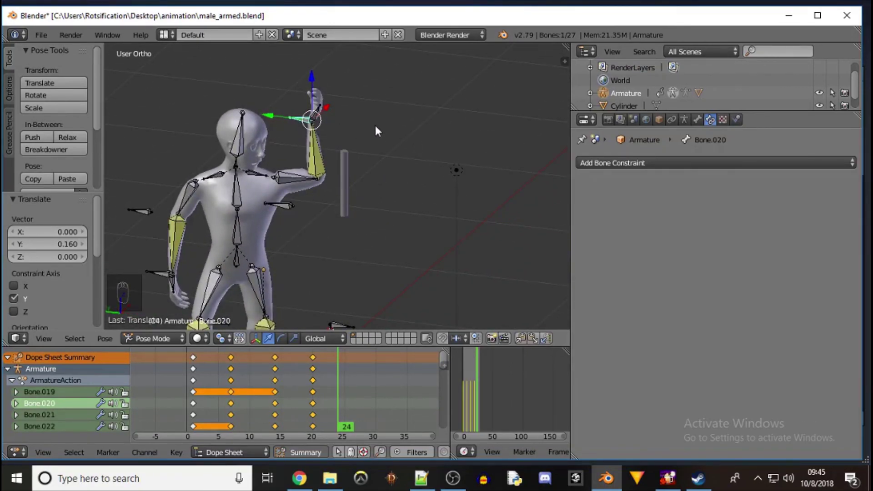
right_click(316, 113)
right_click(315, 113)
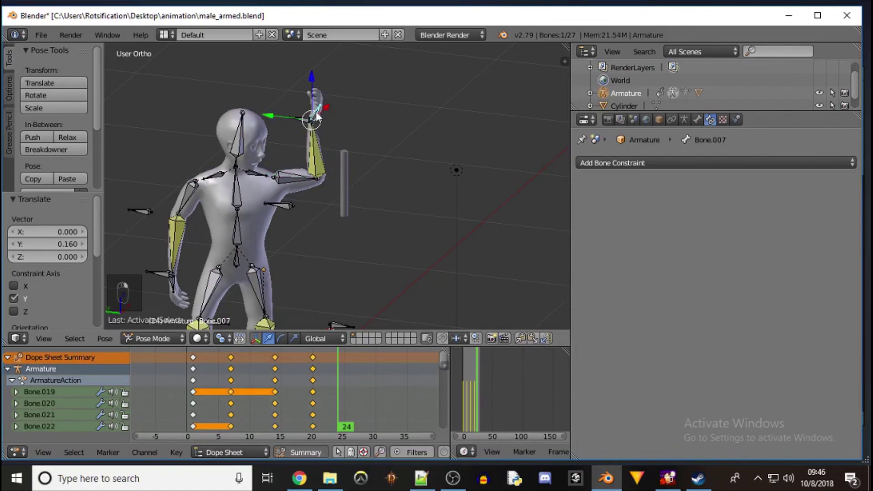
key(r)
key(x)
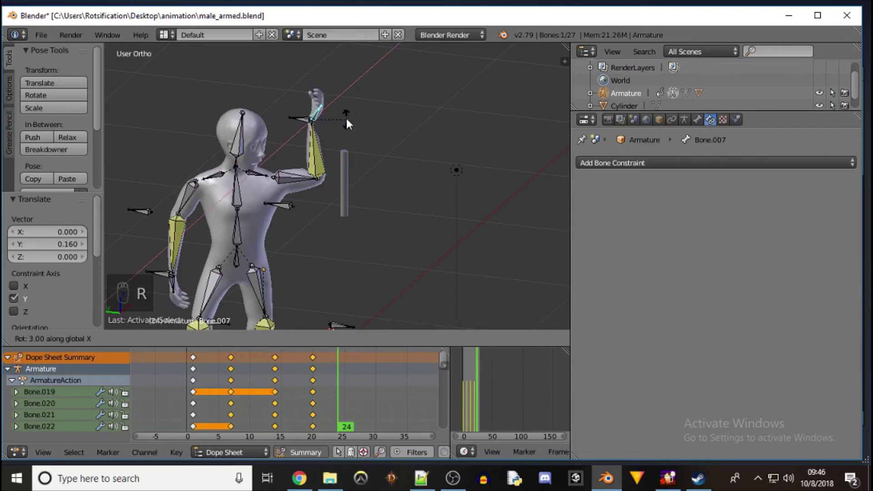
click(314, 109)
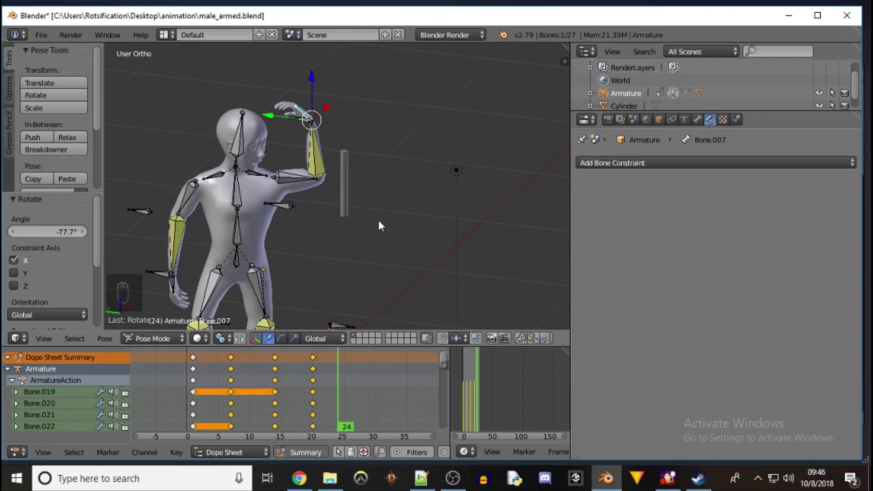
Select all bones and insert a LocRotScale keyframe at frame 24
key(a)
key(a)
key(a)
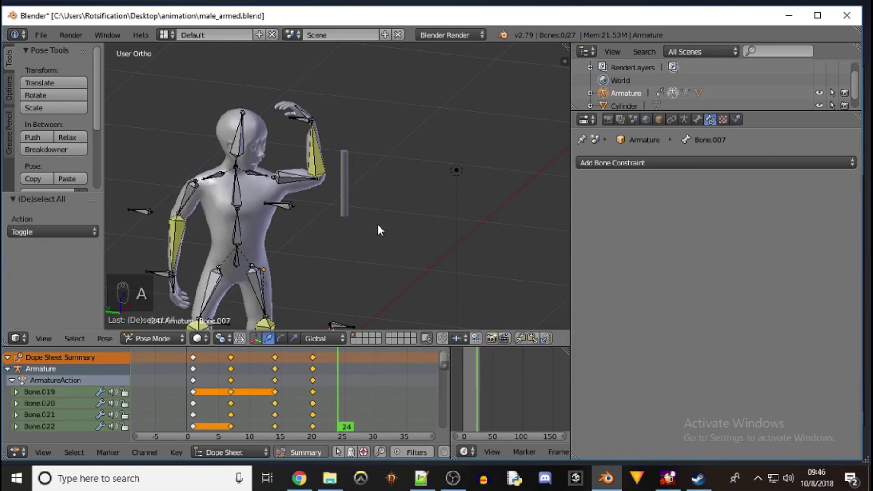
key(i)
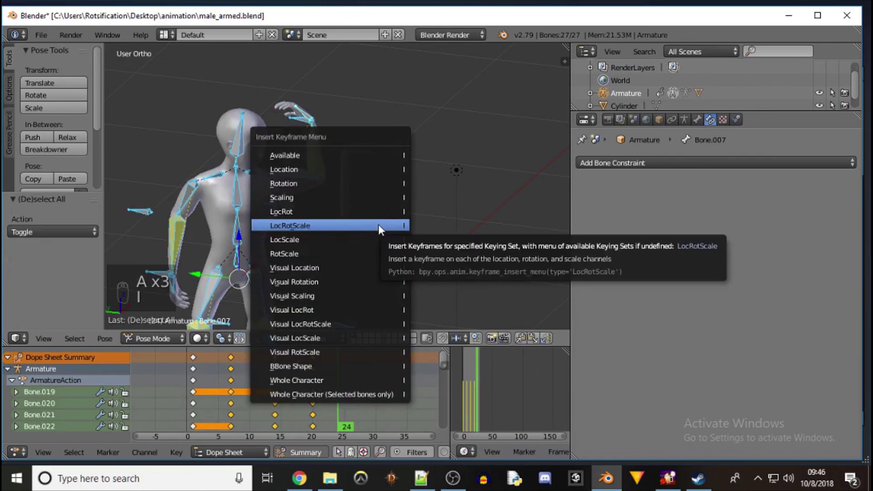
click(378, 225)
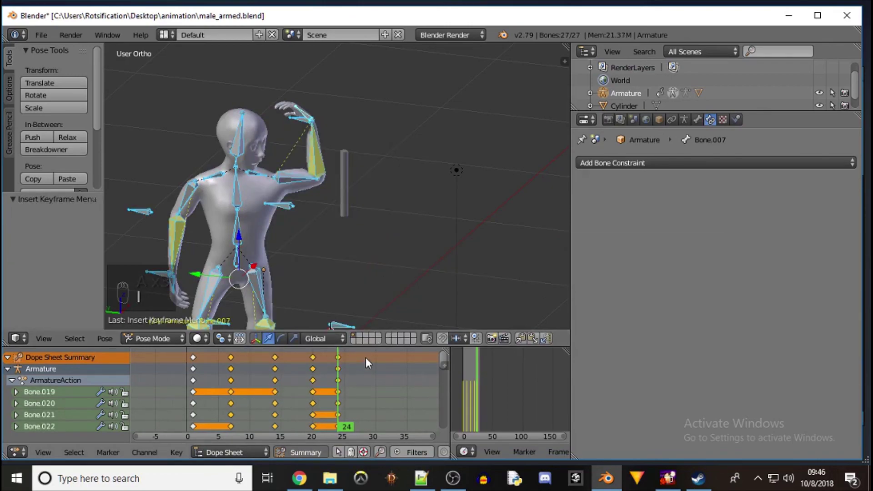
Enlarge the timeline, return to frame 0 and play the animation to review the full-body motion
drag(449, 414, 41, 397)
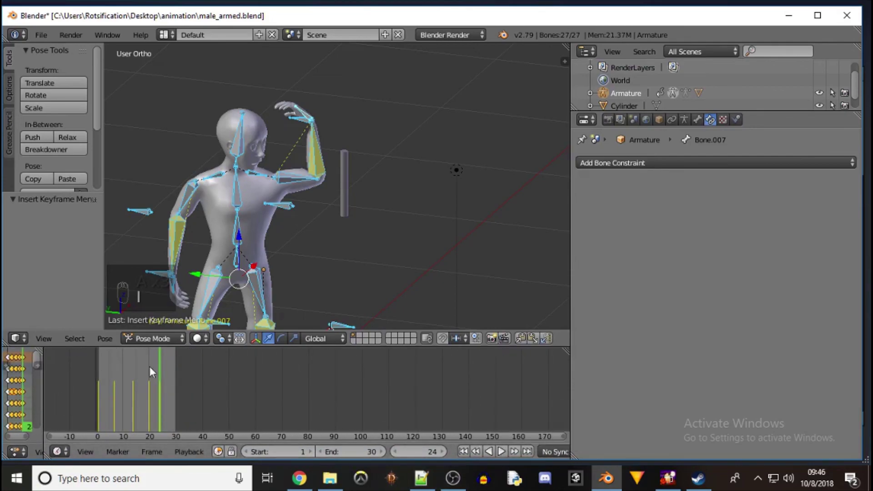
drag(159, 364, 97, 369)
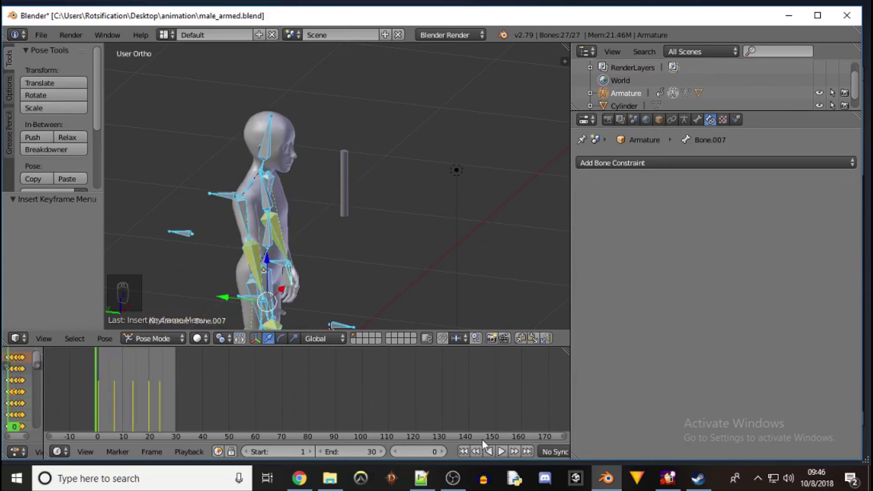
click(502, 452)
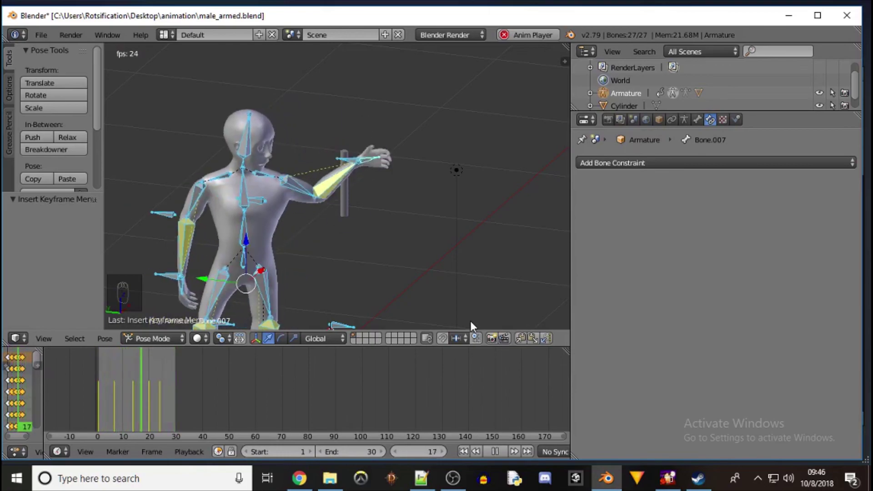
scroll(400, 294, down, 5)
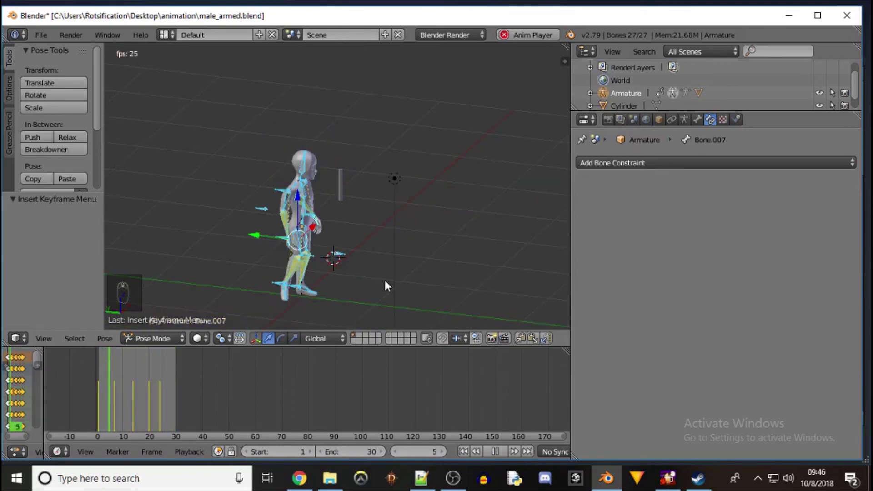